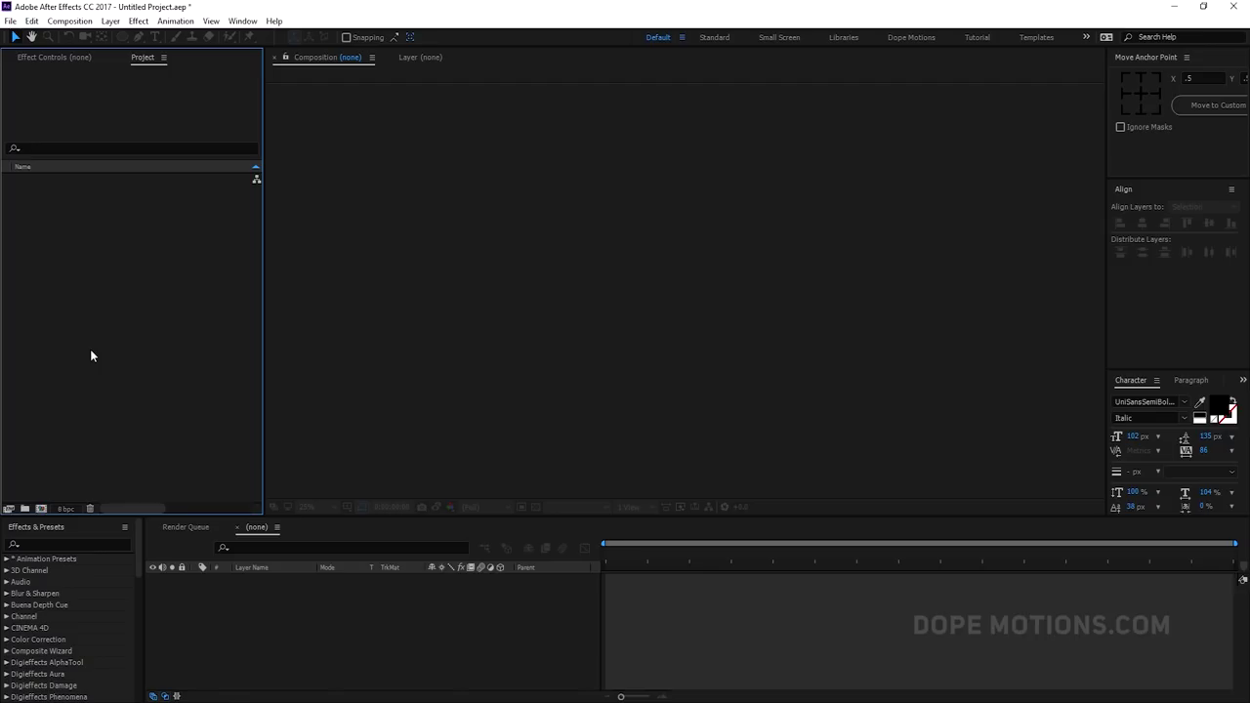
Create a 1920×1080, 30 fps, 5-second composition named 'Main'
{"action": "left_click", "coordinate": [41, 509]}
{"action": "left_click_drag", "start_coordinate": [648, 117], "coordinate": [519, 127]}
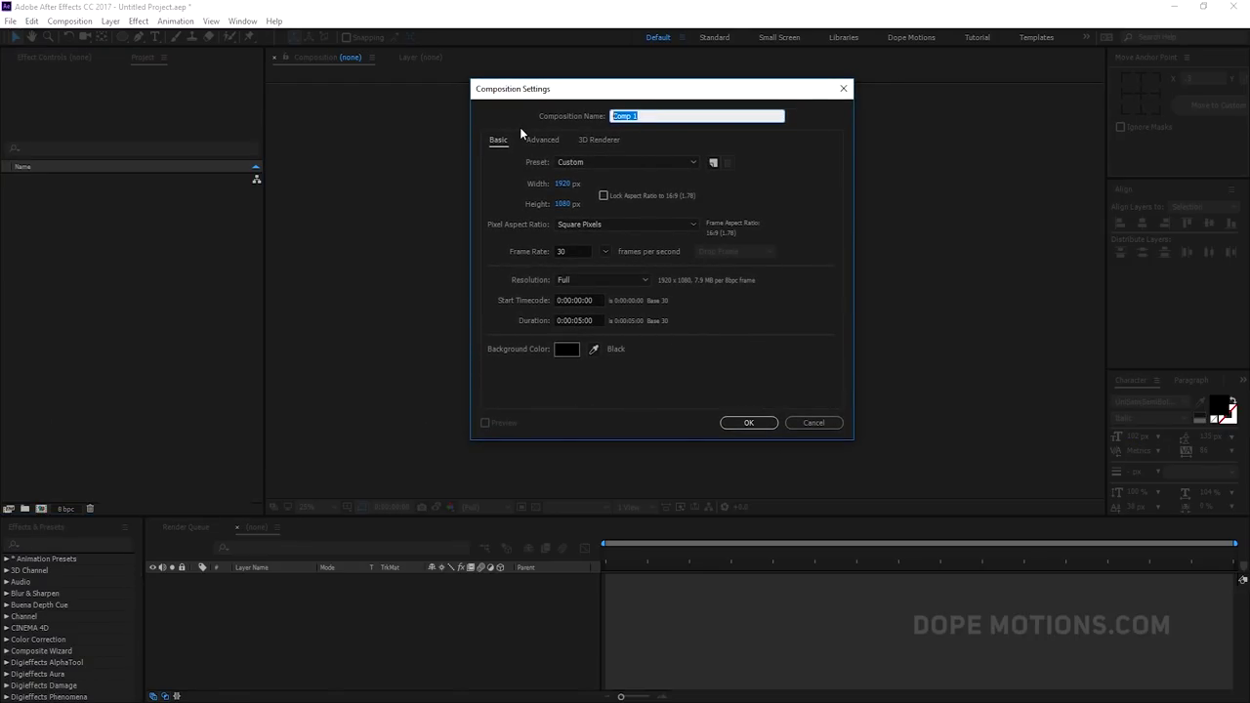
{"action": "type", "text": "Main"}
{"action": "left_click", "coordinate": [743, 422]}
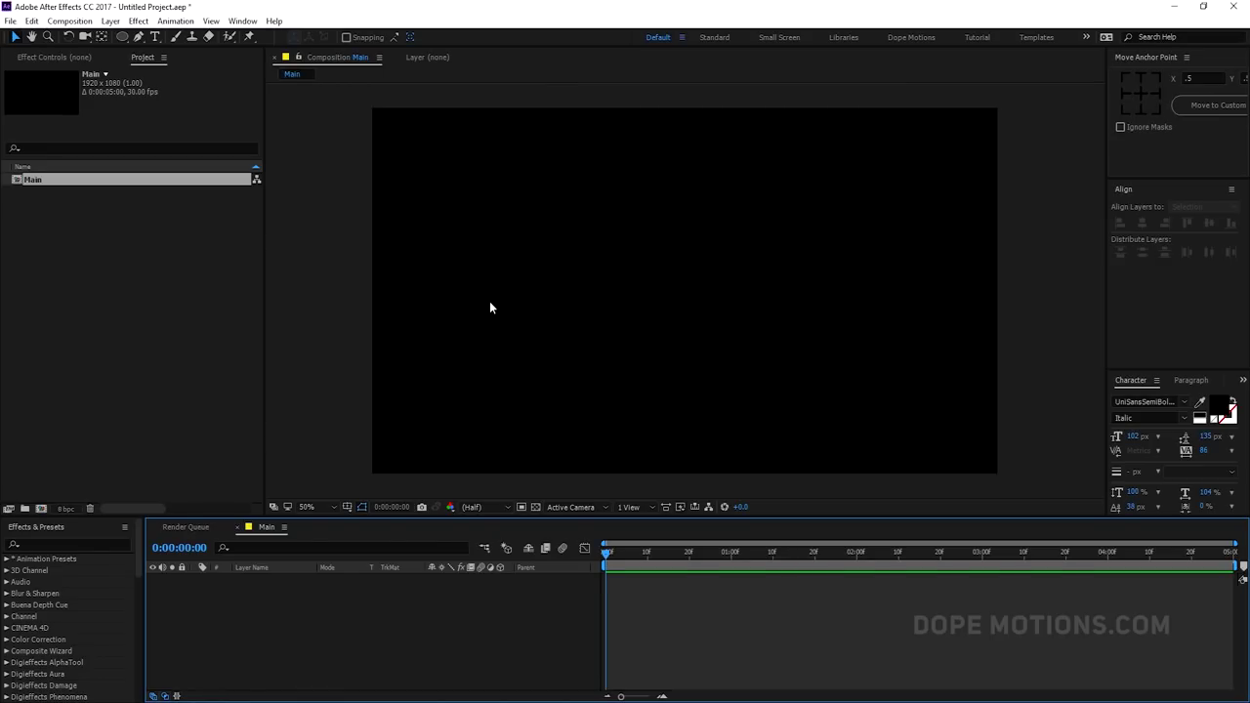
Add a pink-stroked ellipse shape layer and expand its Ellipse Path properties
{"action": "double_click", "coordinate": [123, 36]}
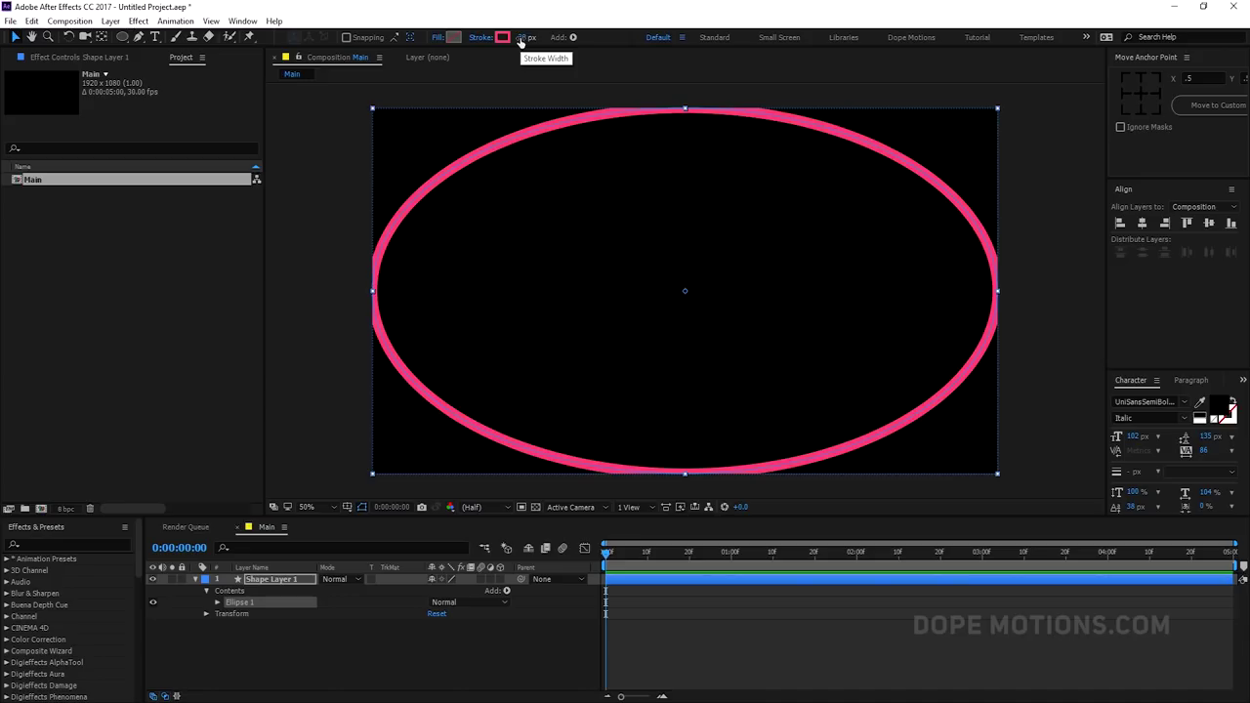
{"action": "left_click", "coordinate": [218, 602]}
{"action": "left_click", "coordinate": [228, 614]}
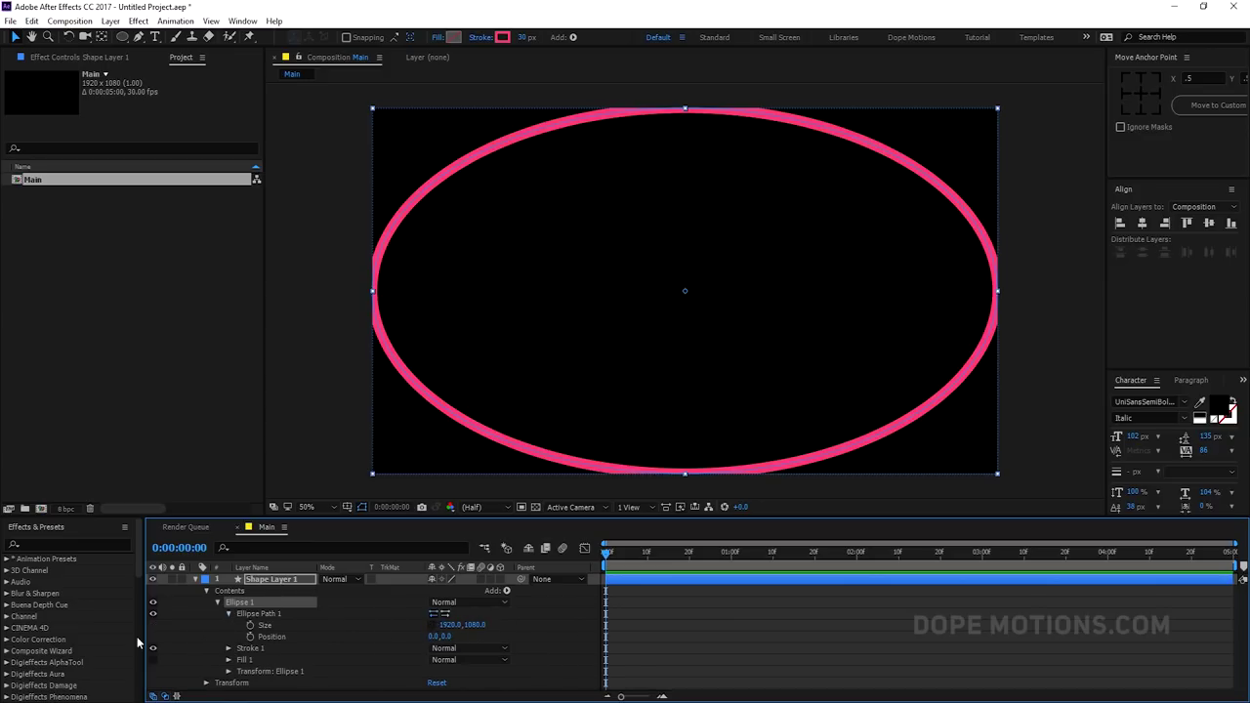
Set the ellipse path size to 250 × 250 to form a centred circle
{"action": "left_click", "coordinate": [450, 624]}
{"action": "type", "text": "250"}
{"action": "key", "text": "Return"}
{"action": "left_click", "coordinate": [471, 624]}
{"action": "type", "text": "250"}
{"action": "key", "text": "Return"}
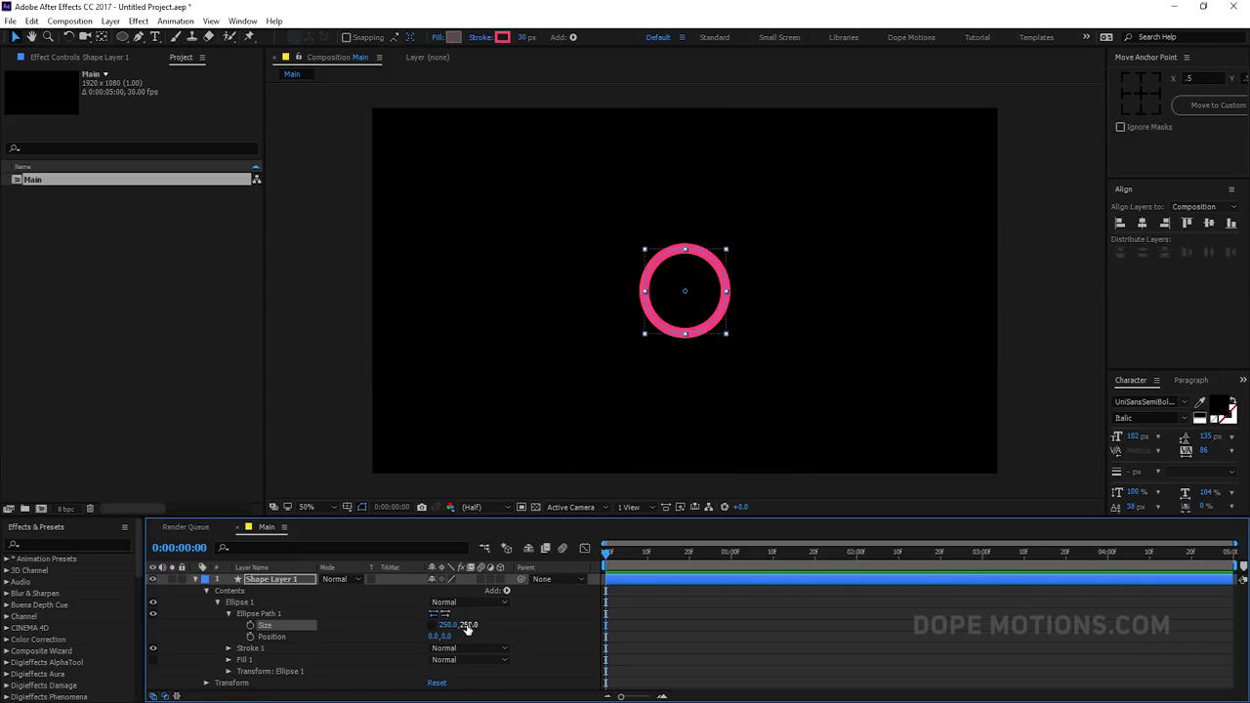
{"action": "key", "text": "F2"}
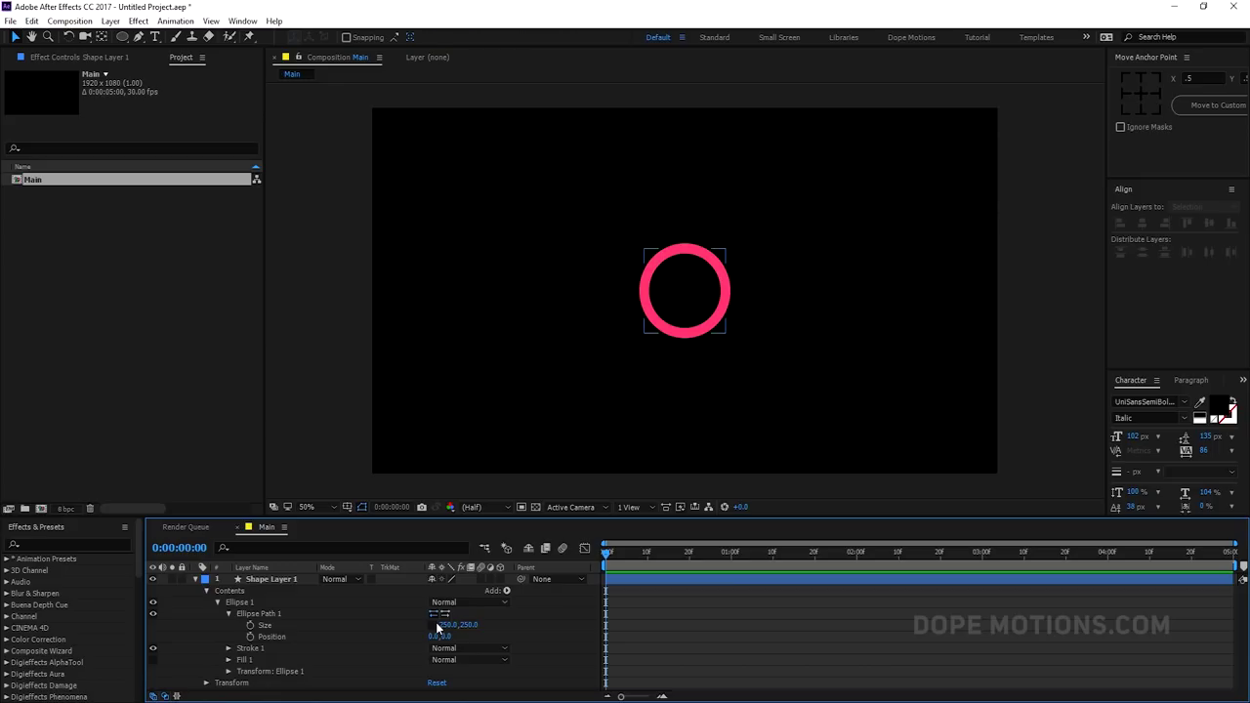
{"action": "left_click", "coordinate": [507, 591]}
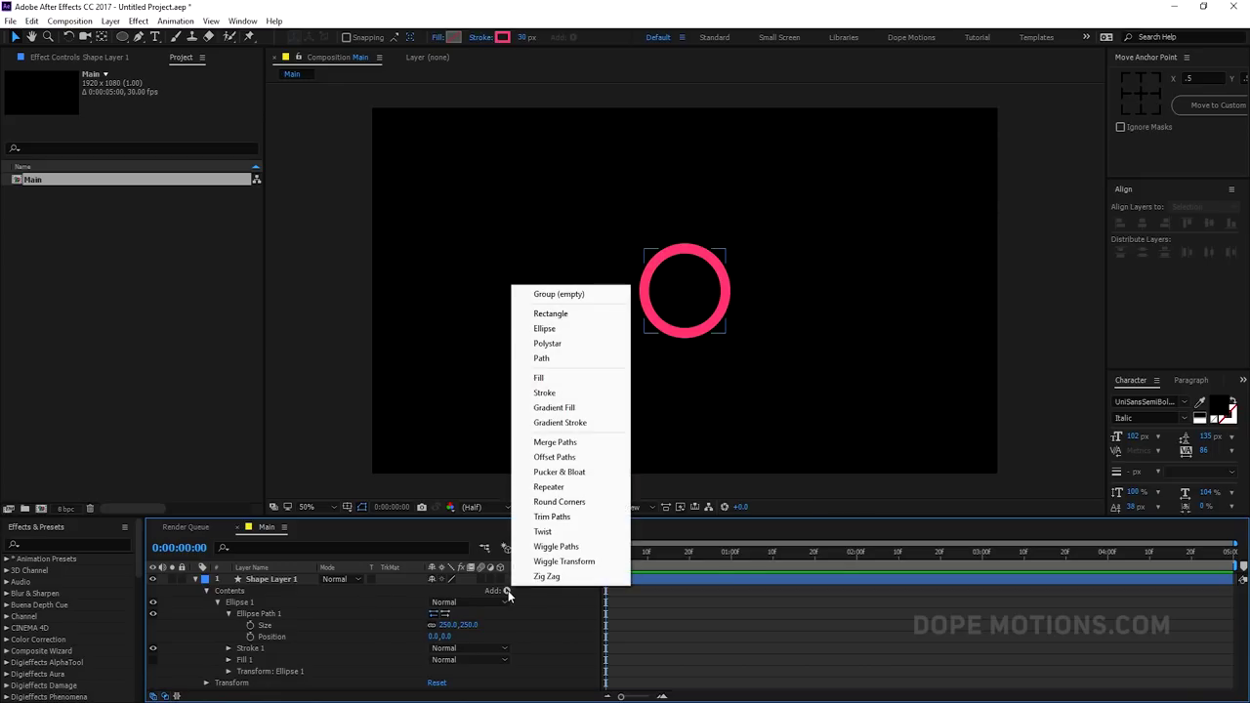
Add Trim Paths to the circle and set End to 30%
{"action": "left_click", "coordinate": [571, 519]}
{"action": "scroll", "coordinate": [254, 655], "scroll_direction": "down", "scroll_amount": 1}
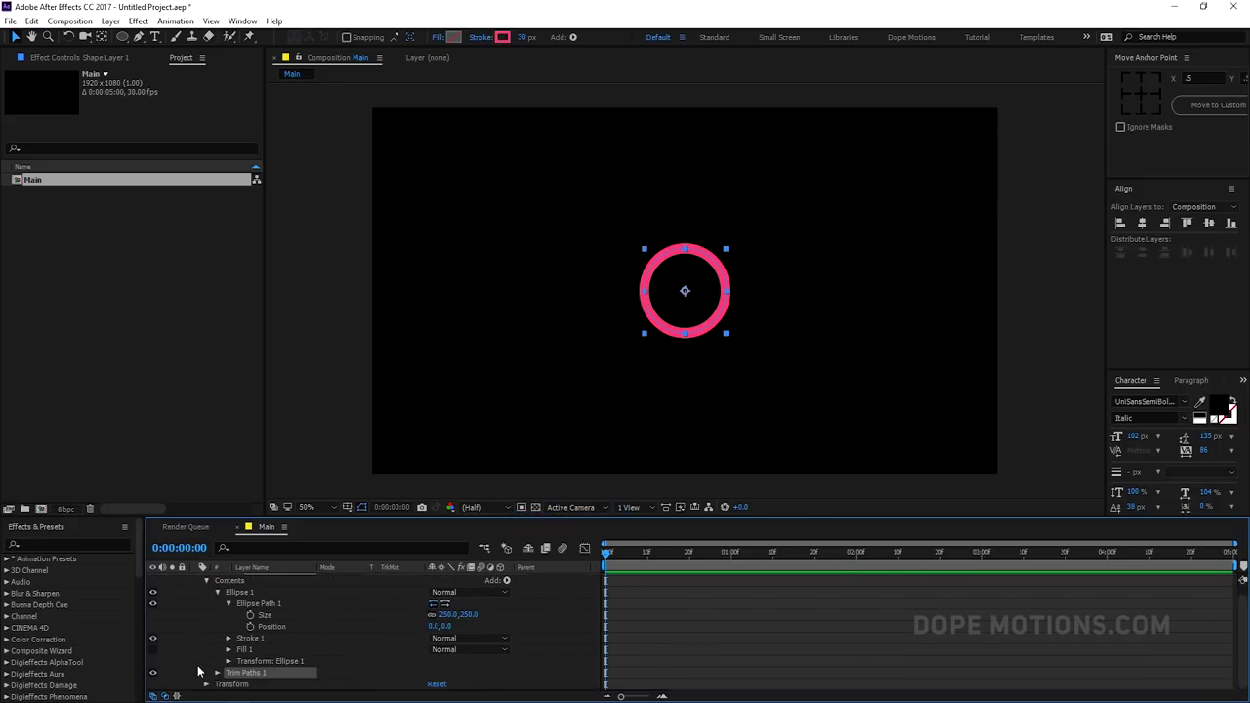
{"action": "left_click", "coordinate": [217, 673]}
{"action": "left_click_drag", "start_coordinate": [435, 662], "coordinate": [388, 662]}
{"action": "key", "text": "period"}
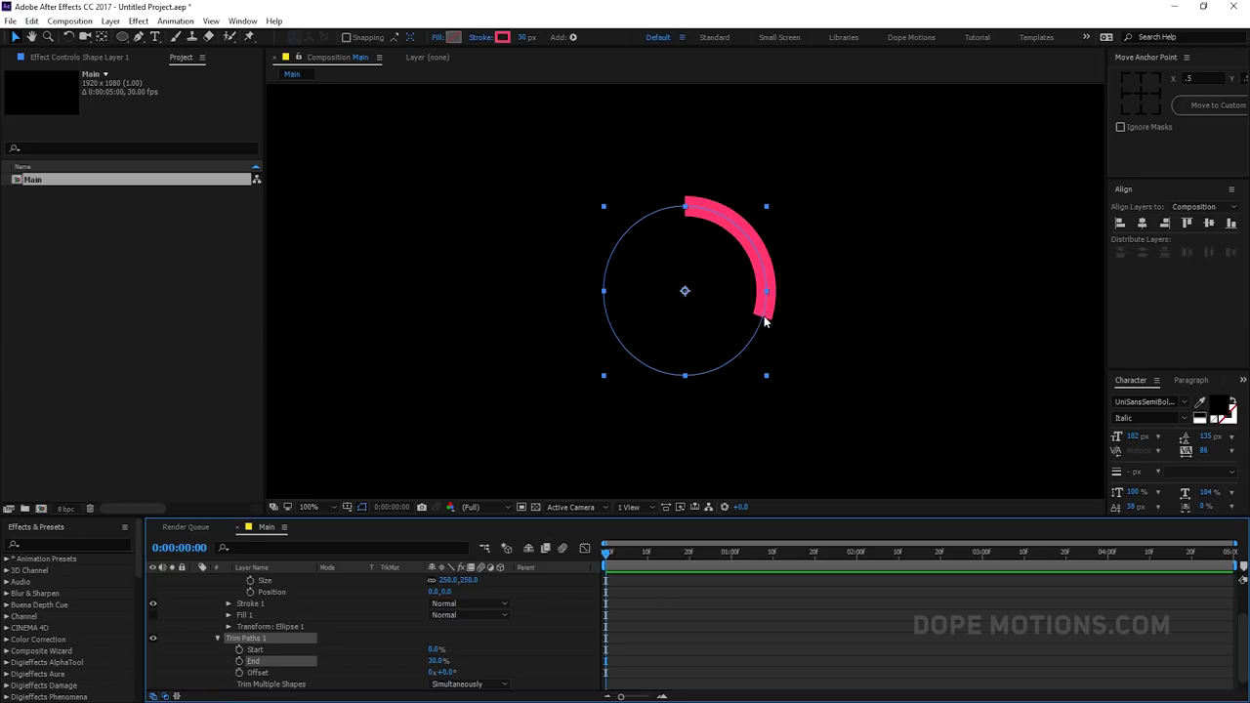
Set the stroke's Line Cap to Round Cap
{"action": "scroll", "coordinate": [275, 654], "scroll_direction": "down", "scroll_amount": 1}
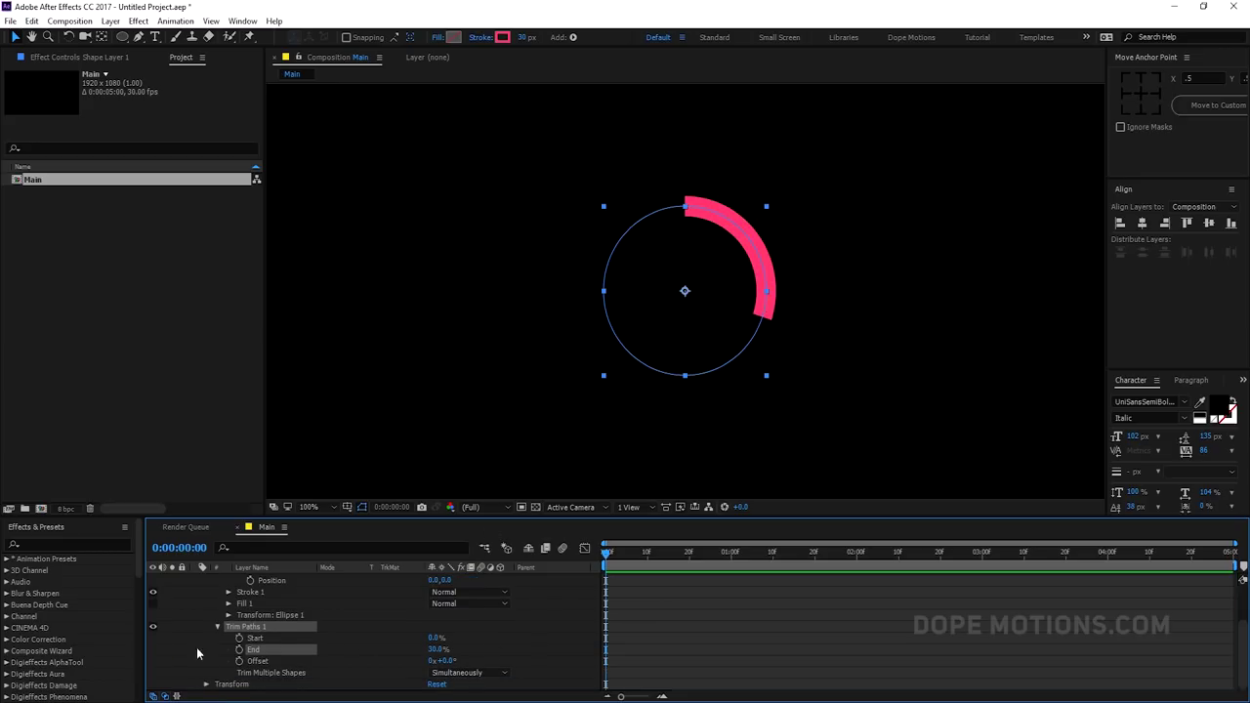
{"action": "left_click", "coordinate": [228, 592]}
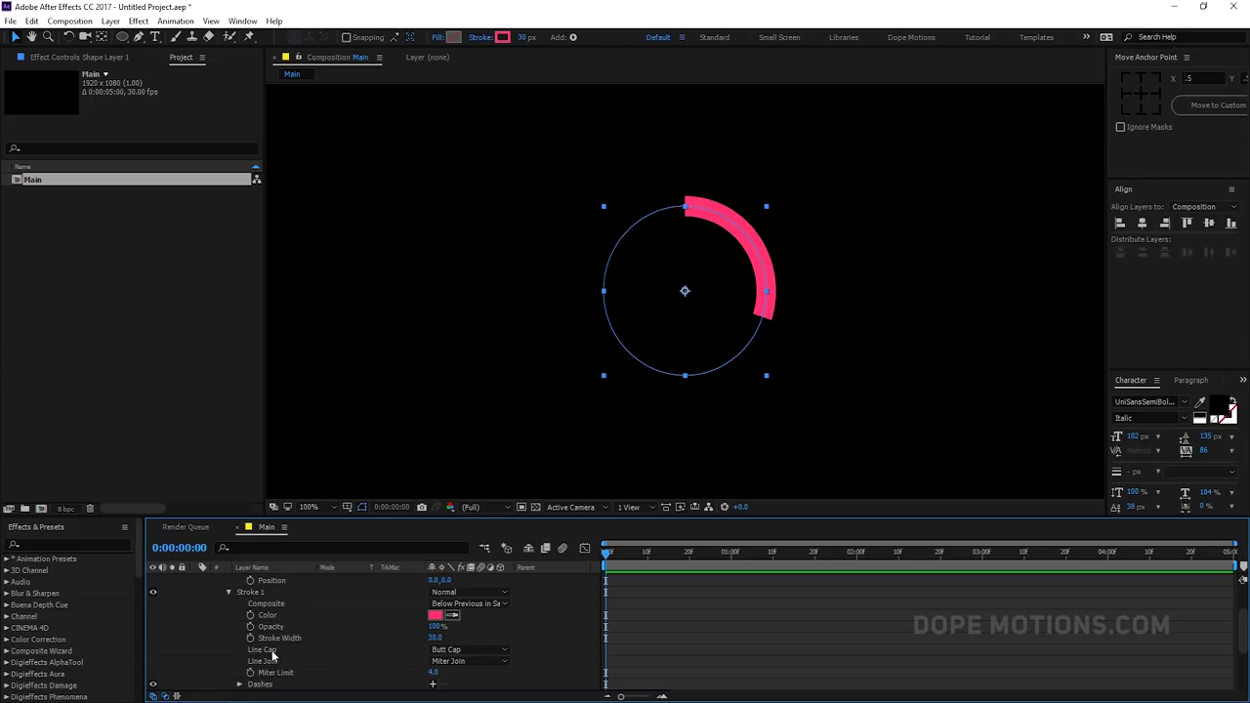
{"action": "left_click", "coordinate": [469, 650]}
{"action": "left_click", "coordinate": [459, 620]}
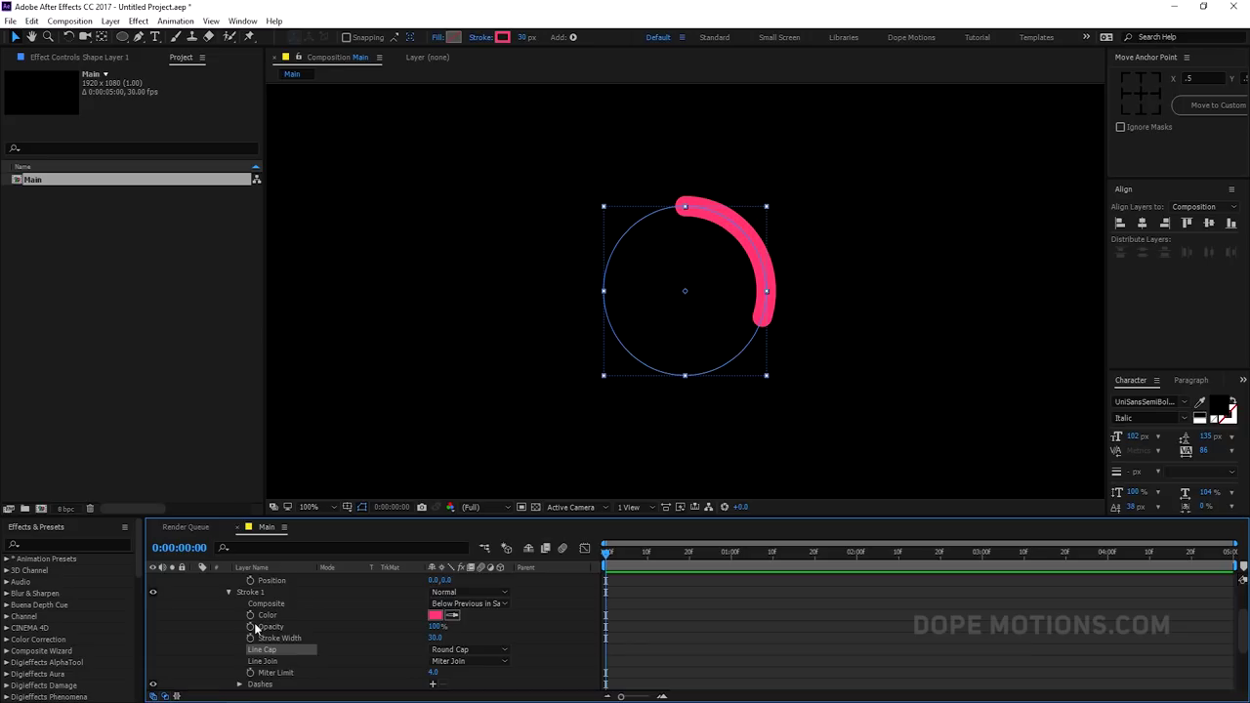
{"action": "scroll", "coordinate": [255, 630], "scroll_direction": "up", "scroll_amount": 5}
{"action": "left_click", "coordinate": [230, 649]}
{"action": "left_click", "coordinate": [227, 614]}
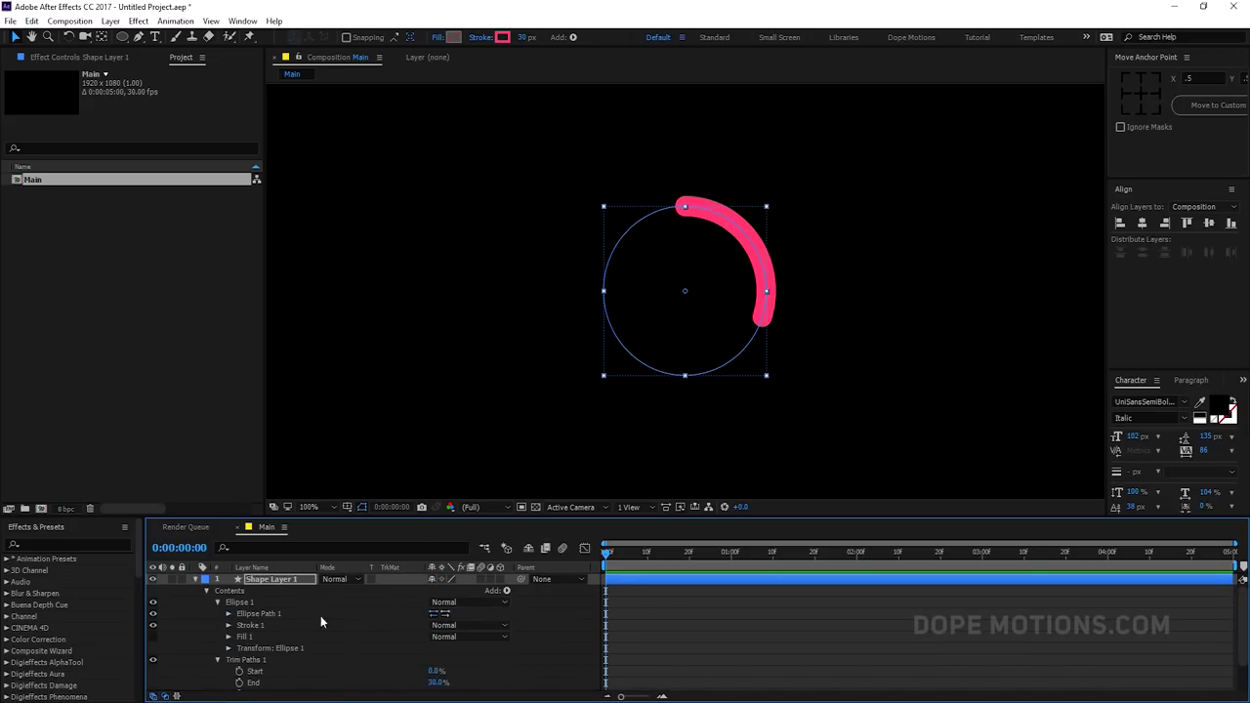
{"action": "scroll", "coordinate": [379, 638], "scroll_direction": "down", "scroll_amount": 2}
Keyframe Trim Paths End from 0% at the start to 50% at 1:10
{"action": "left_click_drag", "start_coordinate": [730, 555], "coordinate": [772, 555]}
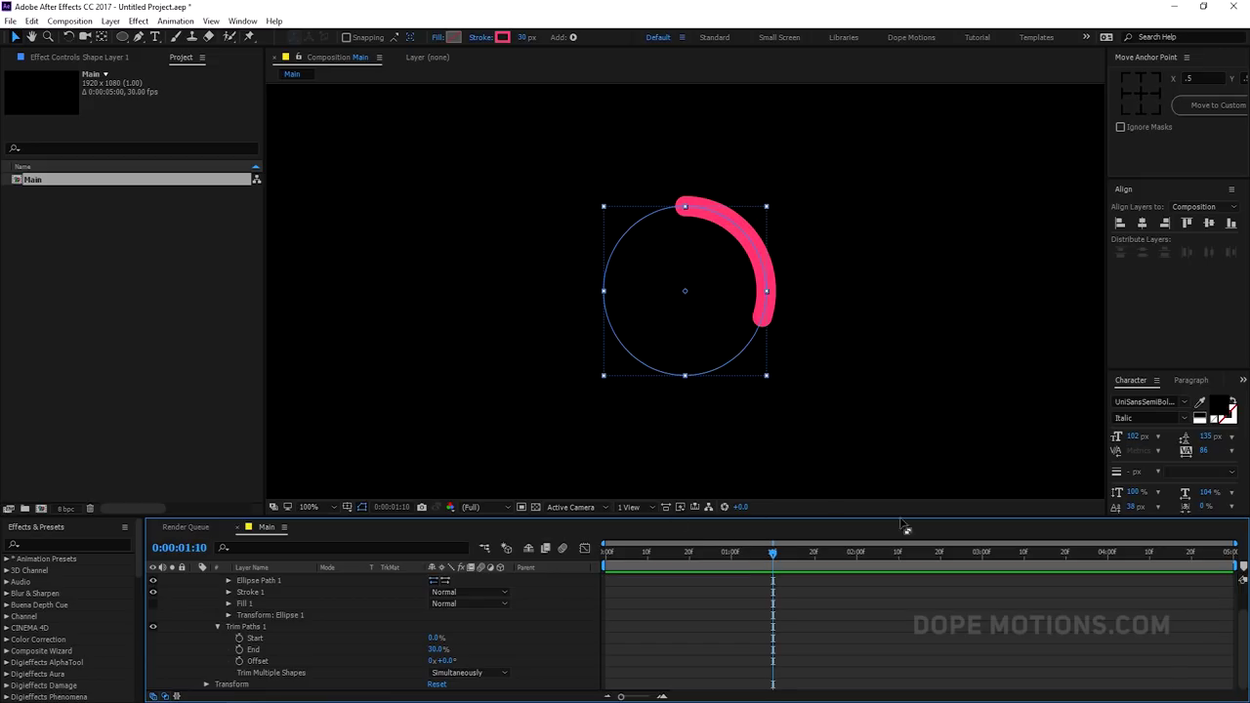
{"action": "mouse_move", "coordinate": [437, 652]}
{"action": "left_mouse_down"}
{"action": "mouse_move", "coordinate": [463, 652]}
{"action": "mouse_move", "coordinate": [445, 649]}
{"action": "left_mouse_up"}
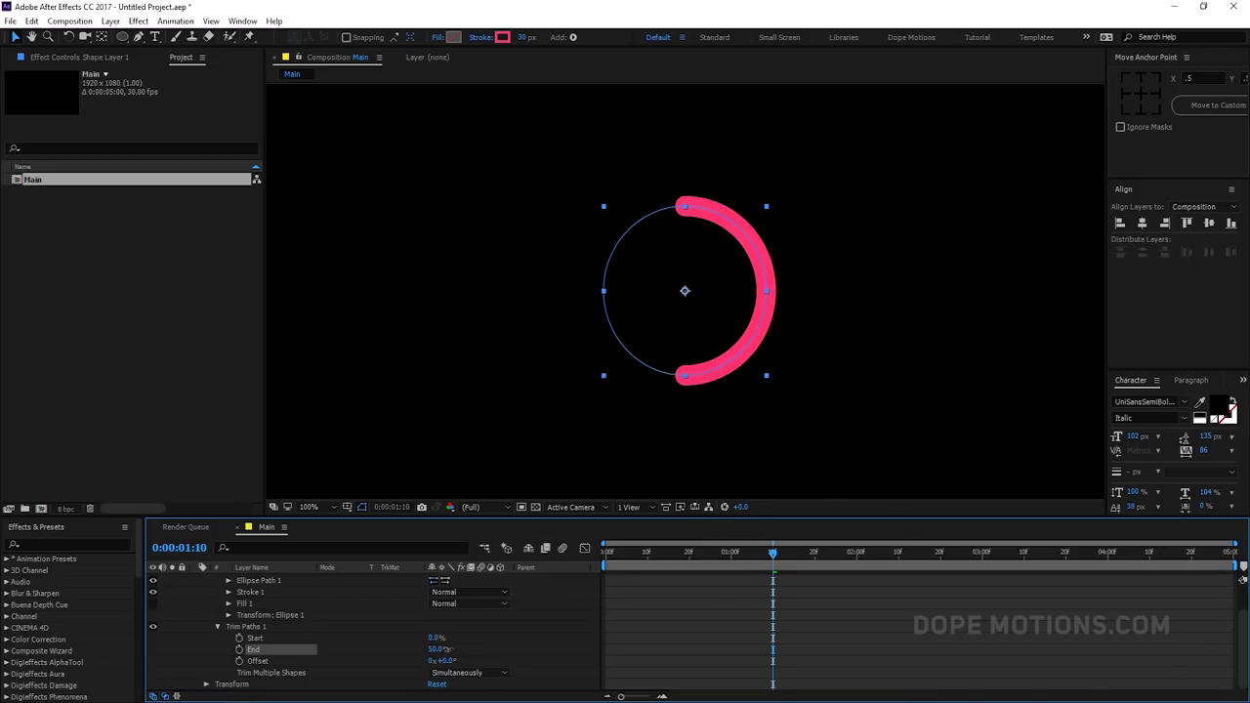
{"action": "left_click", "coordinate": [239, 650]}
{"action": "left_click_drag", "start_coordinate": [754, 553], "coordinate": [521, 575]}
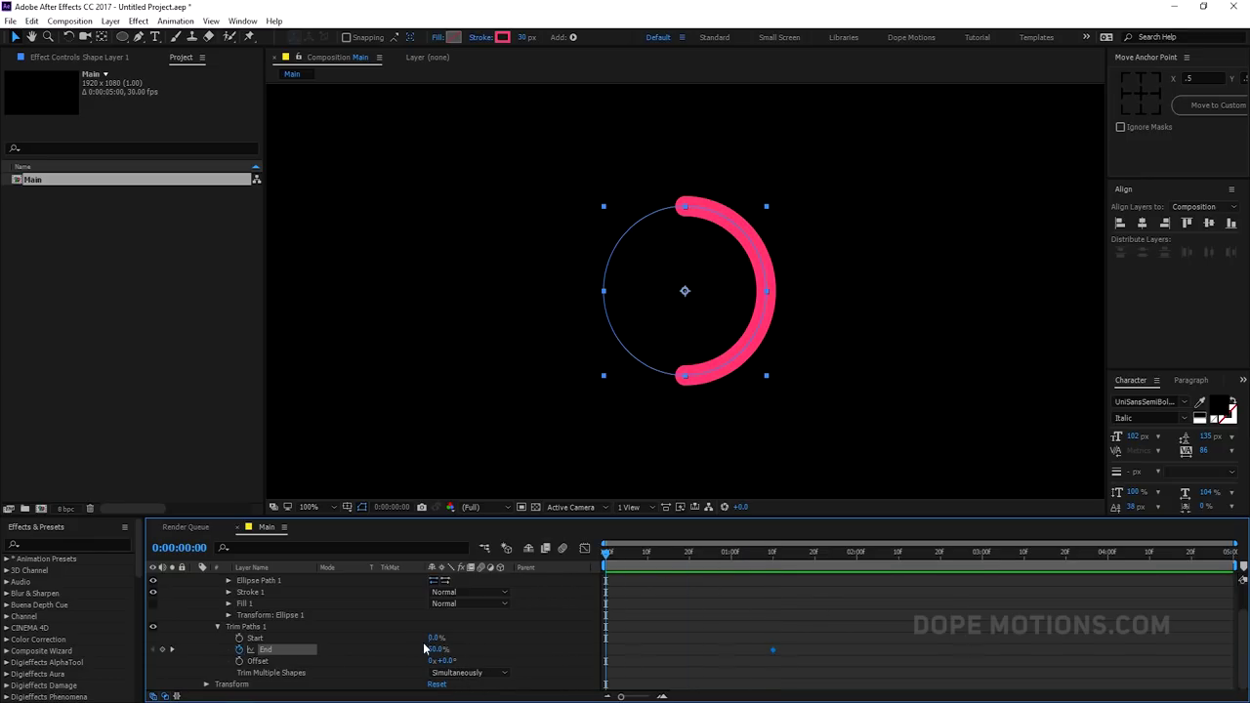
{"action": "left_click_drag", "start_coordinate": [439, 657], "coordinate": [390, 655]}
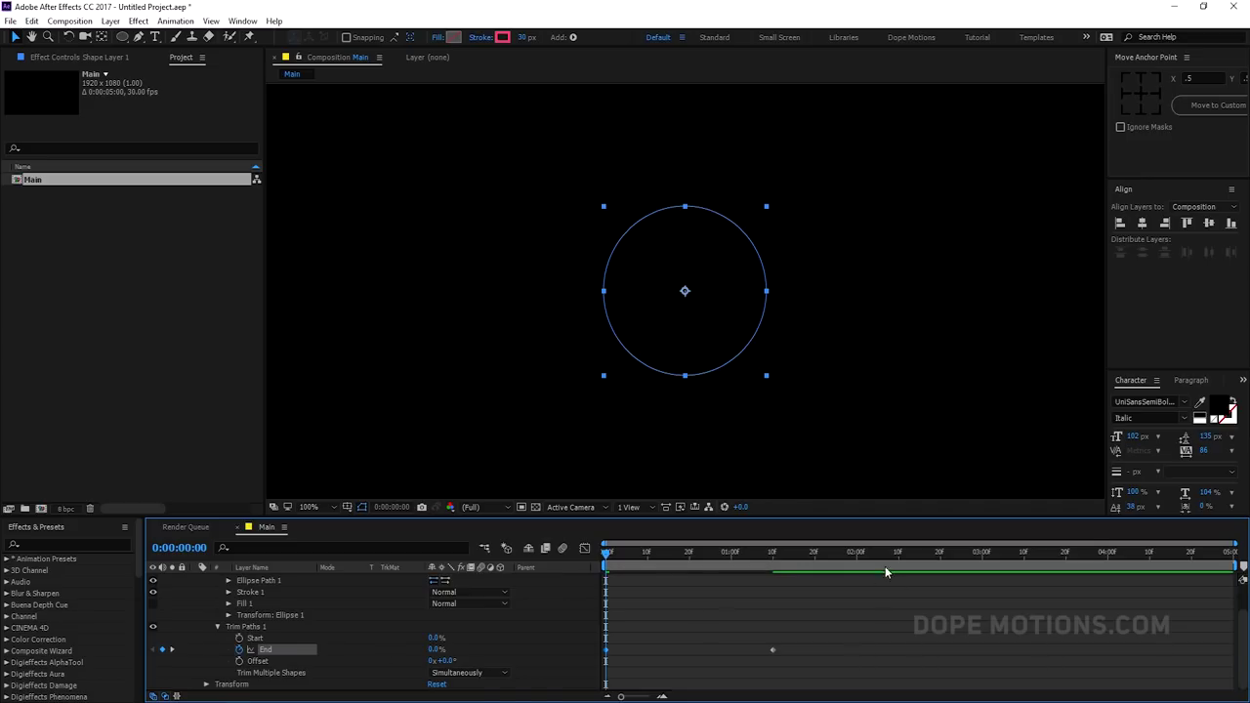
{"action": "left_click_drag", "start_coordinate": [631, 561], "coordinate": [731, 571]}
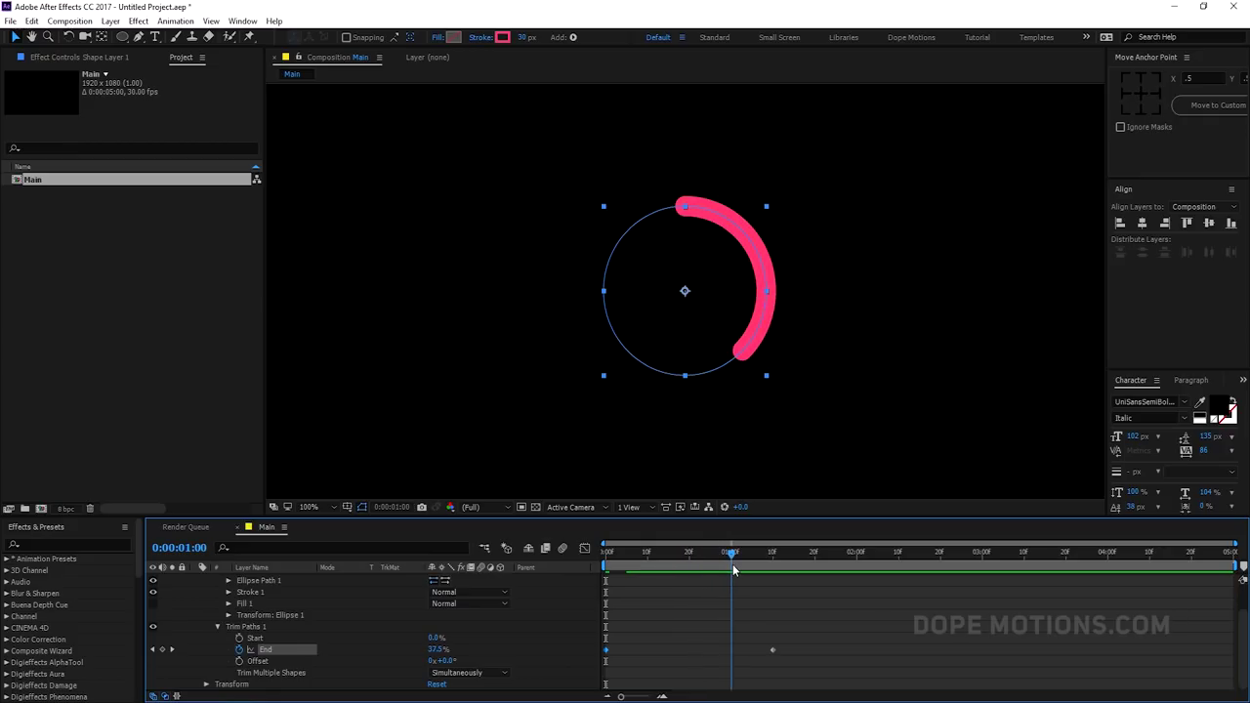
Keyframe Trim Paths Start up to 50% at 2:00 so the arc vanishes
{"action": "left_click", "coordinate": [239, 638]}
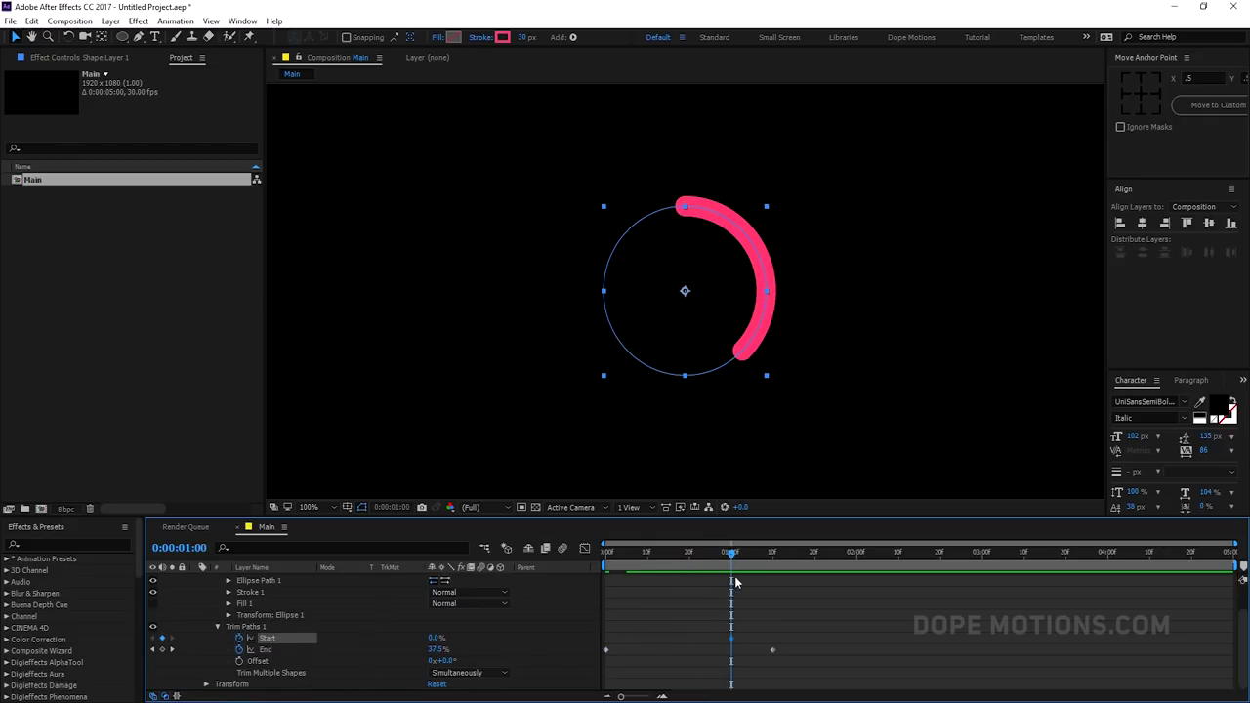
{"action": "left_click_drag", "start_coordinate": [777, 558], "coordinate": [856, 559]}
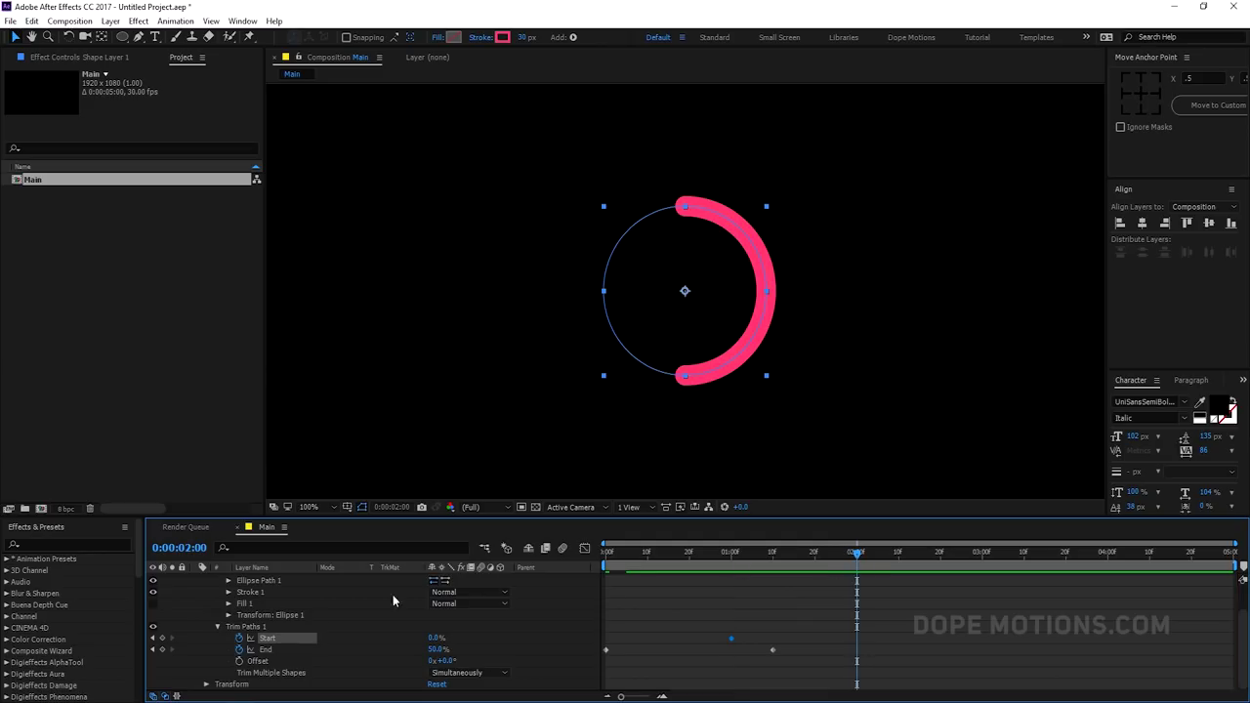
{"action": "left_click", "coordinate": [433, 641]}
{"action": "type", "text": "50"}
{"action": "key", "text": "Return"}
{"action": "left_click", "coordinate": [610, 555]}
{"action": "key", "text": "space"}
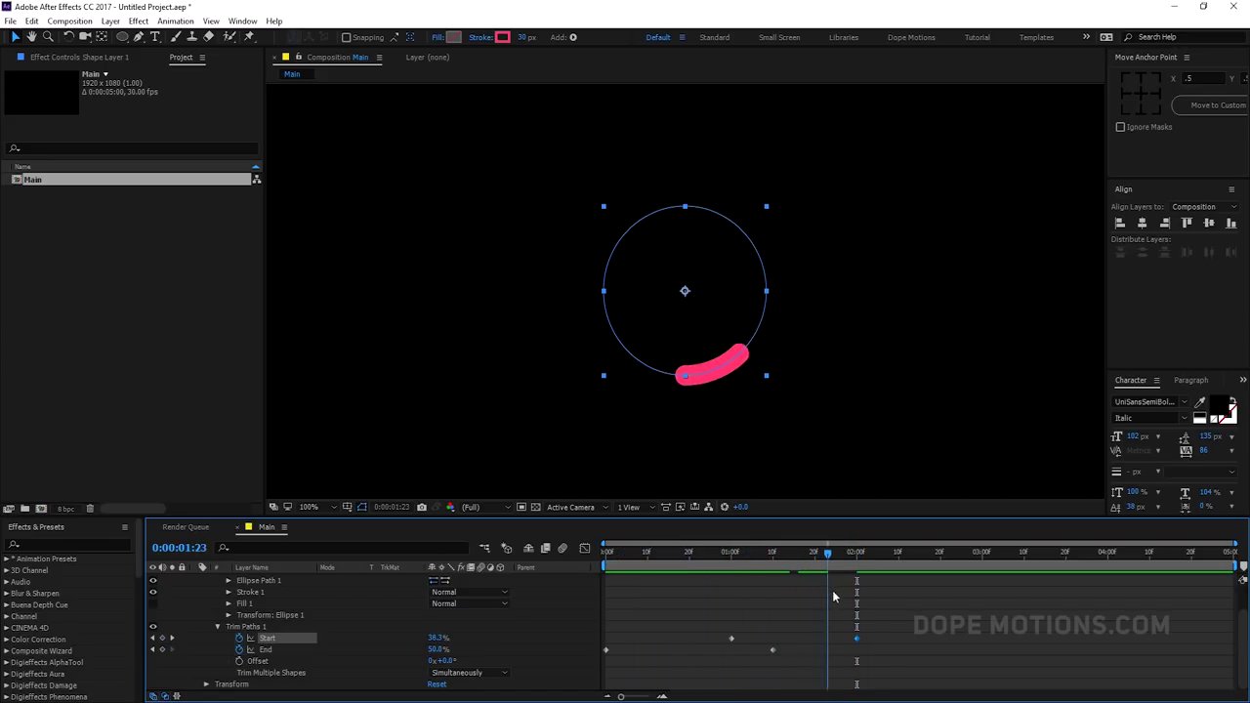
{"action": "mouse_move", "coordinate": [747, 589]}
{"action": "left_mouse_down"}
{"action": "mouse_move", "coordinate": [732, 587]}
{"action": "mouse_move", "coordinate": [774, 585]}
{"action": "mouse_move", "coordinate": [731, 576]}
{"action": "mouse_move", "coordinate": [752, 576]}
{"action": "left_mouse_up"}
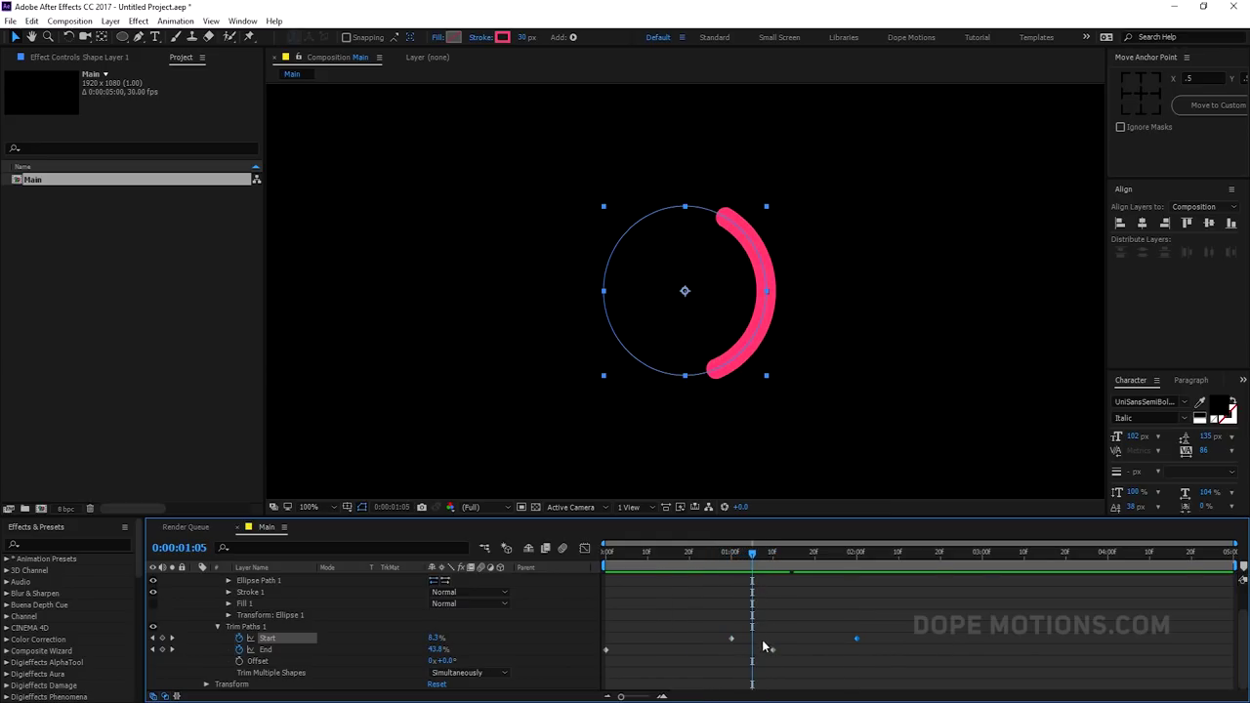
Move the End 50% keyframe to 1:05, Easy Ease all four keyframes, sharpen End's speed curve
{"action": "mouse_move", "coordinate": [771, 649]}
{"action": "left_mouse_down"}
{"action": "mouse_move", "coordinate": [741, 639]}
{"action": "mouse_move", "coordinate": [752, 639]}
{"action": "left_mouse_up"}
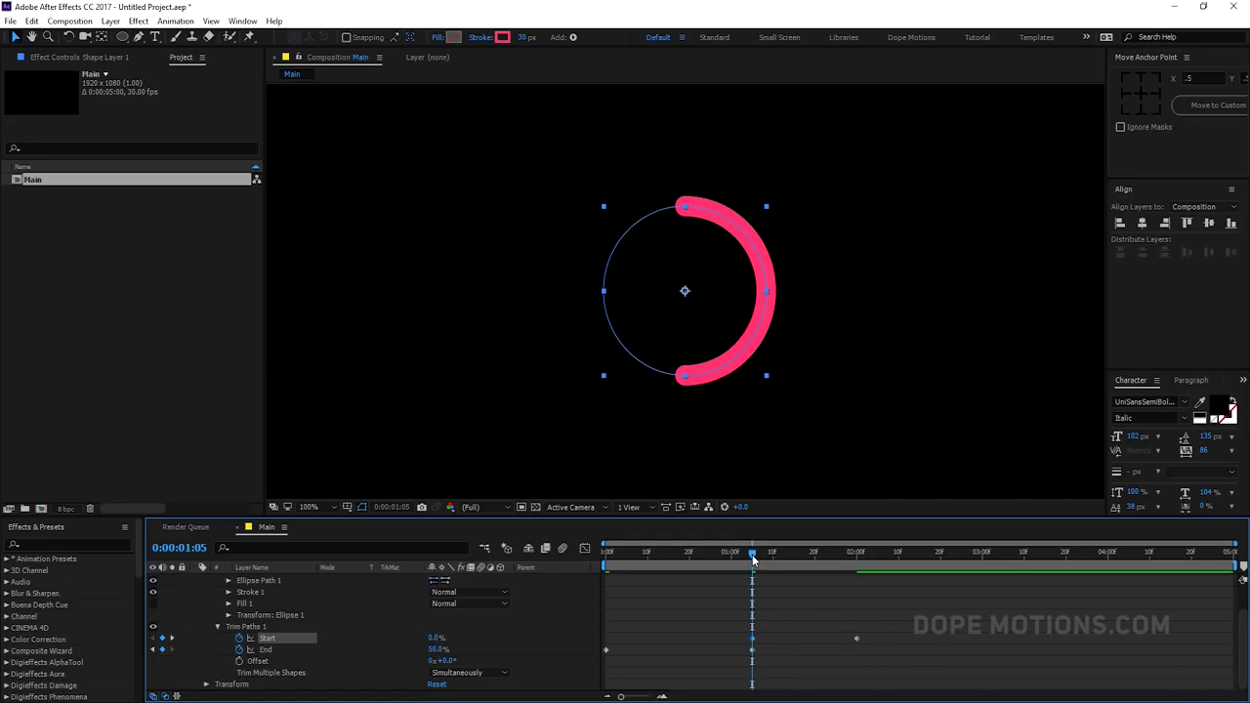
{"action": "key", "text": "space"}
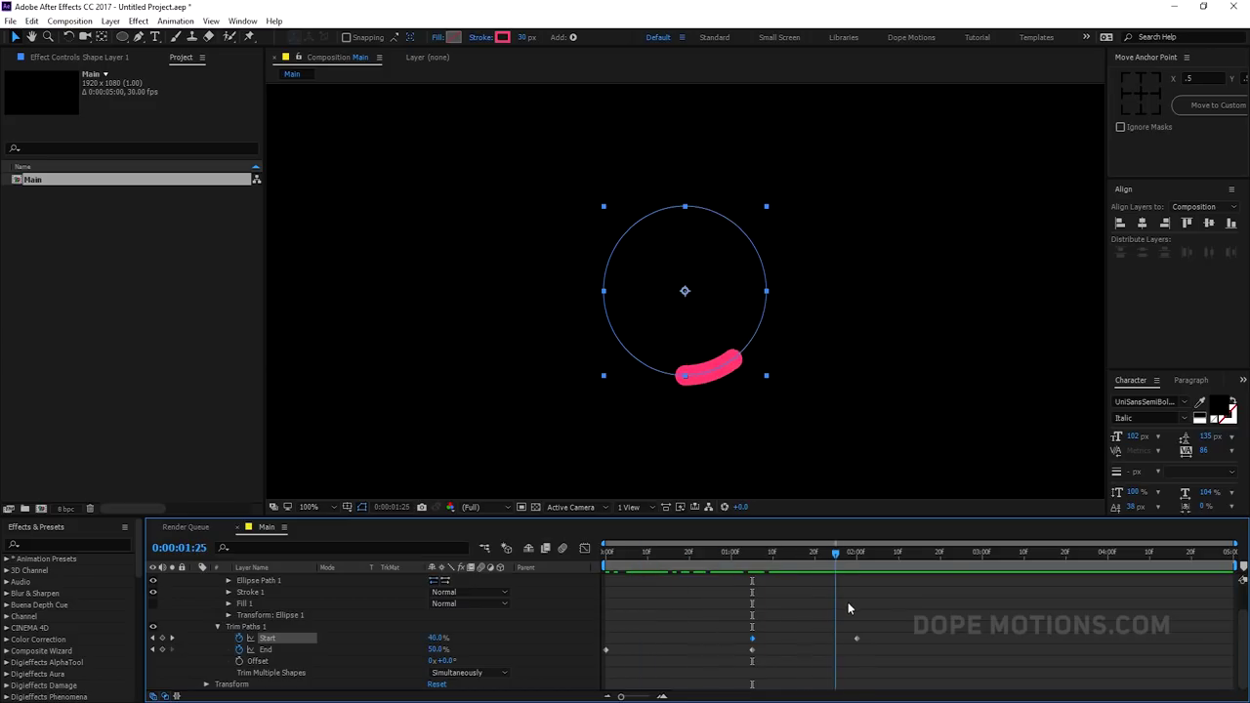
{"action": "left_click_drag", "start_coordinate": [877, 625], "coordinate": [586, 669]}
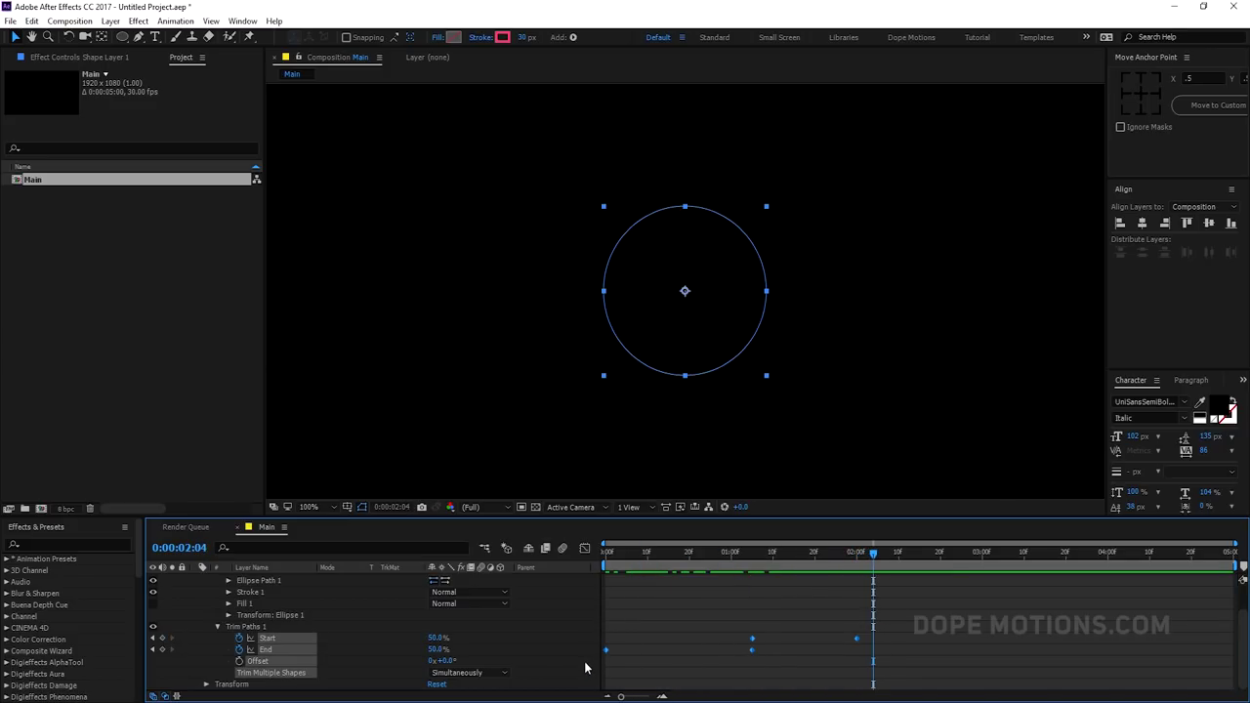
{"action": "key", "text": "F9"}
{"action": "left_click", "coordinate": [584, 548]}
{"action": "left_click_drag", "start_coordinate": [745, 662], "coordinate": [660, 664]}
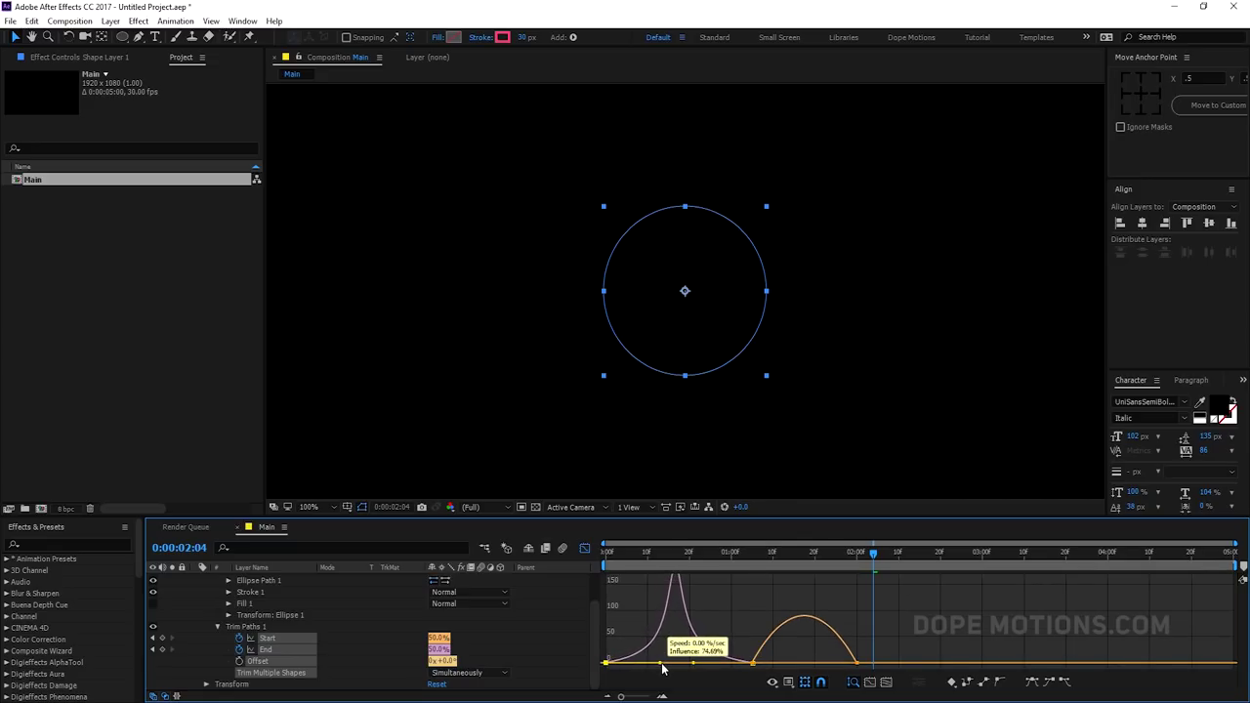
Sharpen the Start speed curve to about 80% influence, then return to keyframes at 0:00:01:29
{"action": "left_click", "coordinate": [857, 663]}
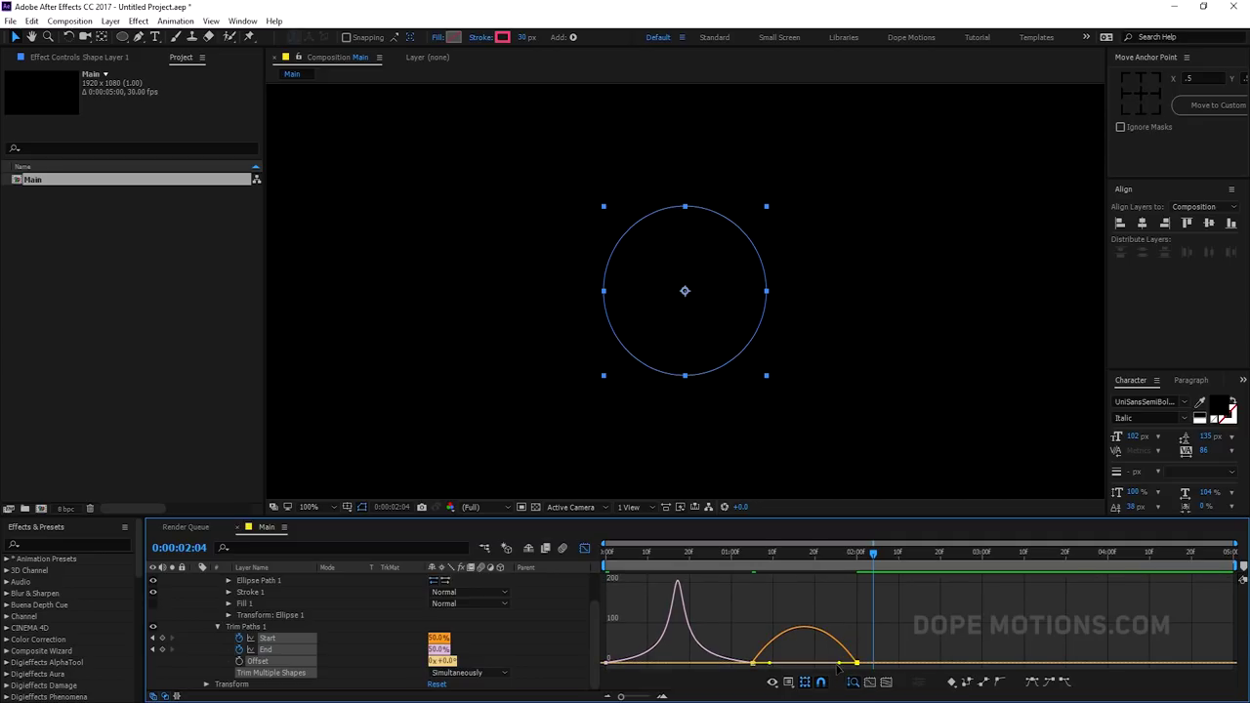
{"action": "mouse_move", "coordinate": [839, 667]}
{"action": "left_mouse_down"}
{"action": "mouse_move", "coordinate": [771, 667]}
{"action": "mouse_move", "coordinate": [816, 668]}
{"action": "left_mouse_up"}
{"action": "left_click_drag", "start_coordinate": [618, 554], "coordinate": [939, 560]}
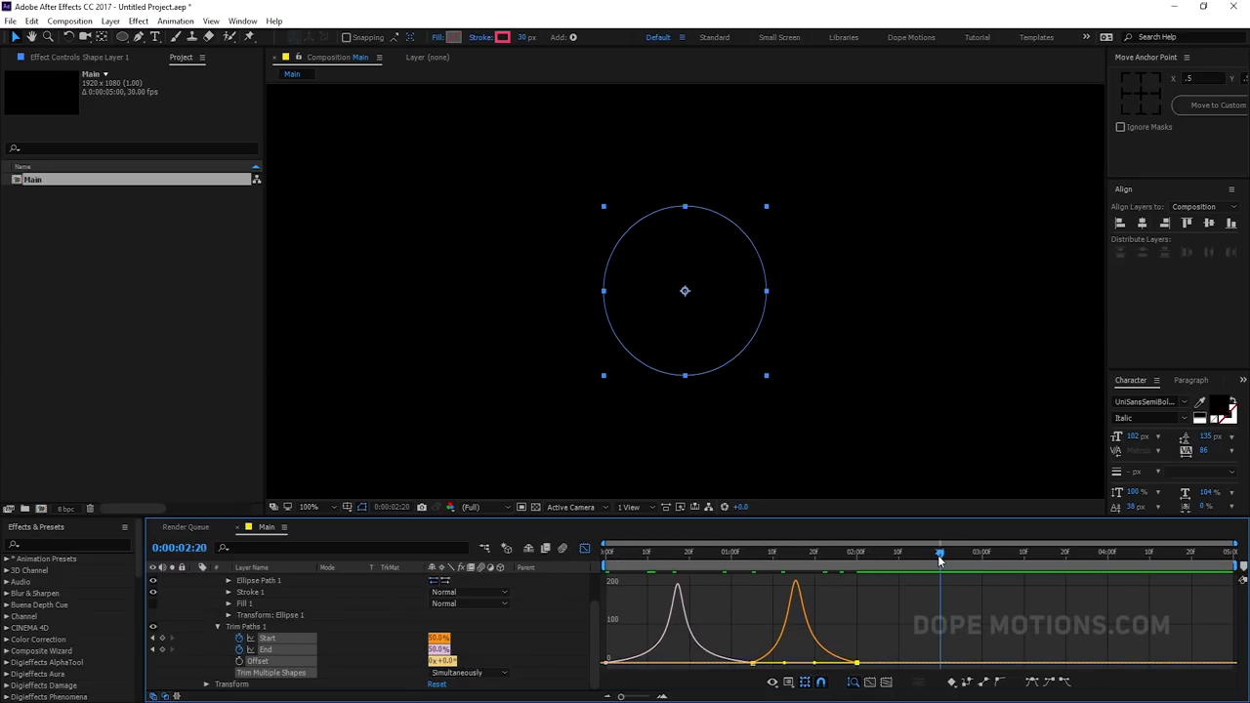
{"action": "key", "text": "space"}
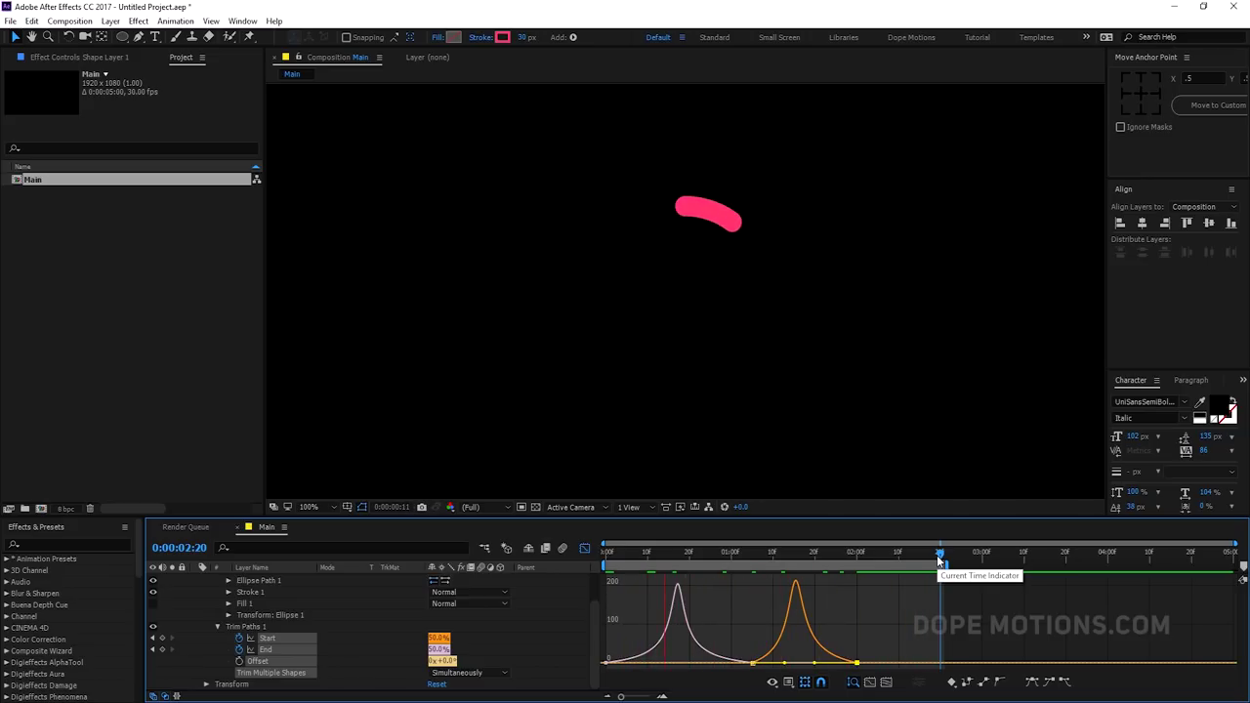
{"action": "key", "text": "space"}
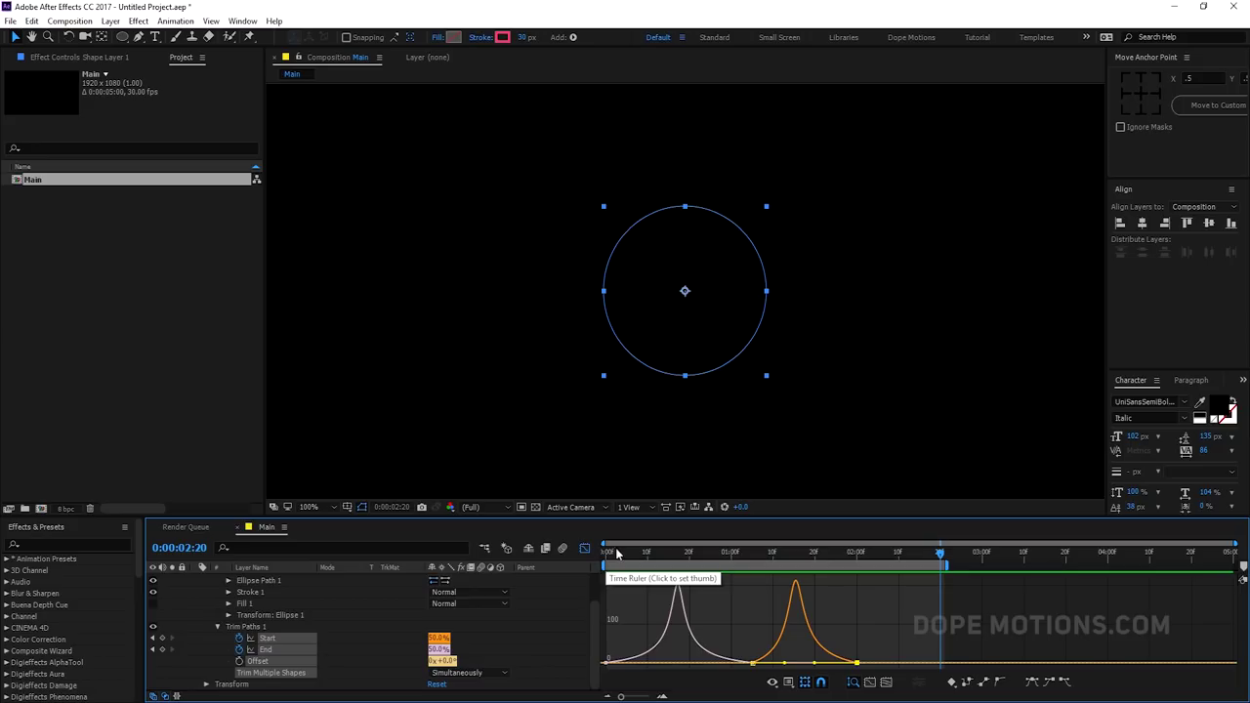
{"action": "left_click", "coordinate": [584, 548]}
{"action": "left_click", "coordinate": [702, 613]}
{"action": "left_click_drag", "start_coordinate": [861, 554], "coordinate": [853, 554]}
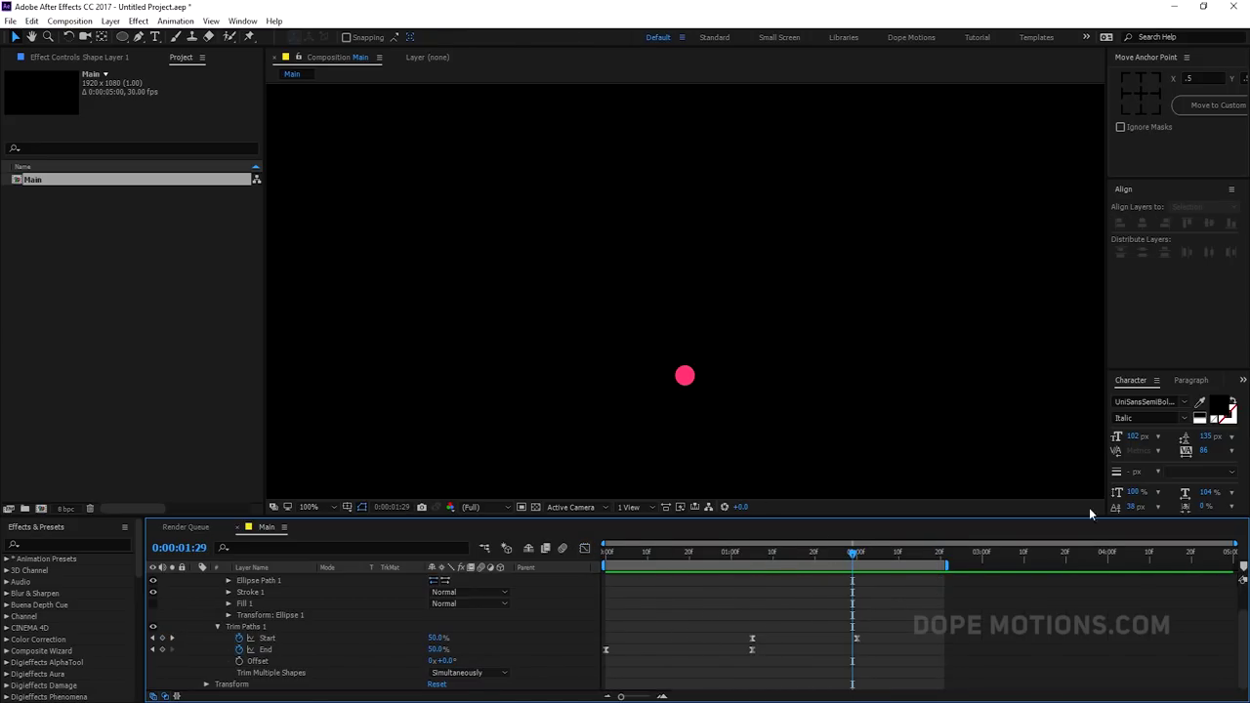
Add a Trim Paths End keyframe at 0:00:01:29 beside the Start keyframe
{"action": "left_click", "coordinate": [685, 376]}
{"action": "left_click", "coordinate": [162, 638]}
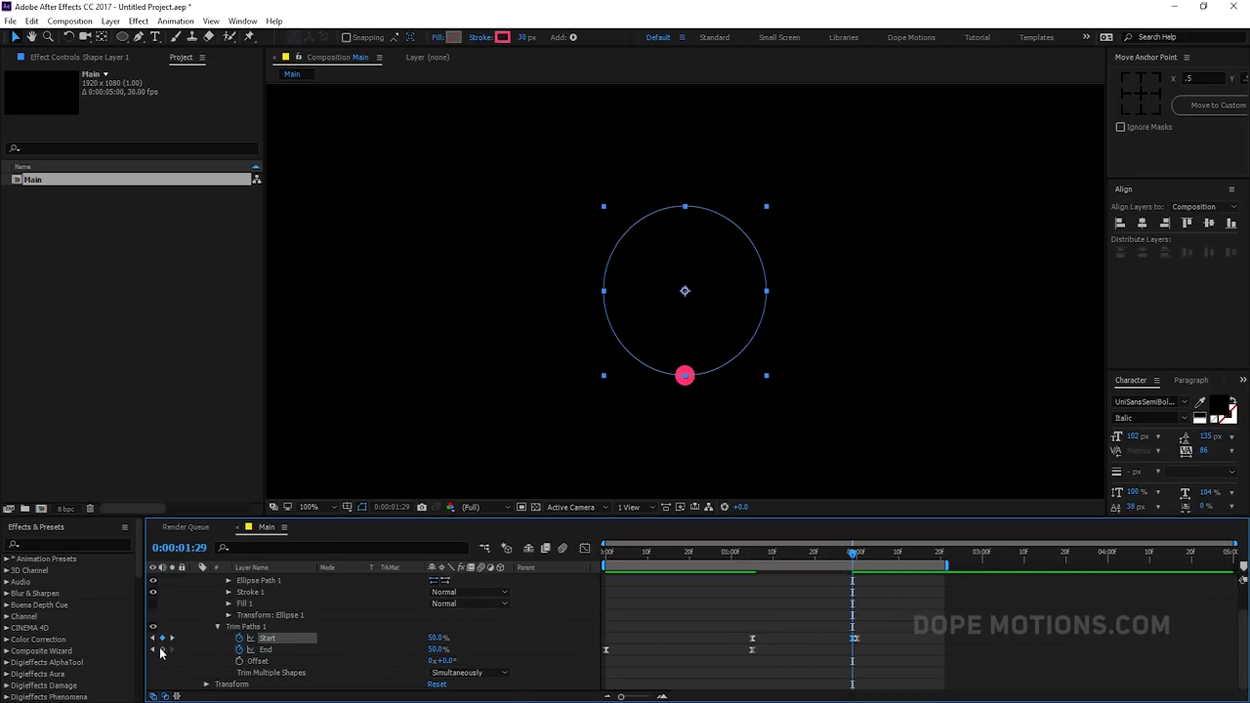
{"action": "left_click", "coordinate": [162, 650]}
{"action": "left_click", "coordinate": [871, 640]}
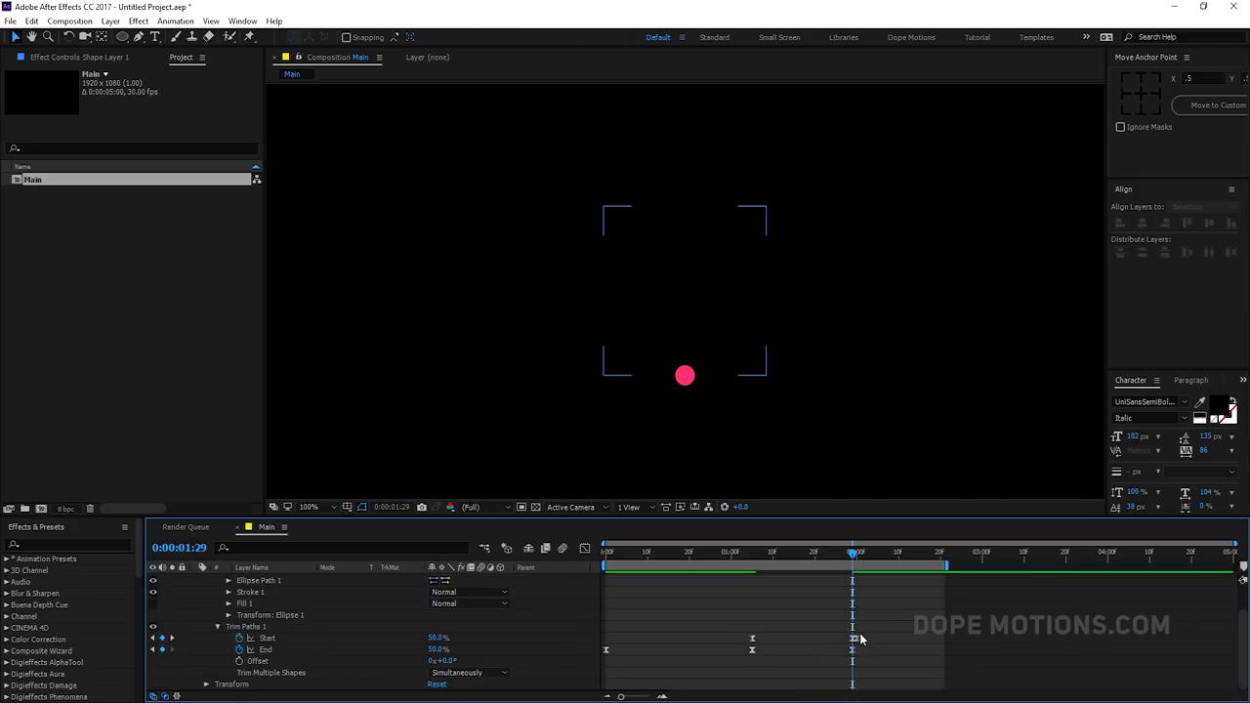
{"action": "left_click", "coordinate": [856, 638]}
{"action": "left_click", "coordinate": [858, 640]}
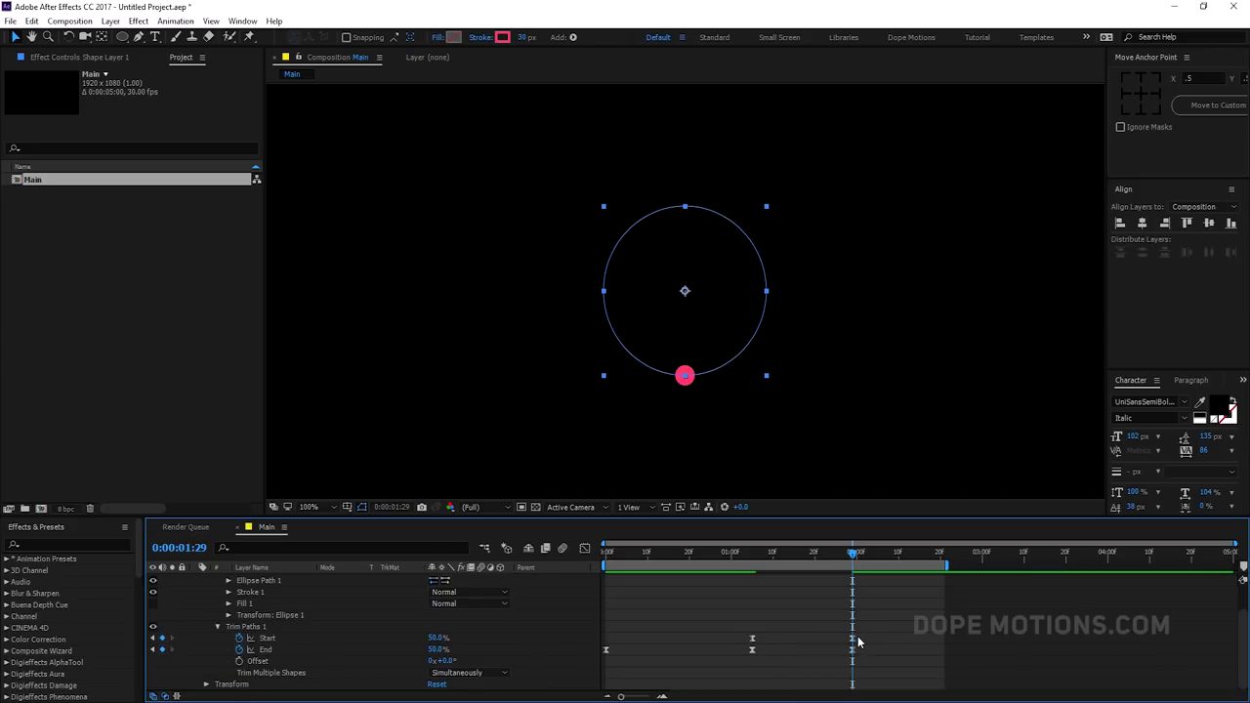
{"action": "mouse_move", "coordinate": [856, 555]}
{"action": "left_mouse_down"}
{"action": "mouse_move", "coordinate": [893, 555]}
{"action": "mouse_move", "coordinate": [752, 555]}
{"action": "left_mouse_up"}
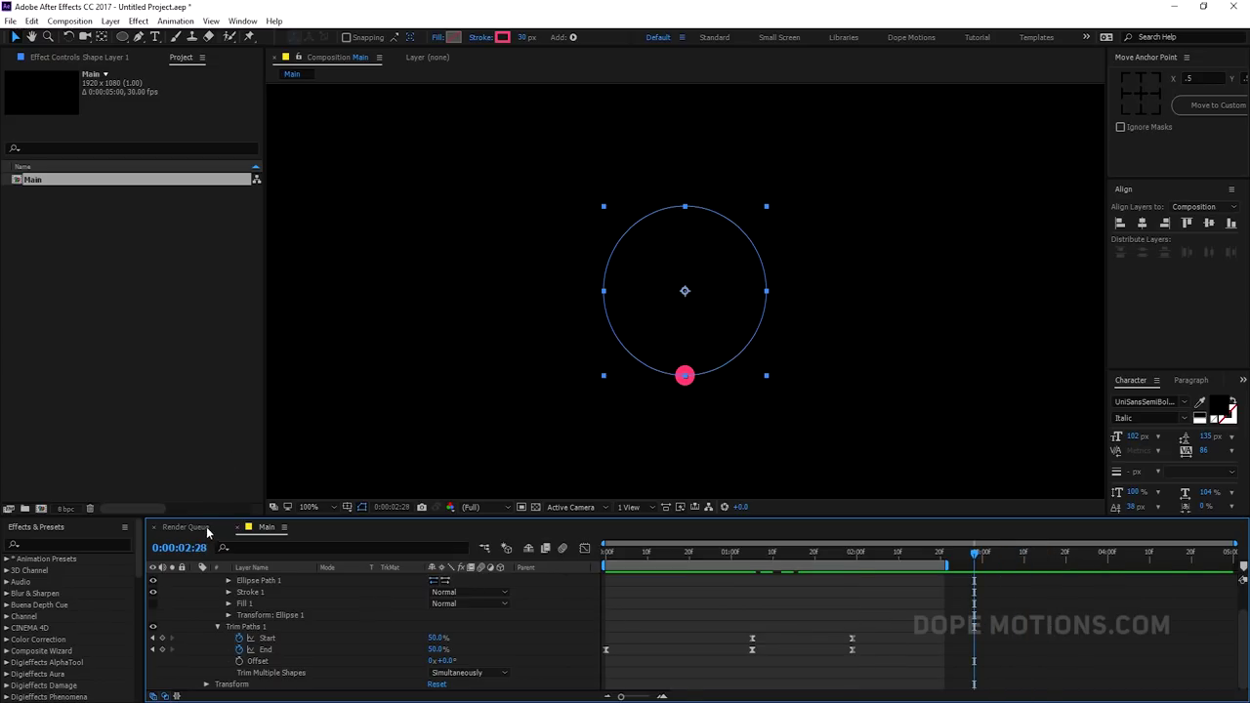
Enlarge the Timeline panel, zoom the viewer to 50%, and extend the work area to 4 seconds
{"action": "left_click_drag", "start_coordinate": [216, 517], "coordinate": [217, 466]}
{"action": "key", "text": "comma"}
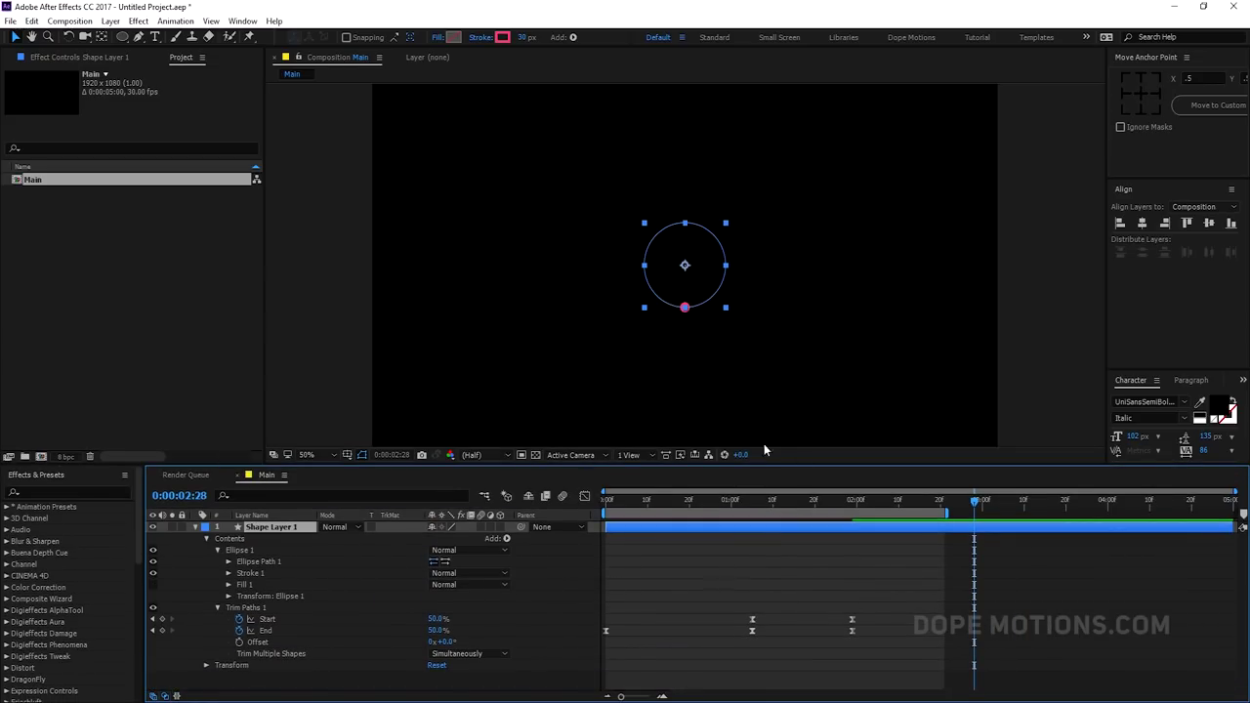
{"action": "left_click", "coordinate": [841, 592]}
{"action": "left_click_drag", "start_coordinate": [852, 511], "coordinate": [1106, 512]}
{"action": "left_click", "coordinate": [273, 529]}
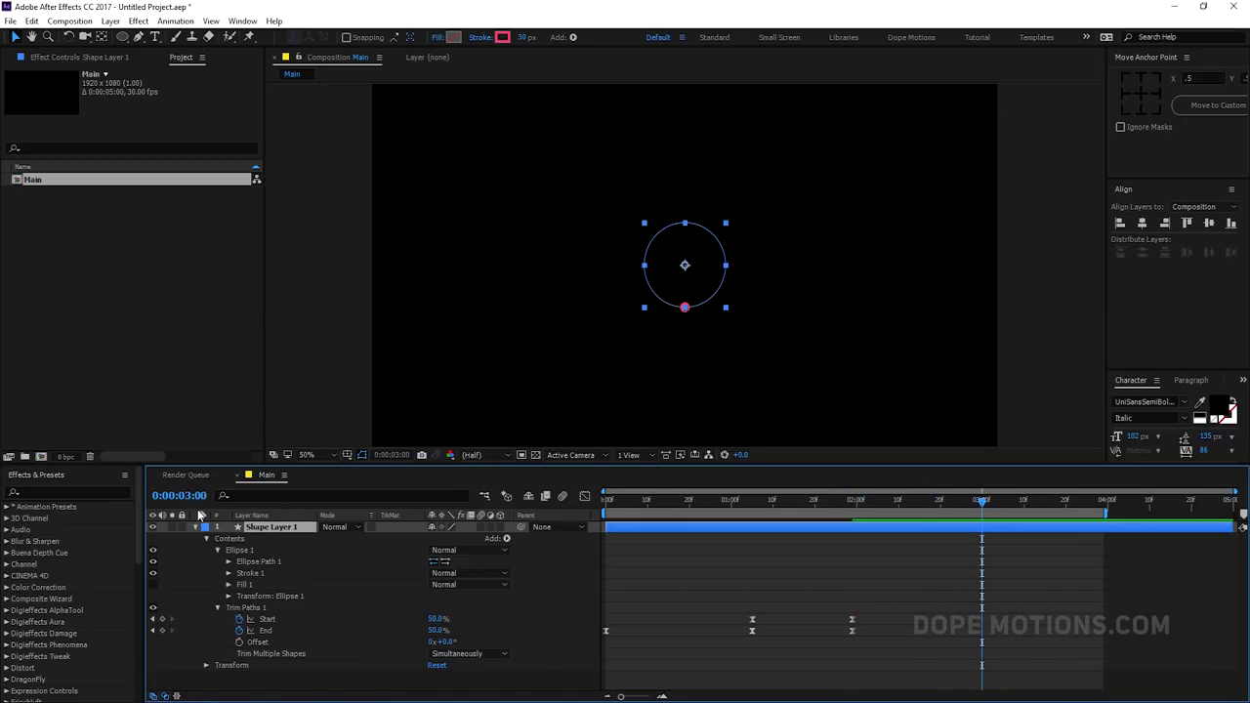
Rename the shape layer to '01'
{"action": "key", "text": "Return"}
{"action": "type", "text": "O"}
{"action": "key", "text": "Return"}
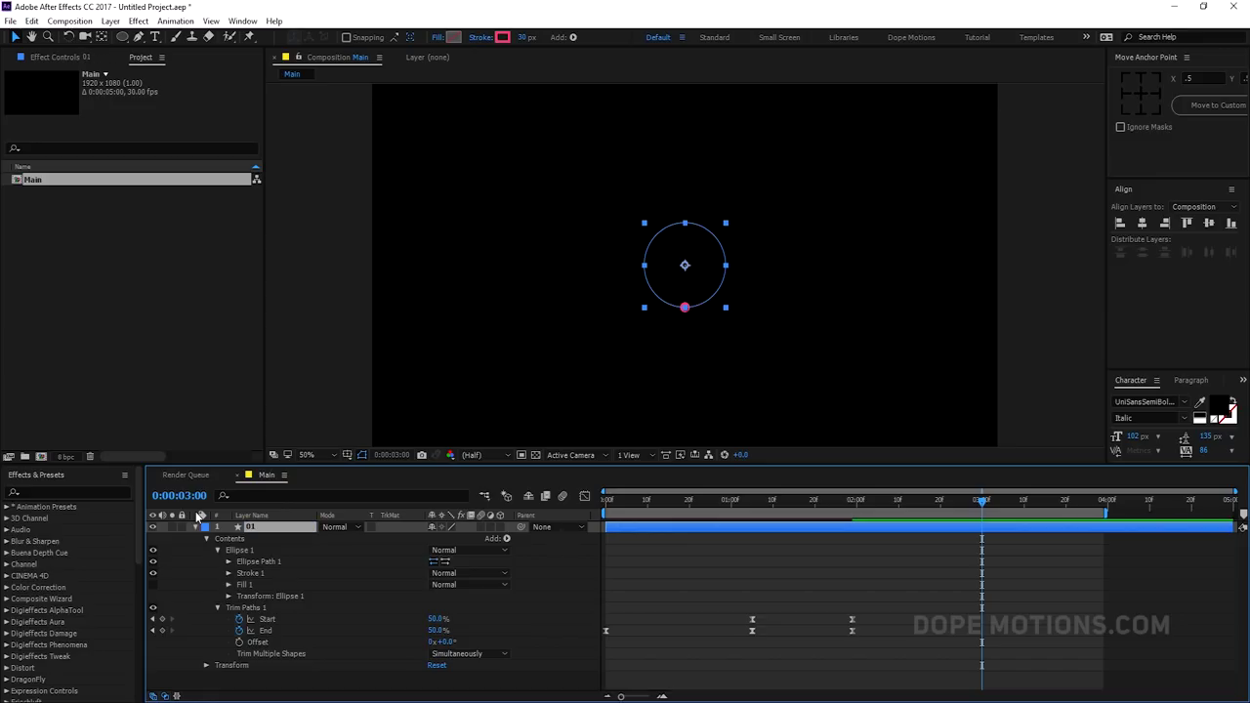
Key Position at 2:00, then drop the circle lower at 2:20
{"action": "key", "text": "p"}
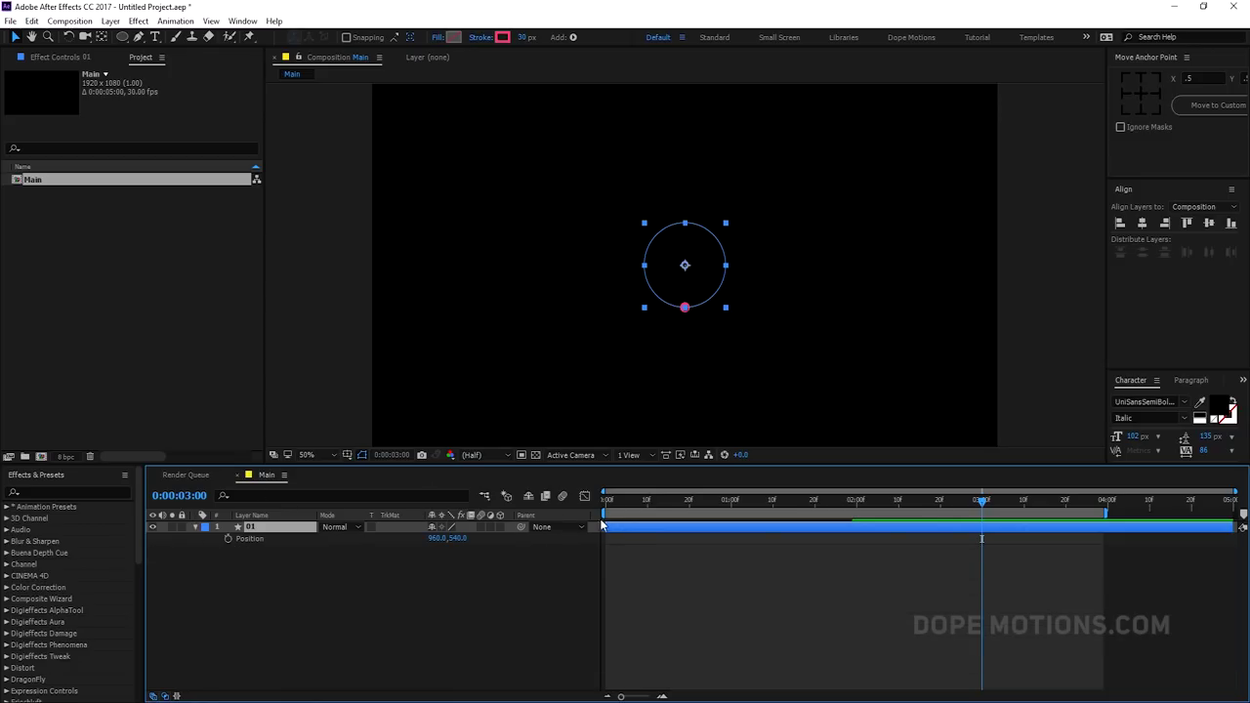
{"action": "left_click", "coordinate": [228, 541]}
{"action": "left_click_drag", "start_coordinate": [980, 504], "coordinate": [859, 503]}
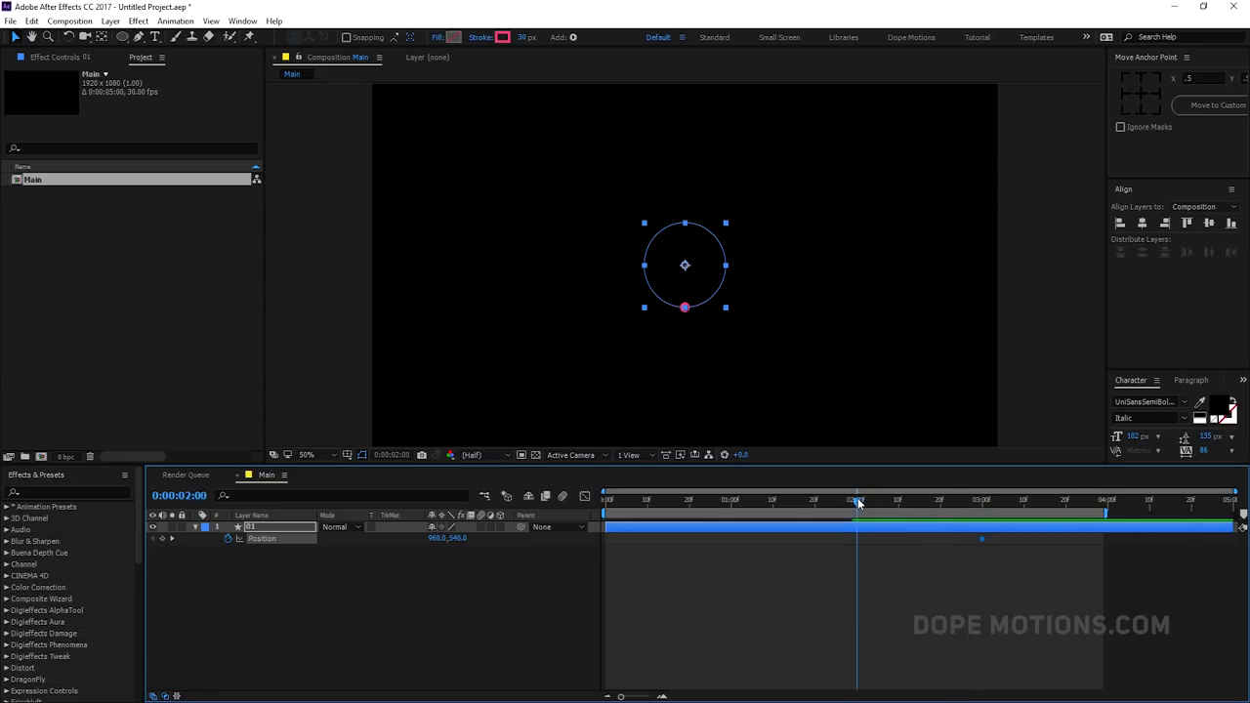
{"action": "left_click_drag", "start_coordinate": [982, 540], "coordinate": [945, 516]}
{"action": "left_click_drag", "start_coordinate": [685, 264], "coordinate": [685, 347]}
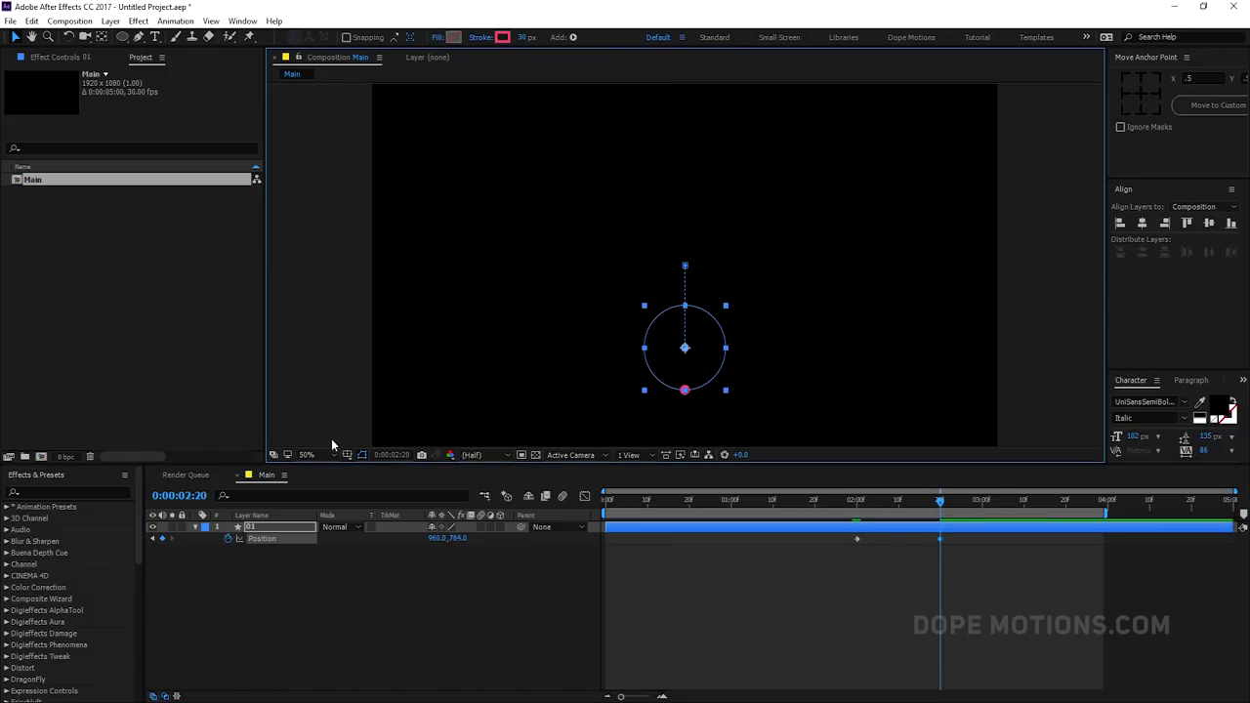
{"action": "left_click", "coordinate": [347, 455]}
{"action": "left_click", "coordinate": [399, 471]}
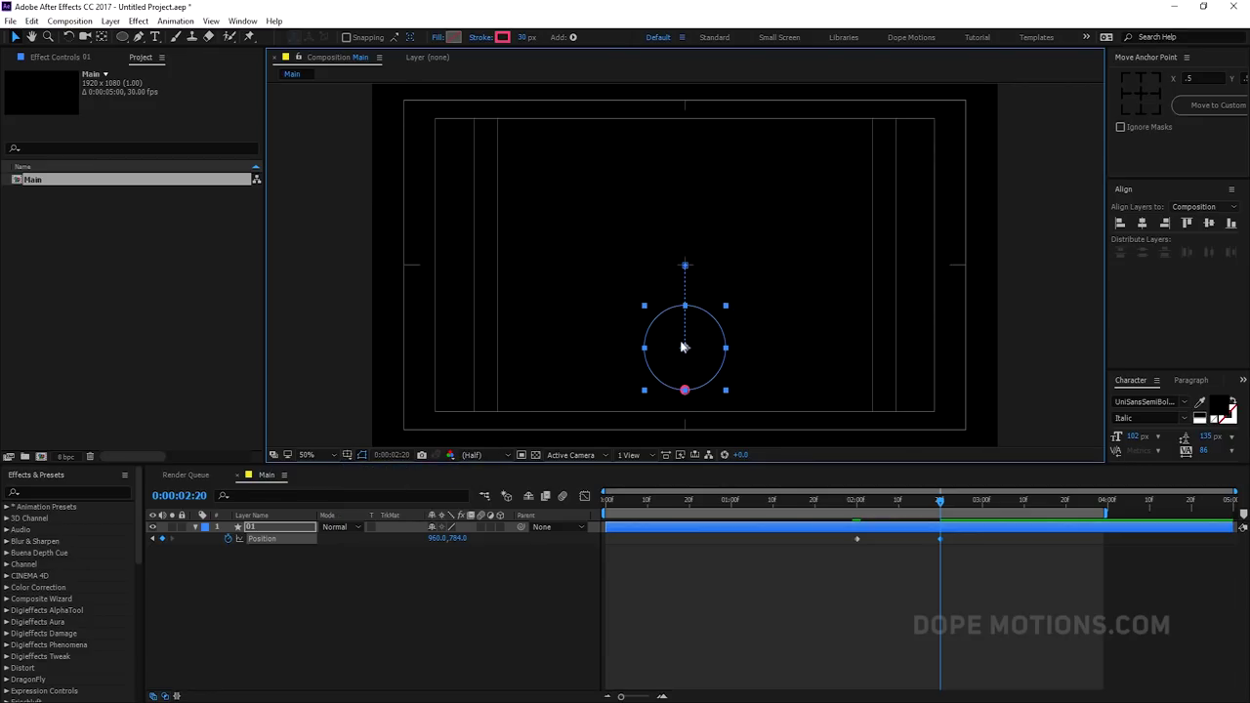
{"action": "left_click_drag", "start_coordinate": [688, 355], "coordinate": [689, 377]}
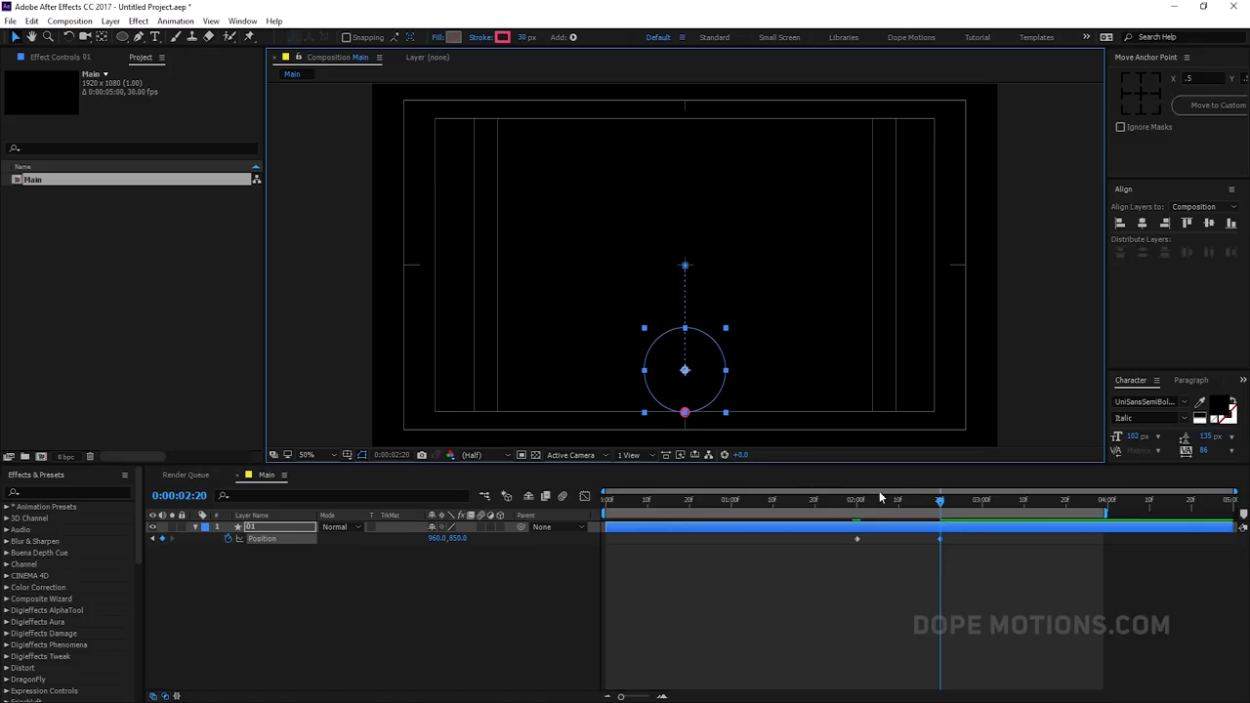
At 3:10, key the circle centred then nudged slightly above centre, and preview
{"action": "left_click_drag", "start_coordinate": [943, 504], "coordinate": [1024, 516]}
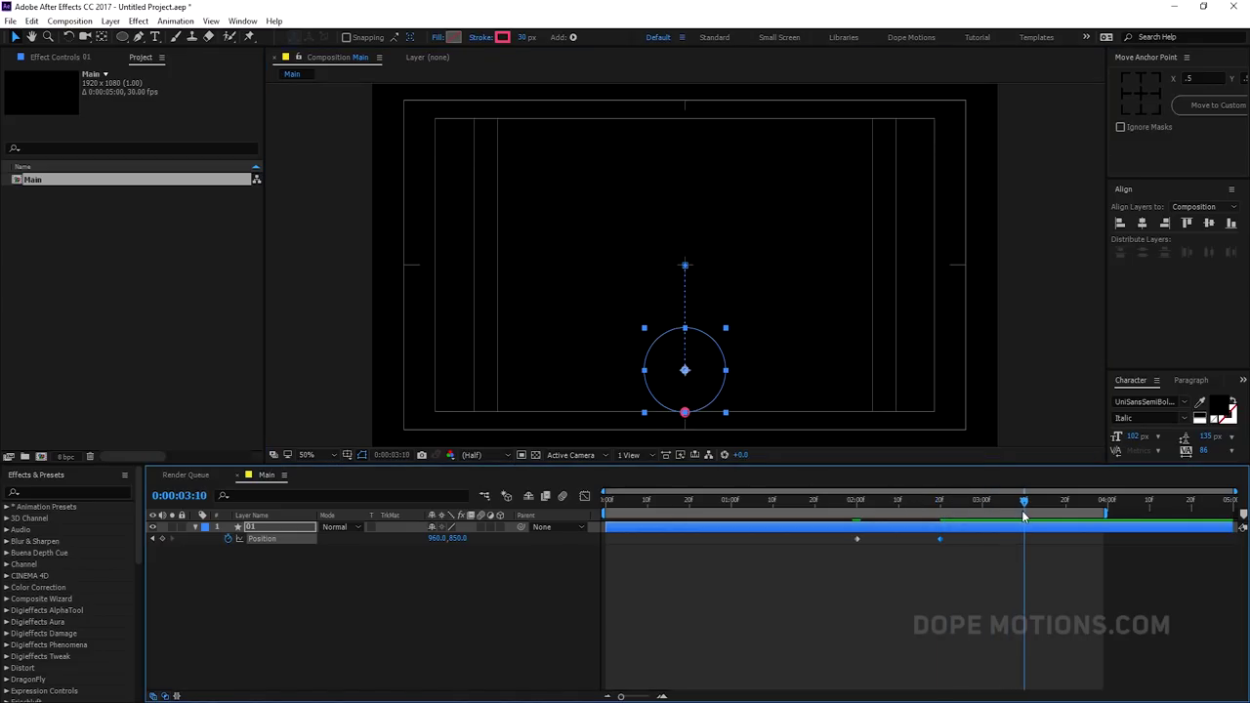
{"action": "left_click", "coordinate": [1208, 225]}
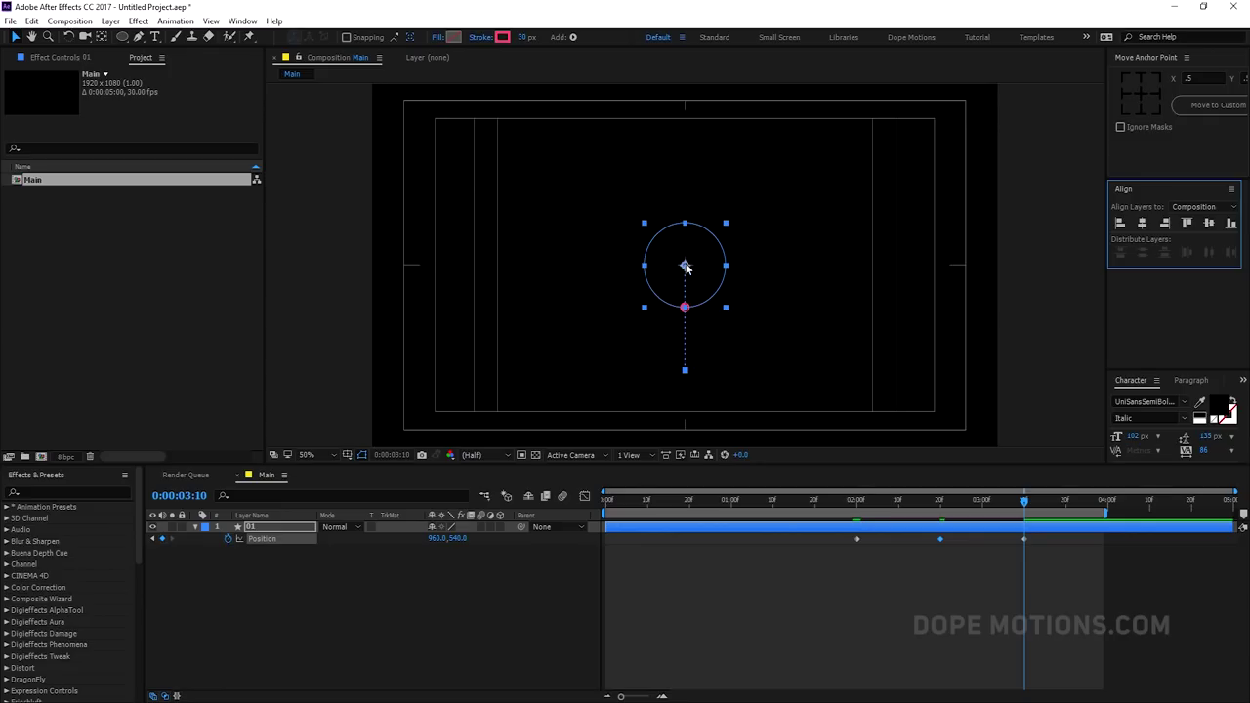
{"action": "left_click_drag", "start_coordinate": [706, 270], "coordinate": [712, 228]}
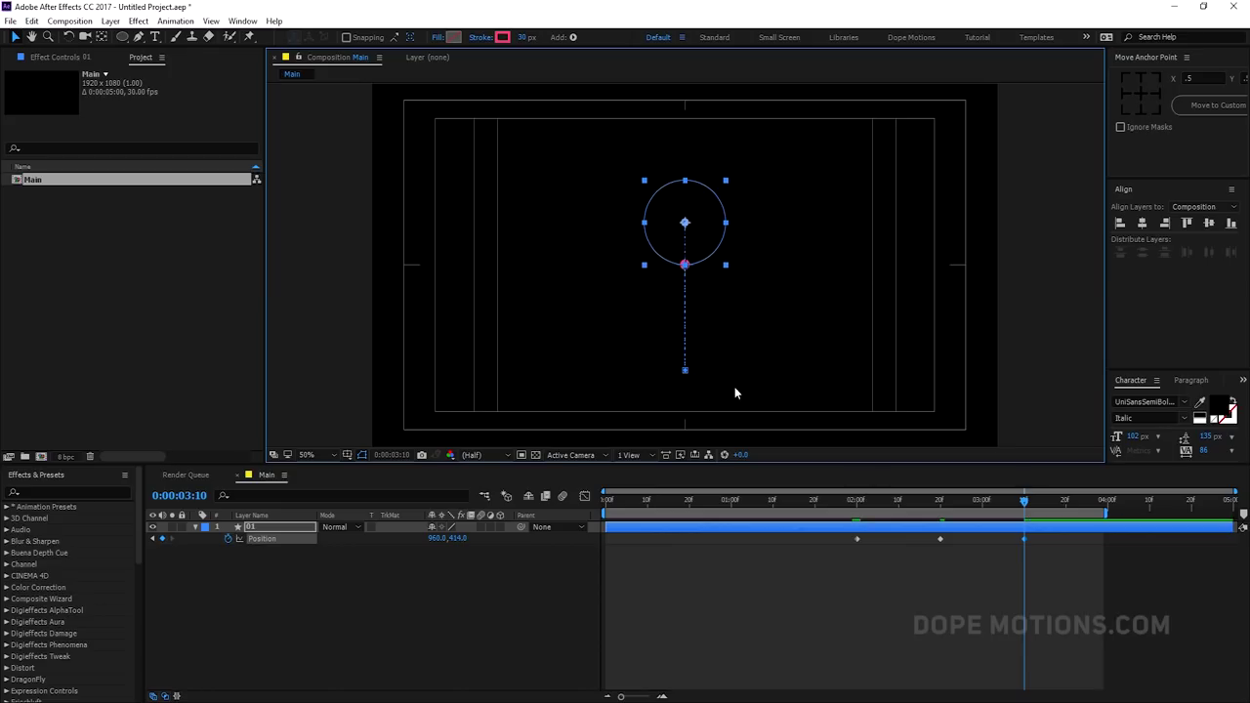
{"action": "left_click", "coordinate": [830, 573]}
{"action": "left_click", "coordinate": [850, 503]}
{"action": "key", "text": "space"}
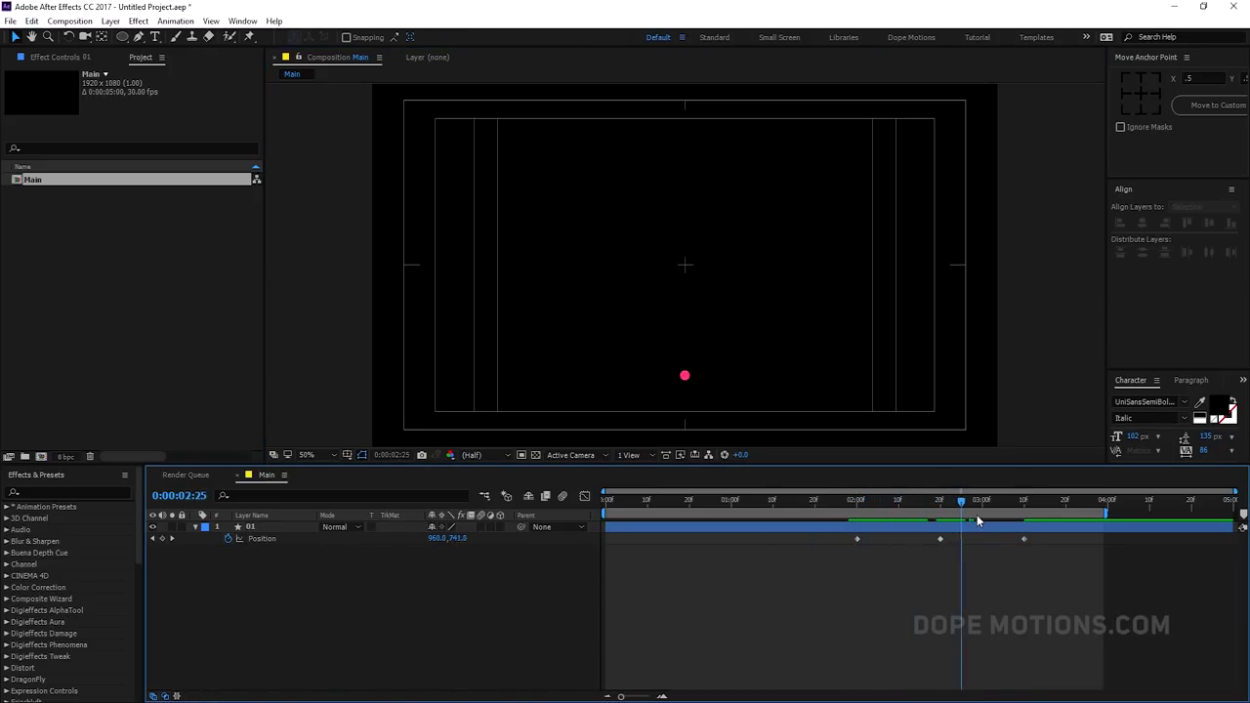
{"action": "left_click", "coordinate": [916, 520], "text": "shift"}
{"action": "key", "text": "space"}
{"action": "key", "text": "space"}
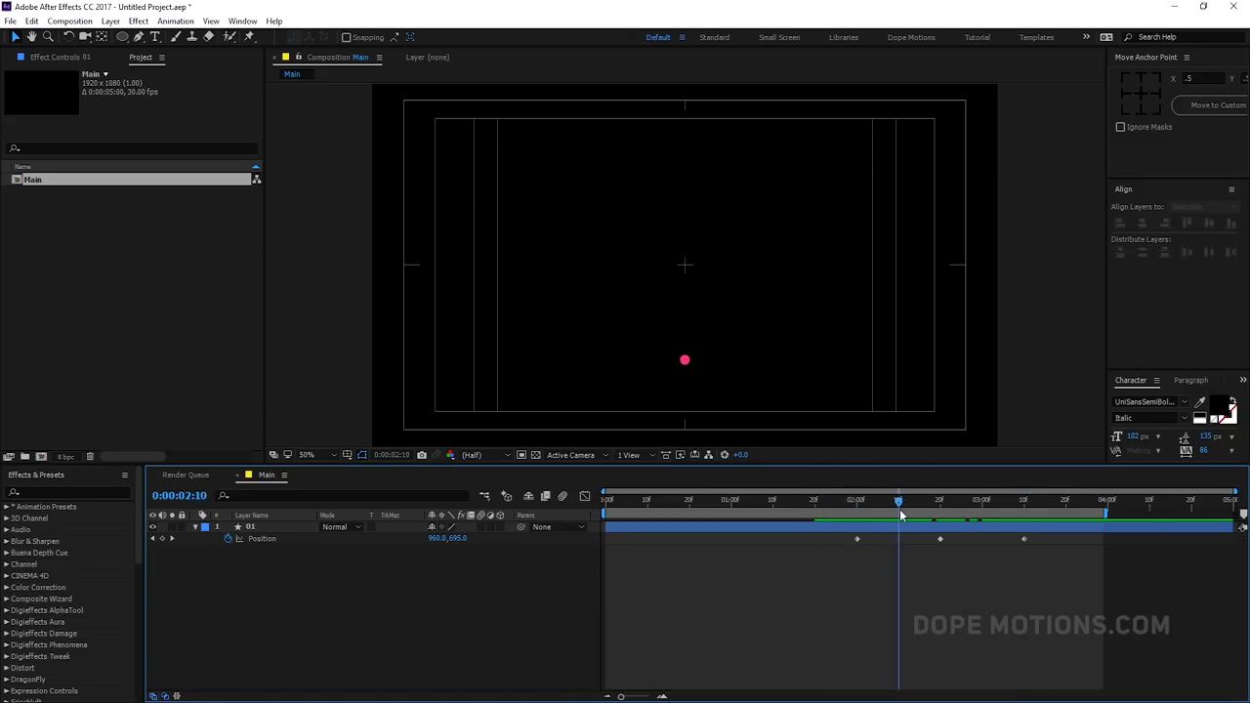
{"action": "key", "text": "space"}
Apply Easy Ease to all three Position keyframes
{"action": "key", "text": "apostrophe"}
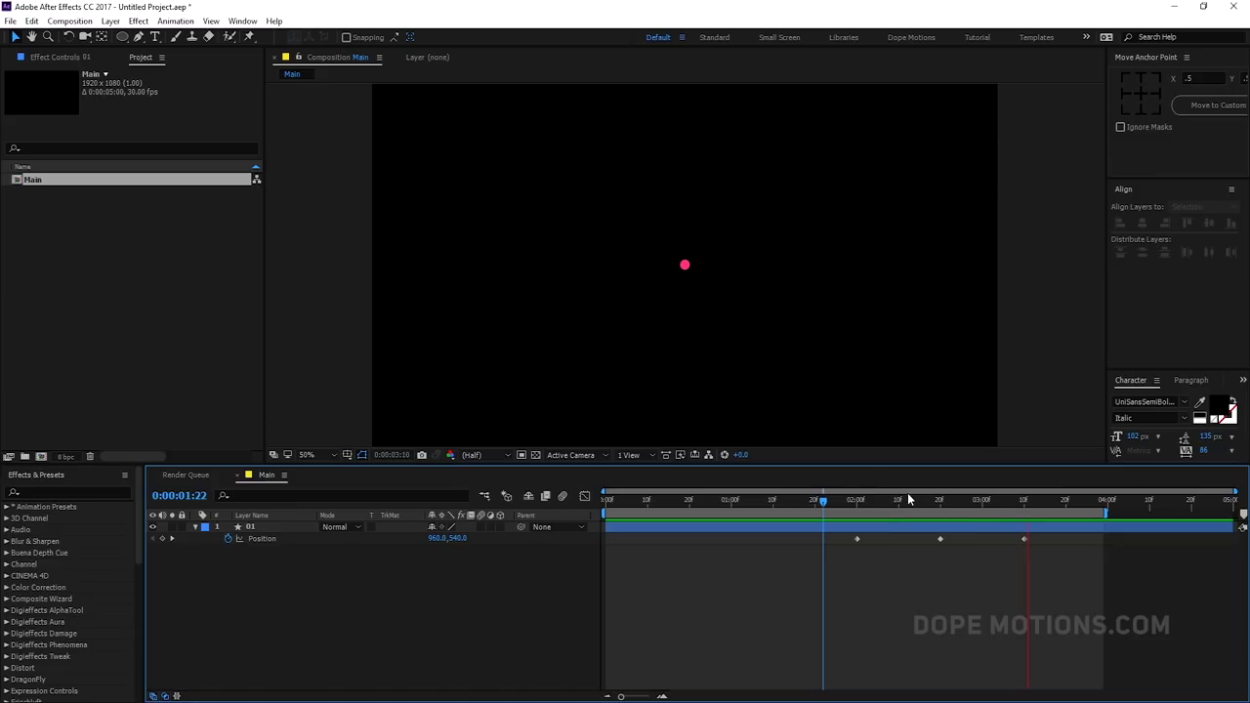
{"action": "key", "text": "apostrophe"}
{"action": "key", "text": "space"}
{"action": "left_click_drag", "start_coordinate": [1081, 576], "coordinate": [803, 528]}
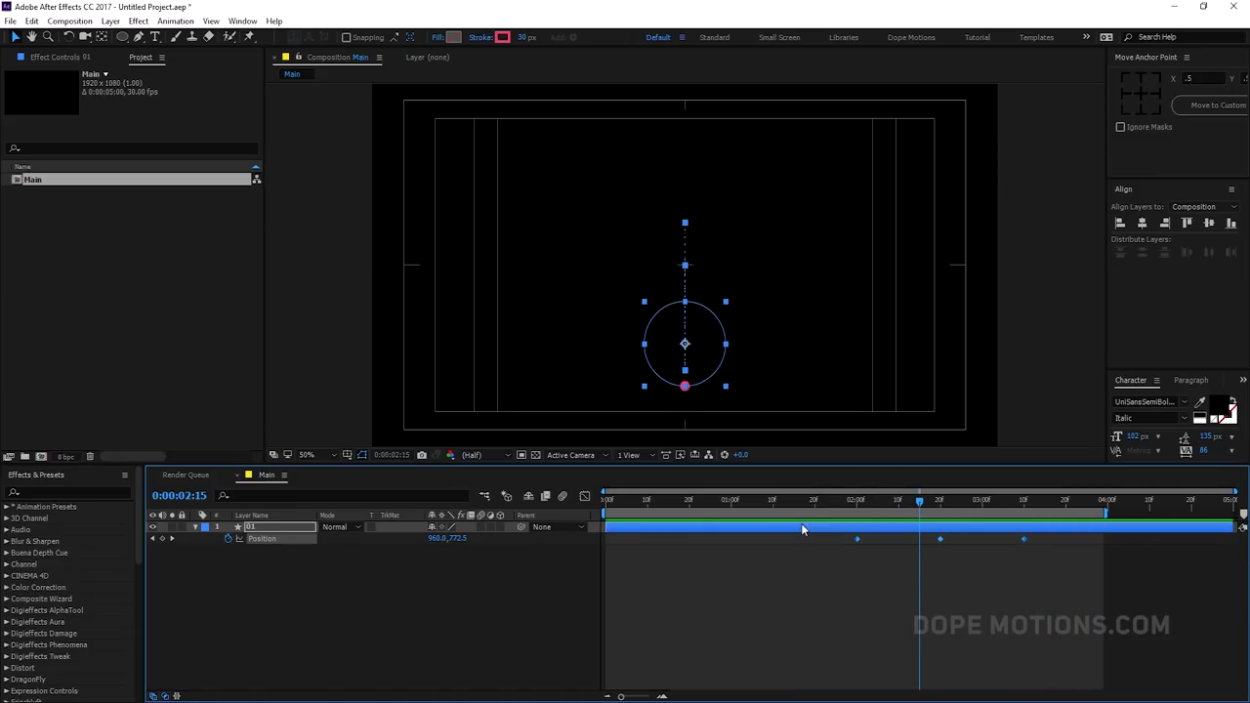
{"action": "key", "text": "F9"}
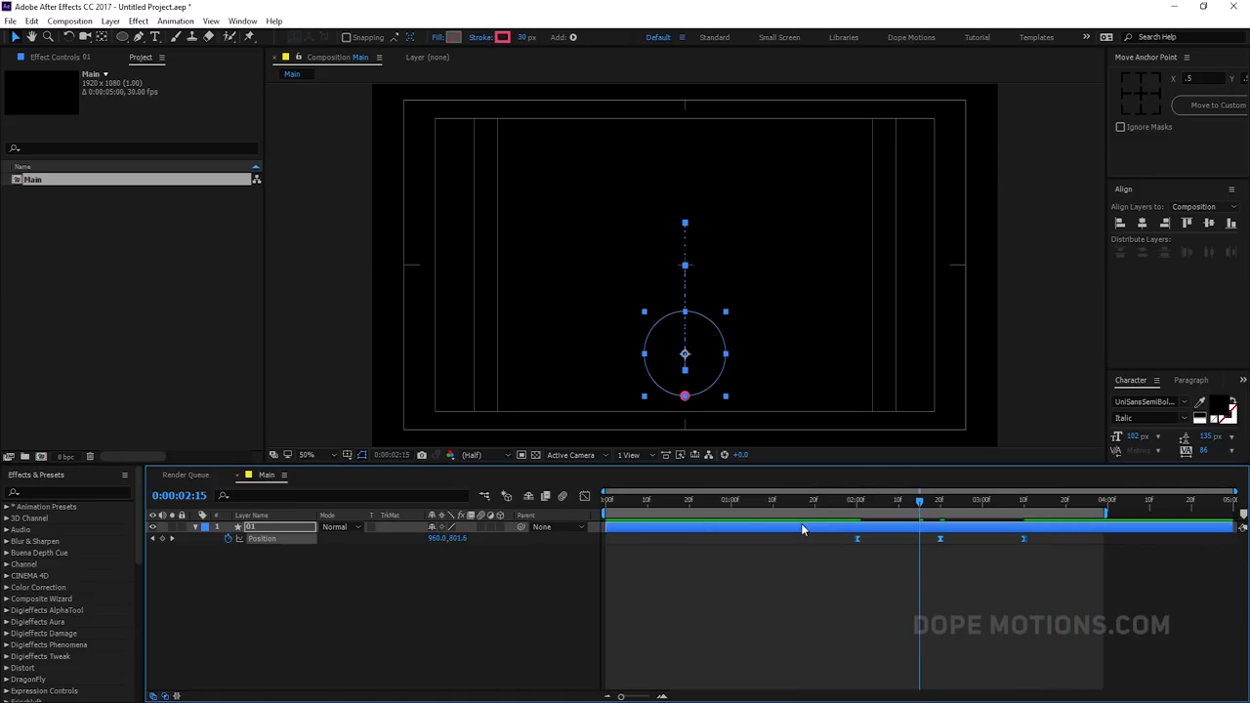
Show Position's speed graph and set the work area to start at 0:00:01:23
{"action": "left_click", "coordinate": [585, 497]}
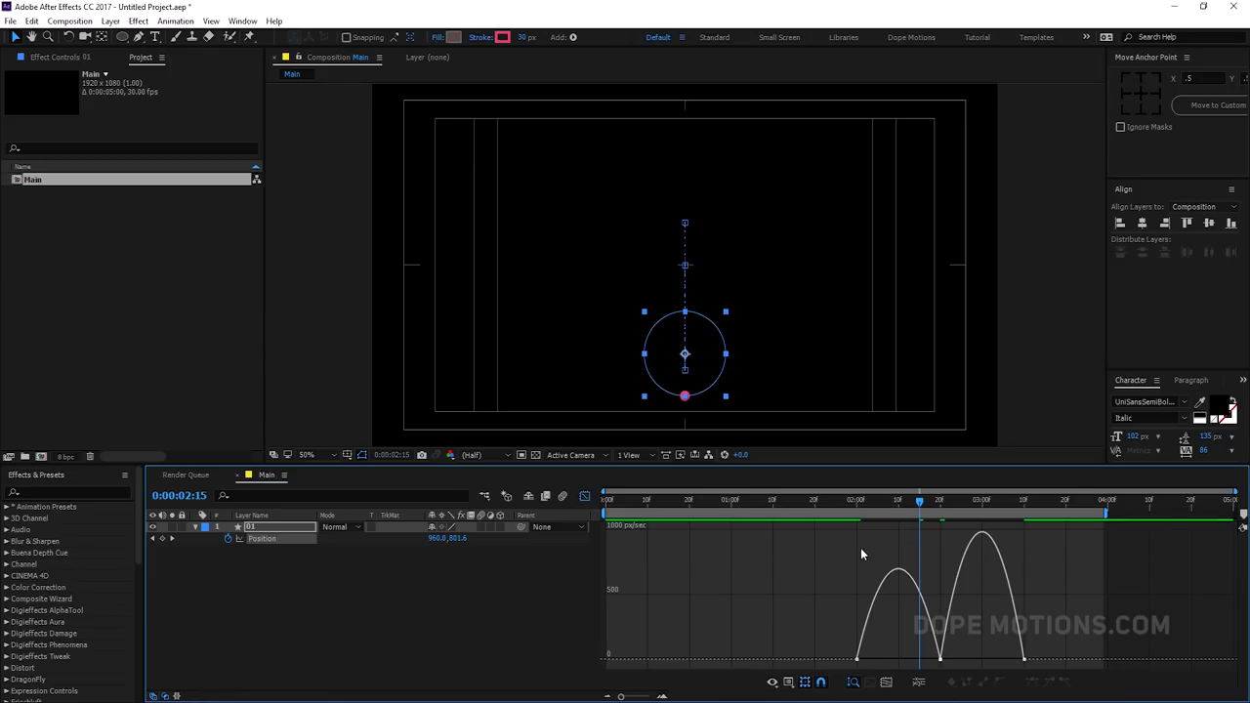
{"action": "mouse_move", "coordinate": [867, 509]}
{"action": "left_mouse_down"}
{"action": "mouse_move", "coordinate": [851, 509]}
{"action": "mouse_move", "coordinate": [864, 509]}
{"action": "left_mouse_up"}
{"action": "left_click_drag", "start_coordinate": [846, 645], "coordinate": [984, 666]}
{"action": "left_click_drag", "start_coordinate": [857, 505], "coordinate": [829, 506]}
{"action": "key", "text": "b"}
{"action": "key", "text": "space"}
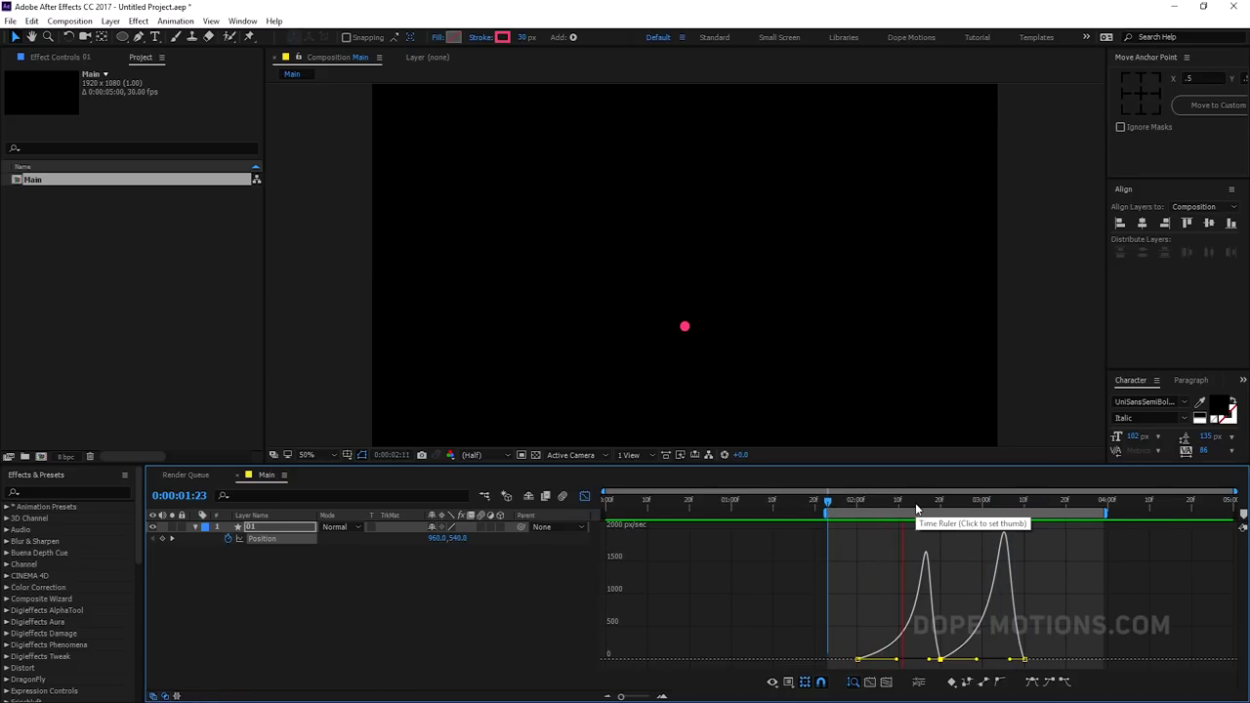
{"action": "key", "text": "space"}
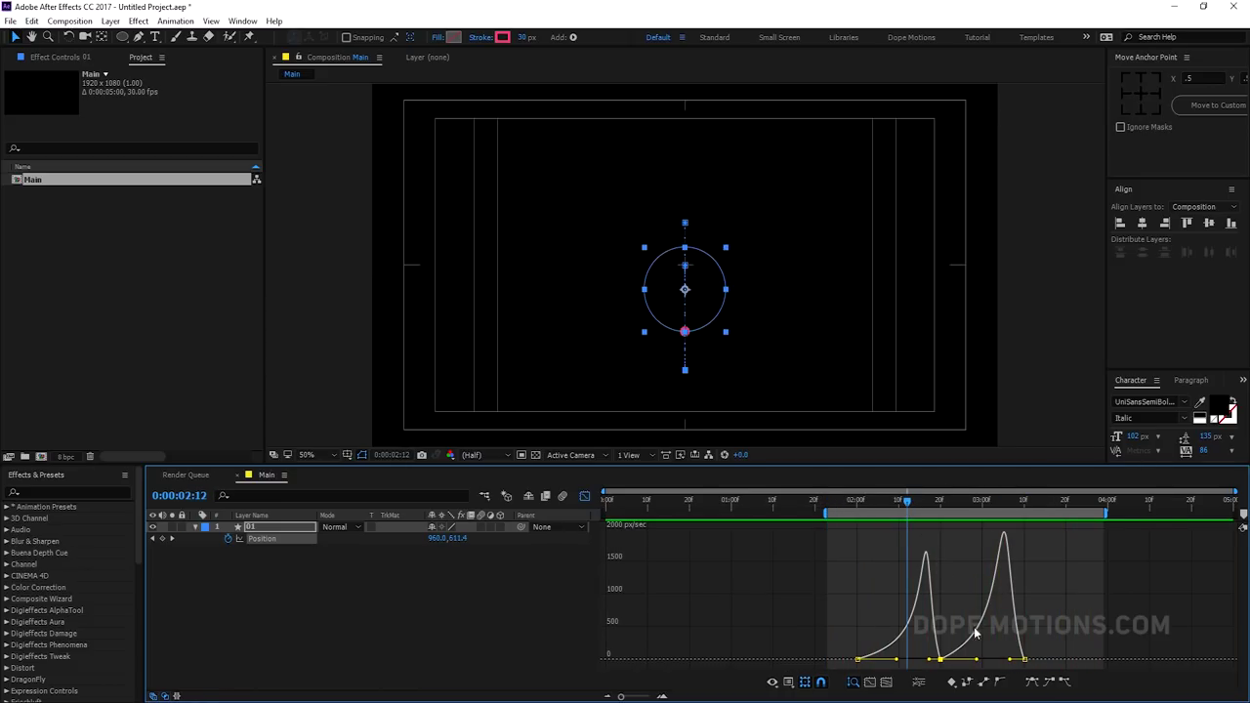
Increase keyframe influence to sharpen both Position speed peaks
{"action": "left_click_drag", "start_coordinate": [980, 662], "coordinate": [1022, 661]}
{"action": "key", "text": "space"}
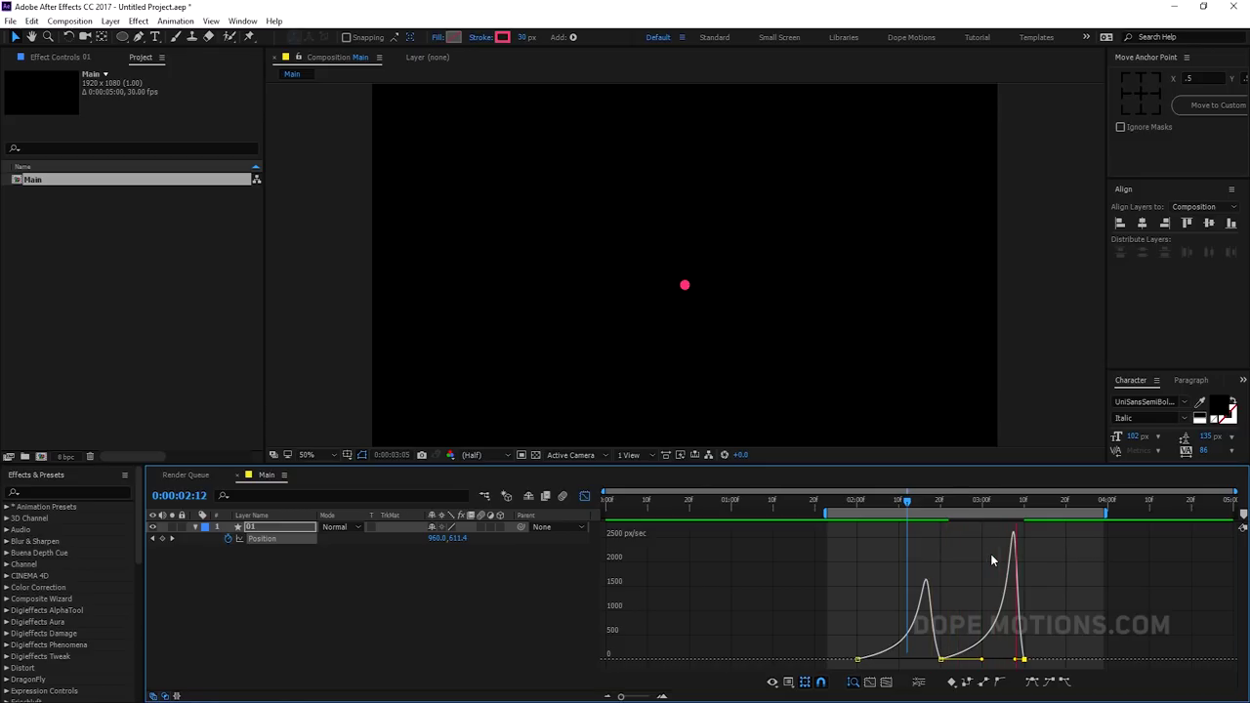
{"action": "key", "text": "space"}
{"action": "left_click", "coordinate": [940, 660]}
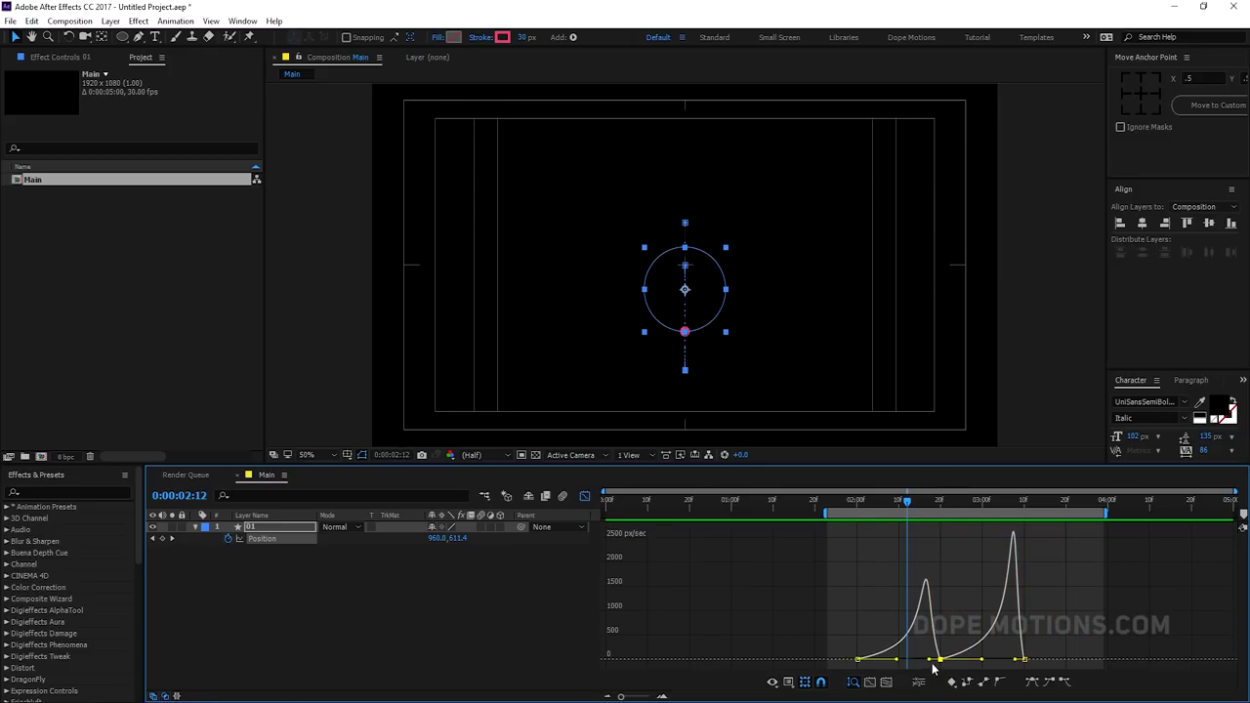
{"action": "left_click_drag", "start_coordinate": [933, 663], "coordinate": [894, 662]}
{"action": "left_click", "coordinate": [836, 506]}
{"action": "key", "text": "space"}
{"action": "left_click", "coordinate": [841, 506]}
{"action": "key", "text": "space"}
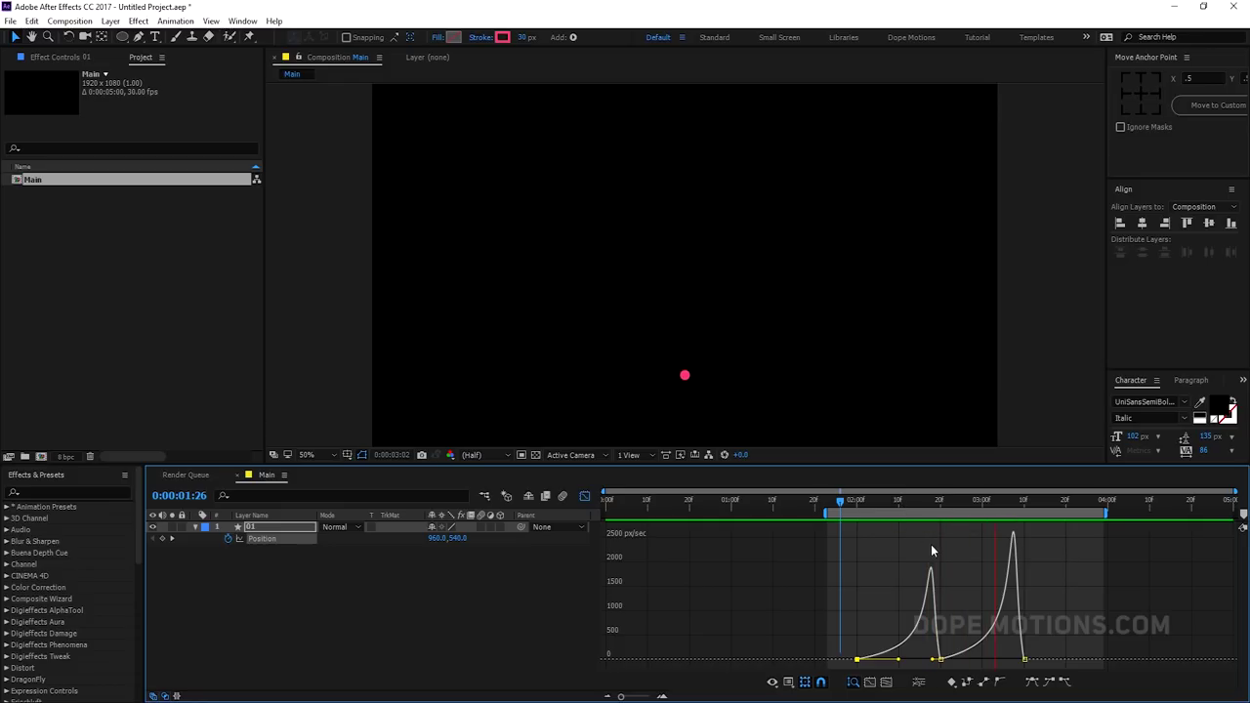
{"action": "key", "text": "space"}
Fine-tune the first speed peak and collapse layer 01's Position property
{"action": "mouse_move", "coordinate": [899, 663]}
{"action": "left_mouse_down"}
{"action": "mouse_move", "coordinate": [933, 662]}
{"action": "mouse_move", "coordinate": [911, 662]}
{"action": "left_mouse_up"}
{"action": "left_click", "coordinate": [931, 662]}
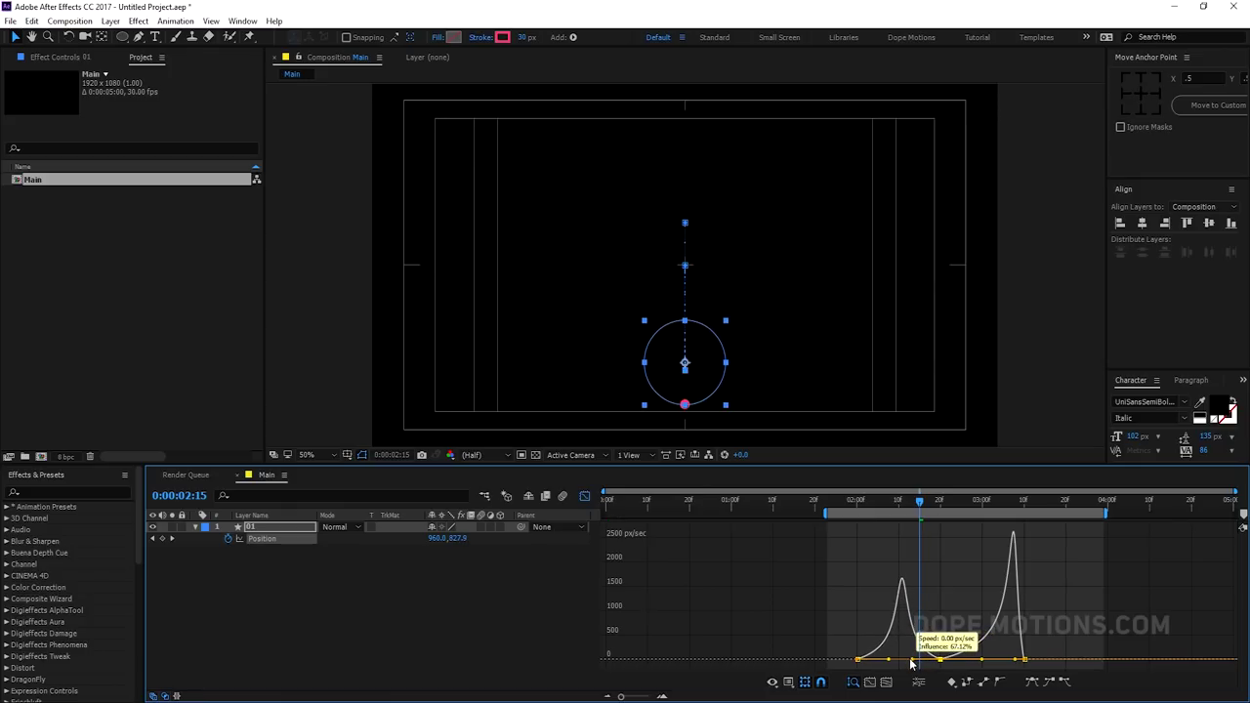
{"action": "left_click", "coordinate": [863, 507]}
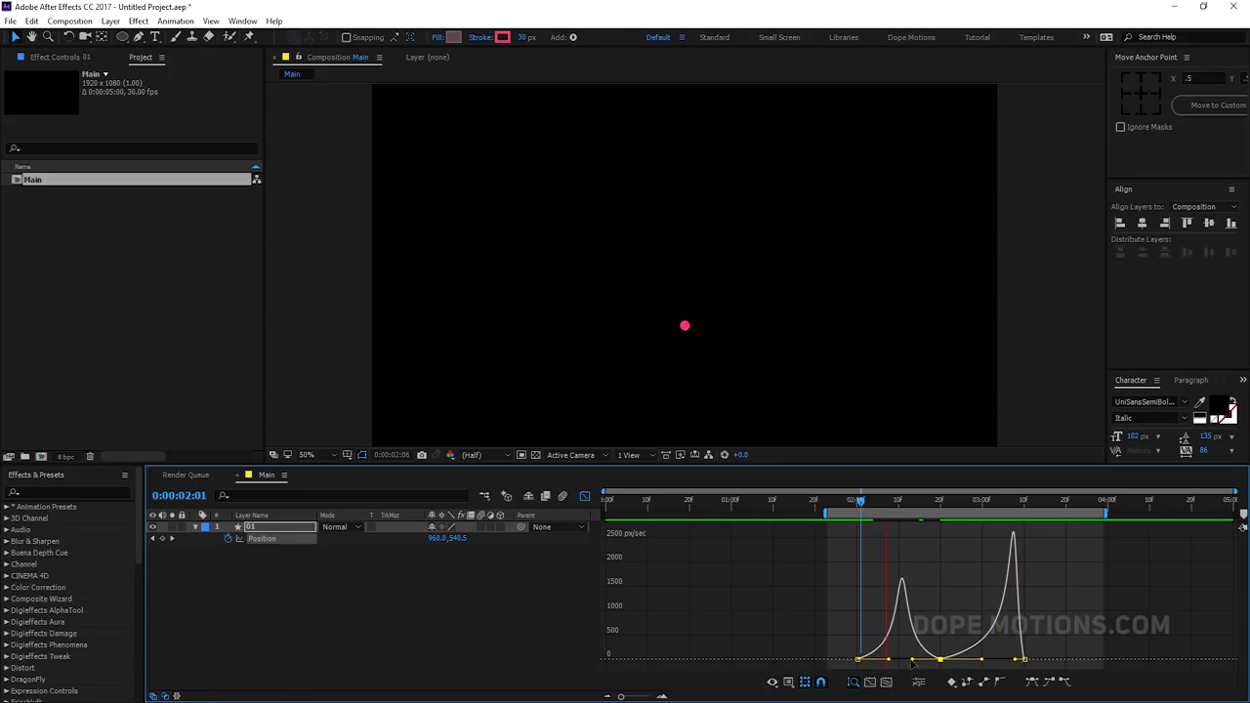
{"action": "left_click_drag", "start_coordinate": [912, 660], "coordinate": [907, 660]}
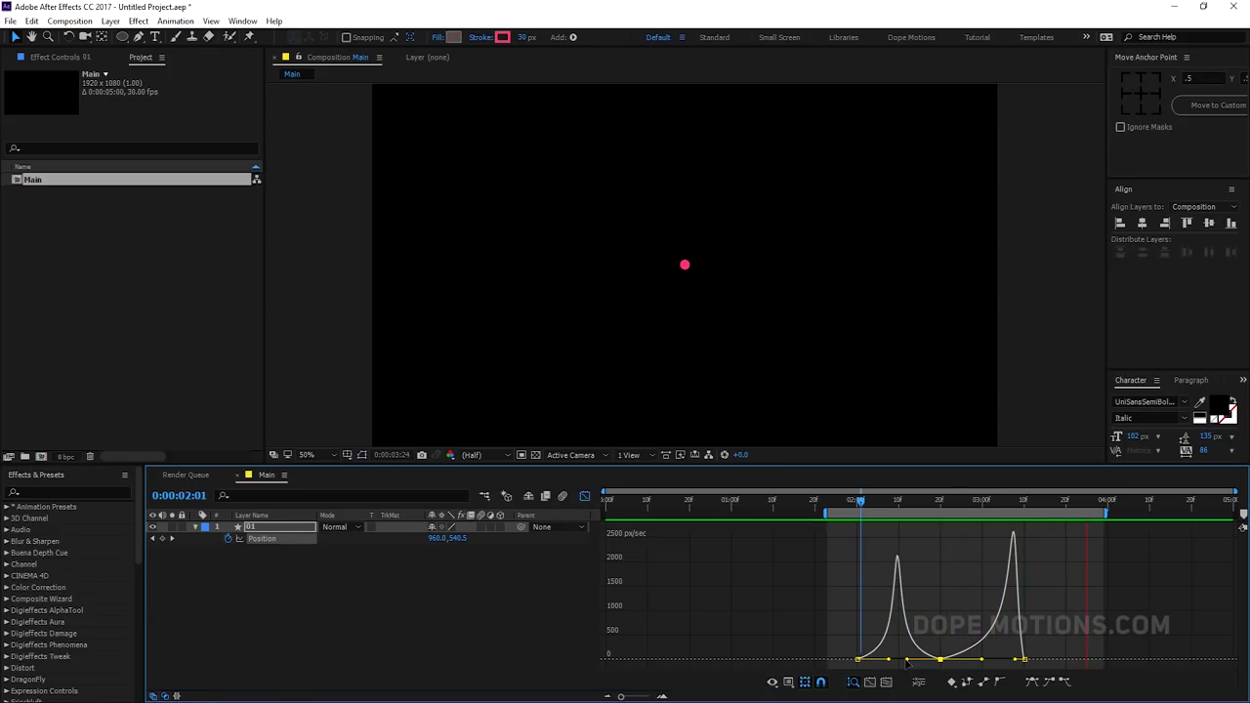
{"action": "left_click", "coordinate": [896, 501]}
{"action": "left_click_drag", "start_coordinate": [896, 501], "coordinate": [1079, 501]}
{"action": "left_click", "coordinate": [367, 580]}
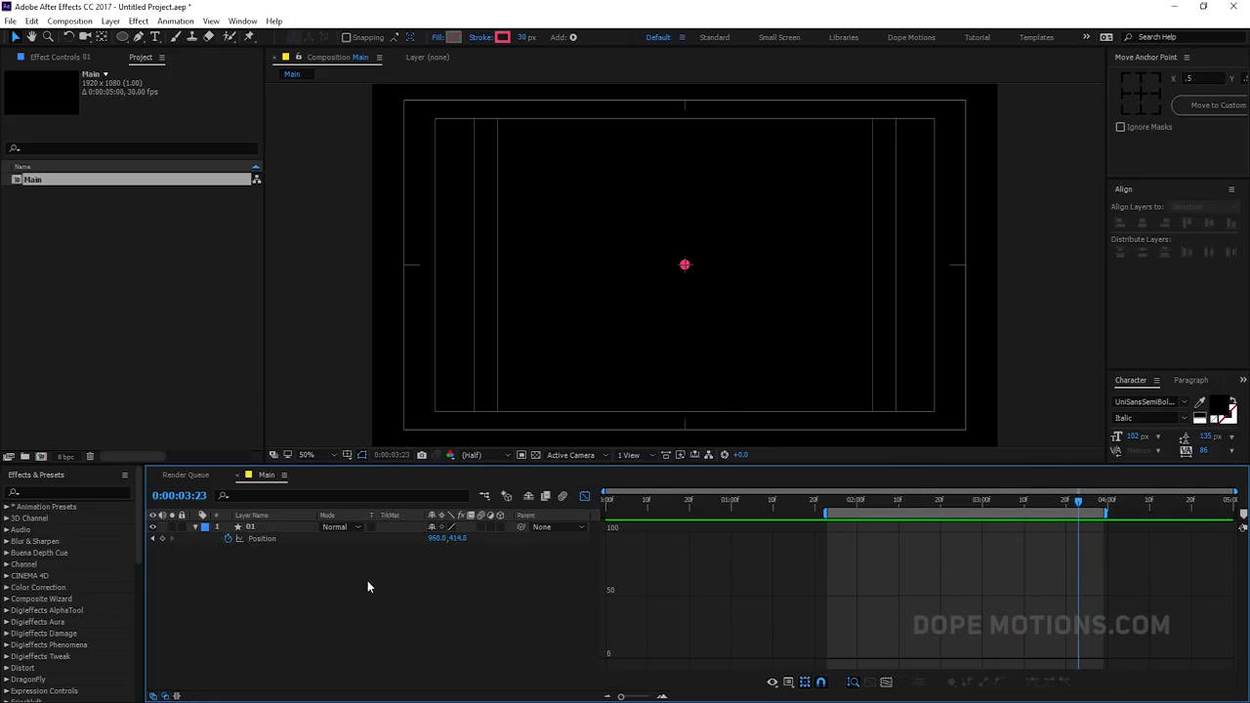
{"action": "left_click", "coordinate": [195, 527]}
{"action": "left_click", "coordinate": [385, 553]}
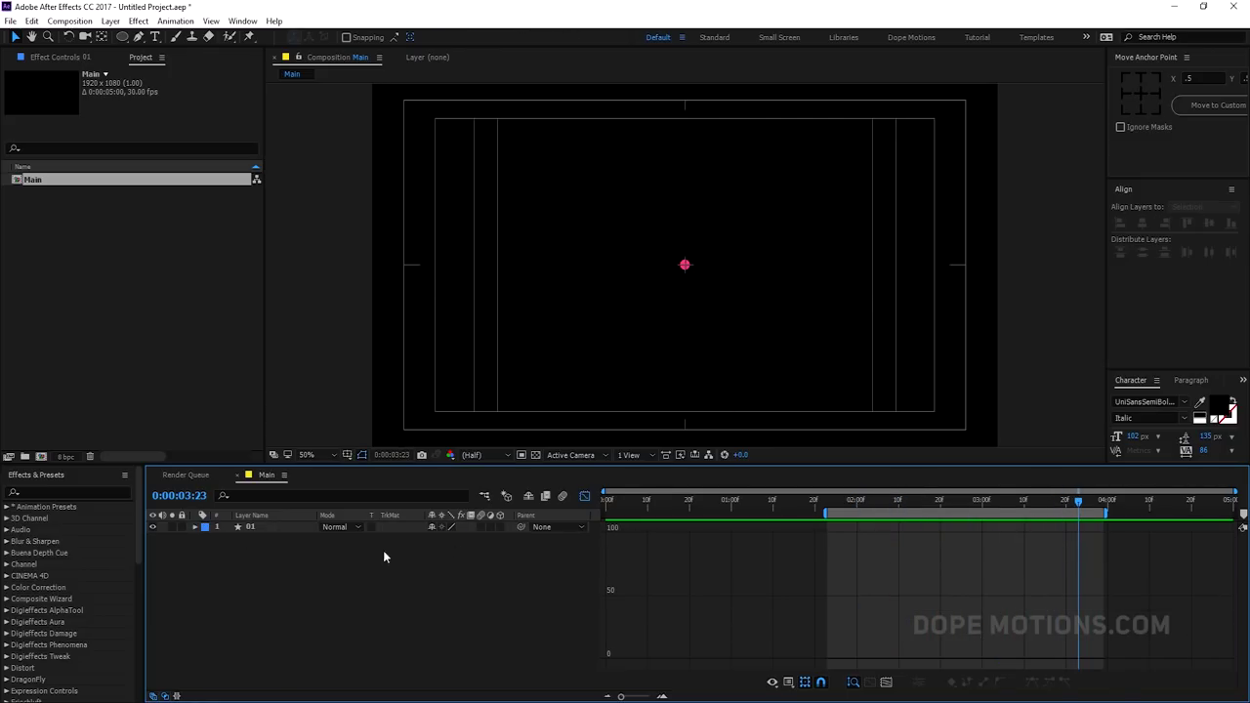
Return to layer bars, reset the work area to start at zero, and preview
{"action": "left_click", "coordinate": [584, 496]}
{"action": "left_click_drag", "start_coordinate": [611, 500], "coordinate": [555, 502]}
{"action": "key", "text": "b"}
{"action": "key", "text": "space"}
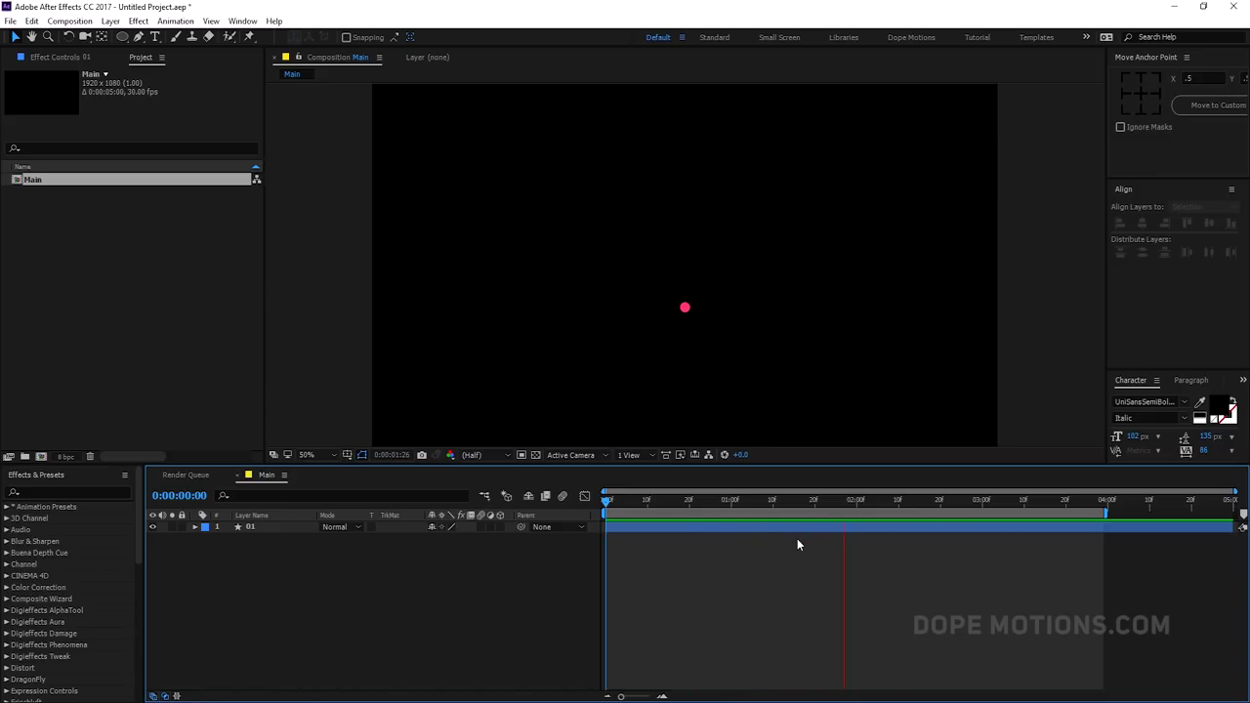
{"action": "left_click", "coordinate": [653, 500]}
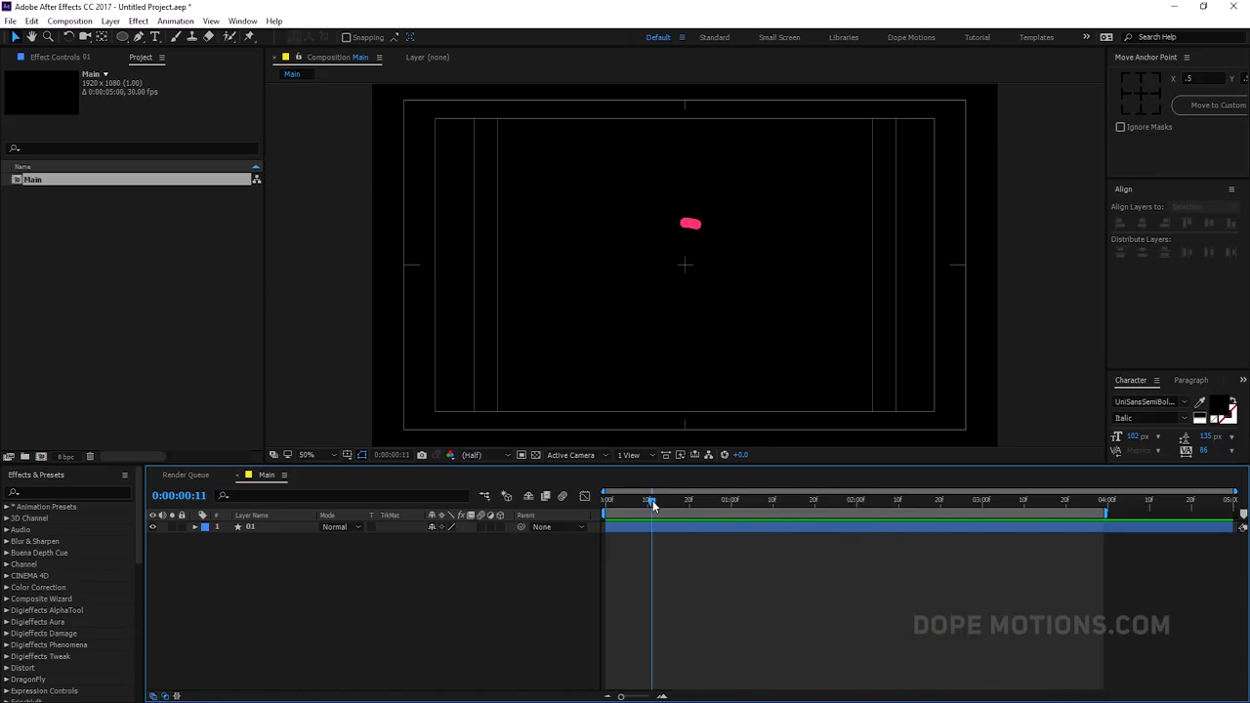
Pre-compose layer 01 into a new composition named '01'
{"action": "left_click", "coordinate": [251, 526]}
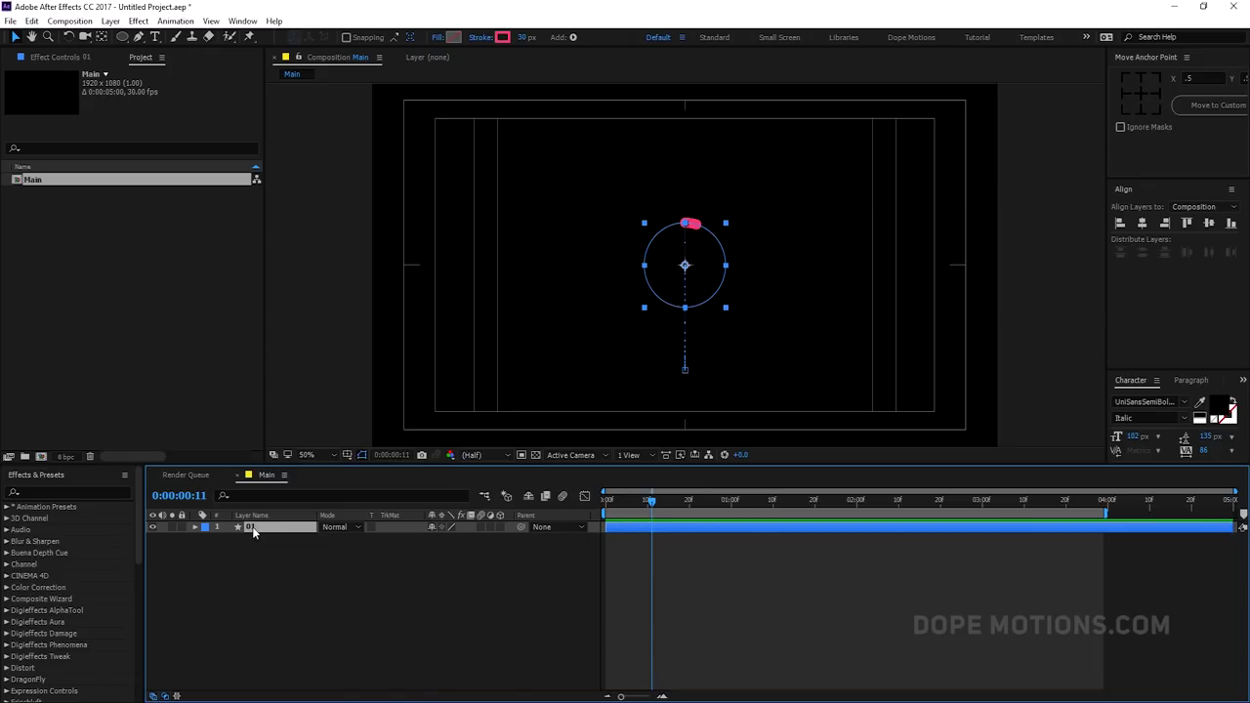
{"action": "right_click", "coordinate": [252, 526]}
{"action": "left_click", "coordinate": [301, 580]}
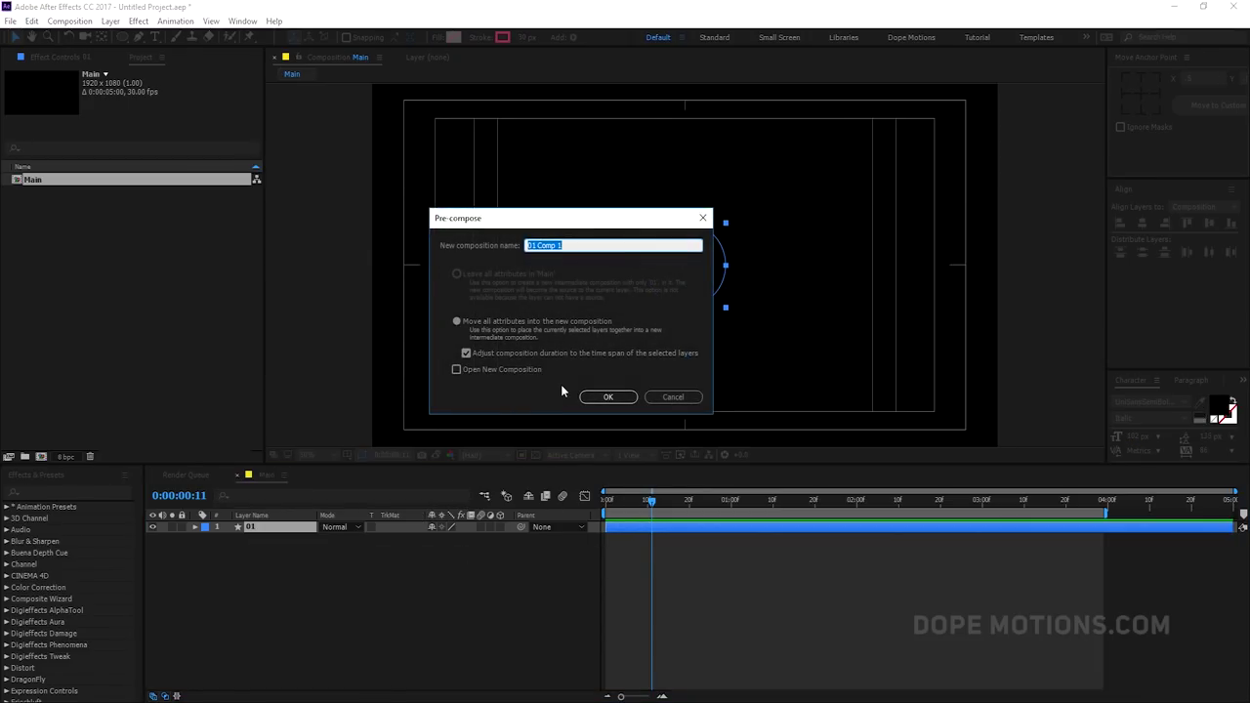
{"action": "type", "text": "01"}
{"action": "left_click", "coordinate": [608, 397]}
{"action": "mouse_move", "coordinate": [664, 509]}
{"action": "left_mouse_down"}
{"action": "mouse_move", "coordinate": [941, 512]}
{"action": "mouse_move", "coordinate": [740, 514]}
{"action": "mouse_move", "coordinate": [836, 511]}
{"action": "left_mouse_up"}
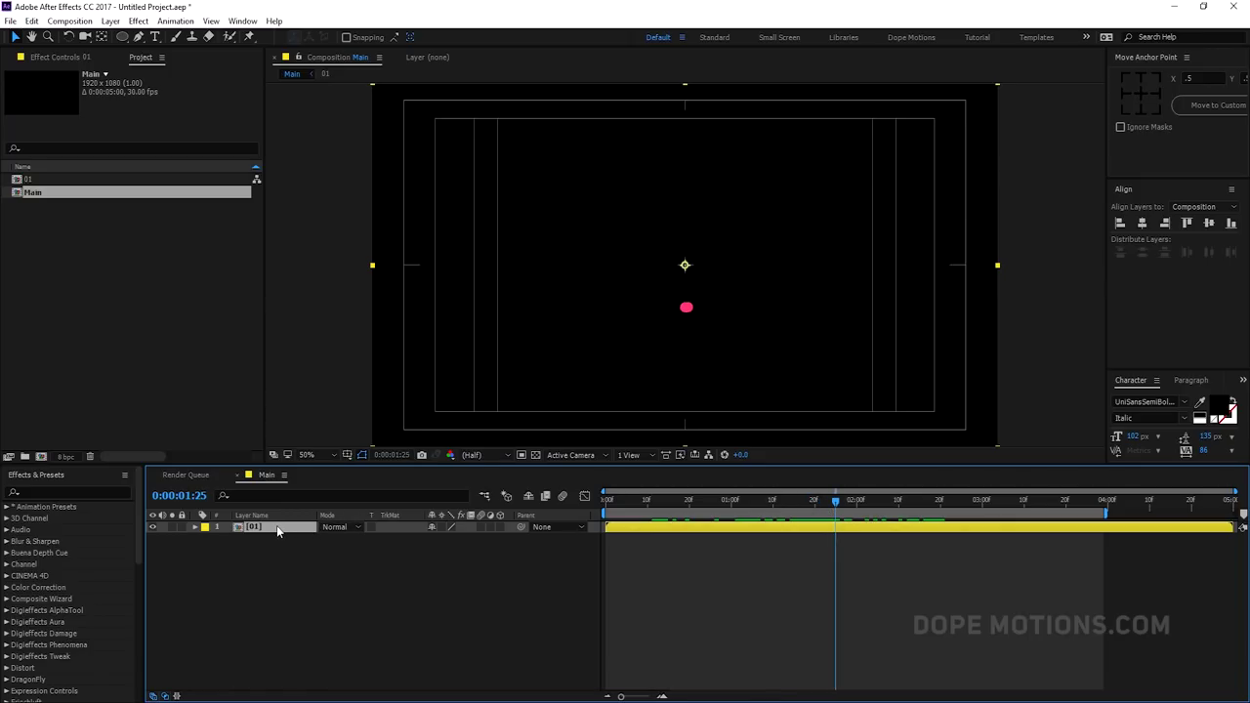
Duplicate the arc layer as 02 and give it a blue Fill effect
{"action": "key", "text": "ctrl+d"}
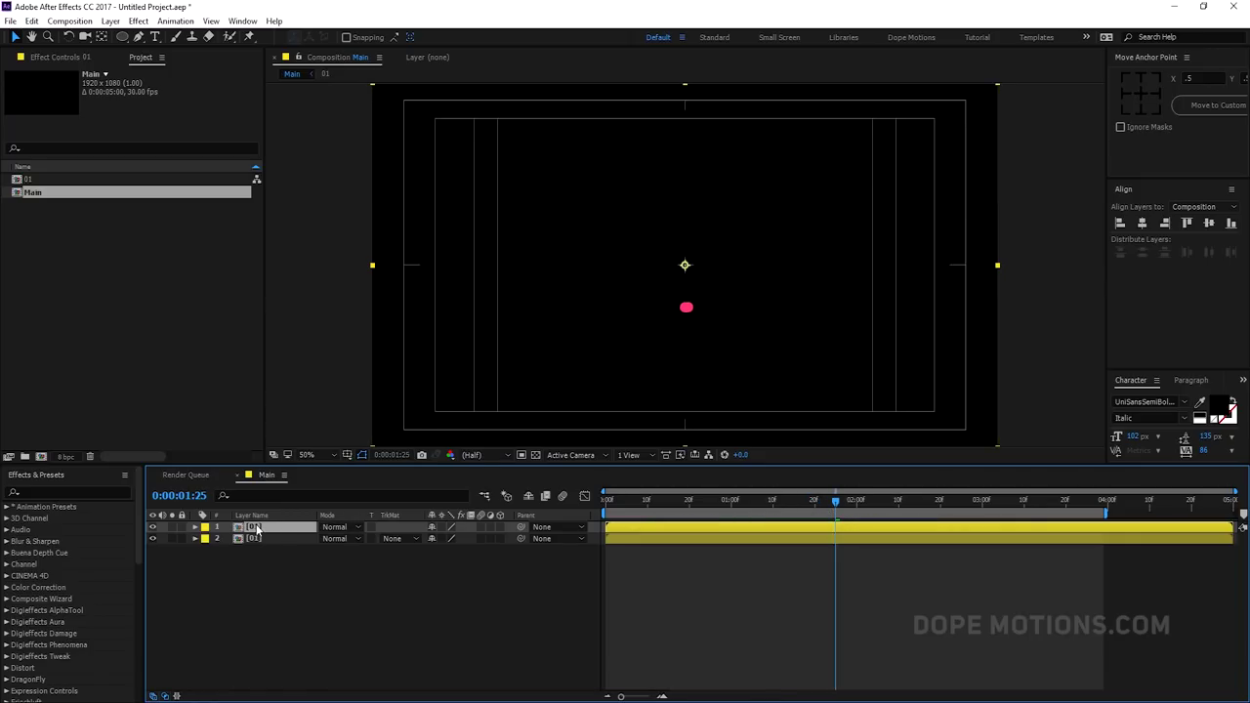
{"action": "key", "text": "Return"}
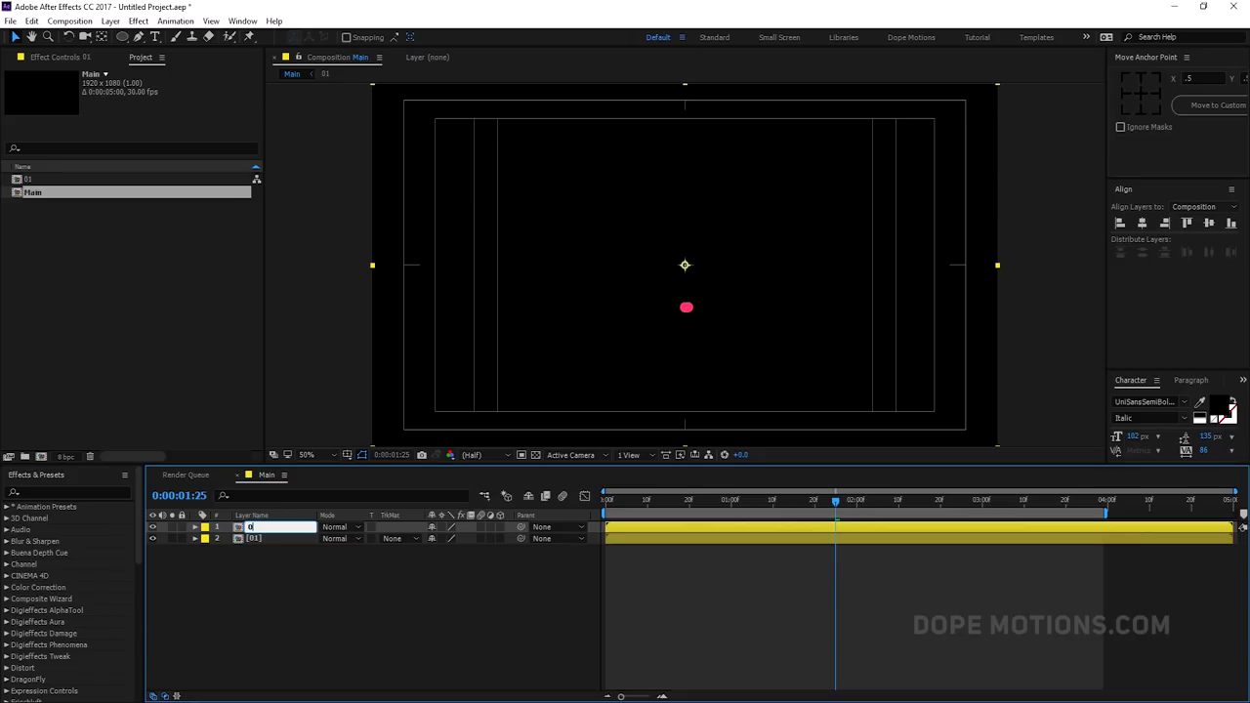
{"action": "key", "text": "Return"}
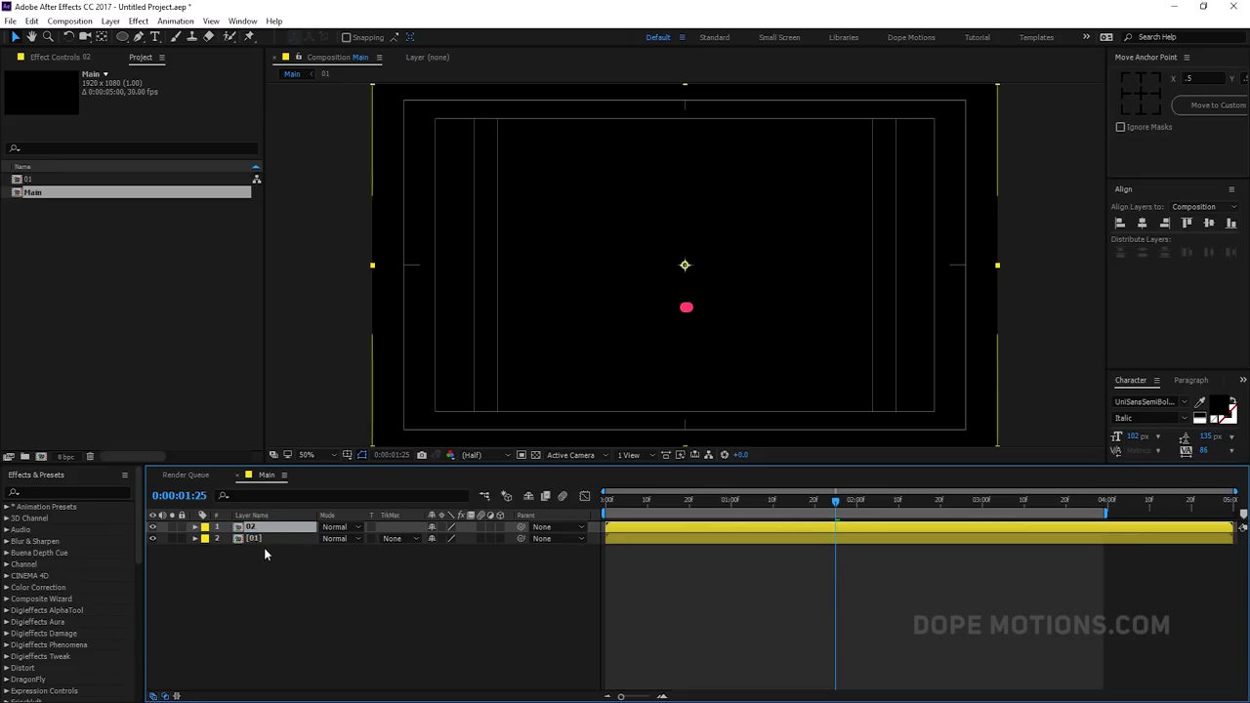
{"action": "key", "text": "ctrl+space"}
{"action": "type", "text": "fill"}
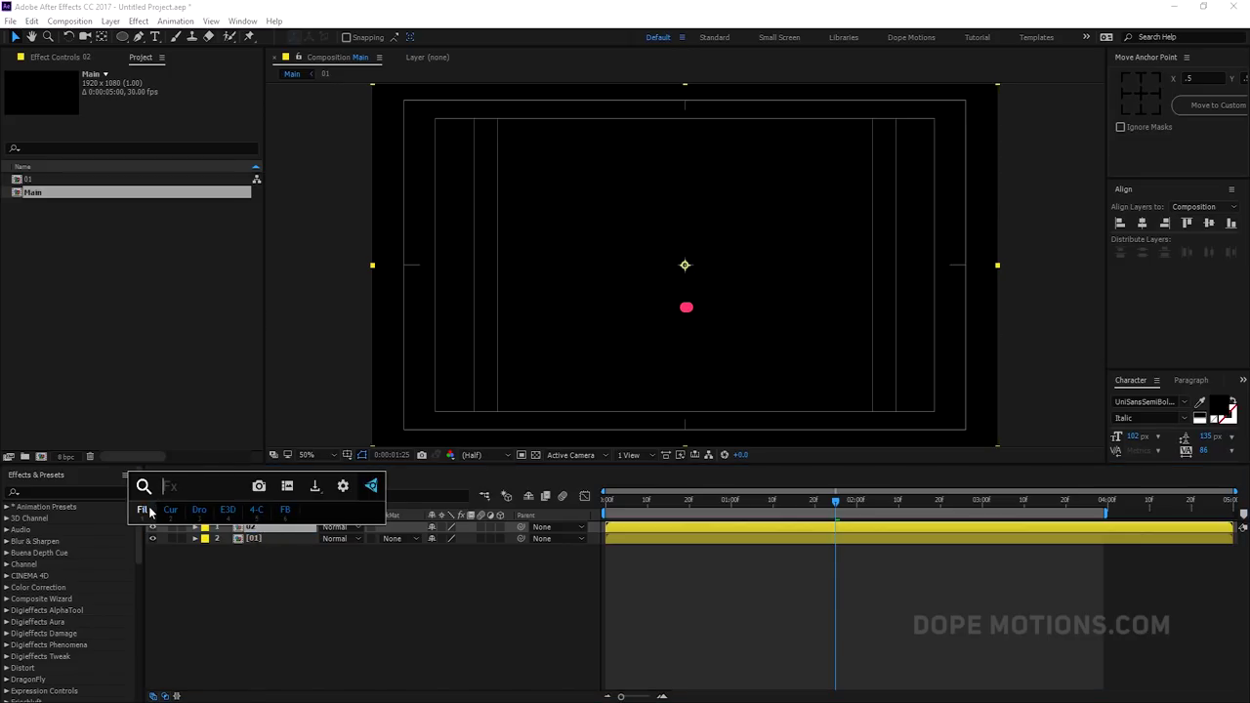
{"action": "key", "text": "Return"}
{"action": "left_click", "coordinate": [150, 120]}
{"action": "left_click_drag", "start_coordinate": [719, 481], "coordinate": [723, 479]}
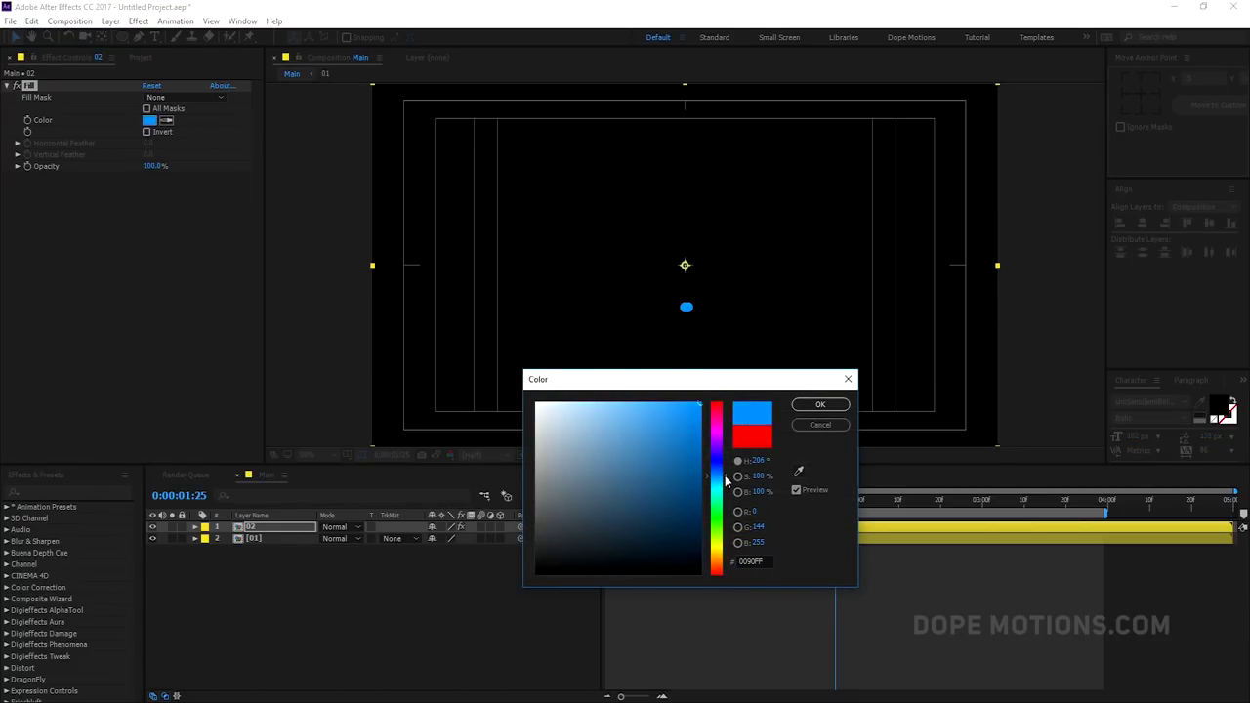
{"action": "left_click", "coordinate": [820, 404]}
Mirror layer 02 with a horizontal Scale of -100 and preview the motion
{"action": "left_click", "coordinate": [285, 529]}
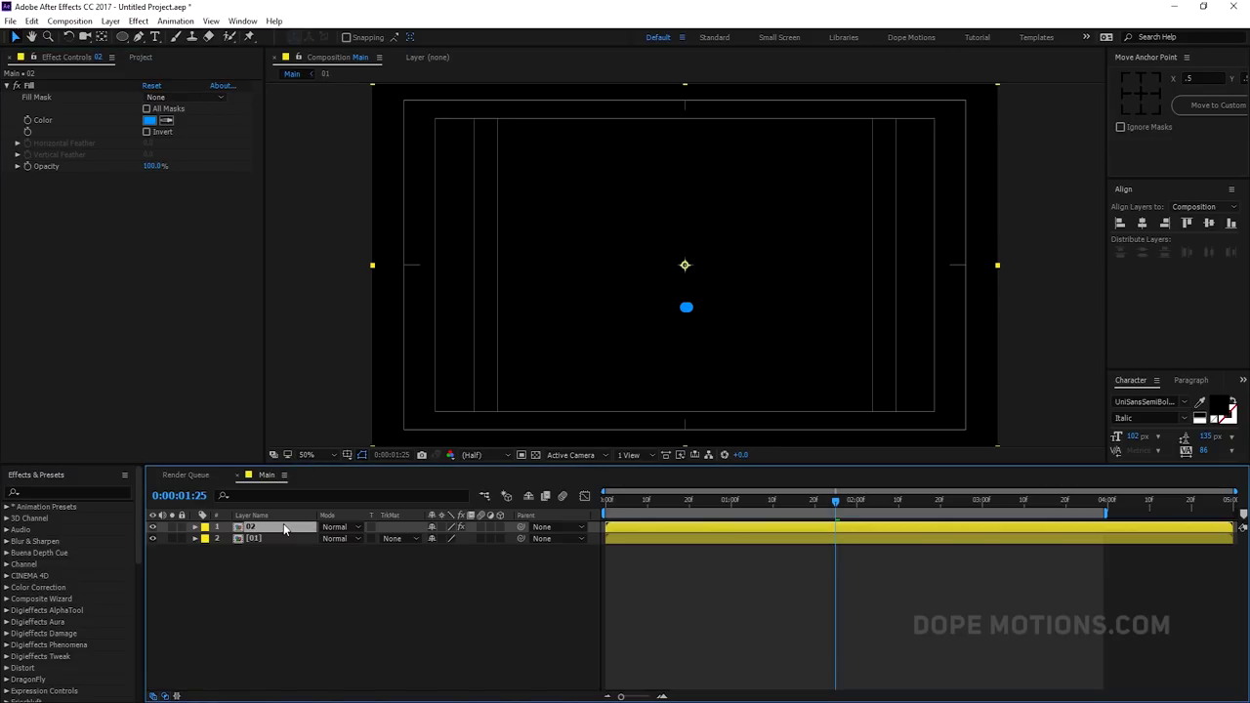
{"action": "key", "text": "s"}
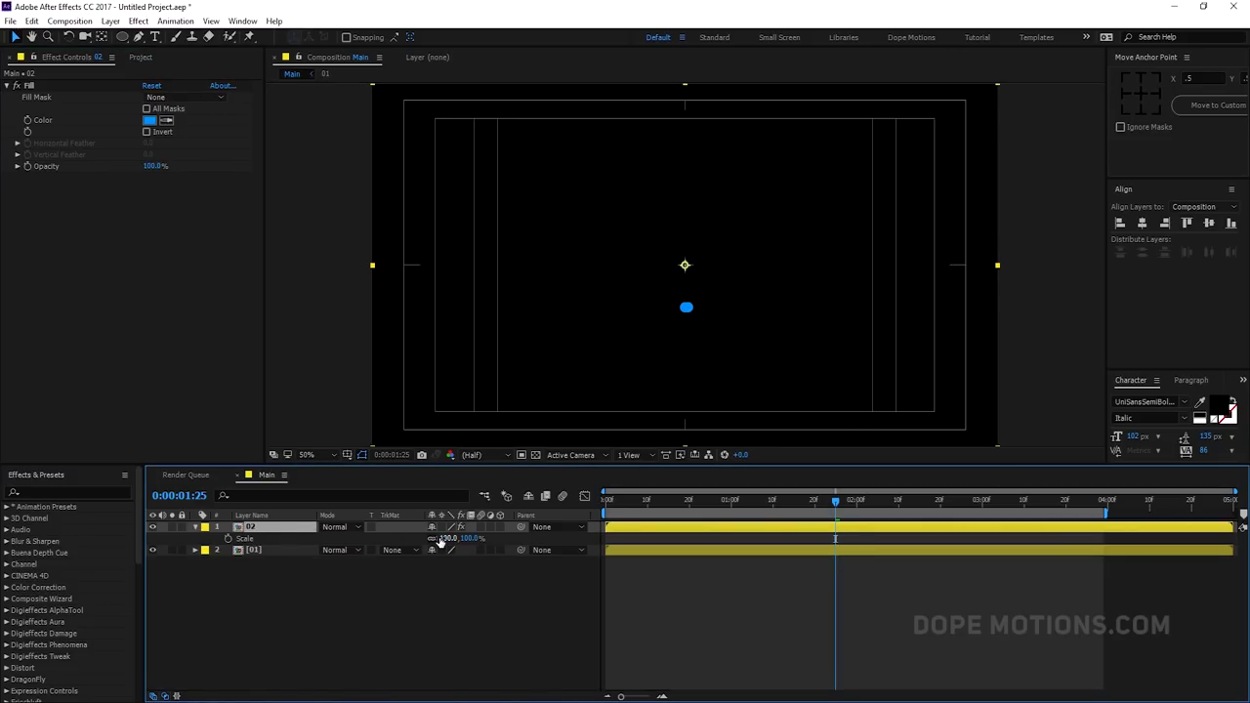
{"action": "left_click", "coordinate": [449, 539]}
{"action": "type", "text": "-100"}
{"action": "key", "text": "Return"}
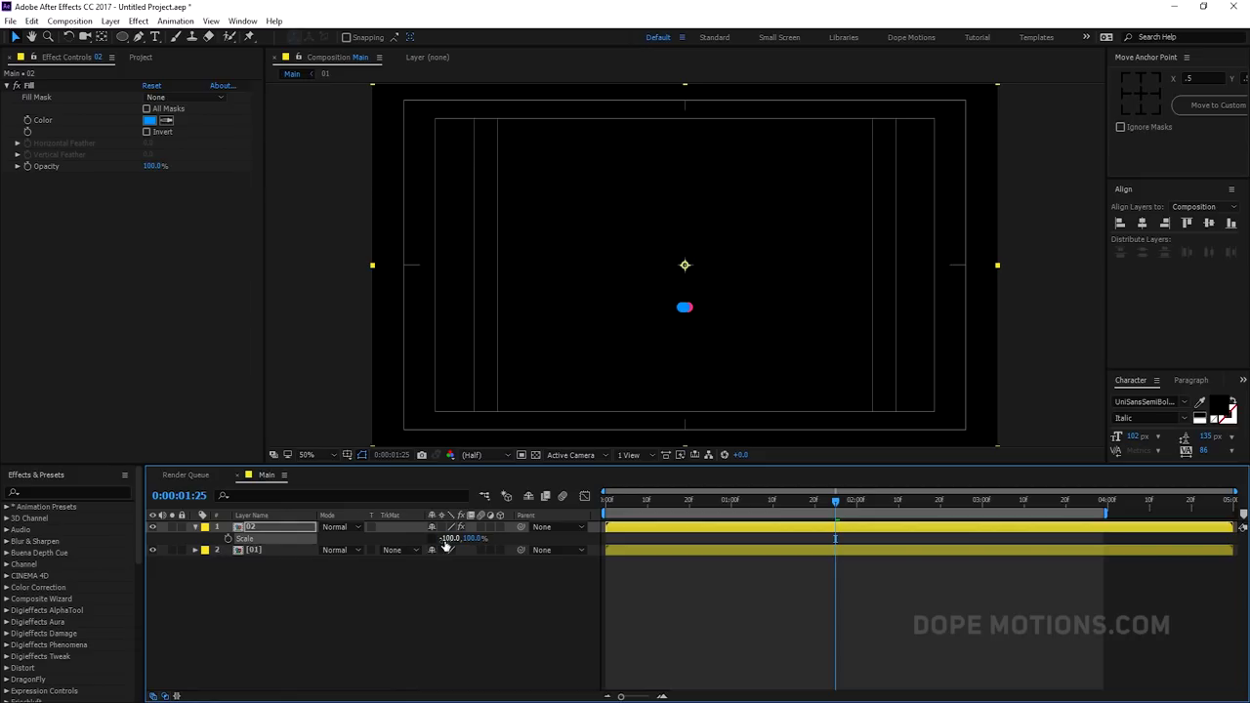
{"action": "key", "text": "space"}
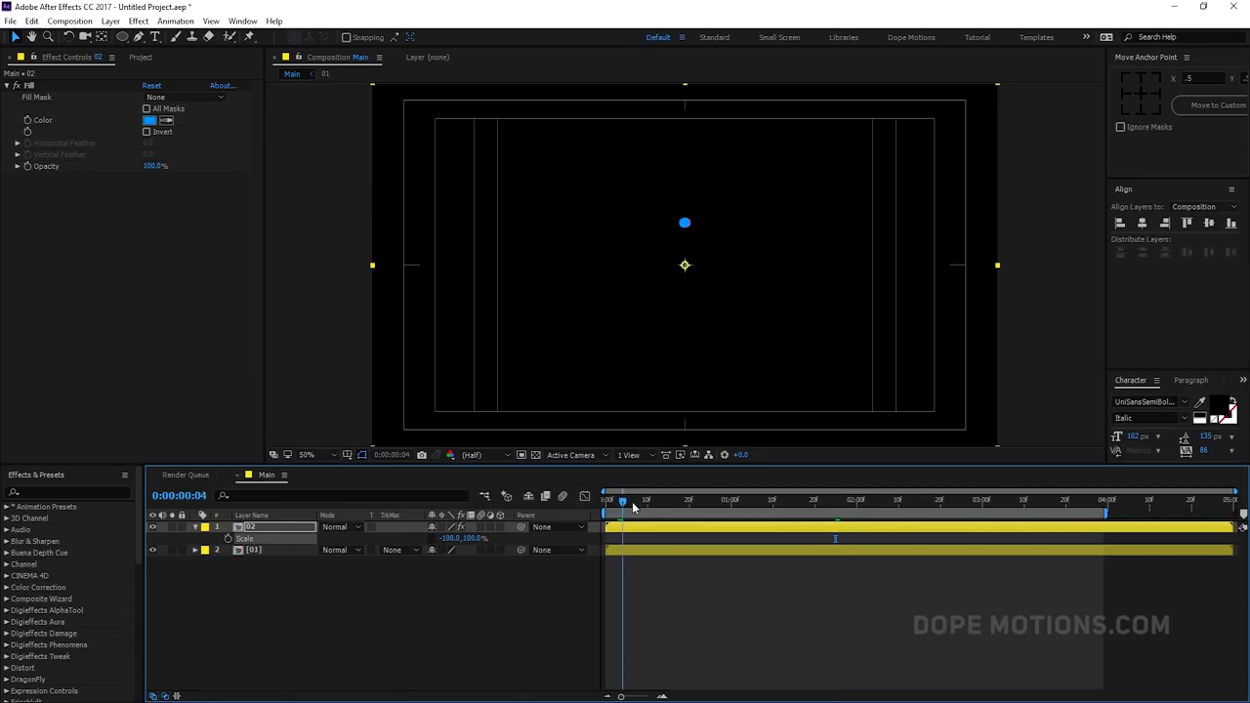
{"action": "left_click_drag", "start_coordinate": [867, 525], "coordinate": [694, 525]}
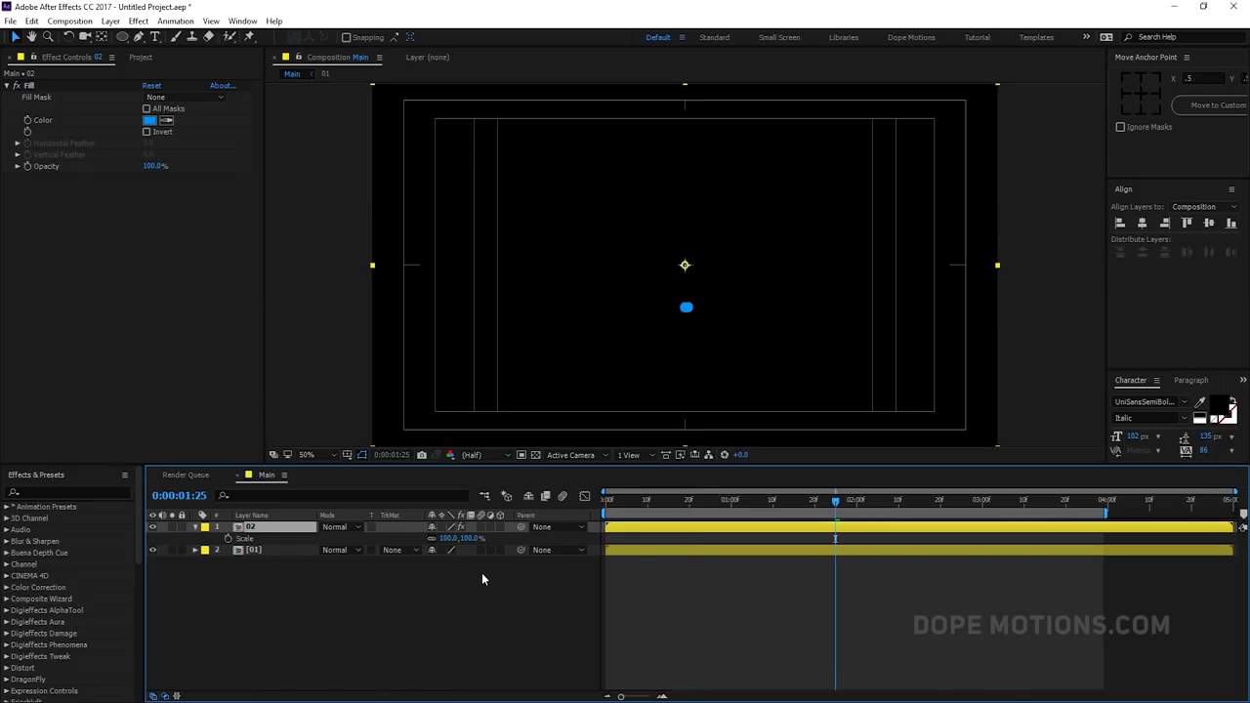
{"action": "left_click_drag", "start_coordinate": [675, 510], "coordinate": [720, 508]}
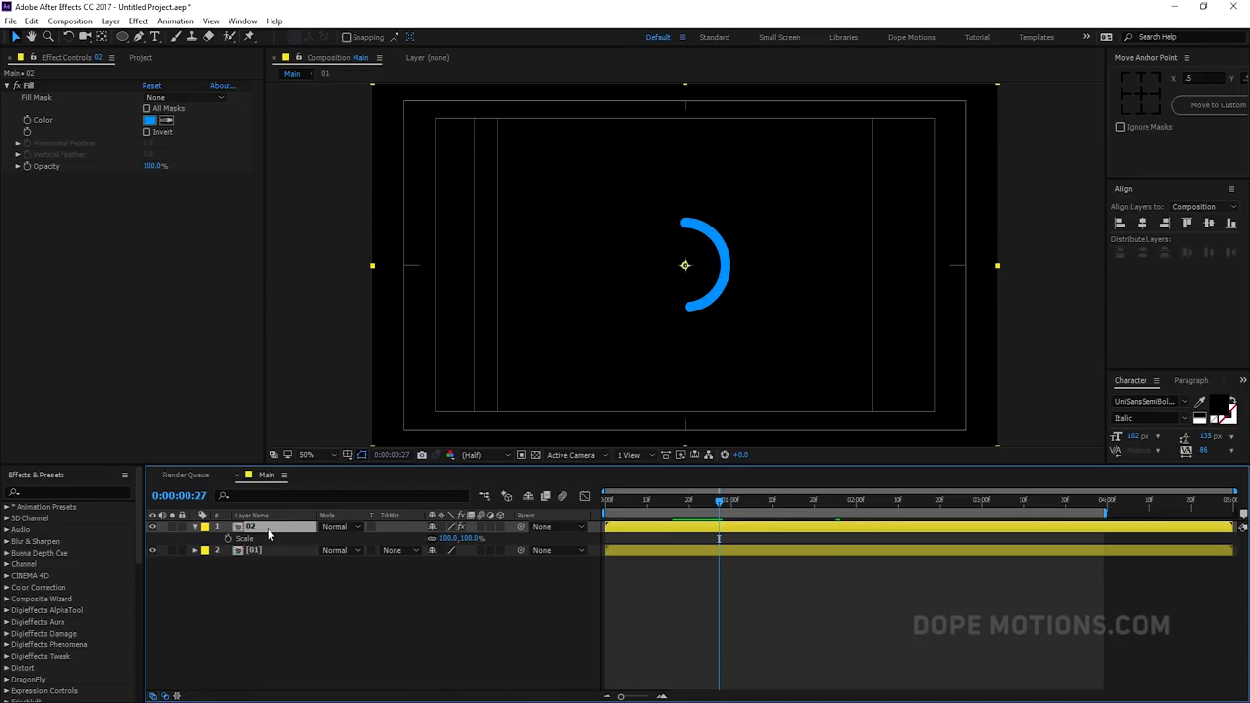
Rotate layer 02 to 180° and review the two-colour ring animation
{"action": "key", "text": "r"}
{"action": "left_click_drag", "start_coordinate": [438, 539], "coordinate": [615, 538]}
{"action": "left_click", "coordinate": [452, 538]}
{"action": "type", "text": "180"}
{"action": "key", "text": "Return"}
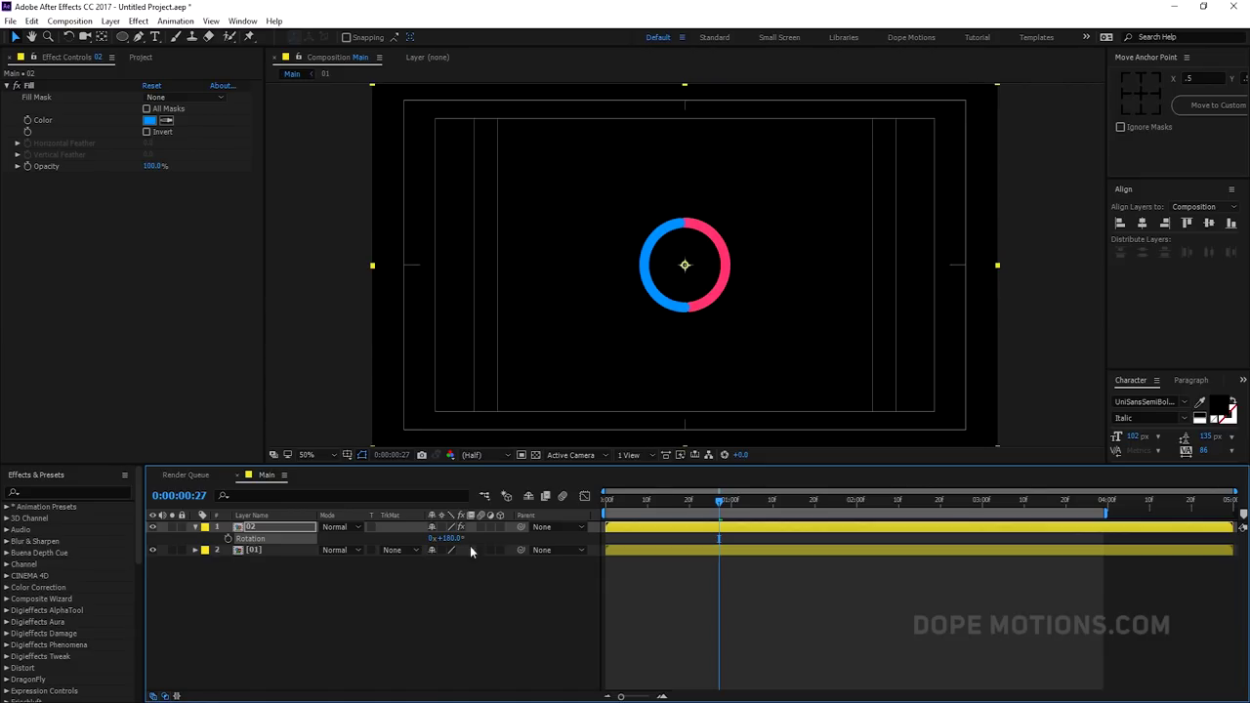
{"action": "left_click_drag", "start_coordinate": [616, 501], "coordinate": [844, 536]}
Inspect composition 01, then enable motion blur in Main and scrub the spinning arcs
{"action": "double_click", "coordinate": [279, 550]}
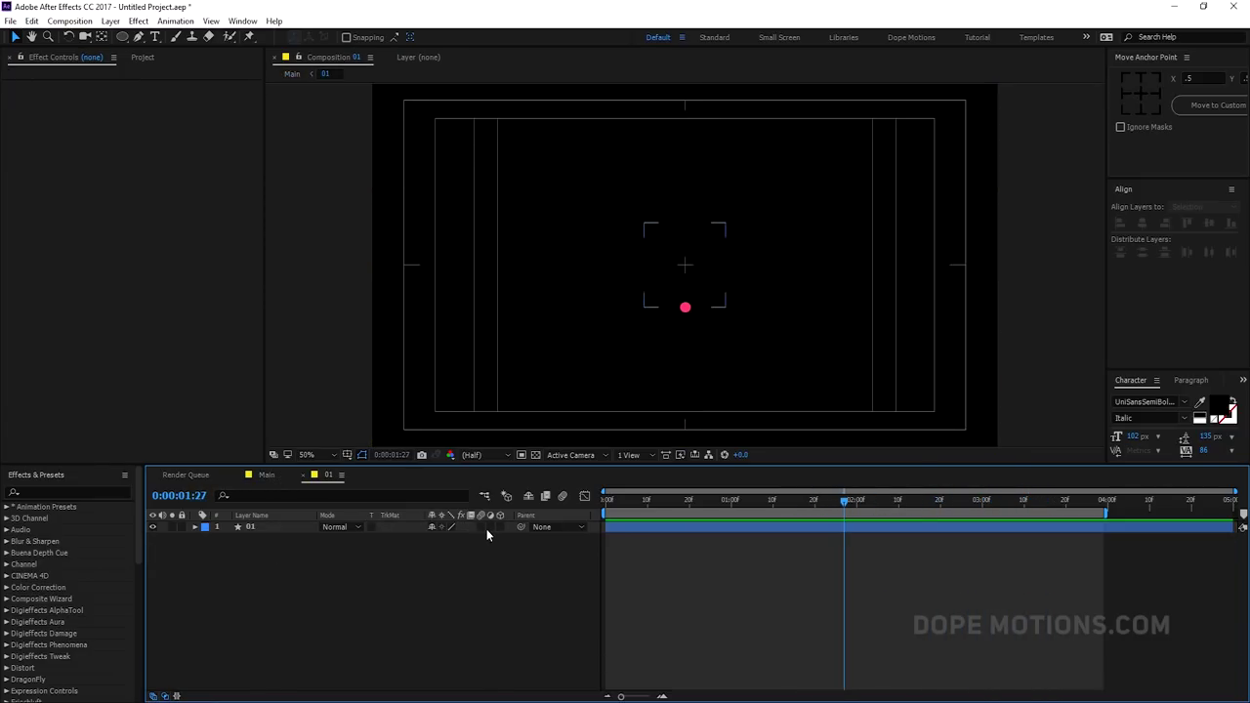
{"action": "left_click", "coordinate": [268, 476]}
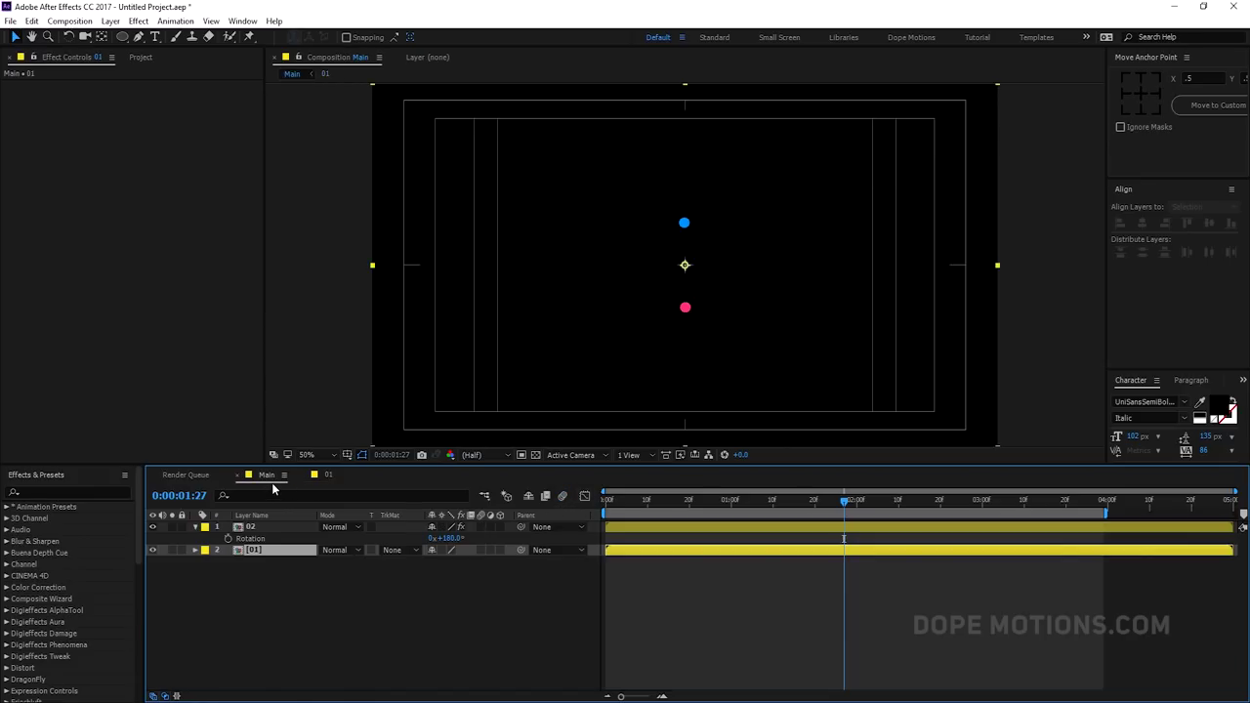
{"action": "left_click", "coordinate": [563, 499]}
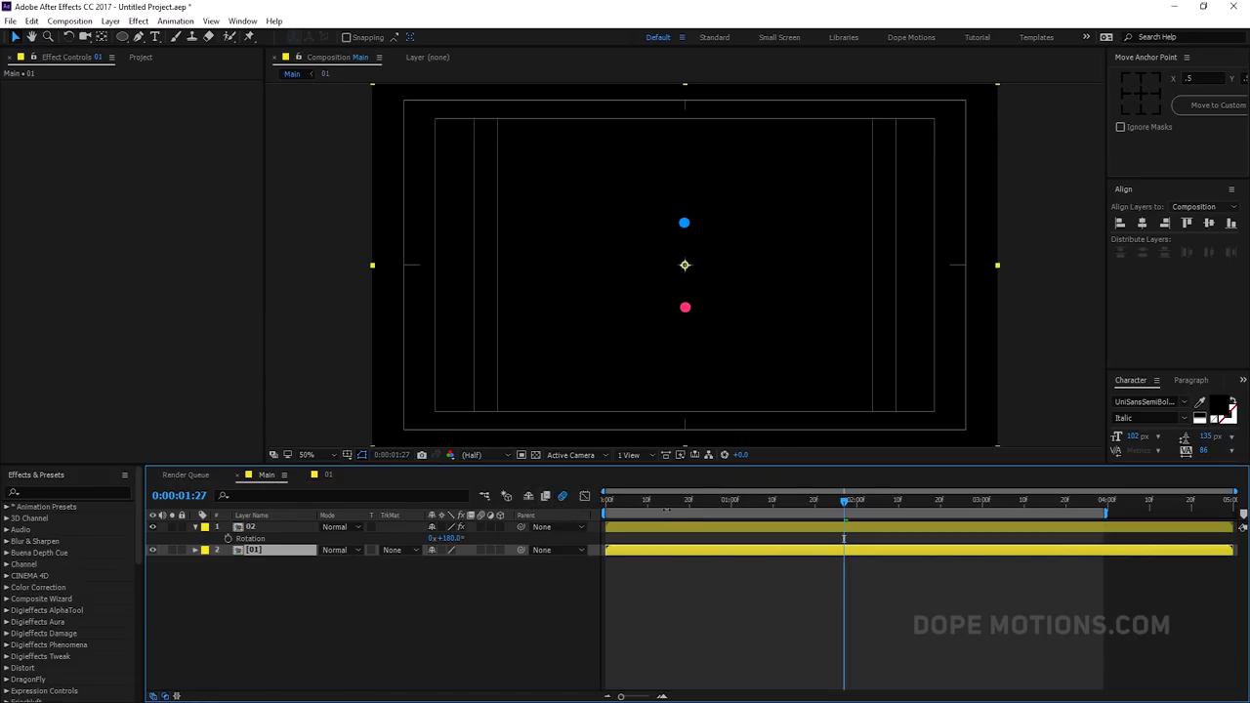
{"action": "left_click_drag", "start_coordinate": [648, 508], "coordinate": [678, 519]}
{"action": "left_click_drag", "start_coordinate": [708, 522], "coordinate": [664, 567]}
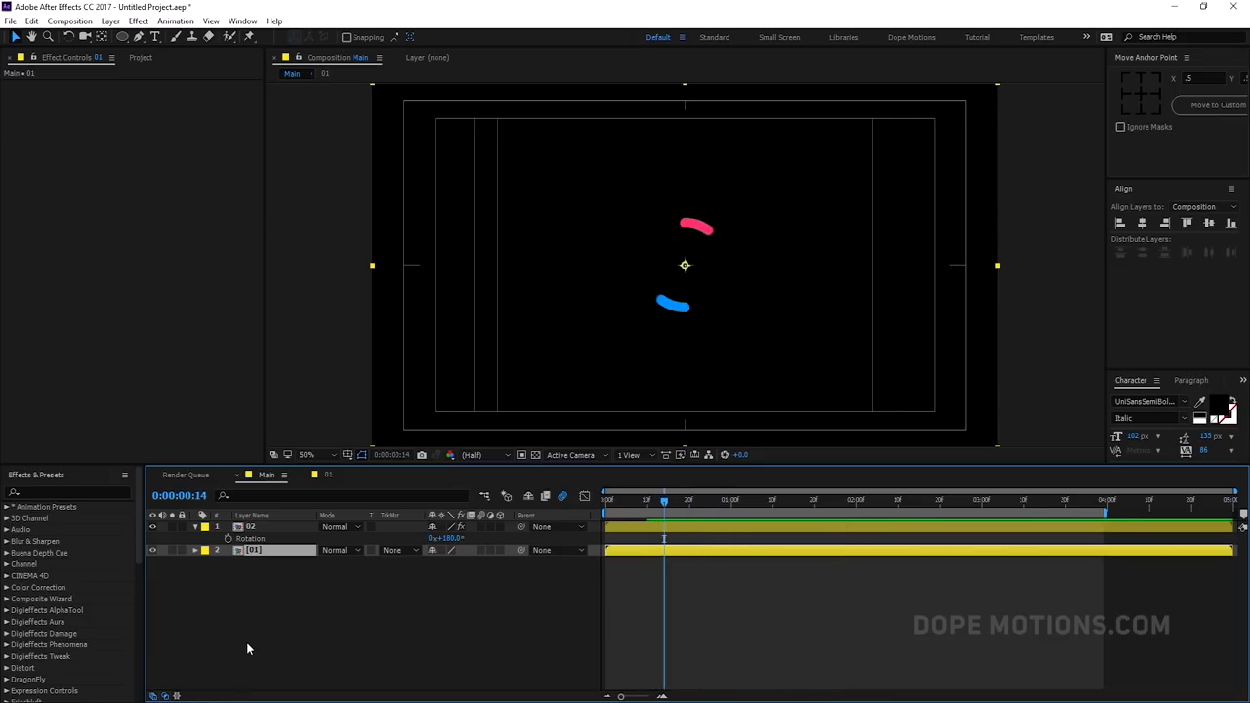
{"action": "left_click", "coordinate": [246, 641]}
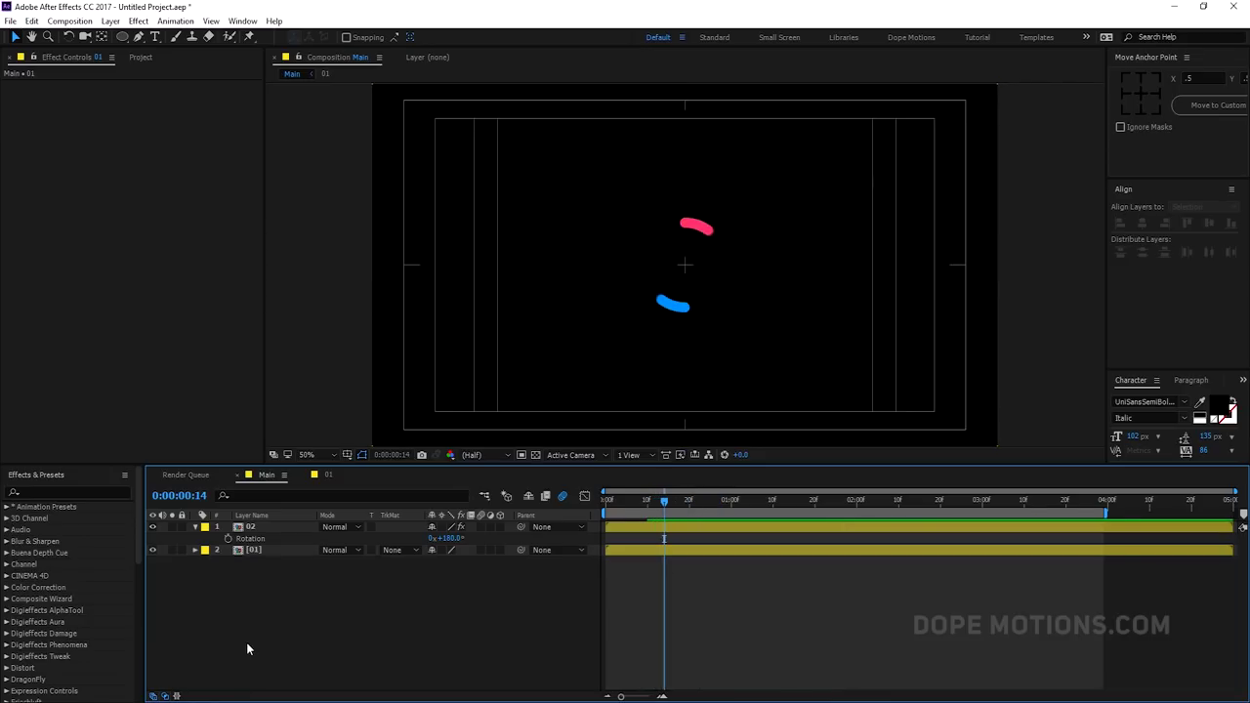
Create a near-white F0F0F0 solid layer named BG
{"action": "key", "text": "ctrl+y"}
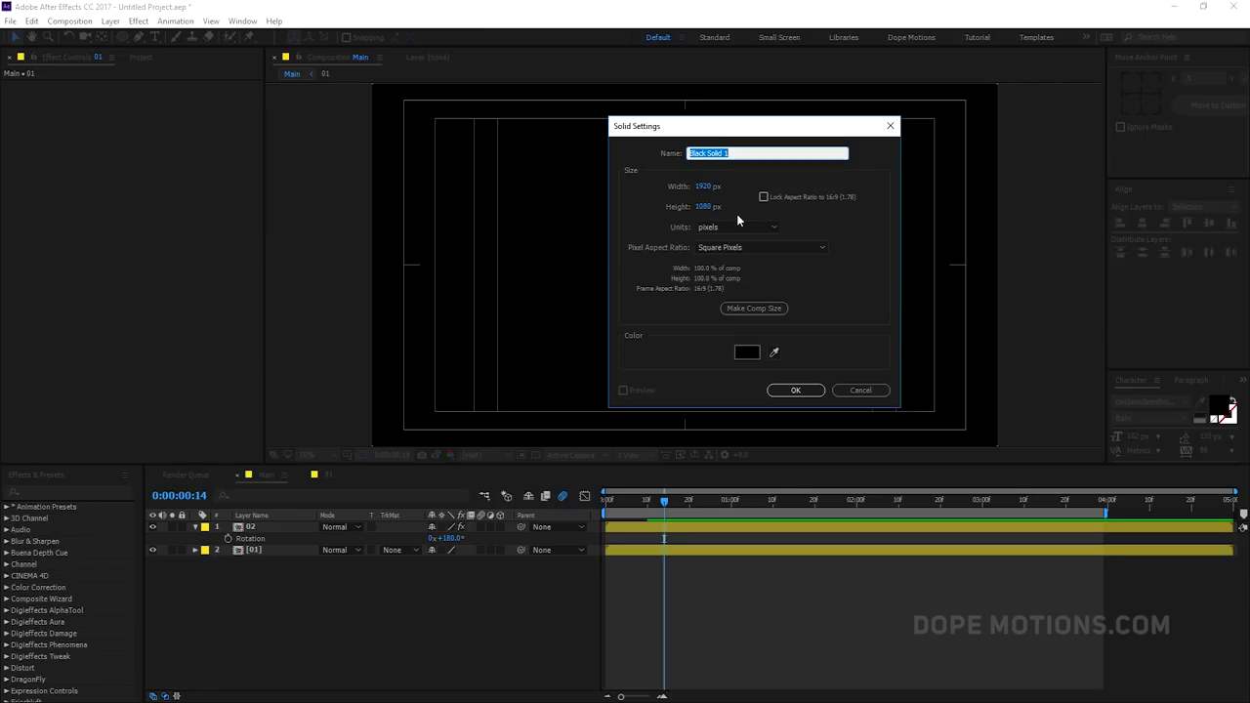
{"action": "type", "text": "BG"}
{"action": "left_click", "coordinate": [747, 352]}
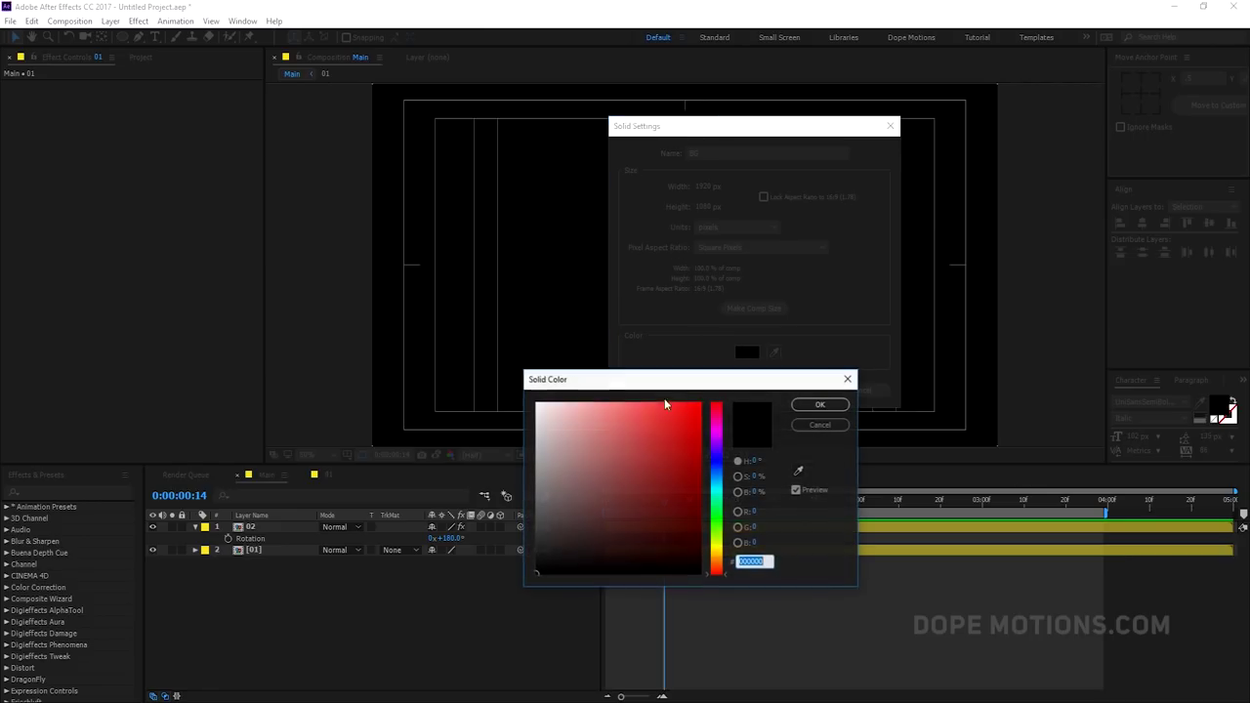
{"action": "left_click_drag", "start_coordinate": [670, 405], "coordinate": [525, 411]}
{"action": "left_click", "coordinate": [820, 405]}
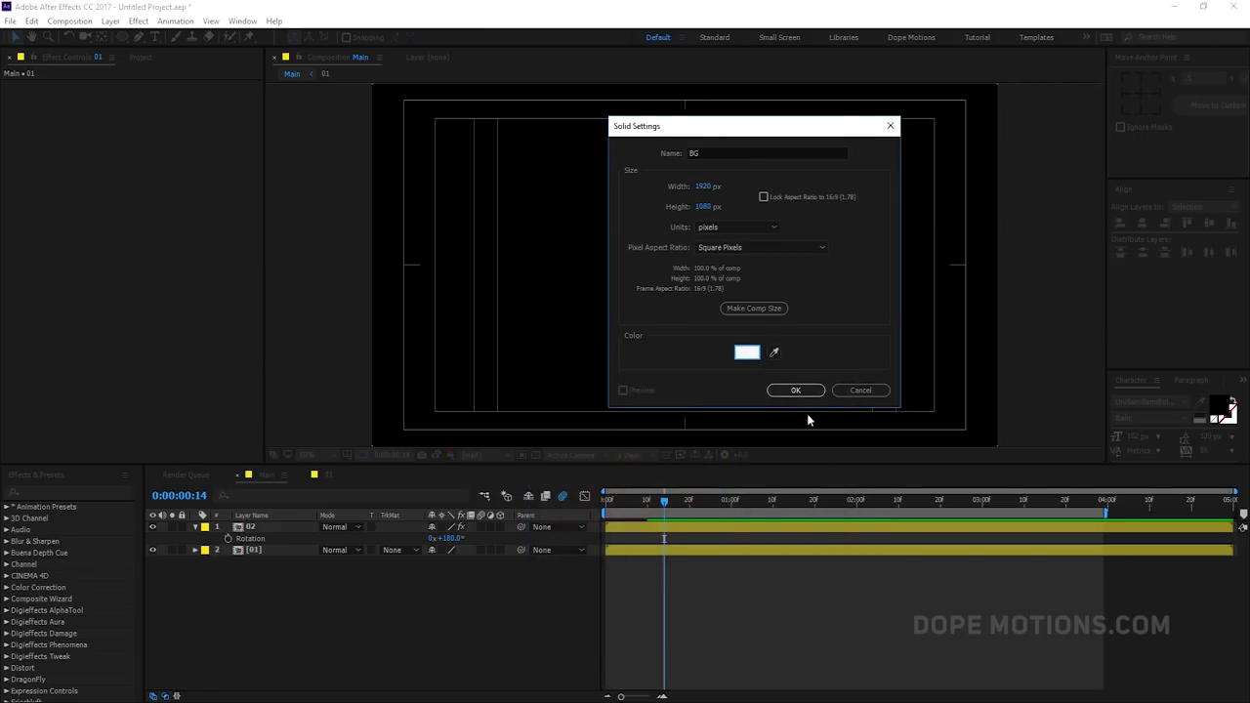
{"action": "key", "text": "Return"}
Move BG to the bottom of the stack, lock it, and preview the animation
{"action": "left_click_drag", "start_coordinate": [278, 529], "coordinate": [285, 578]}
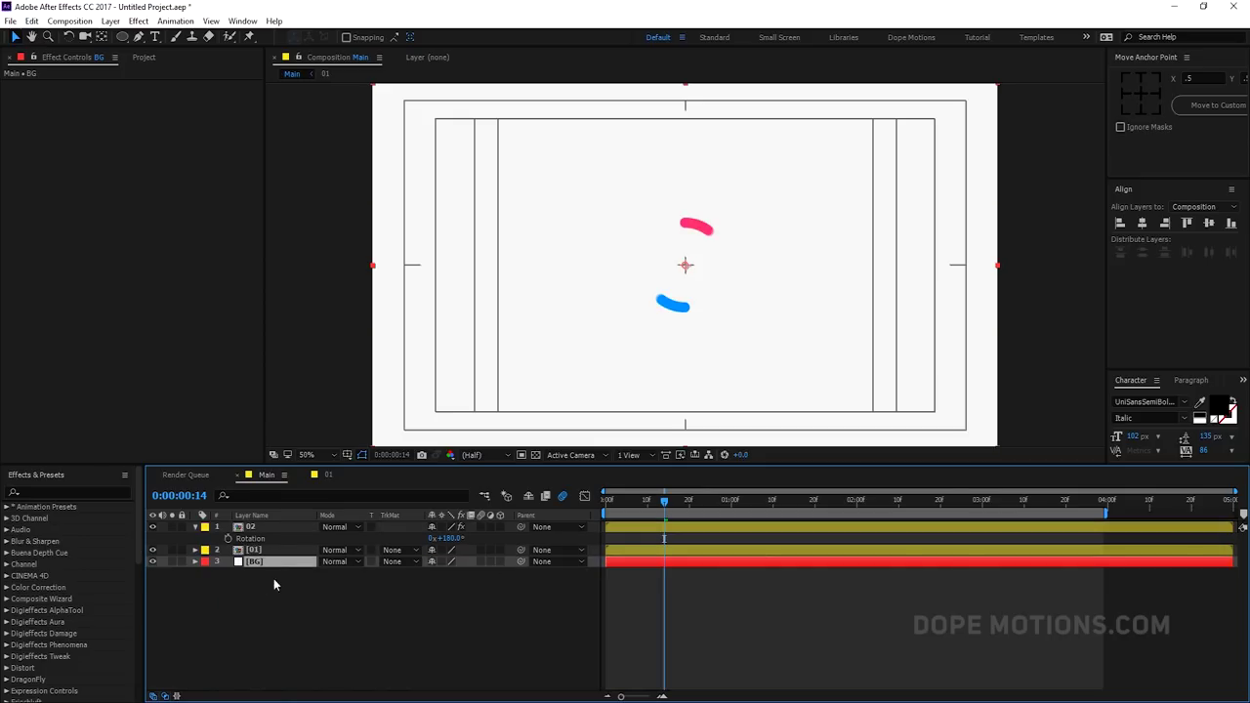
{"action": "left_click", "coordinate": [181, 562]}
{"action": "left_click_drag", "start_coordinate": [669, 493], "coordinate": [746, 536]}
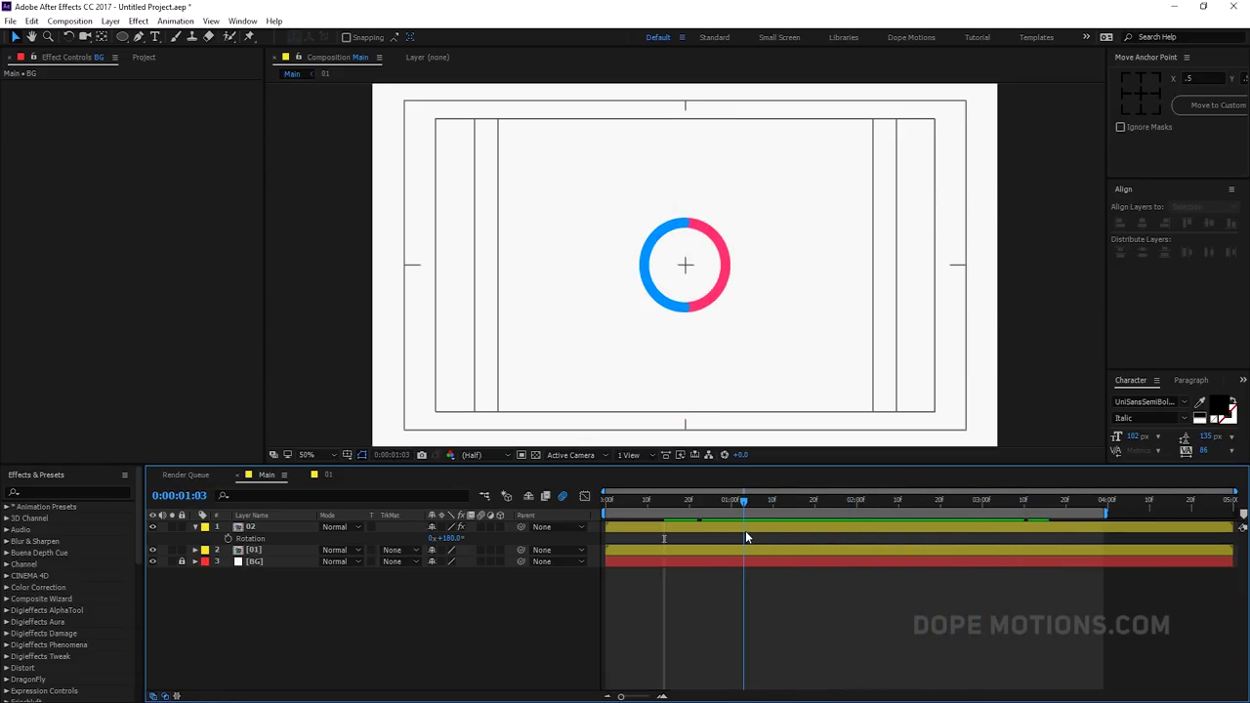
Copy the arc shape from precomp 01 and paste it into Main as layer 03
{"action": "left_click", "coordinate": [196, 528]}
{"action": "double_click", "coordinate": [254, 539]}
{"action": "left_click", "coordinate": [275, 528]}
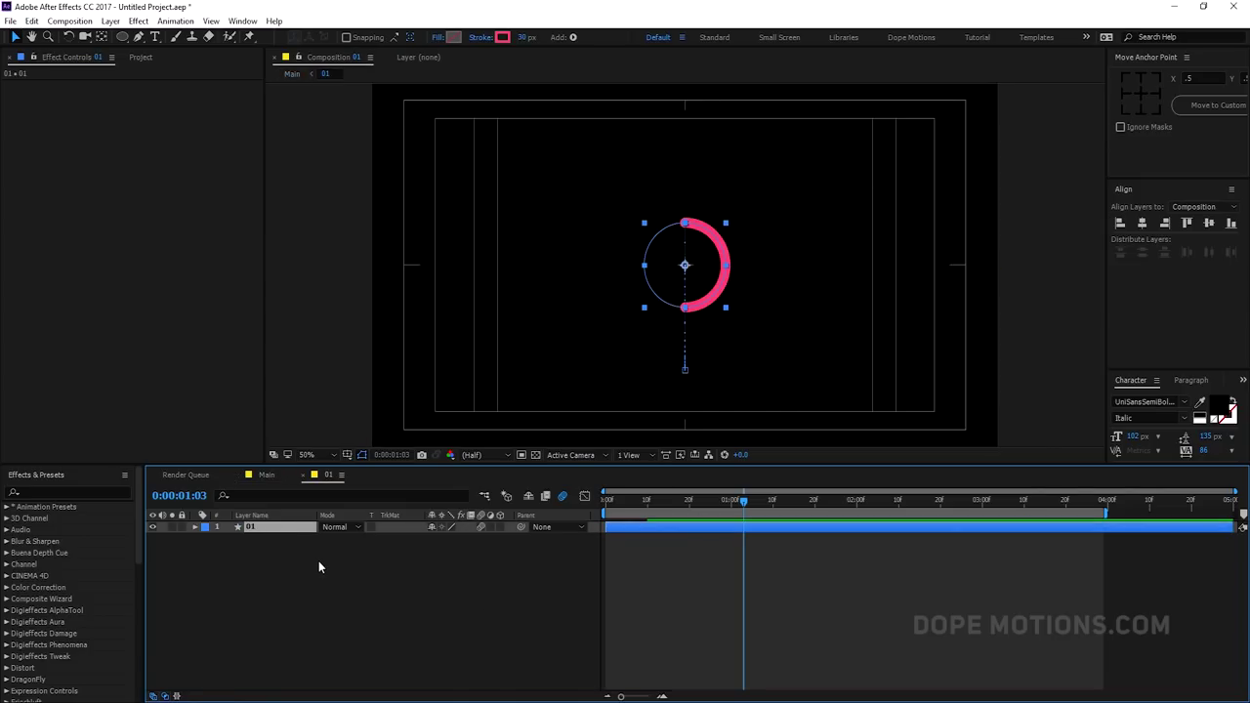
{"action": "left_click", "coordinate": [262, 476]}
{"action": "left_click", "coordinate": [262, 618]}
{"action": "key", "text": "ctrl+v"}
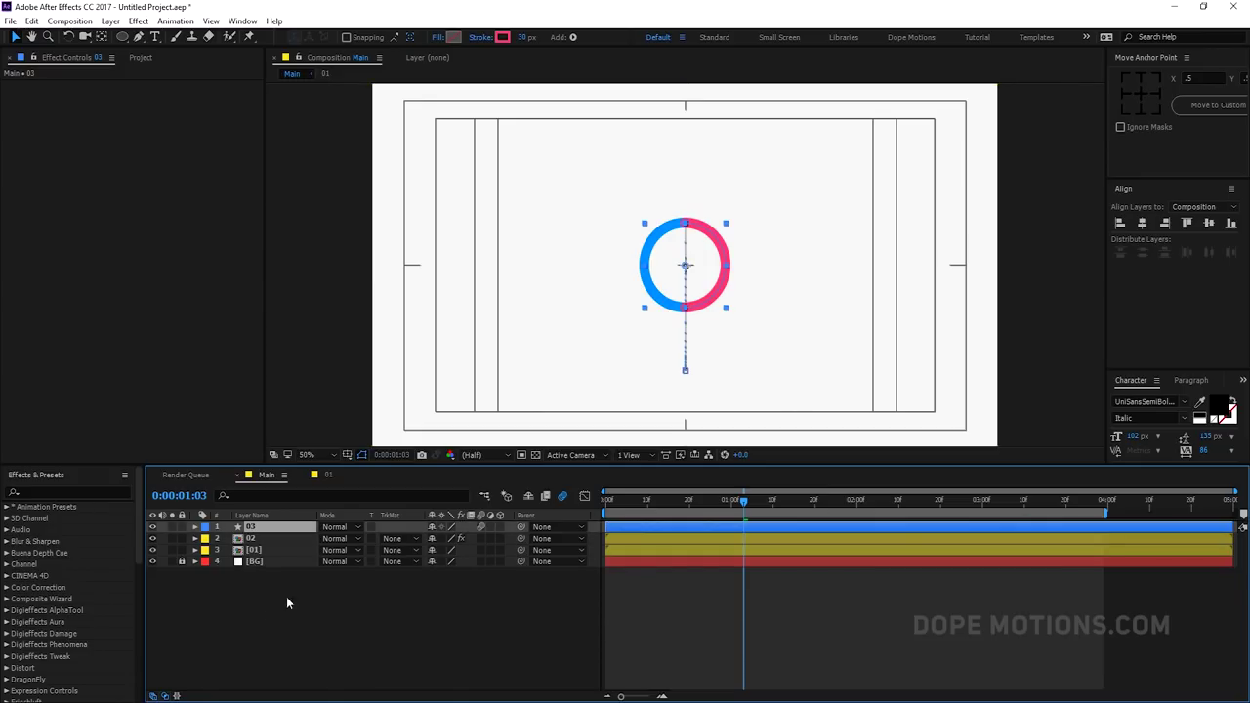
{"action": "left_click", "coordinate": [503, 37]}
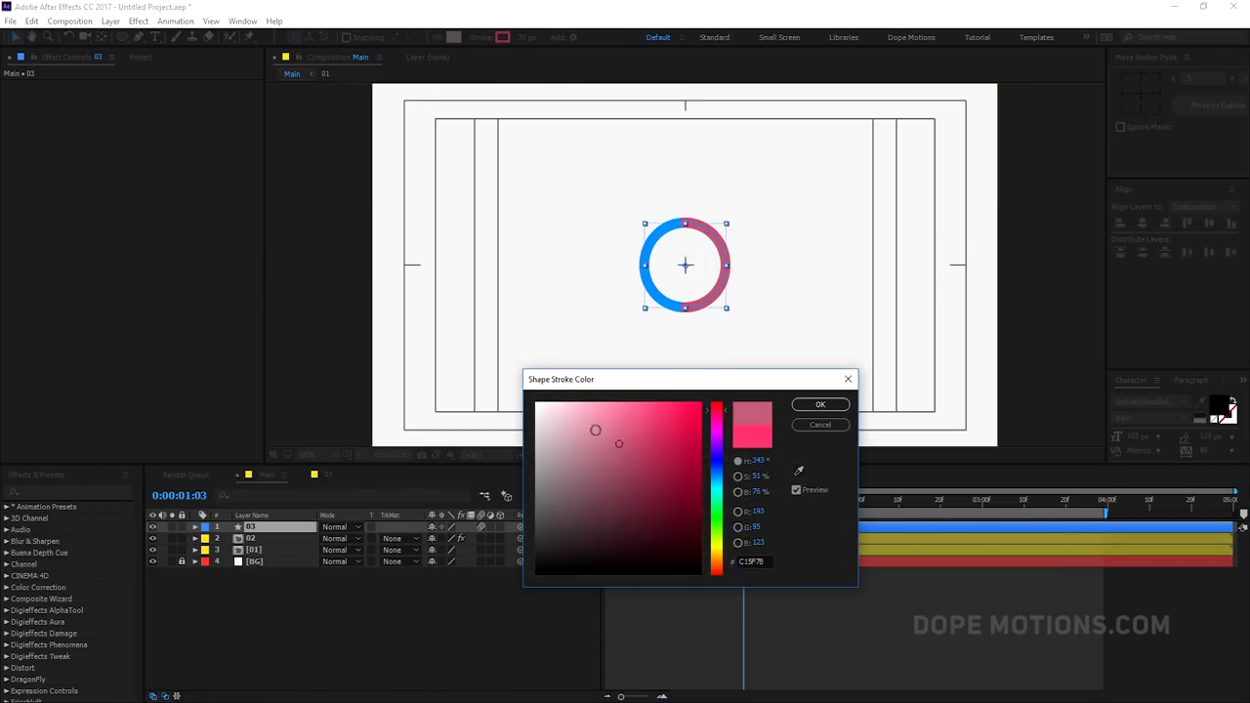
Give layer 03 a white FFFFFF stroke 10 px wide and preview the ring
{"action": "type", "text": "ffffff"}
{"action": "left_click", "coordinate": [824, 407]}
{"action": "left_click", "coordinate": [528, 37]}
{"action": "type", "text": "1"}
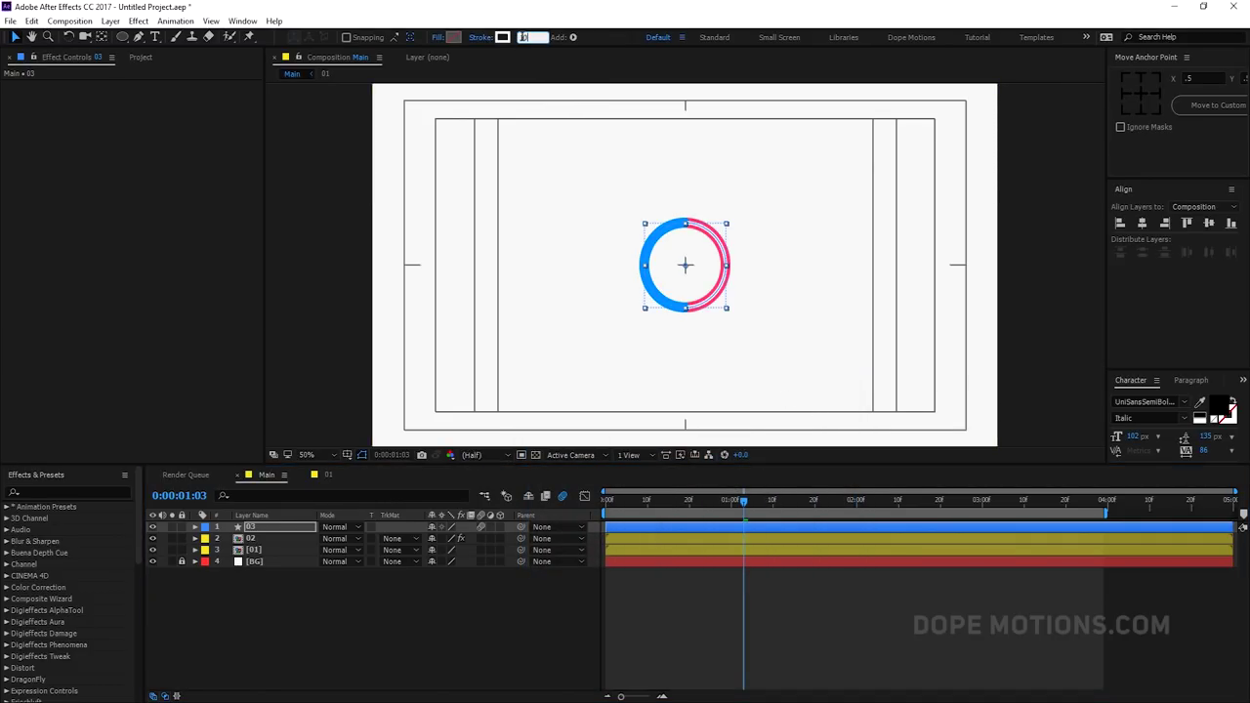
{"action": "key", "text": "Return"}
{"action": "left_click", "coordinate": [460, 606]}
{"action": "left_click_drag", "start_coordinate": [613, 509], "coordinate": [773, 523]}
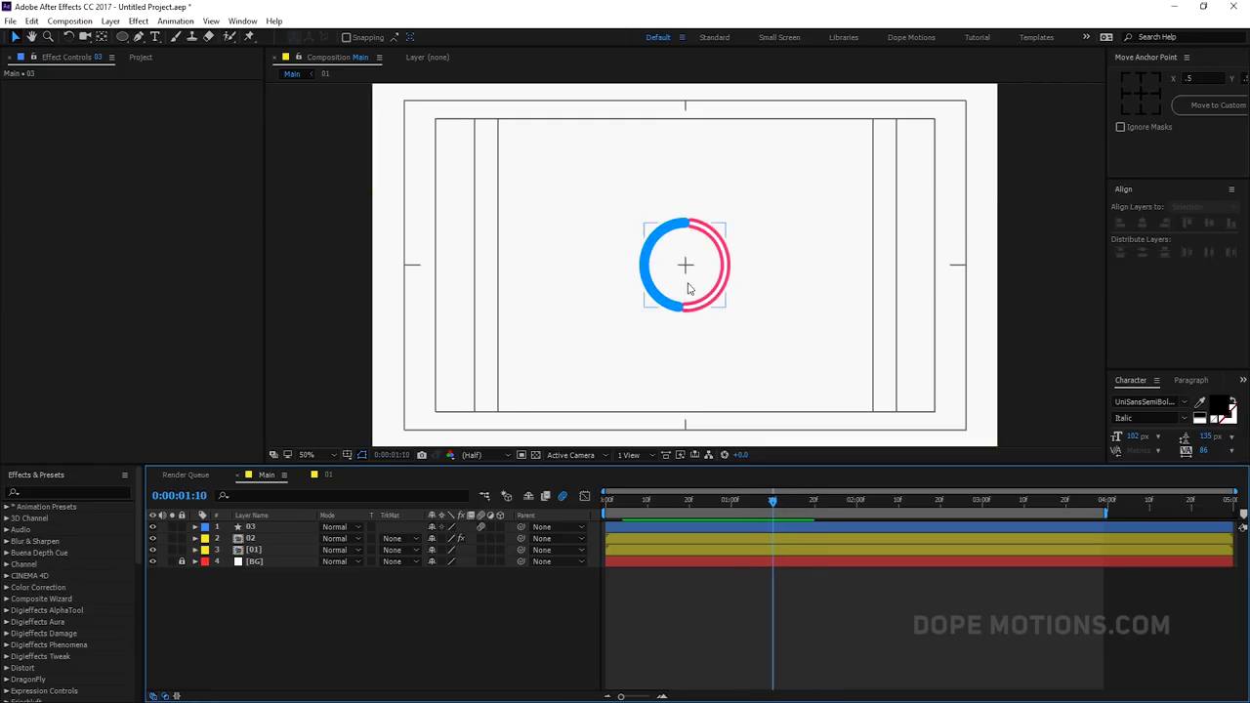
{"action": "left_click", "coordinate": [259, 528]}
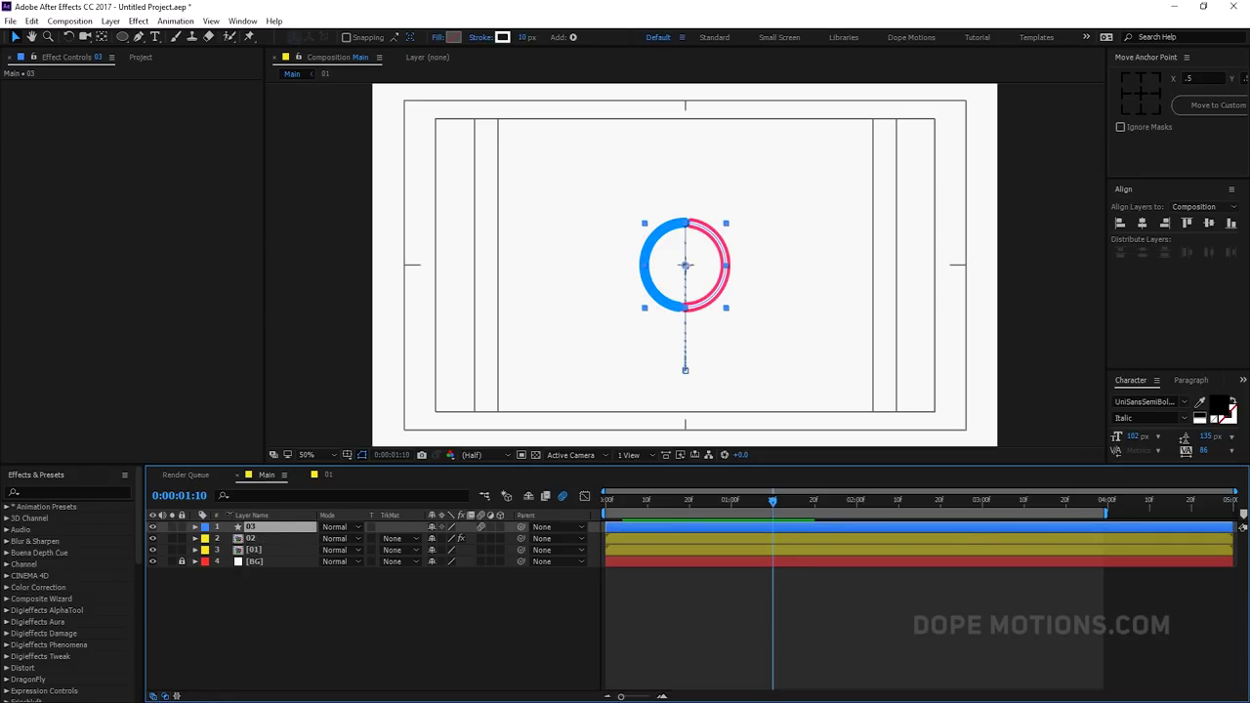
Precompose layer 03 into a new comp named Line
{"action": "right_click", "coordinate": [261, 531]}
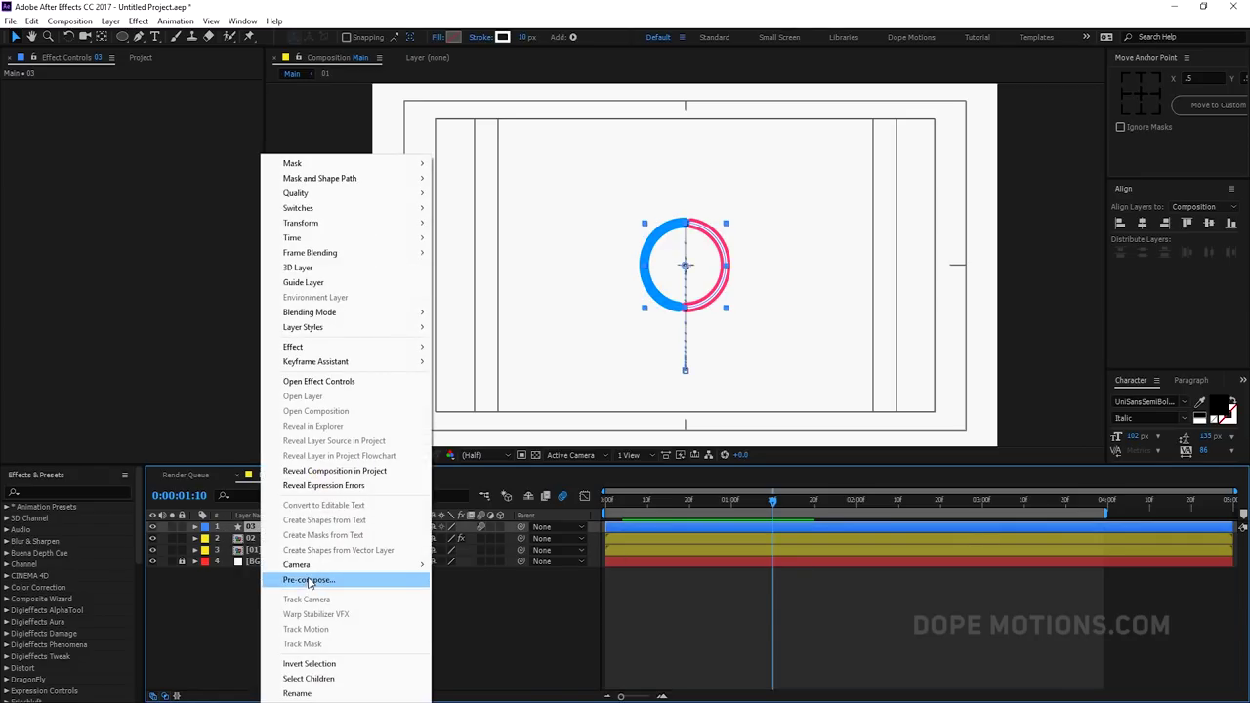
{"action": "left_click", "coordinate": [308, 578]}
{"action": "type", "text": "Line"}
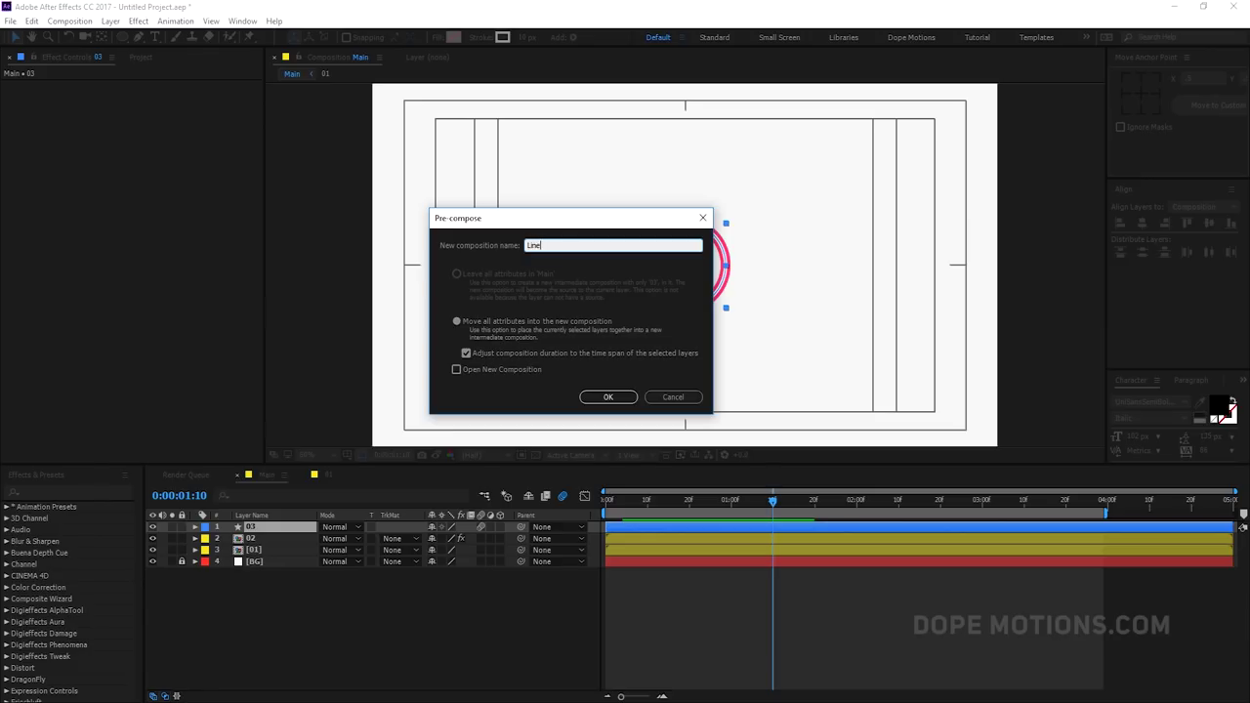
{"action": "key", "text": "Return"}
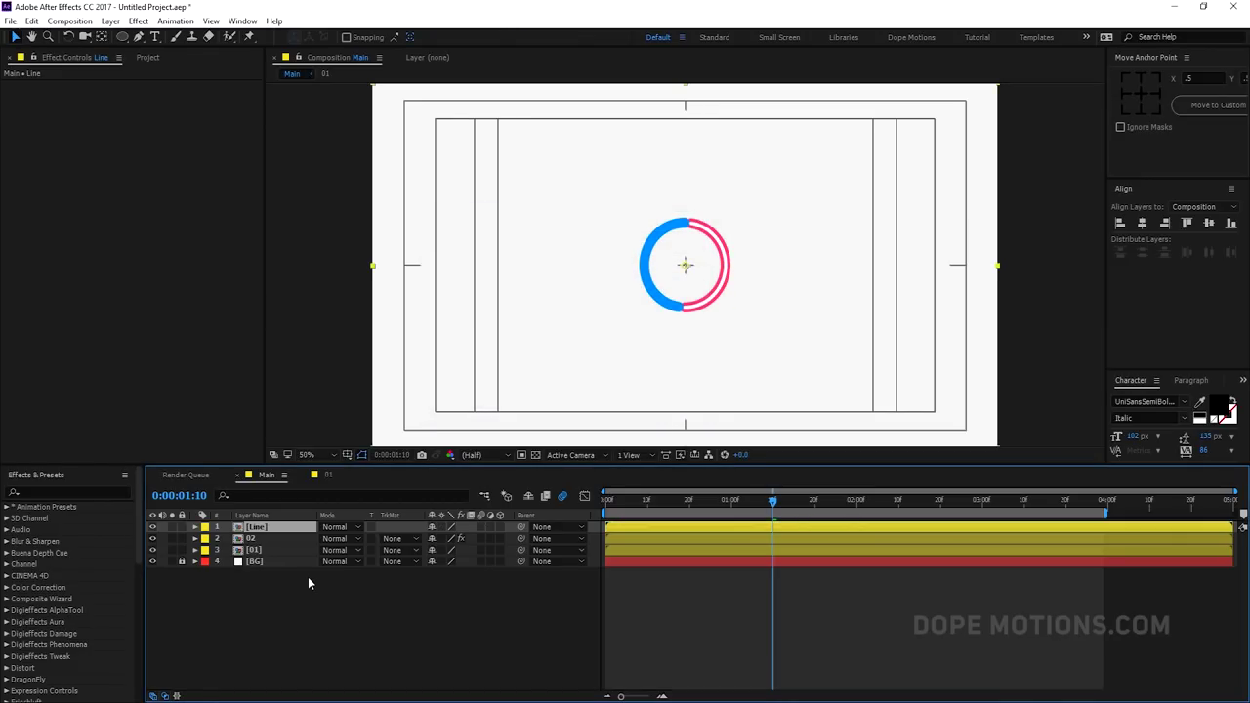
Duplicate the Line layer, rotate the copy 180°, and preview up to 0:00:03:10
{"action": "key", "text": "ctrl+d"}
{"action": "key", "text": "r"}
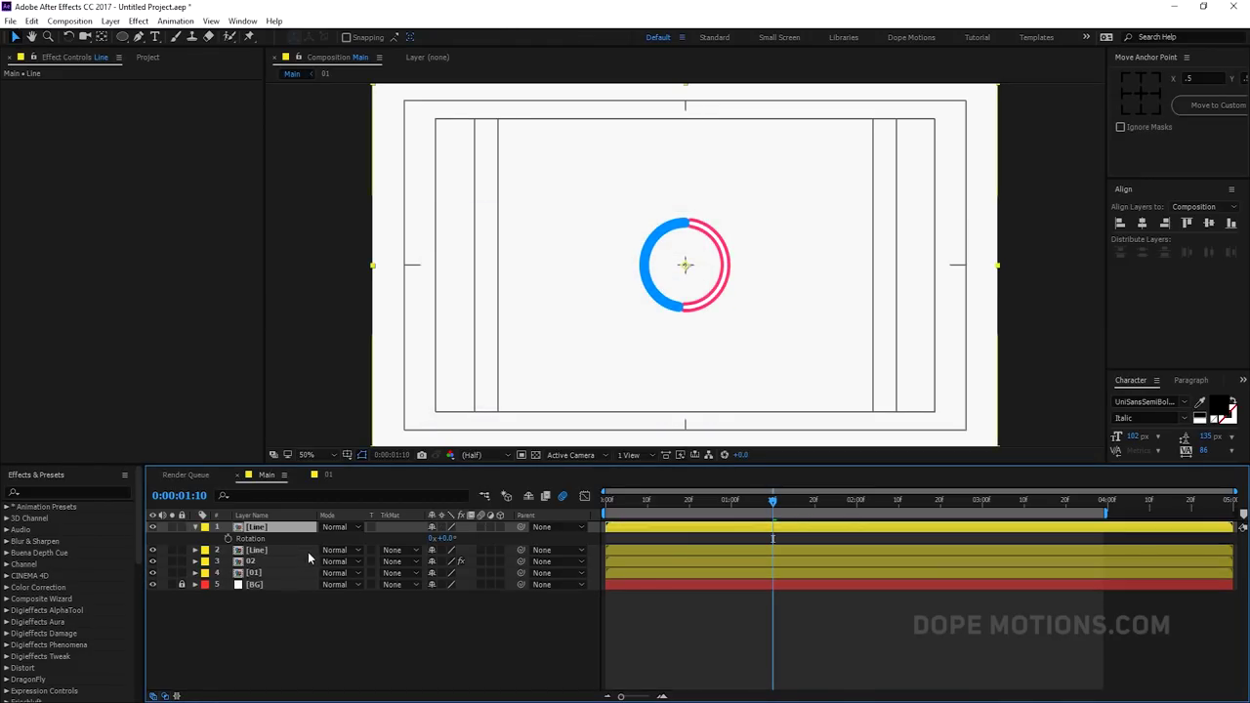
{"action": "left_click", "coordinate": [448, 539]}
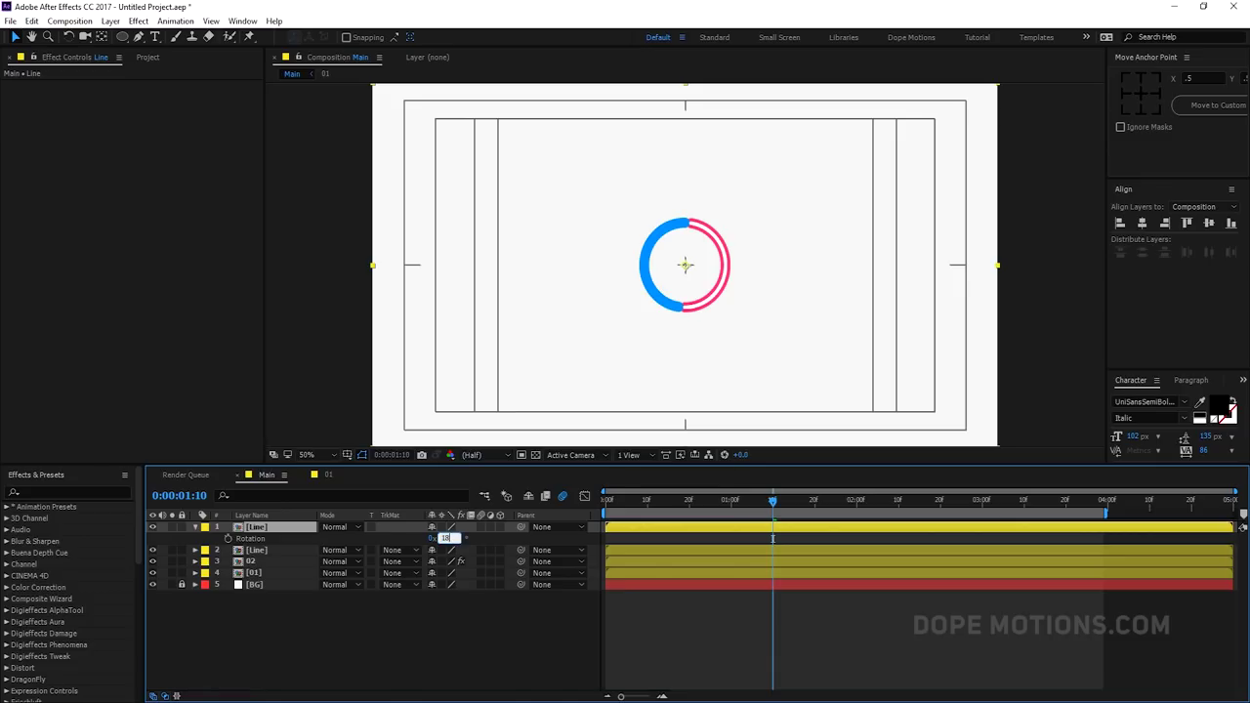
{"action": "type", "text": "180"}
{"action": "key", "text": "Return"}
{"action": "left_click_drag", "start_coordinate": [625, 499], "coordinate": [1022, 541]}
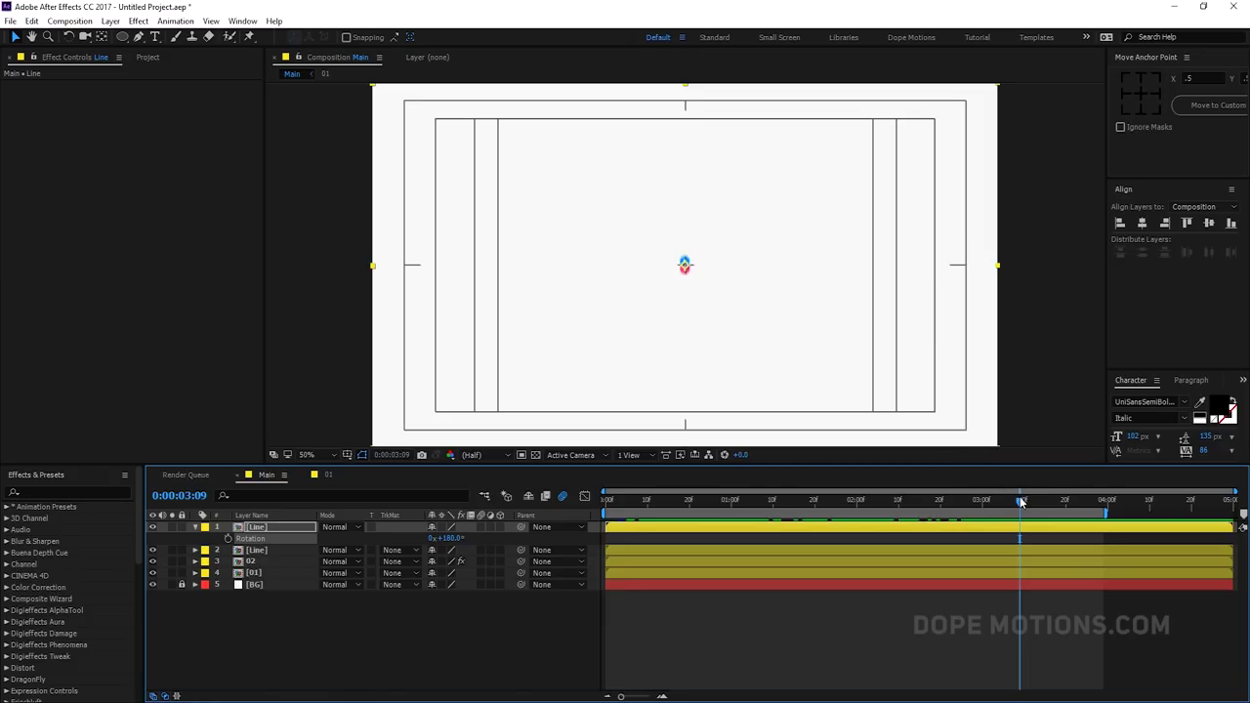
{"action": "left_click_drag", "start_coordinate": [1025, 502], "coordinate": [1025, 497]}
Set the Ellipse tool to a 0 px stroke and an orange FF7D2F fill
{"action": "left_click", "coordinate": [418, 627]}
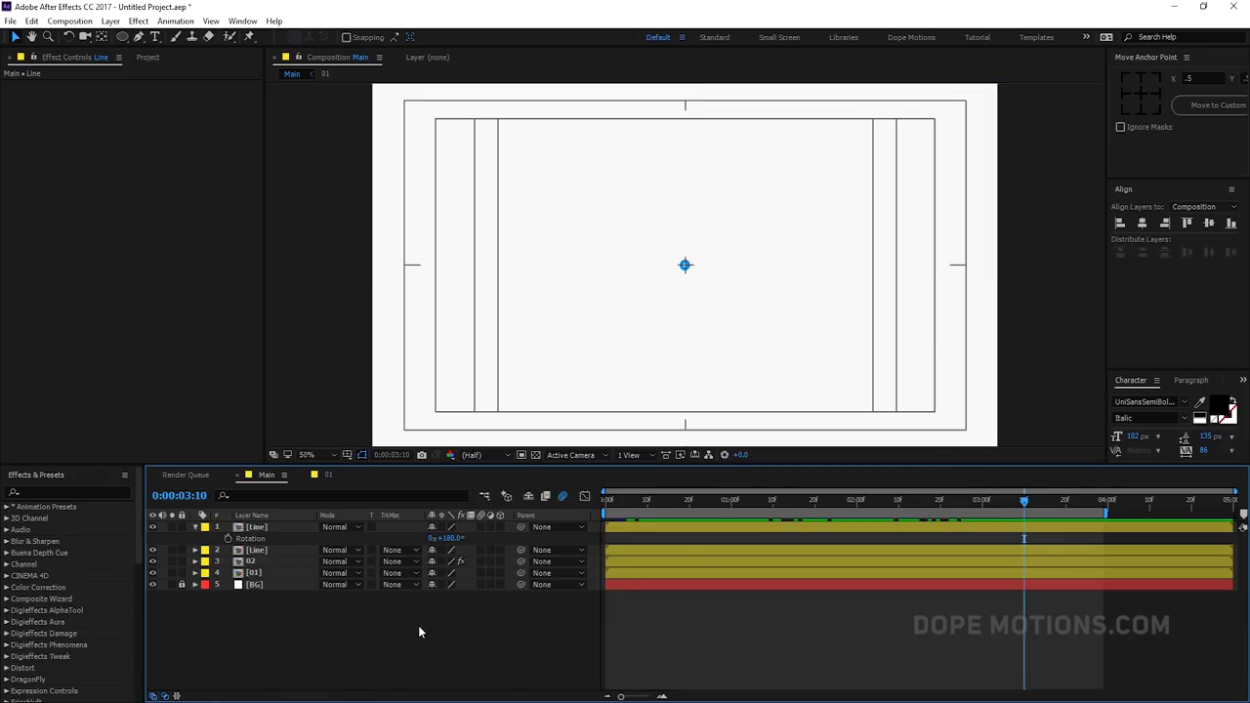
{"action": "left_click", "coordinate": [122, 37]}
{"action": "left_click_drag", "start_coordinate": [424, 39], "coordinate": [403, 39]}
{"action": "left_click", "coordinate": [347, 39]}
{"action": "left_click", "coordinate": [671, 403]}
{"action": "left_click_drag", "start_coordinate": [717, 491], "coordinate": [720, 571]}
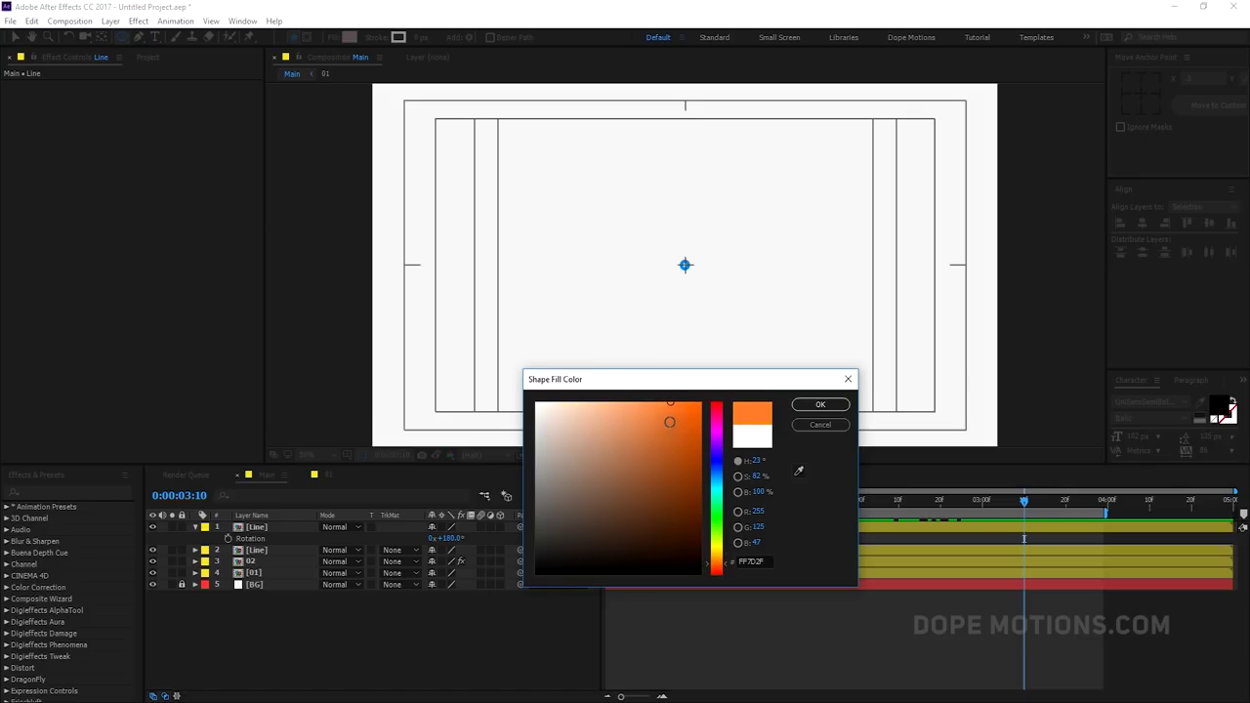
{"action": "left_click", "coordinate": [821, 405]}
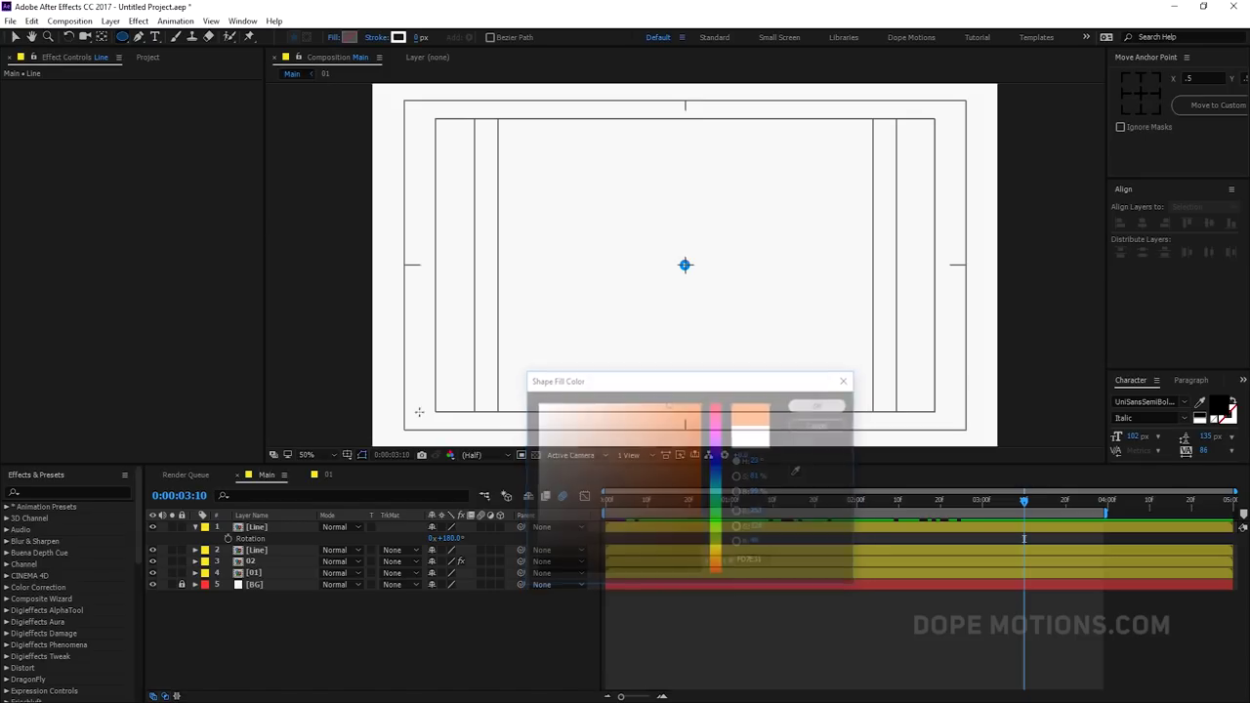
Draw a circle from the comp centre, then centre its anchor and align it to the composition
{"action": "left_click_drag", "start_coordinate": [683, 266], "coordinate": [713, 312]}
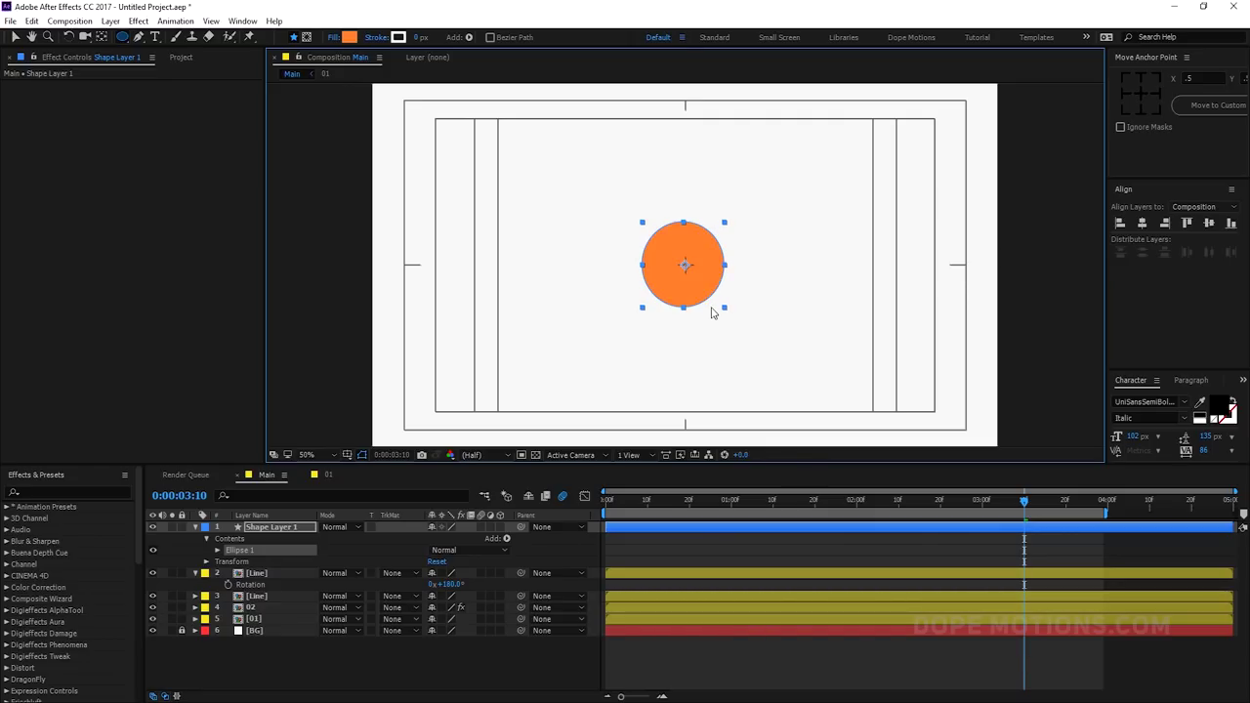
{"action": "left_click", "coordinate": [16, 36]}
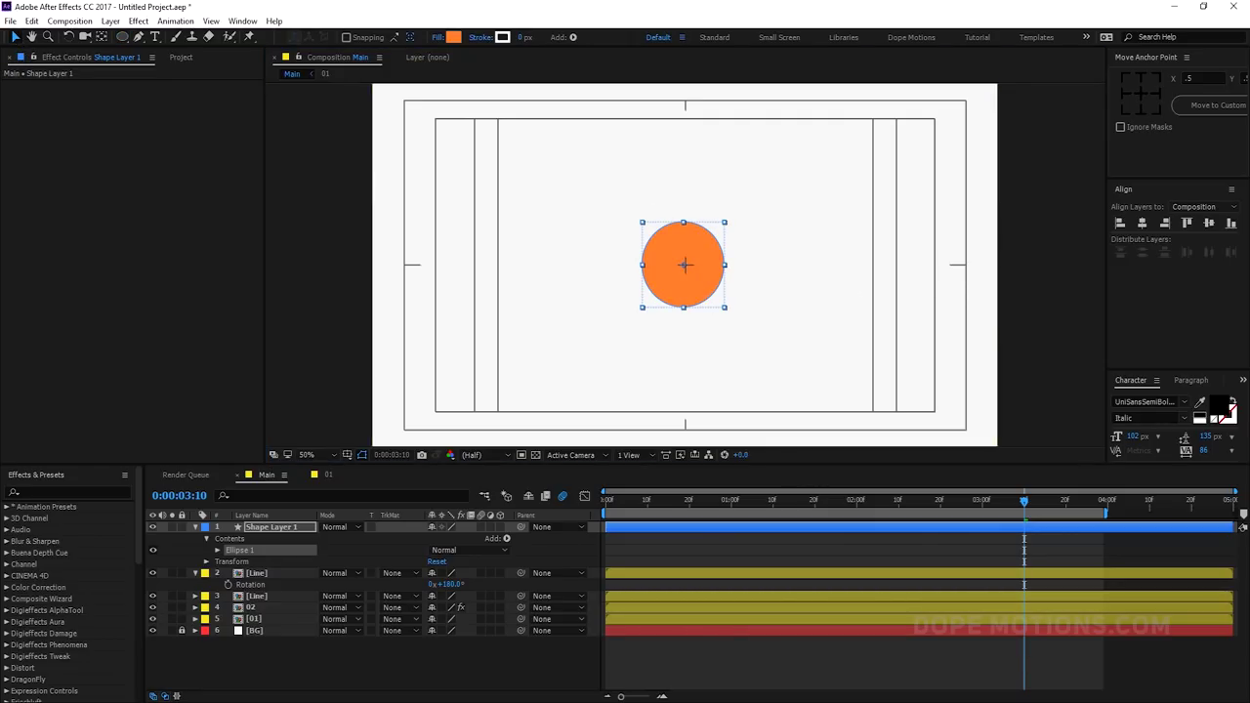
{"action": "left_click", "coordinate": [1140, 95]}
{"action": "left_click", "coordinate": [1142, 222]}
{"action": "left_click", "coordinate": [1209, 223]}
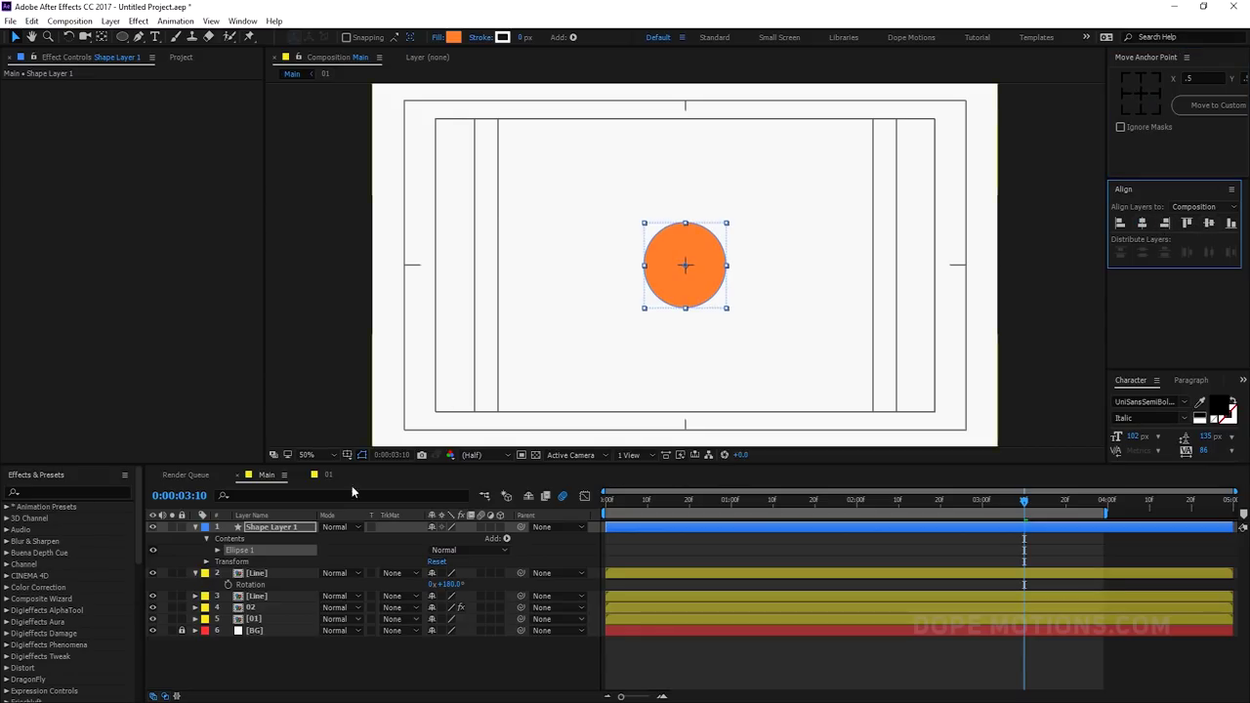
{"action": "left_click", "coordinate": [388, 649]}
Add a DM text layer on the orange circle
{"action": "left_click", "coordinate": [153, 37]}
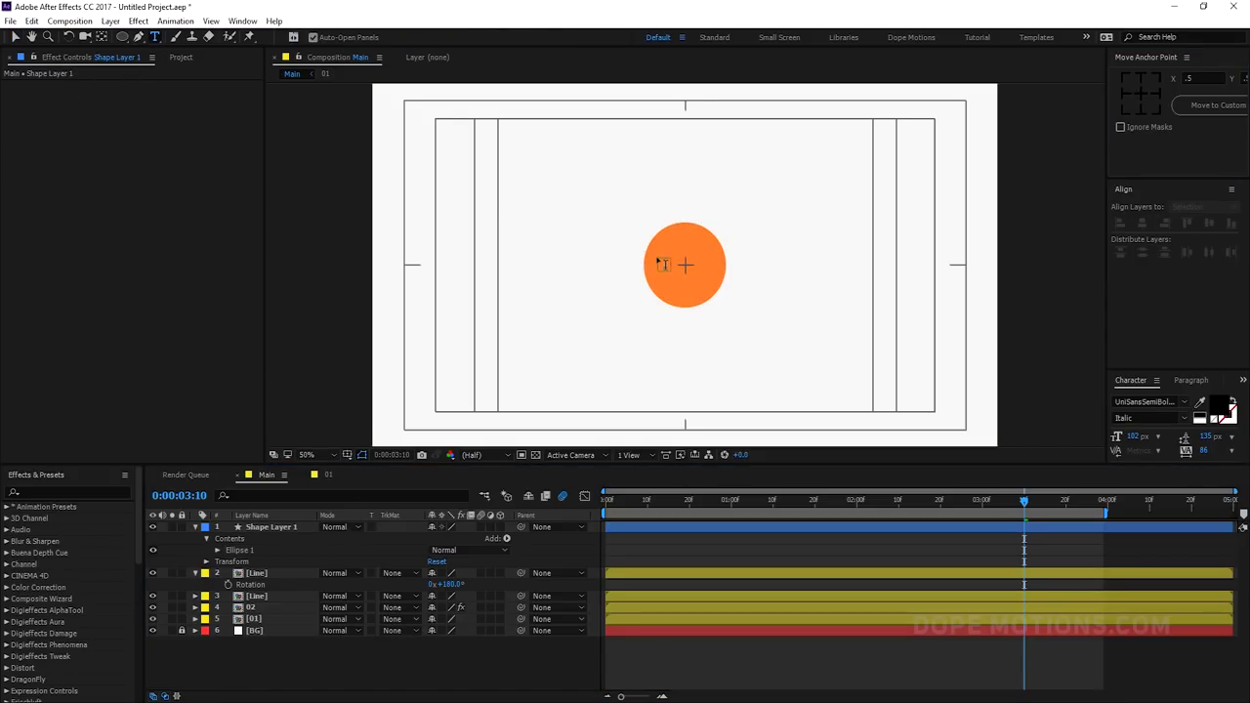
{"action": "left_click", "coordinate": [671, 256]}
{"action": "type", "text": "DM"}
{"action": "left_click", "coordinate": [15, 37]}
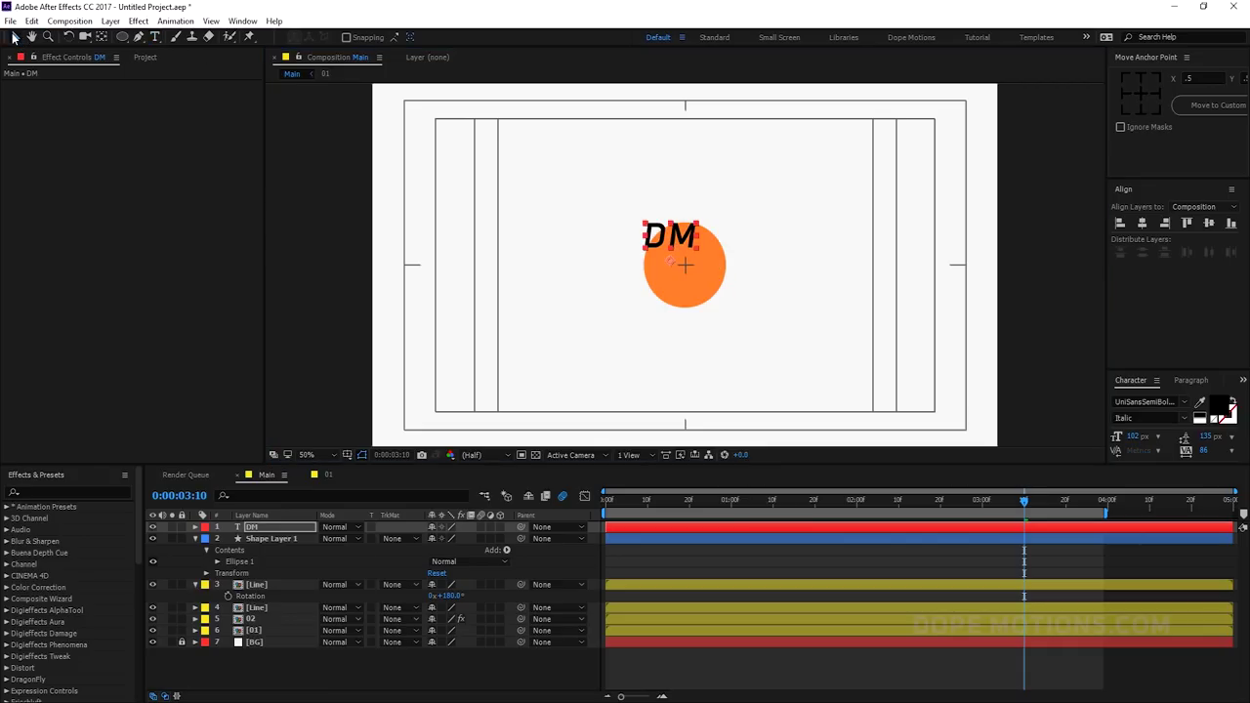
Set the DM text to UniSansHeavy in white and centre it in the comp
{"action": "left_click_drag", "start_coordinate": [1137, 371], "coordinate": [1139, 294]}
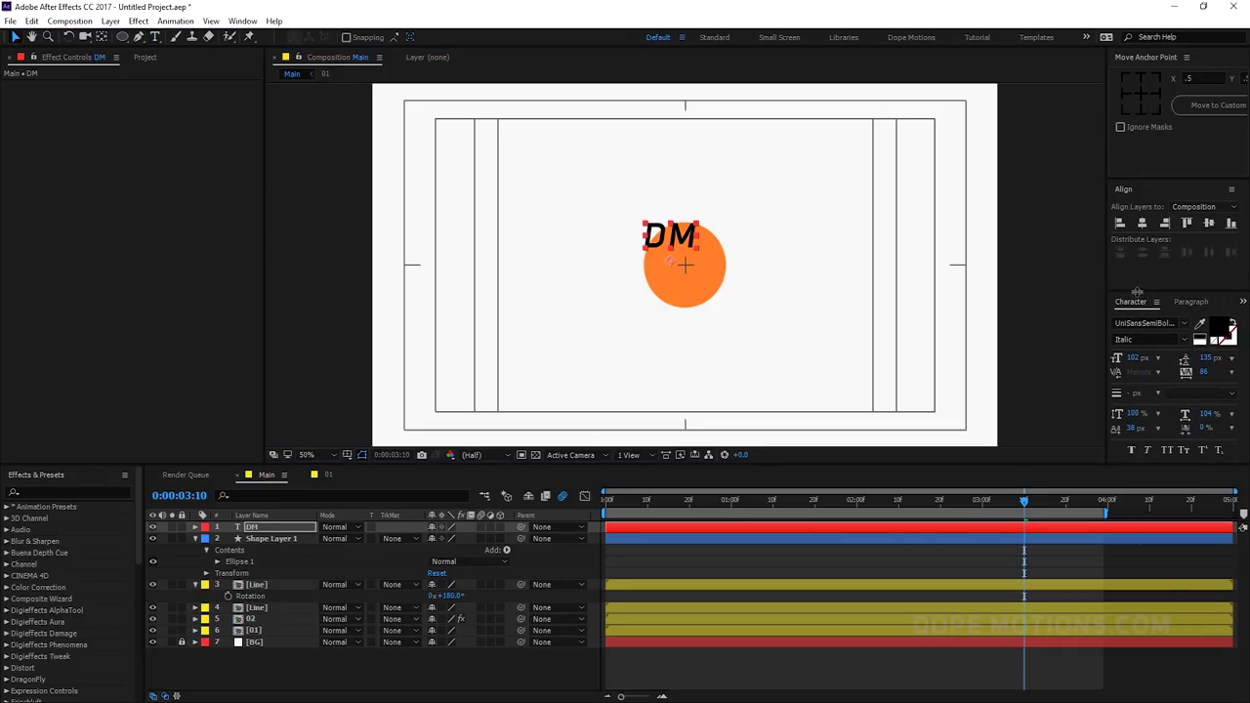
{"action": "left_click", "coordinate": [1184, 325]}
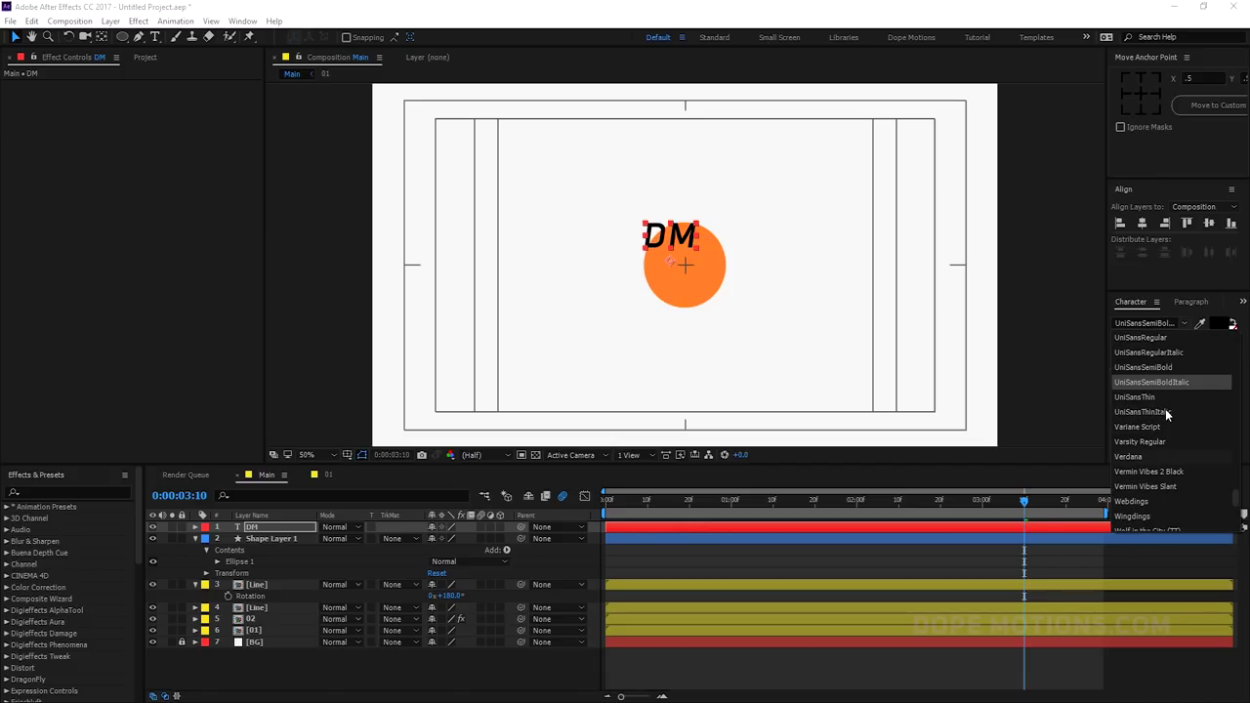
{"action": "scroll", "coordinate": [1159, 395], "scroll_direction": "up", "scroll_amount": 2}
{"action": "left_click", "coordinate": [1152, 340]}
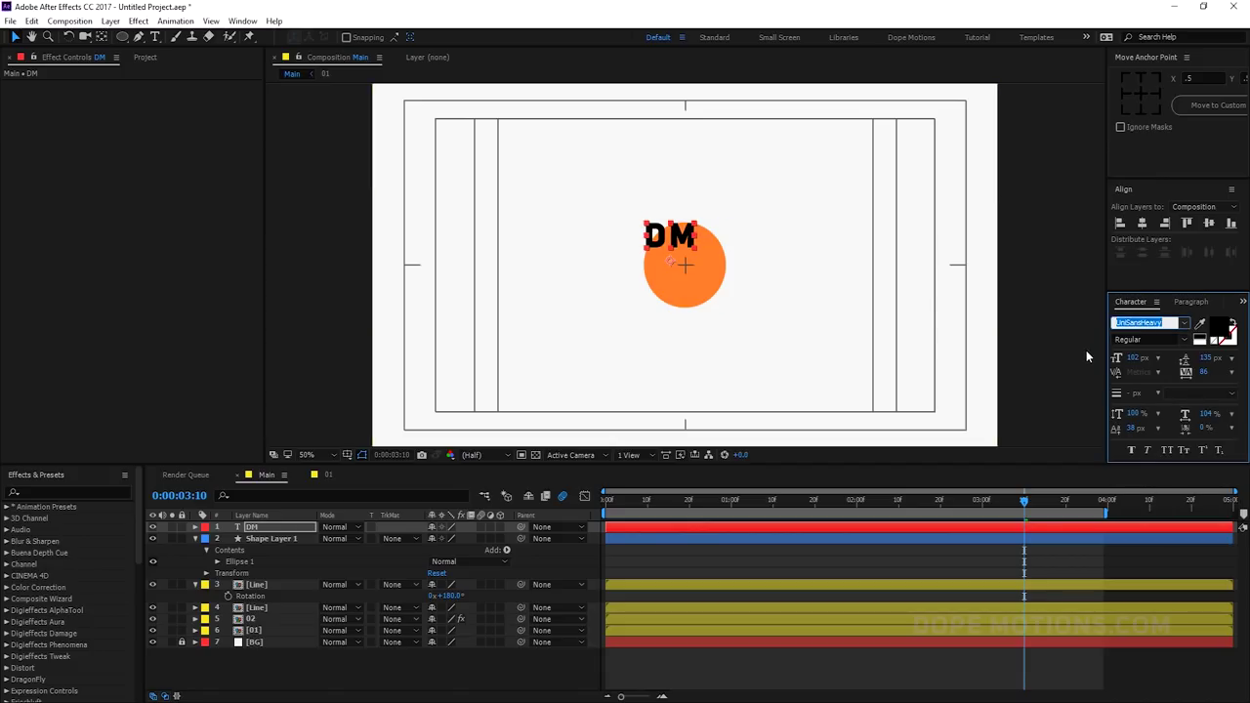
{"action": "left_click", "coordinate": [1221, 330]}
{"action": "left_click_drag", "start_coordinate": [567, 439], "coordinate": [397, 345]}
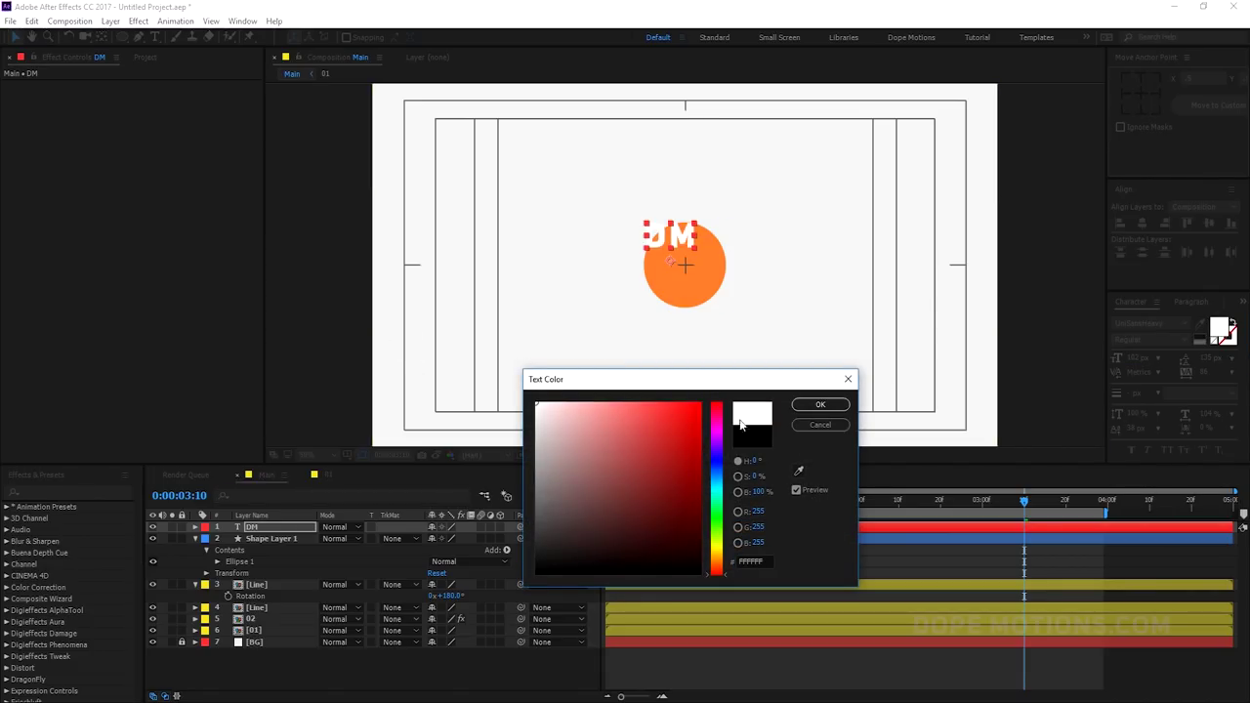
{"action": "left_click", "coordinate": [821, 406]}
{"action": "left_click", "coordinate": [1142, 223]}
{"action": "left_click", "coordinate": [1208, 223]}
Set DM tracking to 0 and size to about 123 px, then re-centre its anchor and alignment
{"action": "left_click_drag", "start_coordinate": [1205, 372], "coordinate": [1177, 372]}
{"action": "left_click", "coordinate": [1209, 373]}
{"action": "type", "text": "0"}
{"action": "key", "text": "Return"}
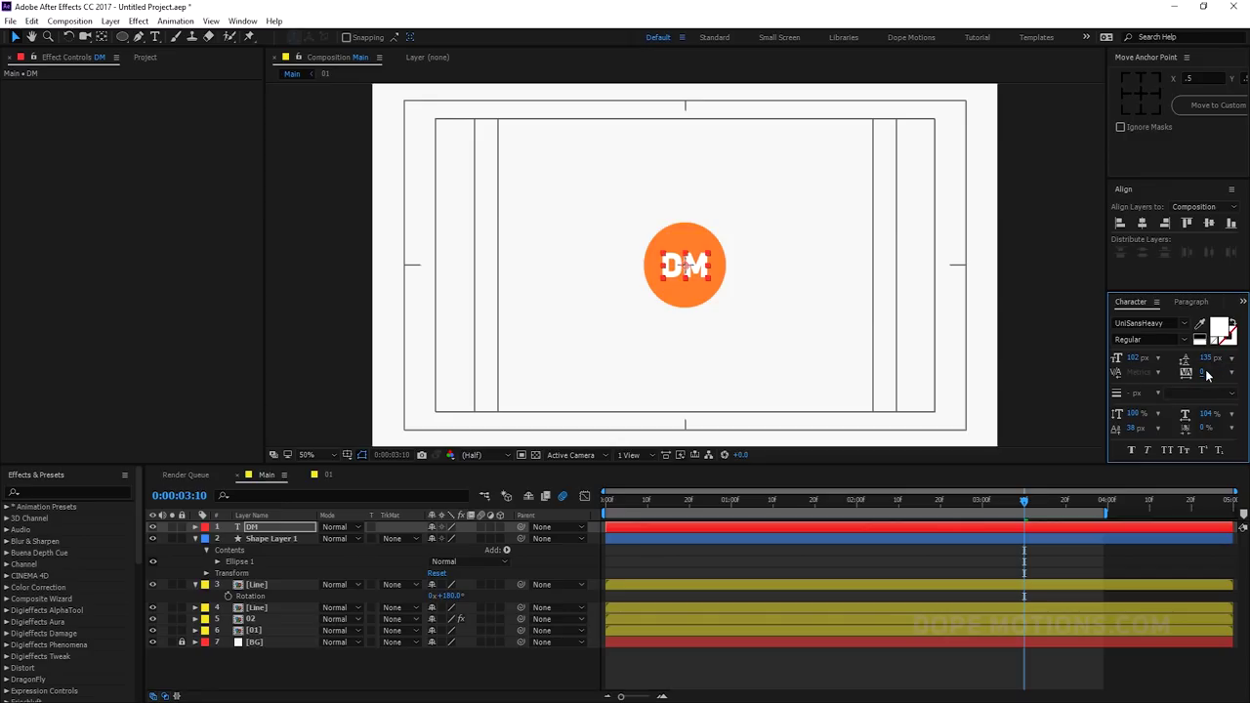
{"action": "left_click_drag", "start_coordinate": [1135, 359], "coordinate": [1150, 360]}
{"action": "left_click", "coordinate": [1140, 94]}
{"action": "left_click", "coordinate": [1142, 224]}
{"action": "left_click", "coordinate": [1210, 224]}
{"action": "left_click", "coordinate": [361, 698]}
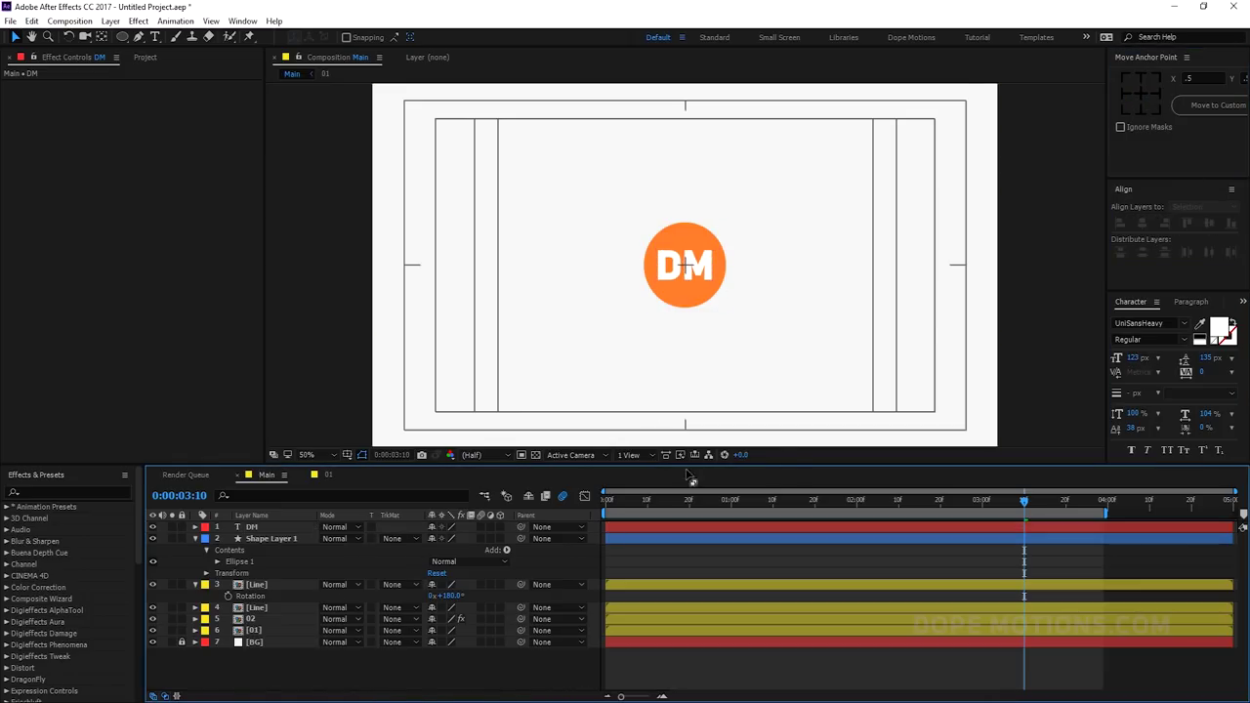
Hide the safe-area guides and collapse the expanded layer properties
{"action": "key", "text": "apostrophe"}
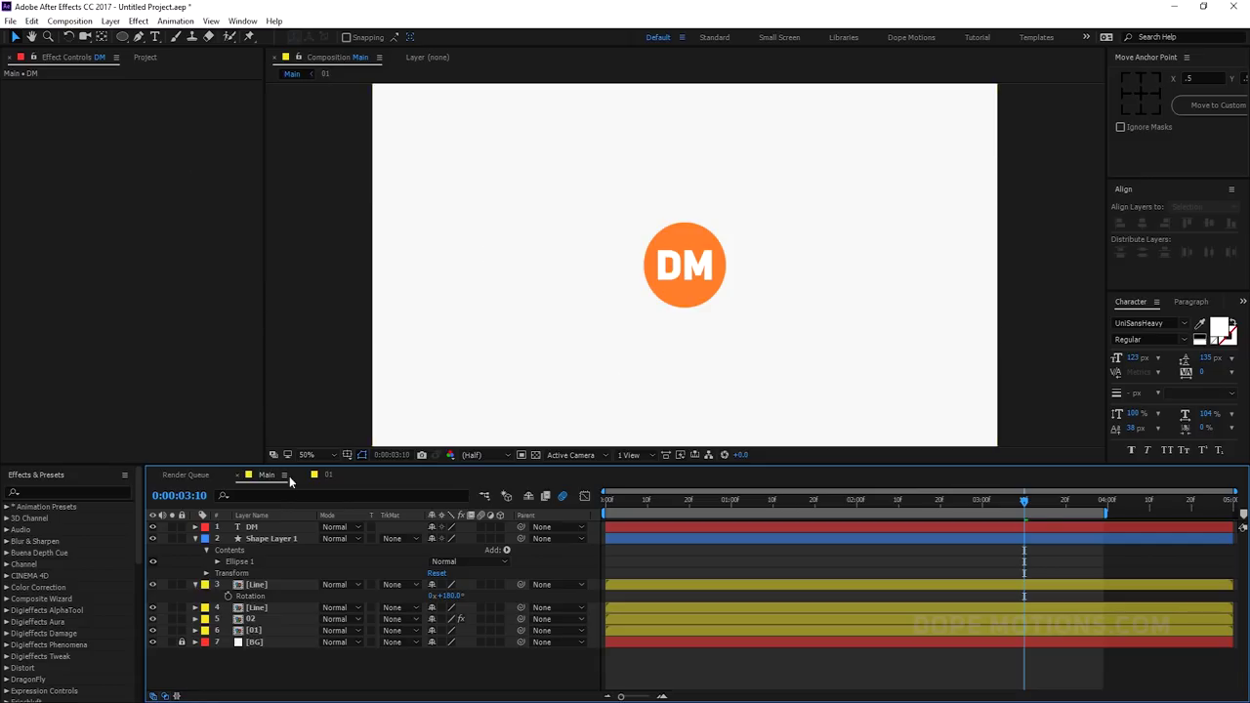
{"action": "left_click", "coordinate": [181, 551]}
{"action": "left_click", "coordinate": [205, 550]}
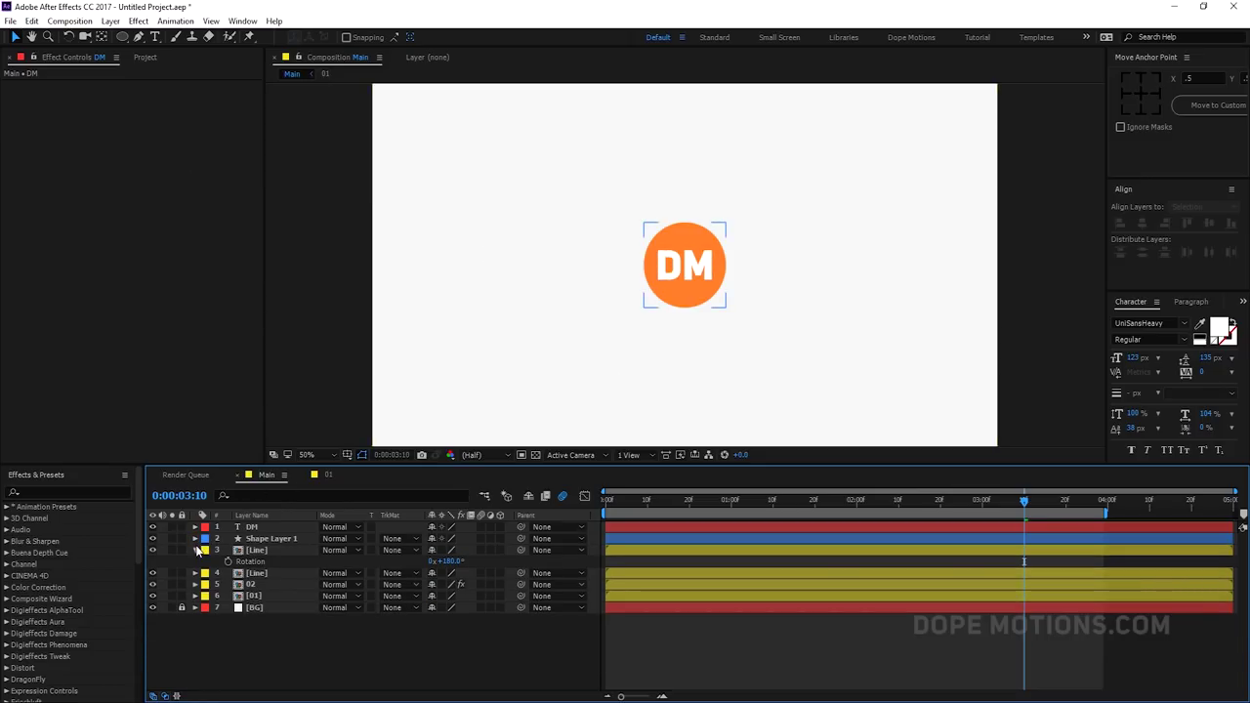
{"action": "left_click", "coordinate": [195, 539]}
{"action": "left_click", "coordinate": [196, 550]}
Precompose the DM text and orange circle into Logo and show source names
{"action": "left_click", "coordinate": [255, 528]}
{"action": "left_click", "coordinate": [261, 539], "text": "shift"}
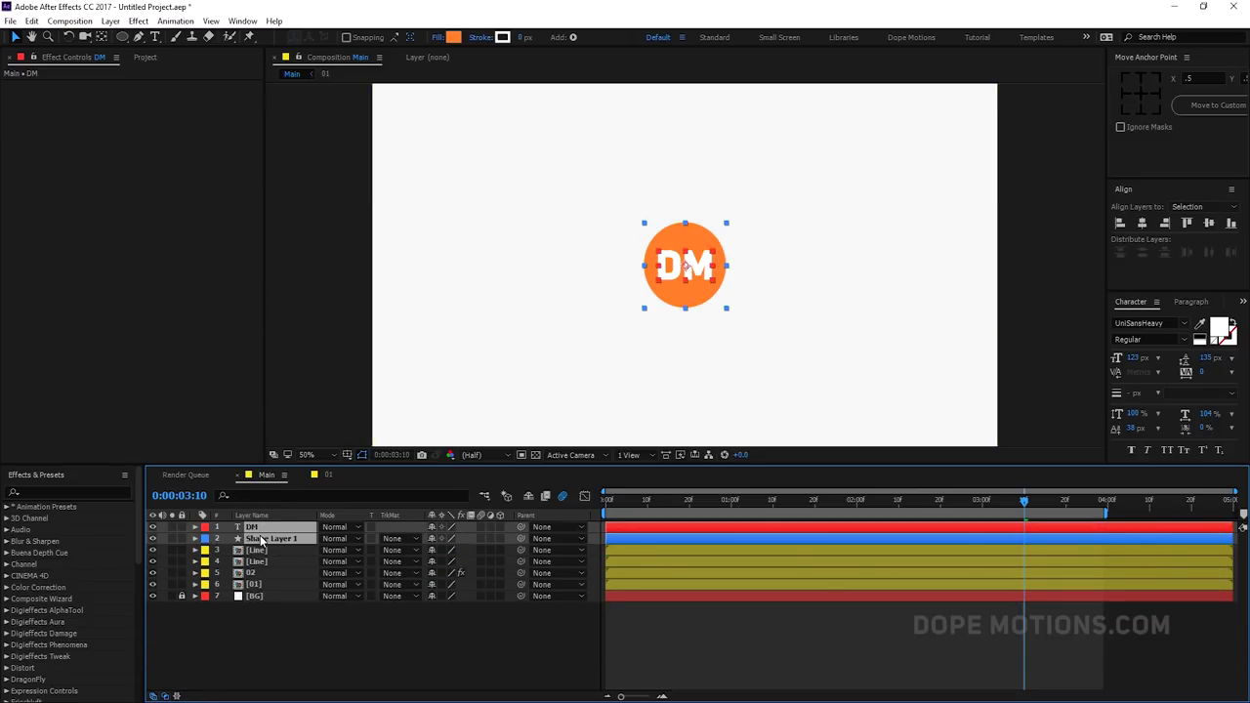
{"action": "right_click", "coordinate": [260, 540]}
{"action": "left_click", "coordinate": [301, 578]}
{"action": "type", "text": "L"}
{"action": "key", "text": "Return"}
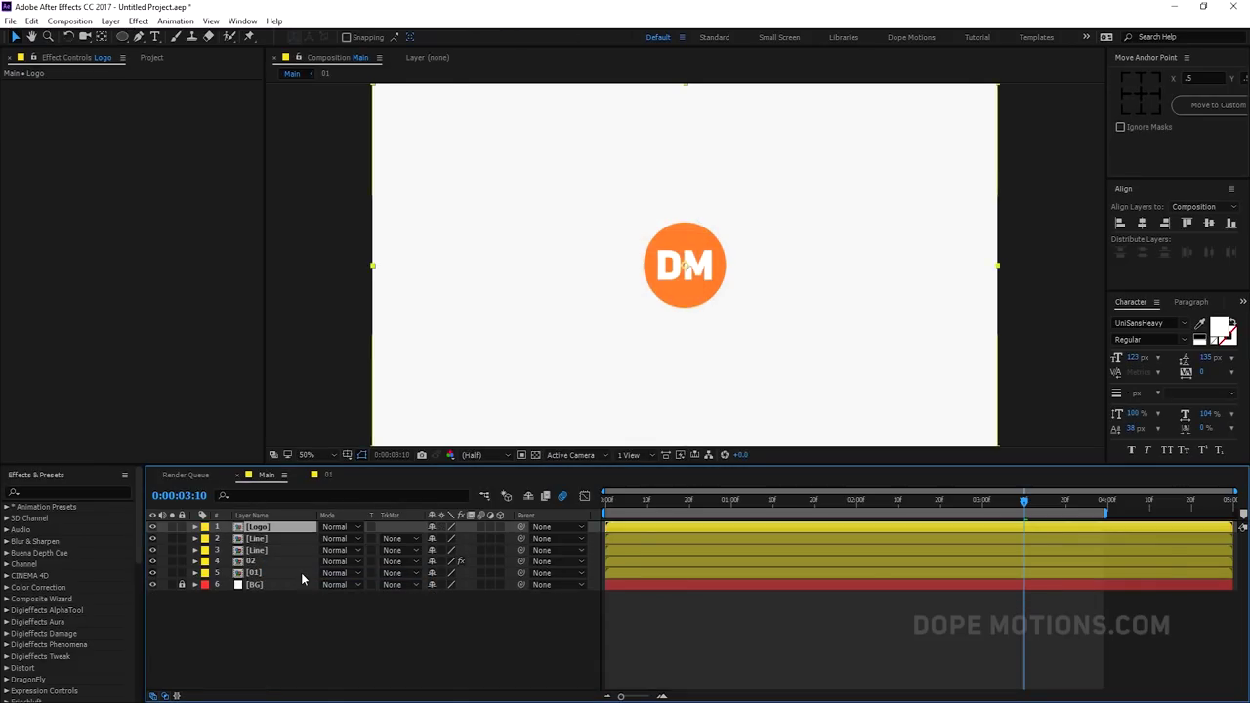
{"action": "left_click", "coordinate": [251, 515]}
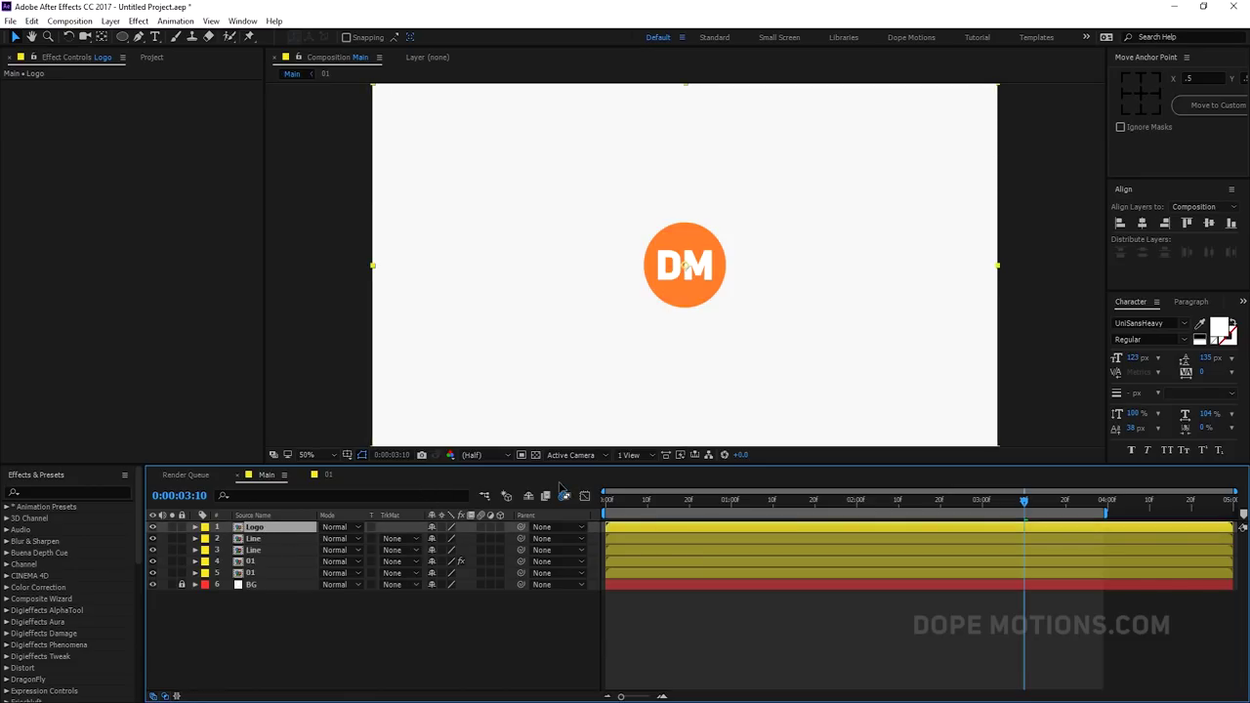
Set a 0% Scale keyframe on the Logo layer at 0:00:03:10
{"action": "key", "text": "s"}
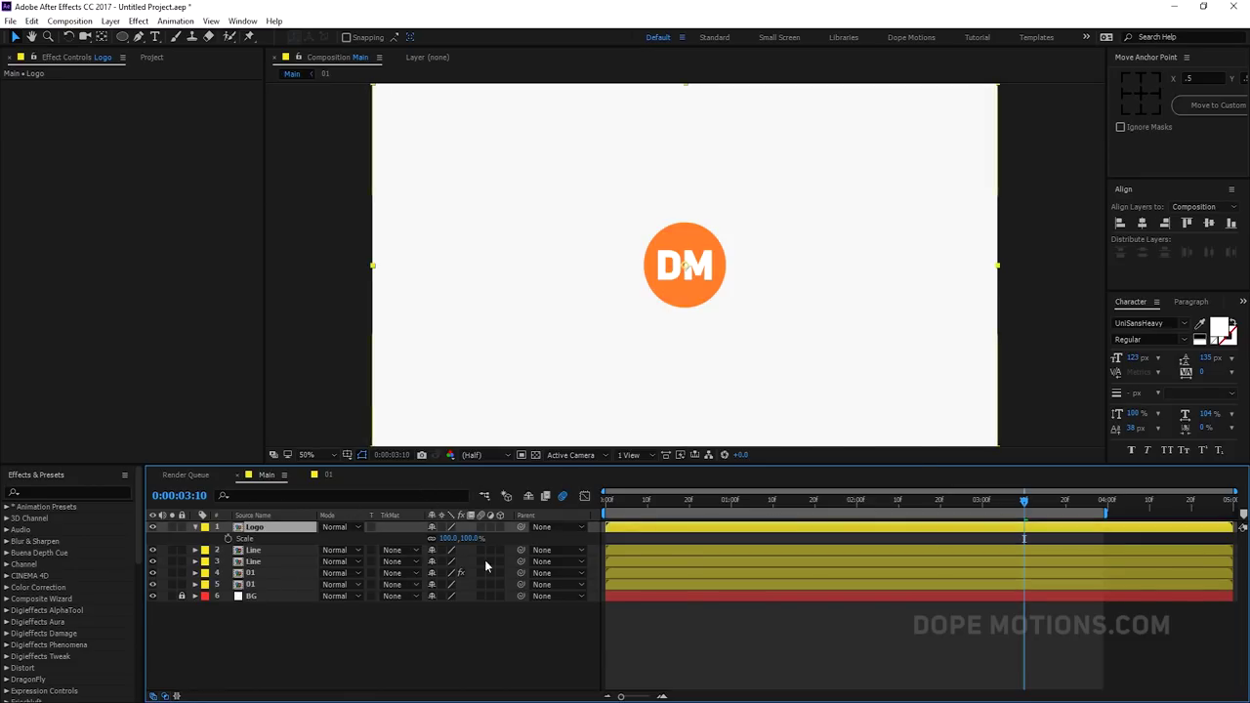
{"action": "mouse_move", "coordinate": [1023, 505]}
{"action": "left_mouse_down"}
{"action": "mouse_move", "coordinate": [986, 505]}
{"action": "mouse_move", "coordinate": [1022, 507]}
{"action": "left_mouse_up"}
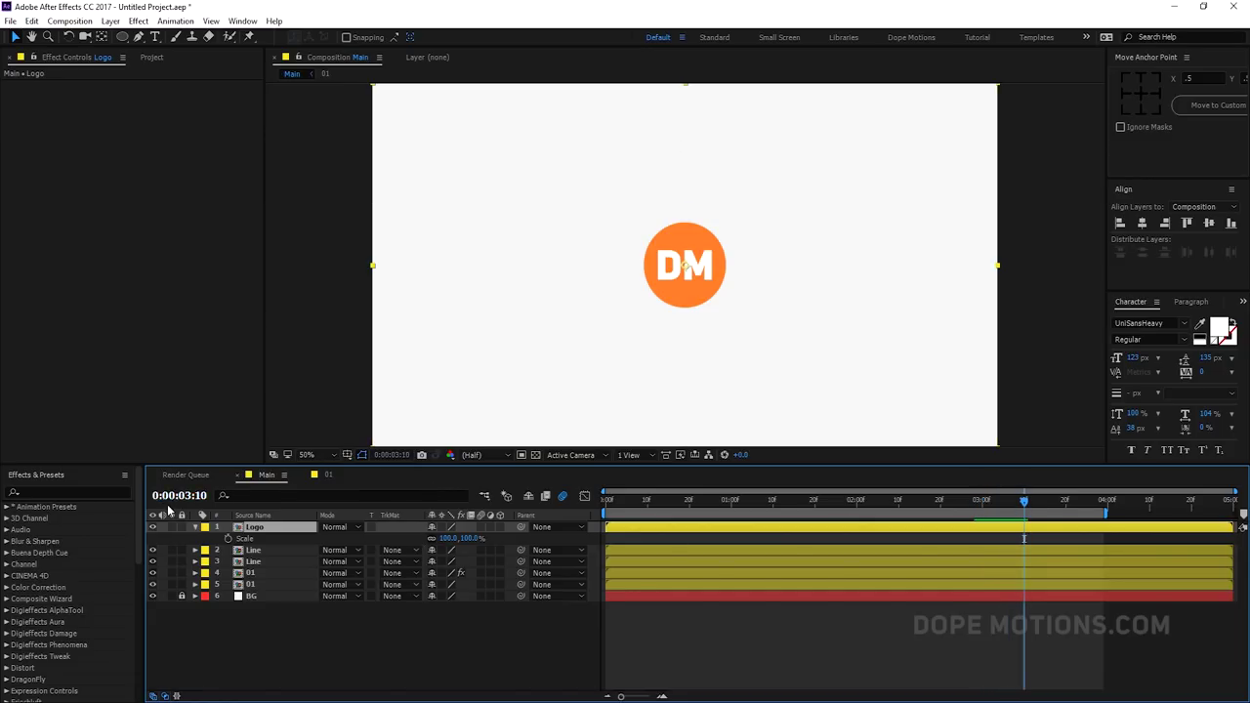
{"action": "left_click", "coordinate": [229, 541]}
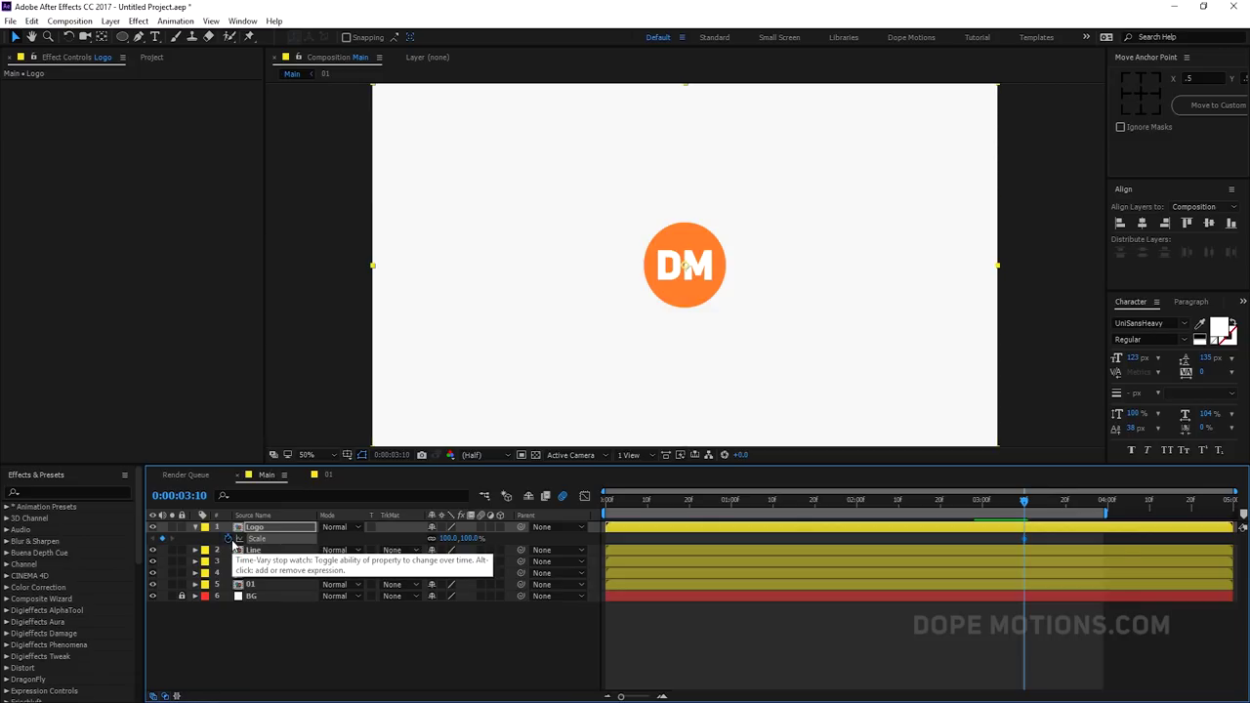
{"action": "left_click", "coordinate": [447, 538]}
{"action": "type", "text": "0"}
{"action": "key", "text": "Return"}
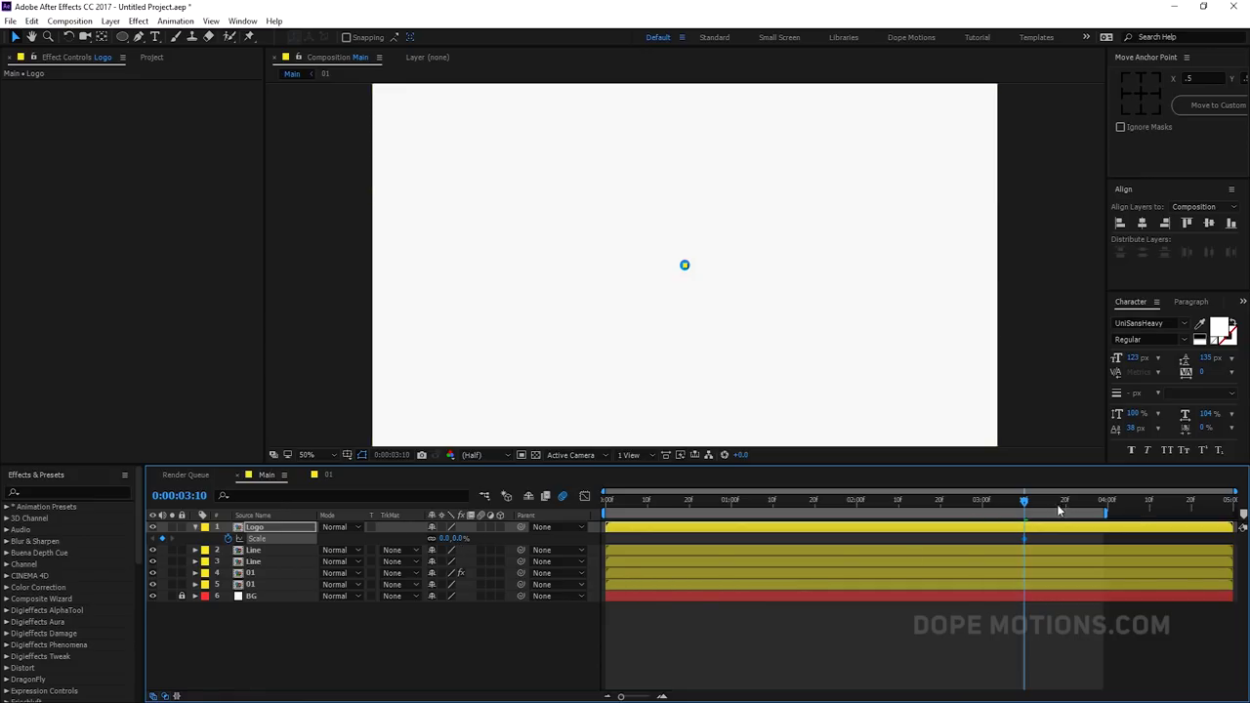
Add a 100% Scale keyframe at 0:00:04:10 and view both keyframes in the Graph Editor
{"action": "left_click_drag", "start_coordinate": [1026, 504], "coordinate": [1180, 510]}
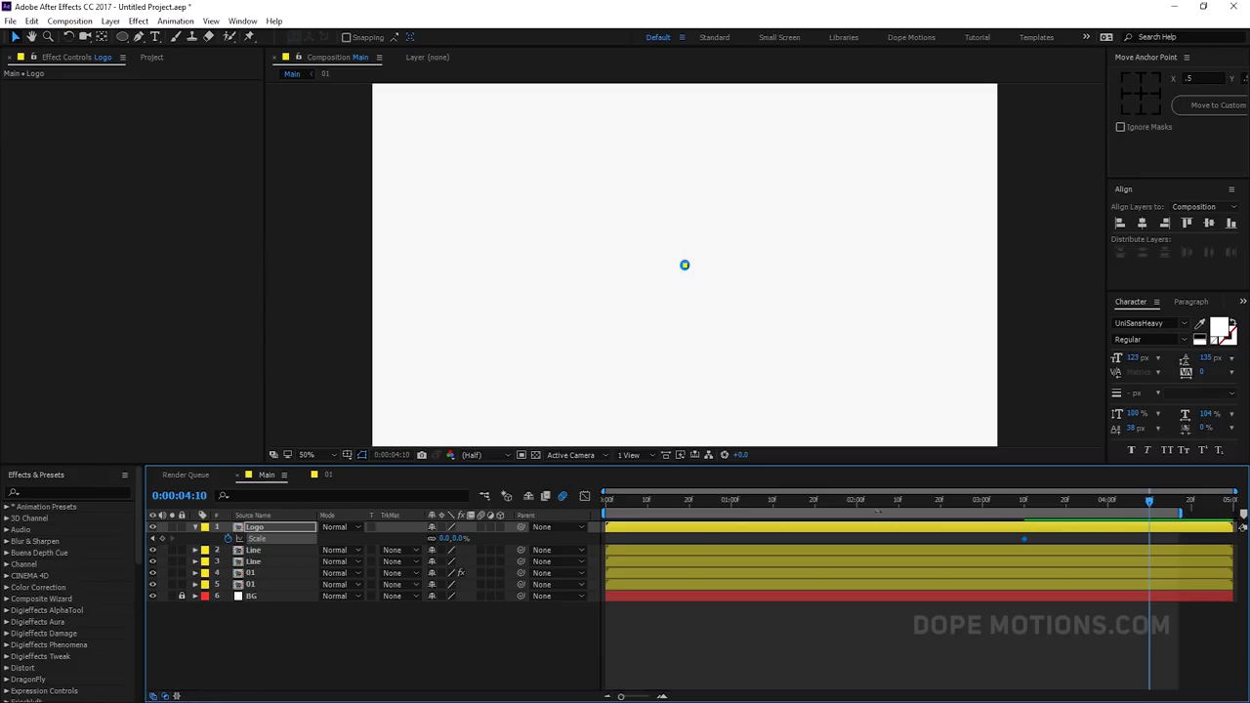
{"action": "left_click", "coordinate": [456, 539]}
{"action": "type", "text": "100"}
{"action": "key", "text": "Return"}
{"action": "left_click_drag", "start_coordinate": [1011, 543], "coordinate": [1176, 555]}
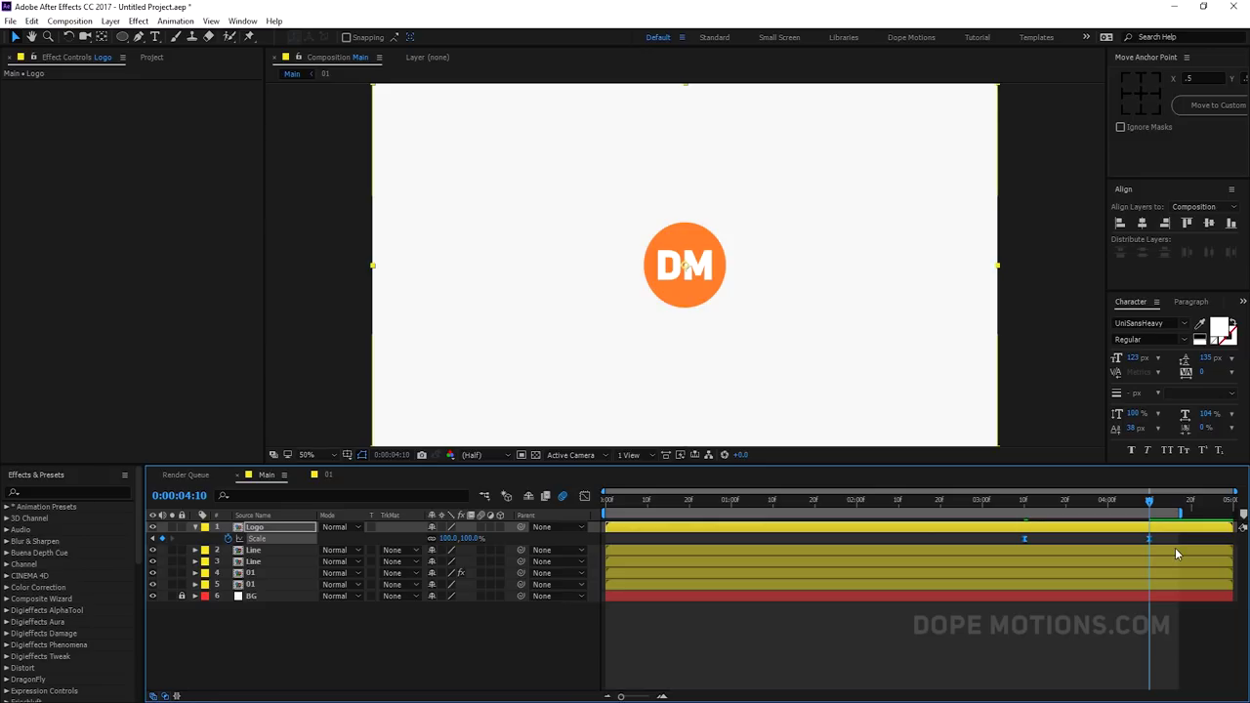
{"action": "left_click", "coordinate": [587, 497]}
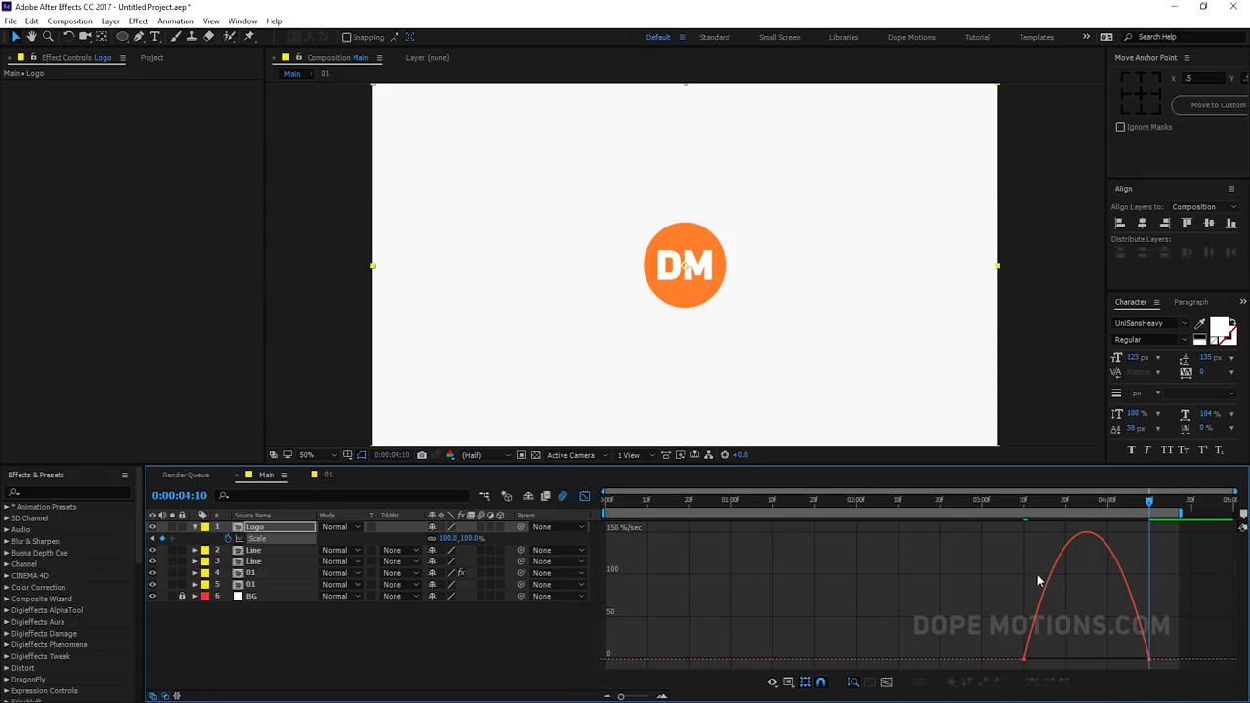
Ease the Logo's Scale value curve to overshoot to about 107% before settling at 100%, then preview
{"action": "right_click", "coordinate": [998, 579]}
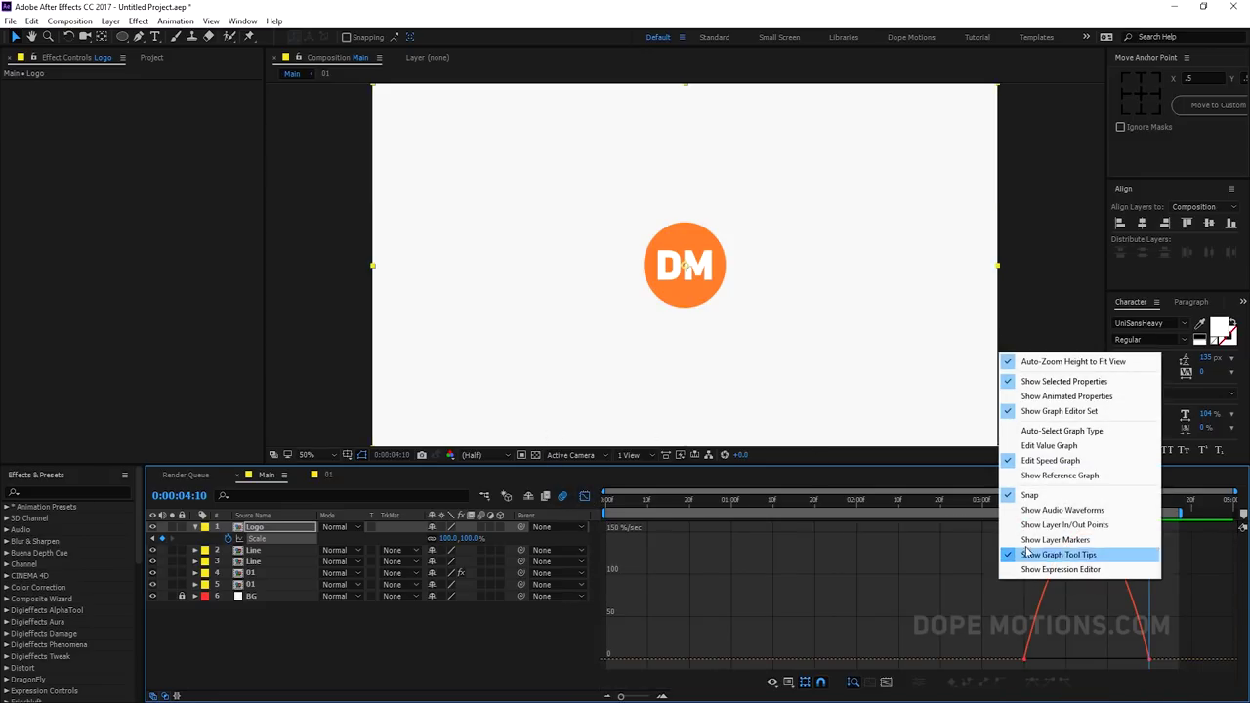
{"action": "left_click", "coordinate": [1053, 451]}
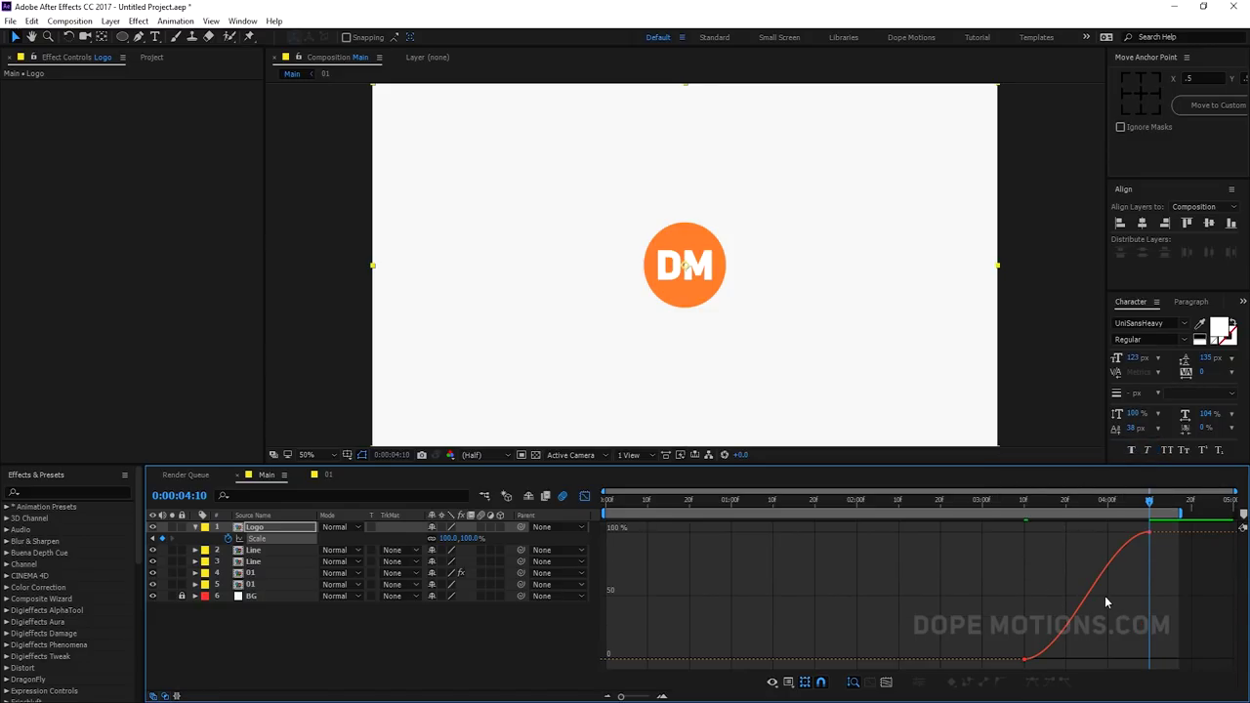
{"action": "left_click_drag", "start_coordinate": [1013, 643], "coordinate": [1026, 586]}
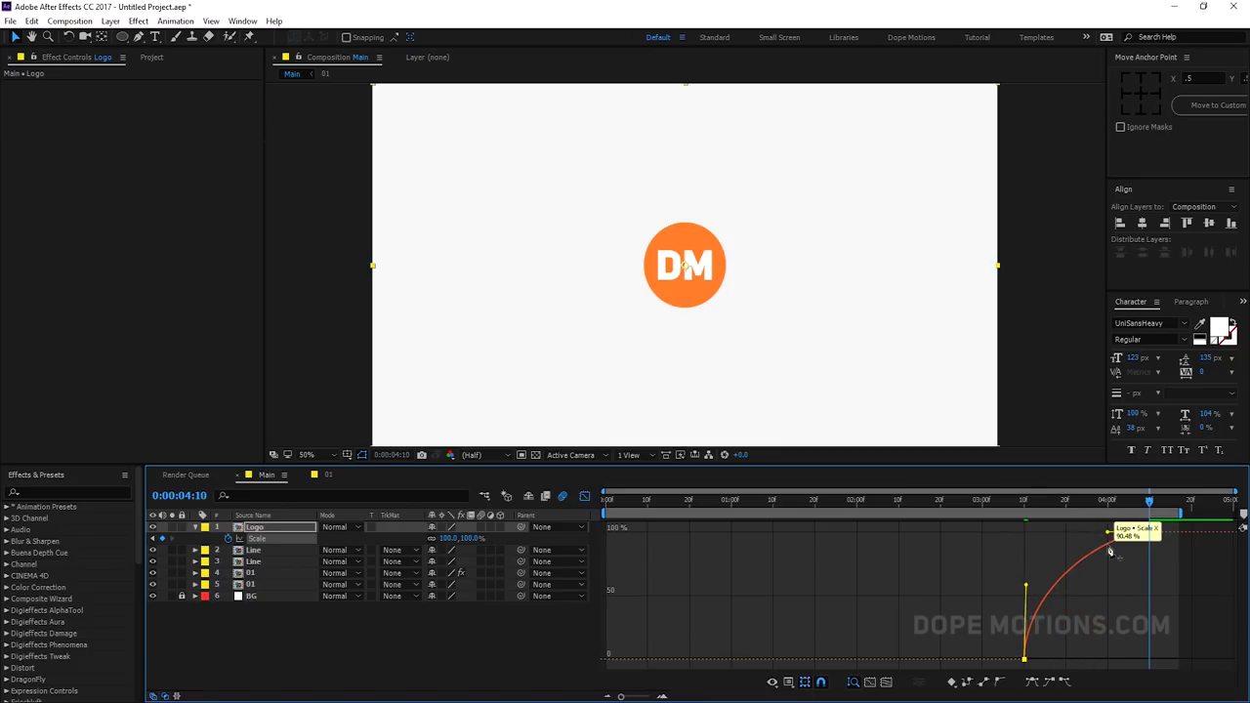
{"action": "mouse_move", "coordinate": [1109, 533]}
{"action": "left_mouse_down"}
{"action": "mouse_move", "coordinate": [1109, 545]}
{"action": "mouse_move", "coordinate": [1110, 532]}
{"action": "mouse_move", "coordinate": [1130, 541]}
{"action": "left_mouse_up"}
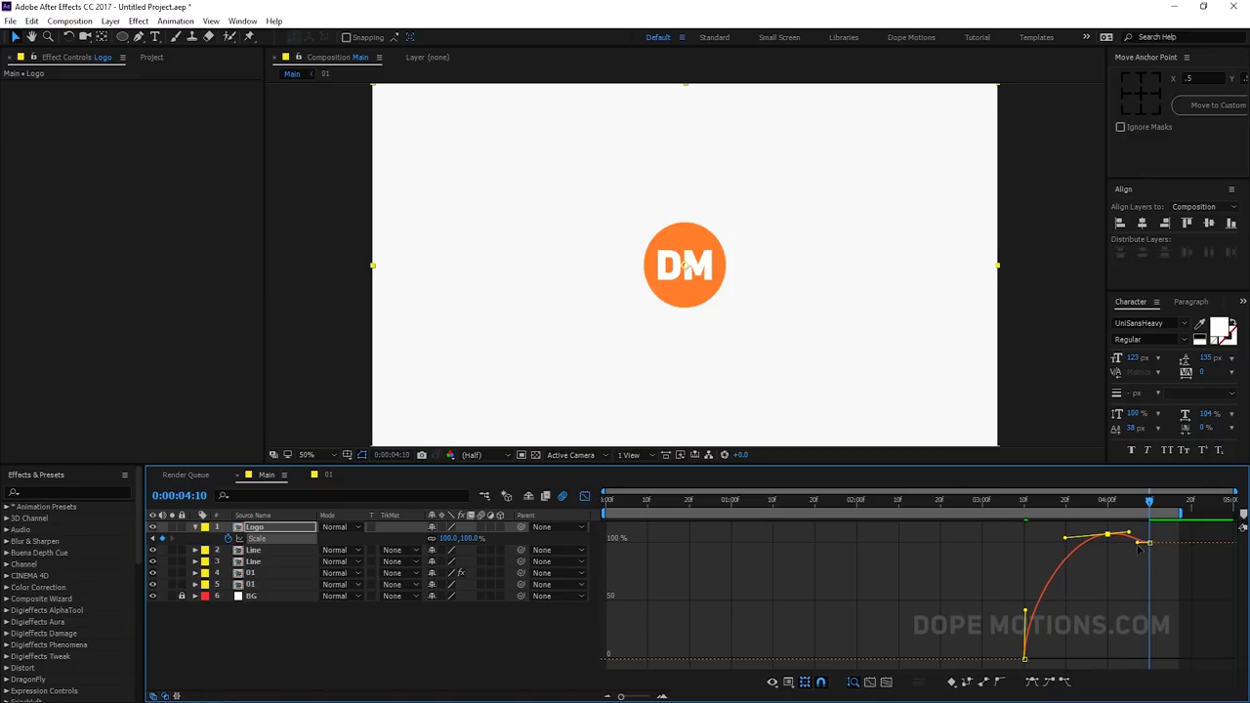
{"action": "left_click", "coordinate": [1138, 548]}
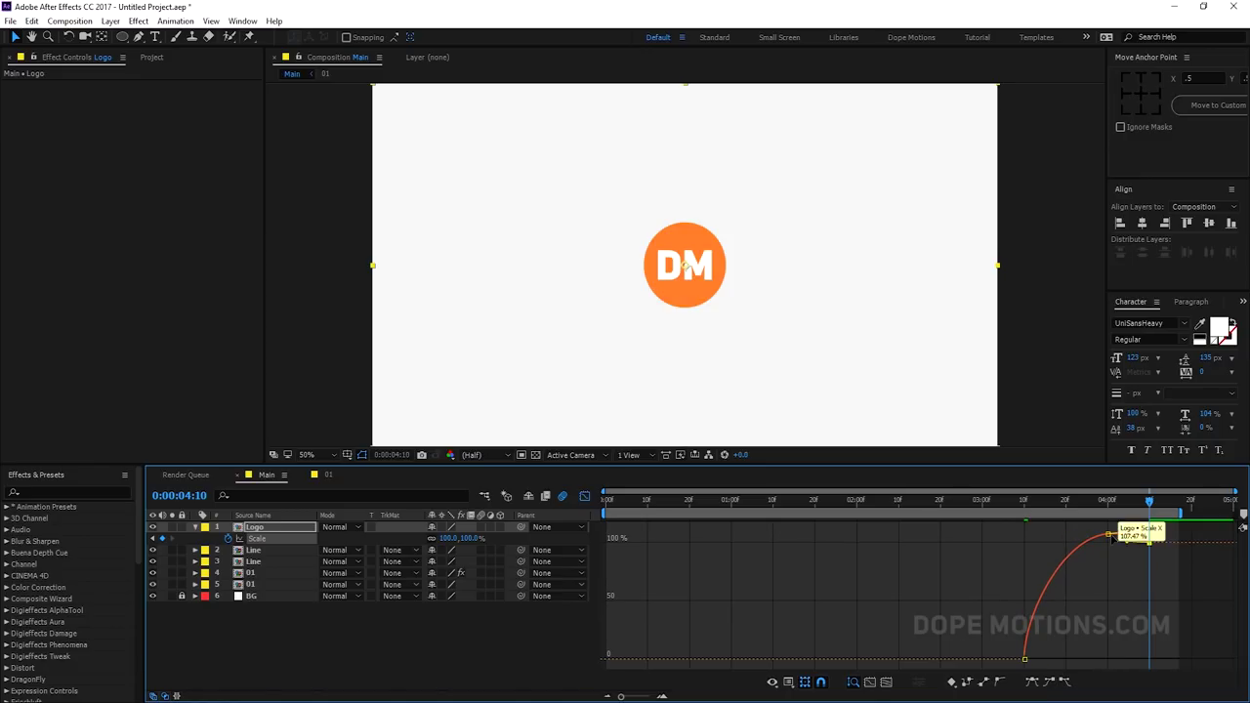
{"action": "left_click", "coordinate": [1110, 536]}
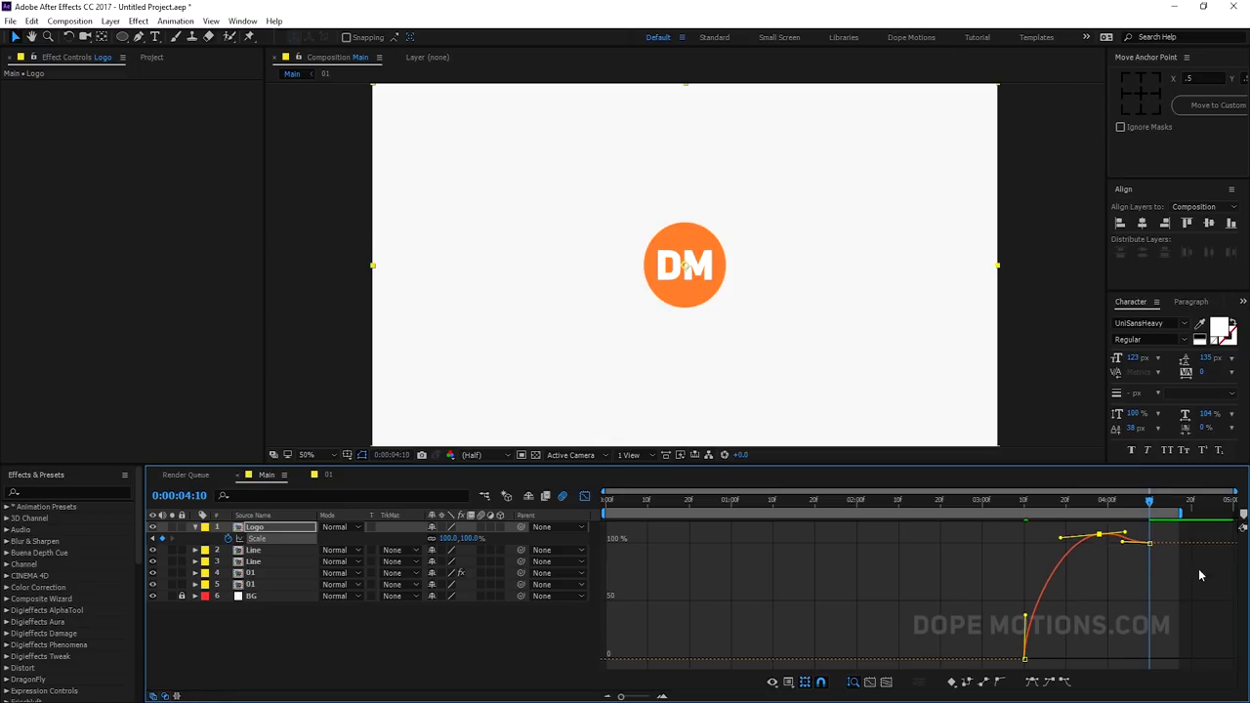
{"action": "left_click", "coordinate": [1020, 501]}
{"action": "key", "text": "space"}
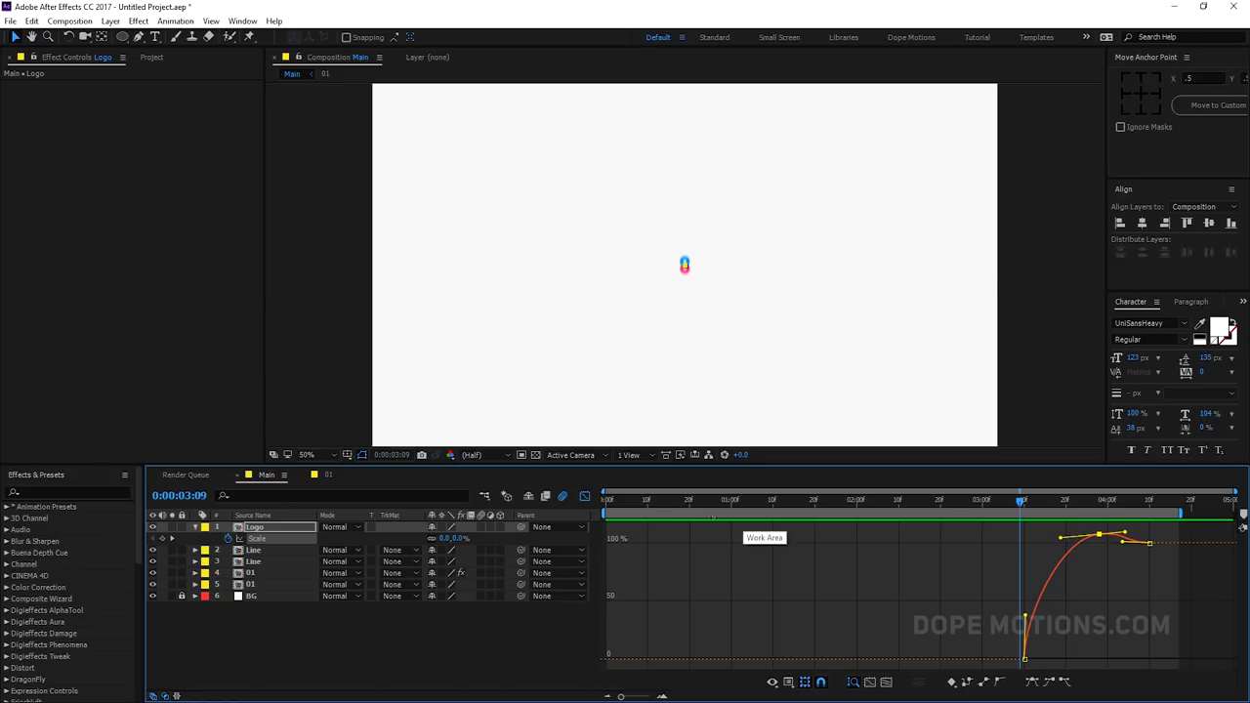
Move the Logo's later Scale keyframes earlier in time
{"action": "left_click", "coordinate": [585, 497]}
{"action": "left_click_drag", "start_coordinate": [1098, 543], "coordinate": [1063, 547]}
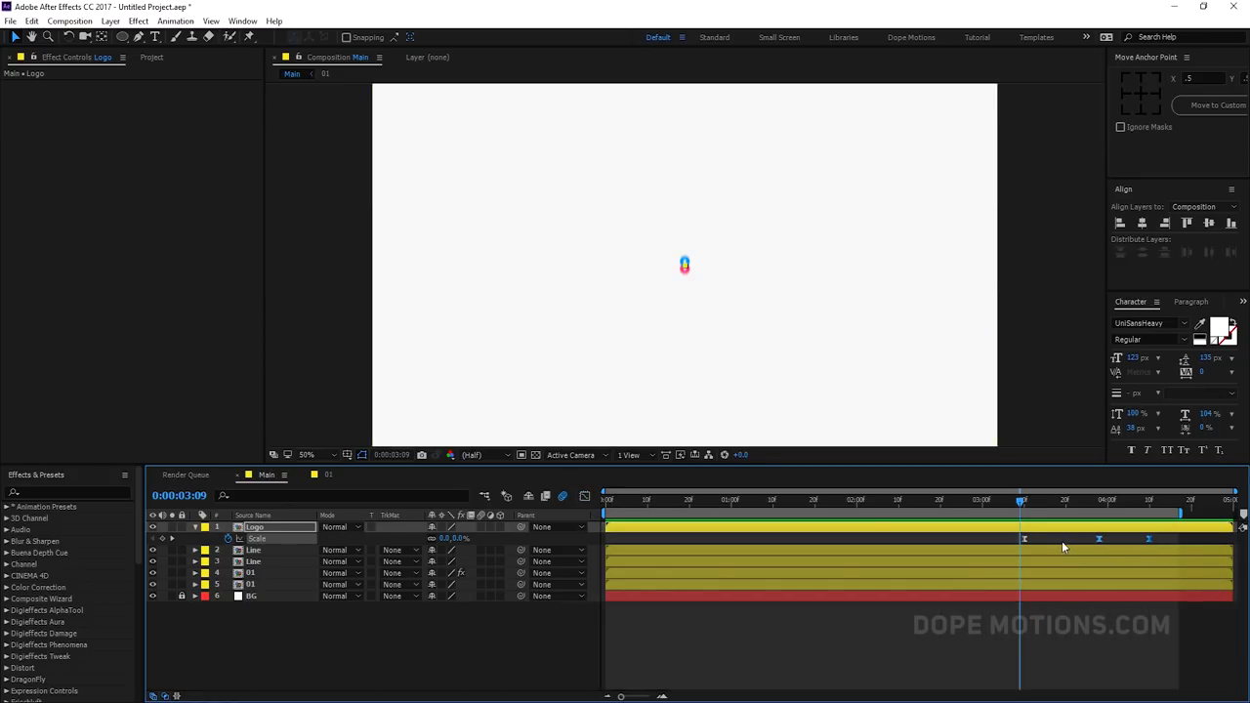
{"action": "left_click_drag", "start_coordinate": [1149, 538], "coordinate": [1056, 540]}
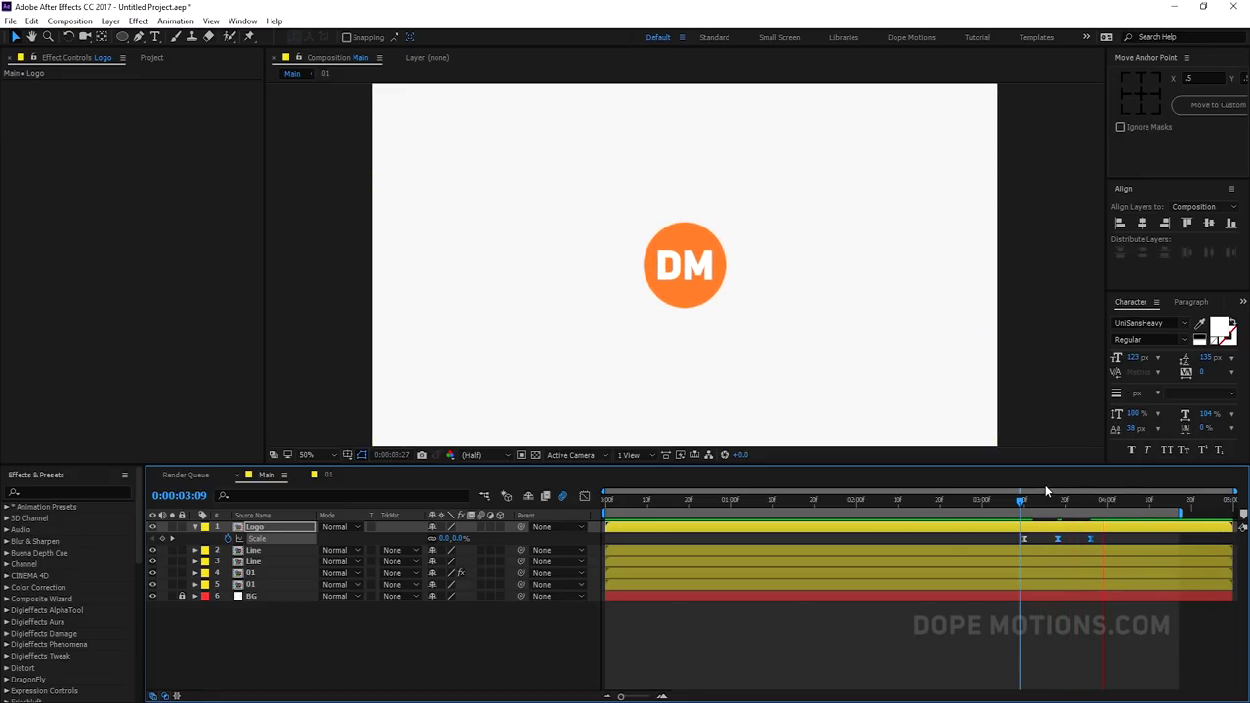
Preview the animation from 0:00:02:25 and collapse the Logo layer
{"action": "left_click_drag", "start_coordinate": [1022, 501], "coordinate": [963, 504]}
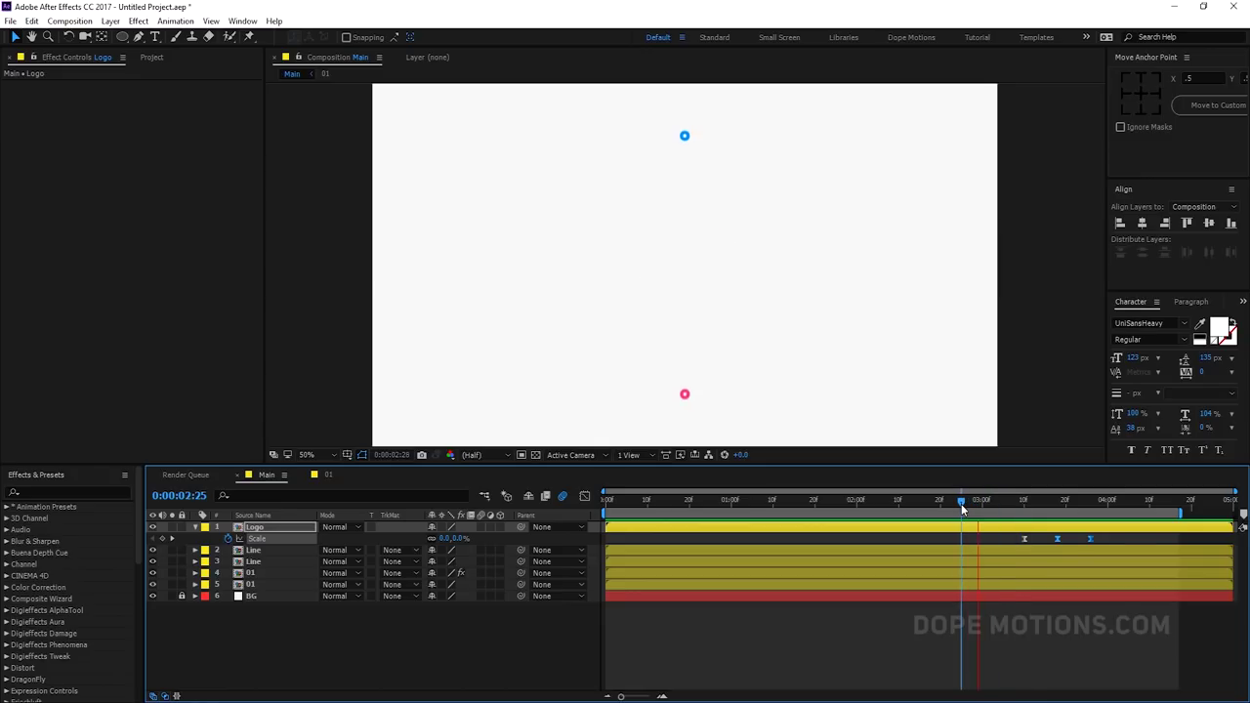
{"action": "key", "text": "space"}
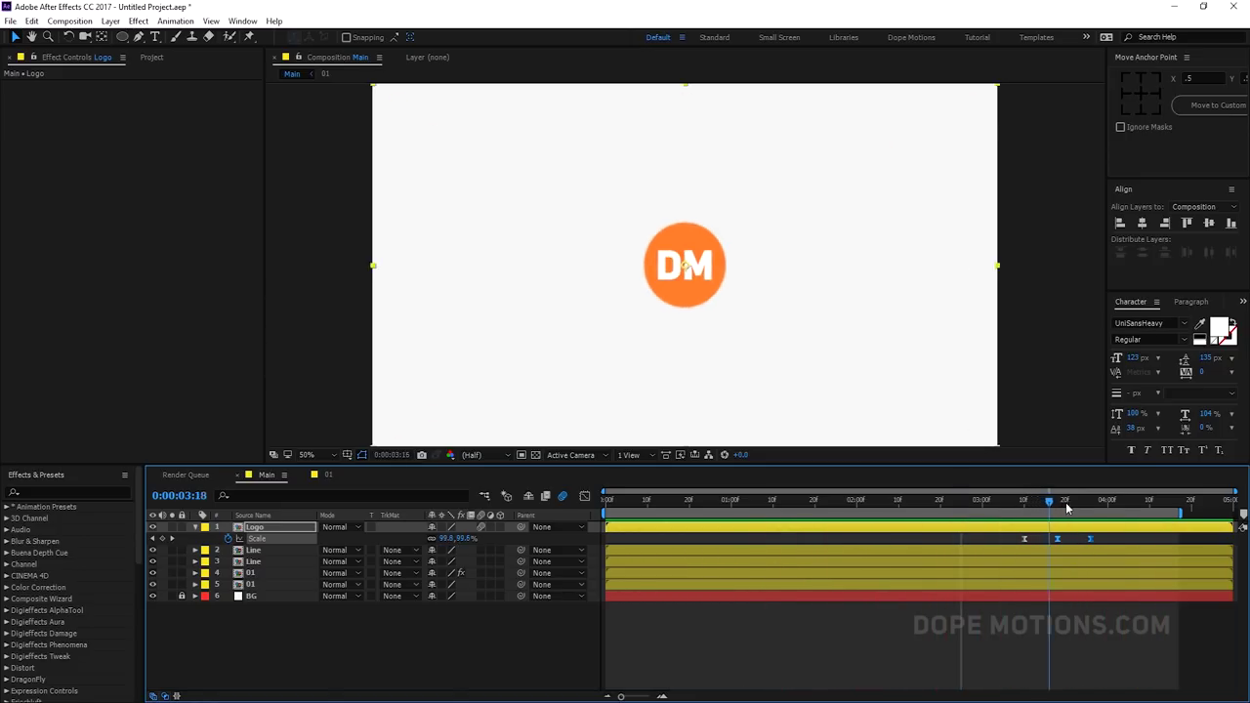
{"action": "key", "text": "space"}
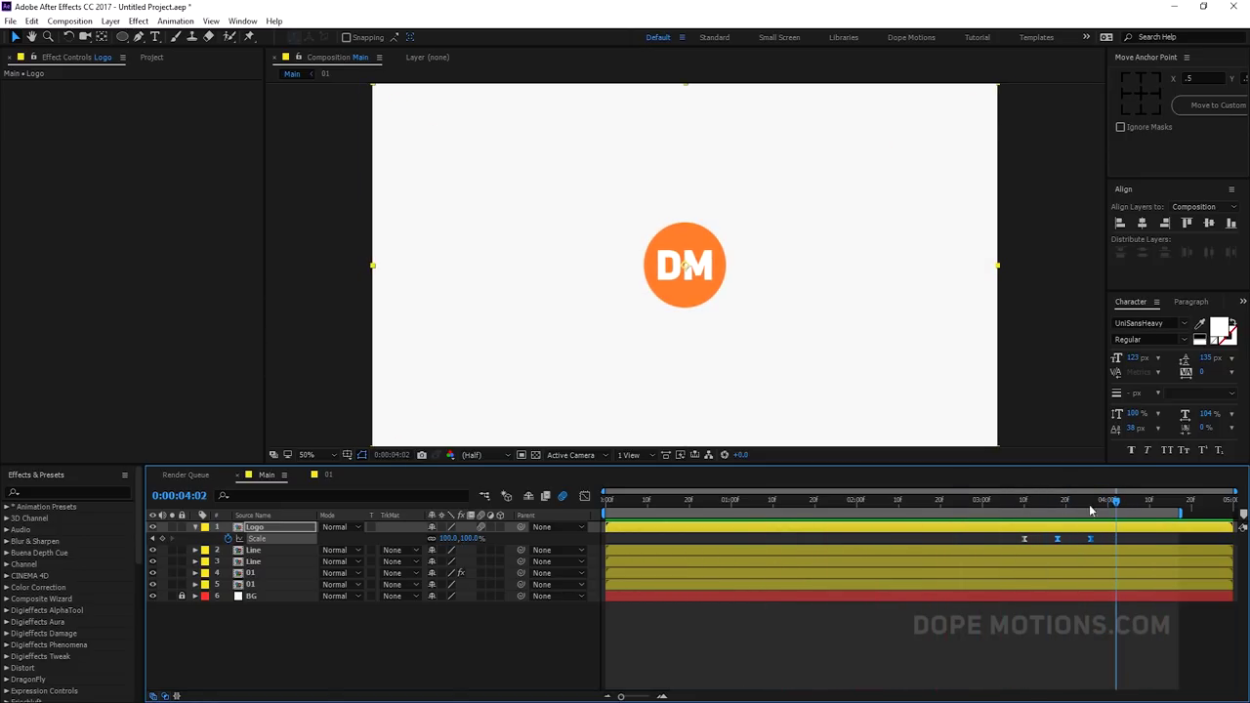
{"action": "left_click", "coordinate": [195, 528]}
{"action": "left_click", "coordinate": [349, 655]}
Add a full-frame ellipse shape layer with no fill
{"action": "left_click", "coordinate": [122, 37]}
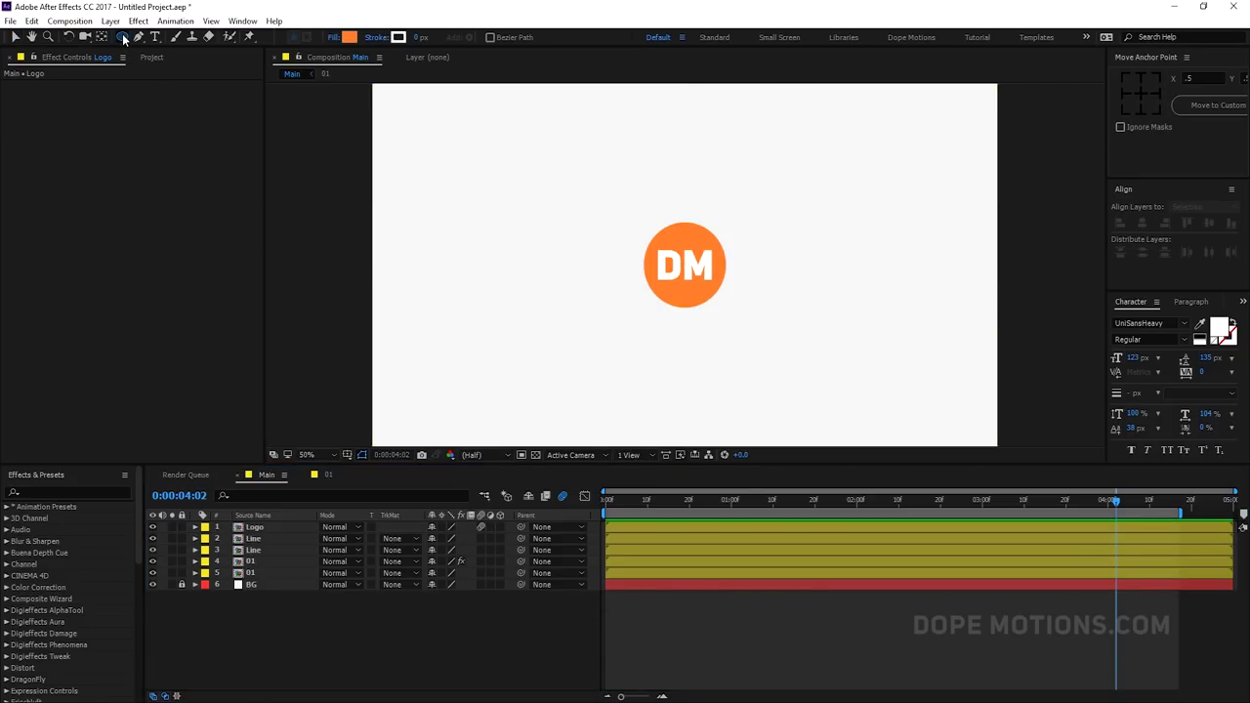
{"action": "double_click", "coordinate": [122, 37]}
{"action": "key", "text": "v"}
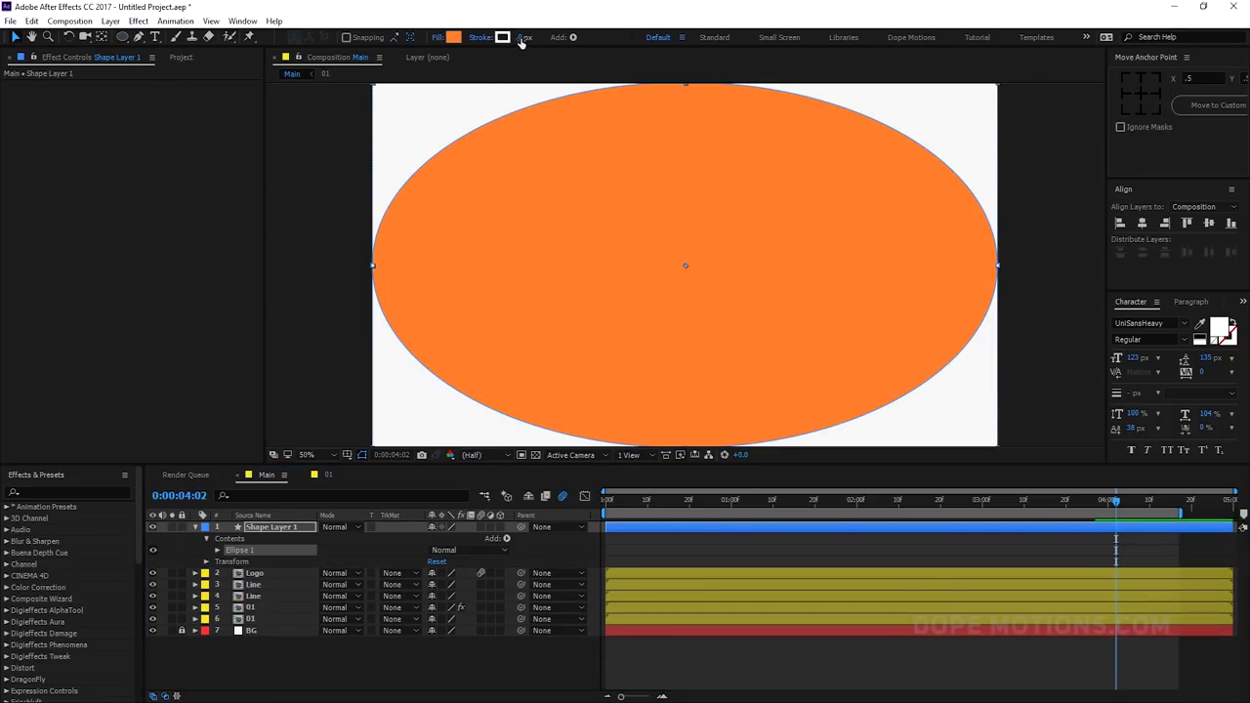
{"action": "left_click", "coordinate": [436, 38]}
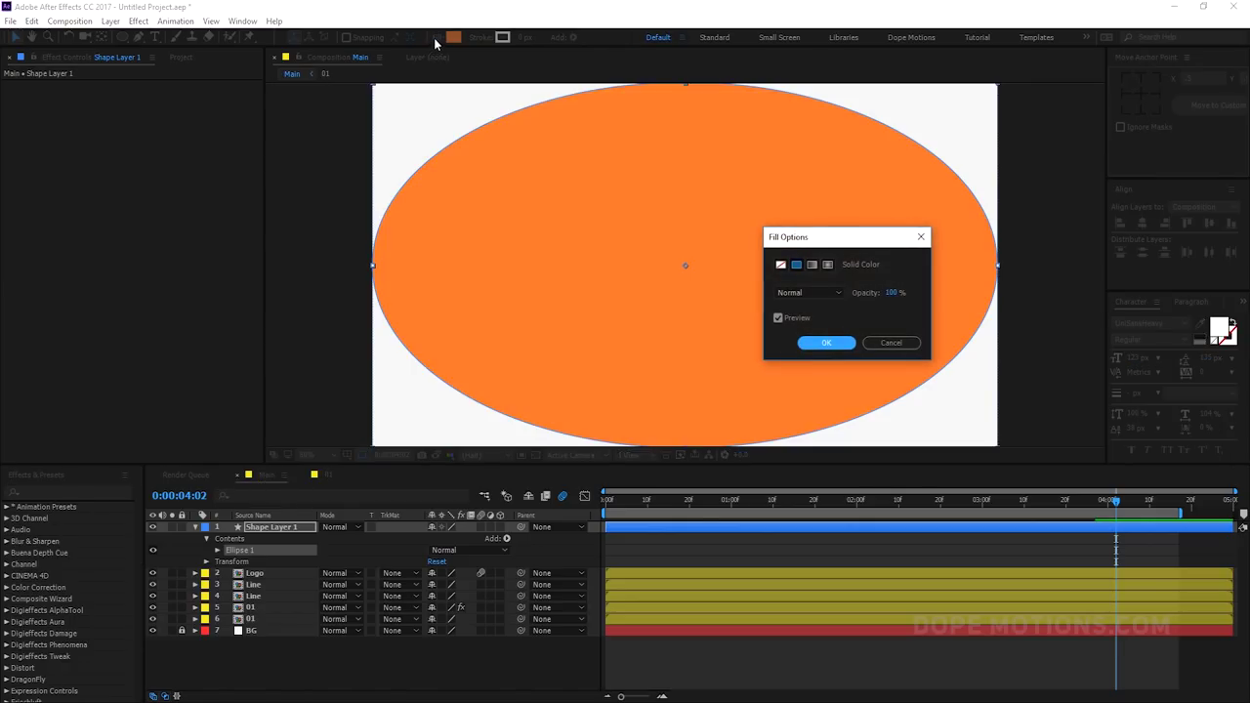
{"action": "left_click", "coordinate": [780, 264]}
{"action": "left_click", "coordinate": [826, 343]}
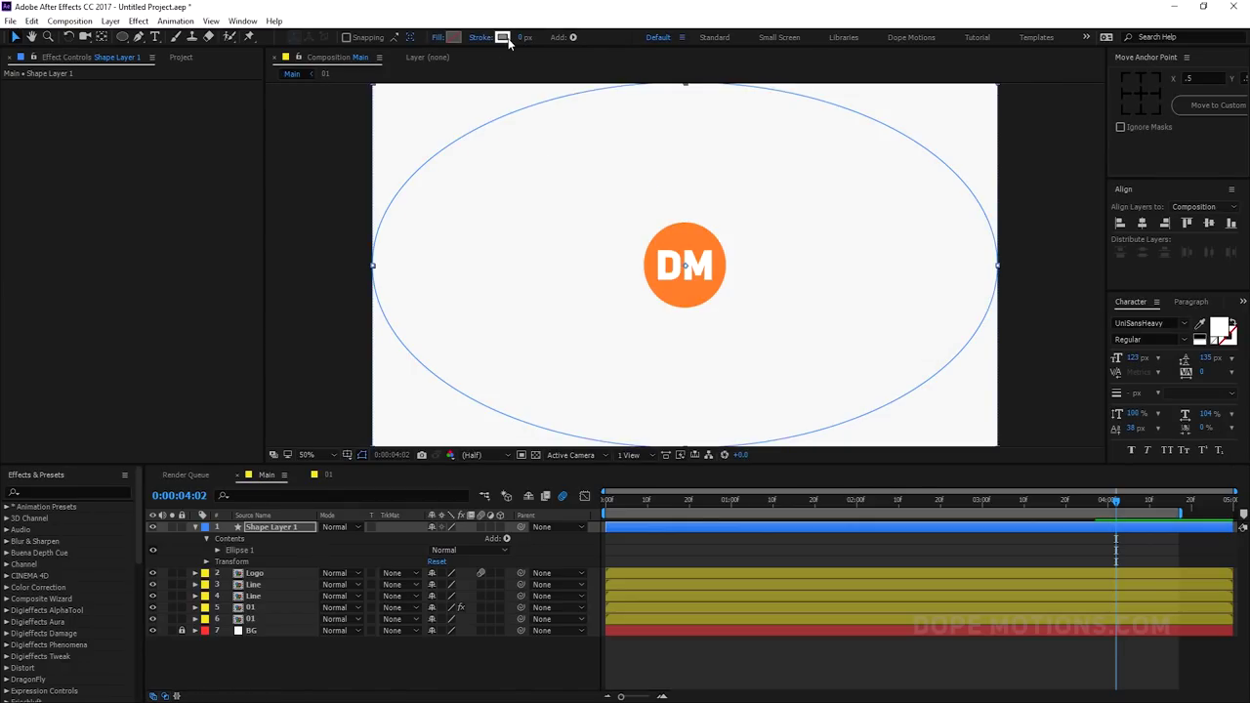
Give the ellipse a 26 px stroke sampled from the DM logo's orange
{"action": "left_click", "coordinate": [502, 37]}
{"action": "left_click", "coordinate": [799, 474]}
{"action": "left_click", "coordinate": [704, 282]}
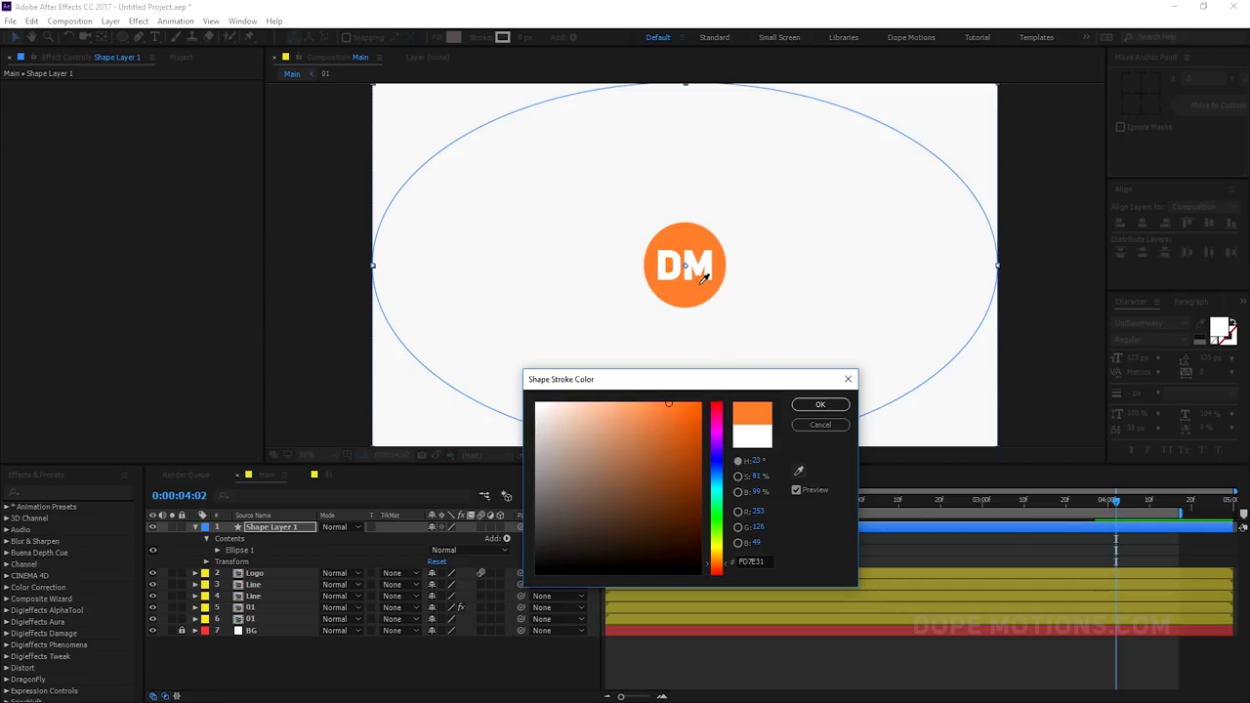
{"action": "left_click", "coordinate": [821, 405]}
{"action": "left_click_drag", "start_coordinate": [521, 37], "coordinate": [536, 42]}
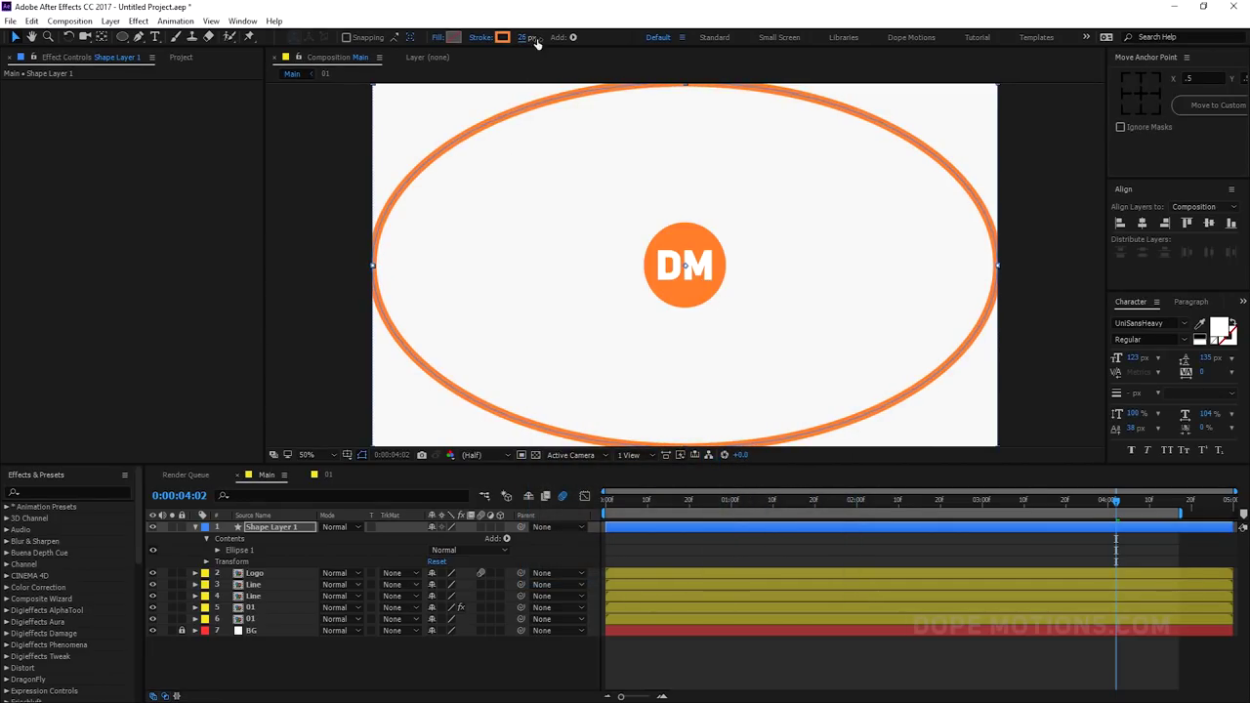
Begin renaming the shape layer, typing 'Pop'
{"action": "left_click", "coordinate": [259, 528]}
{"action": "key", "text": "Return"}
{"action": "type", "text": "Popup"}
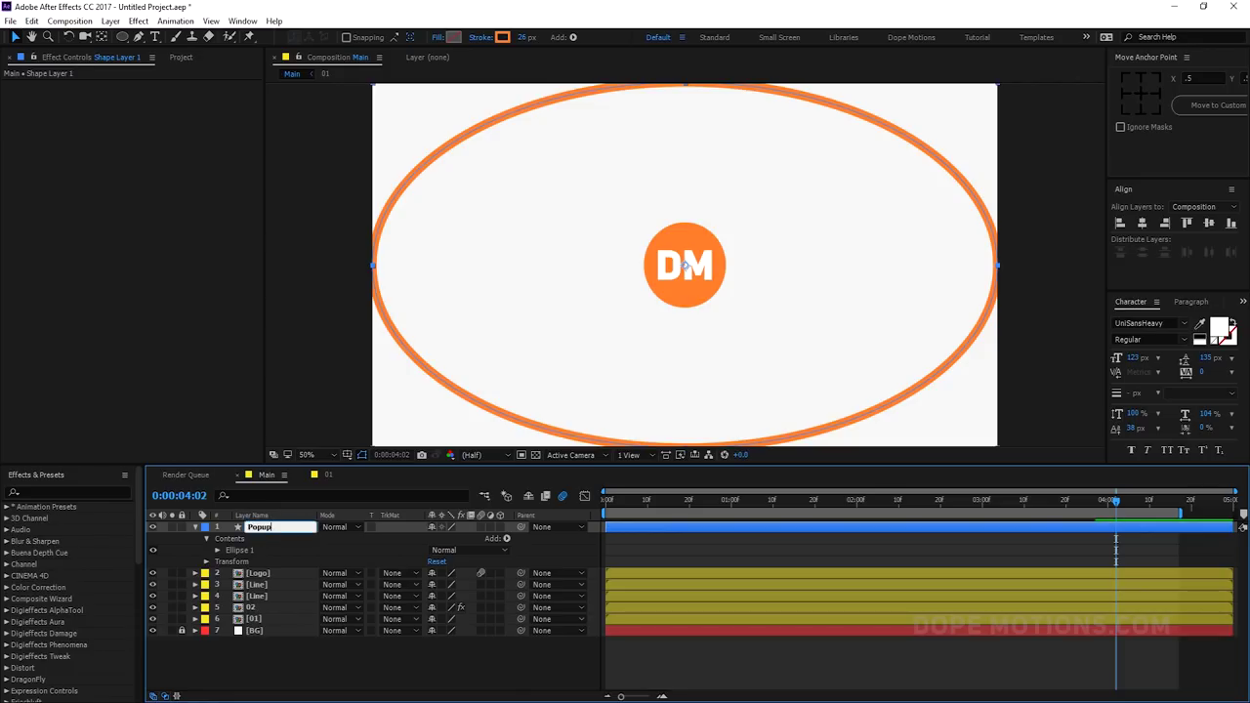
Confirm the name Popup and set the Ellipse Path 1 Size to 500×500
{"action": "key", "text": "Return"}
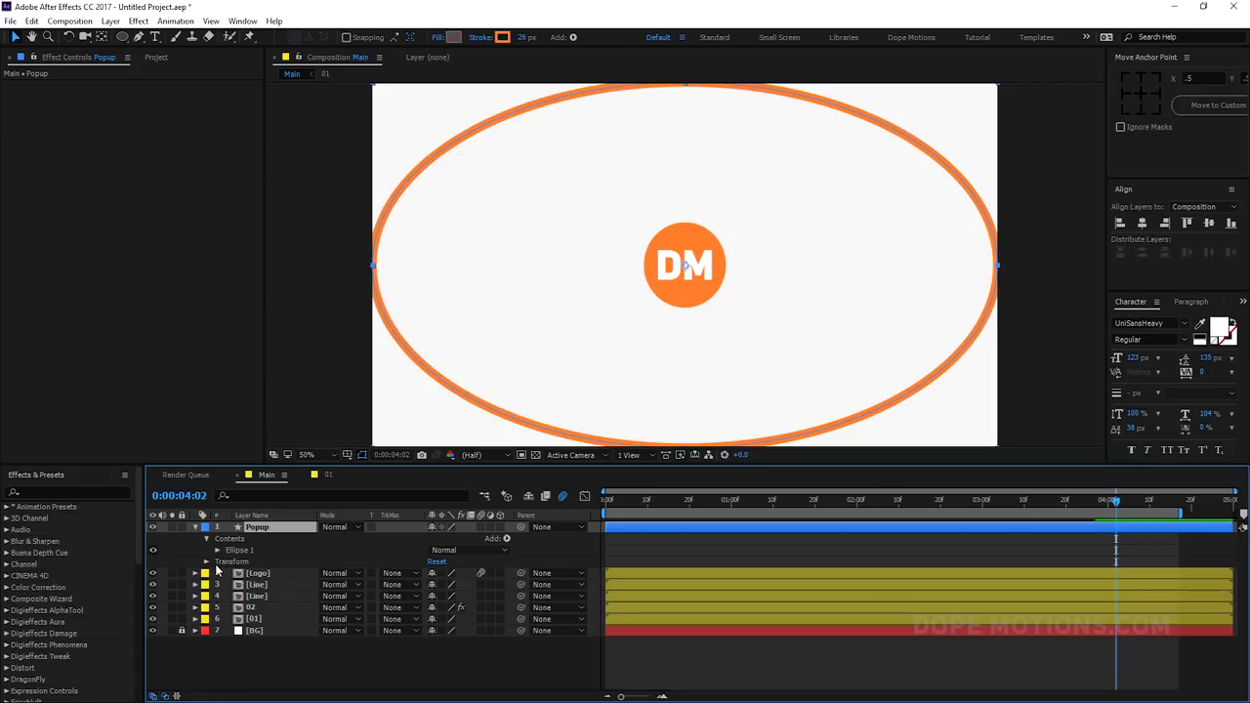
{"action": "left_click", "coordinate": [217, 550]}
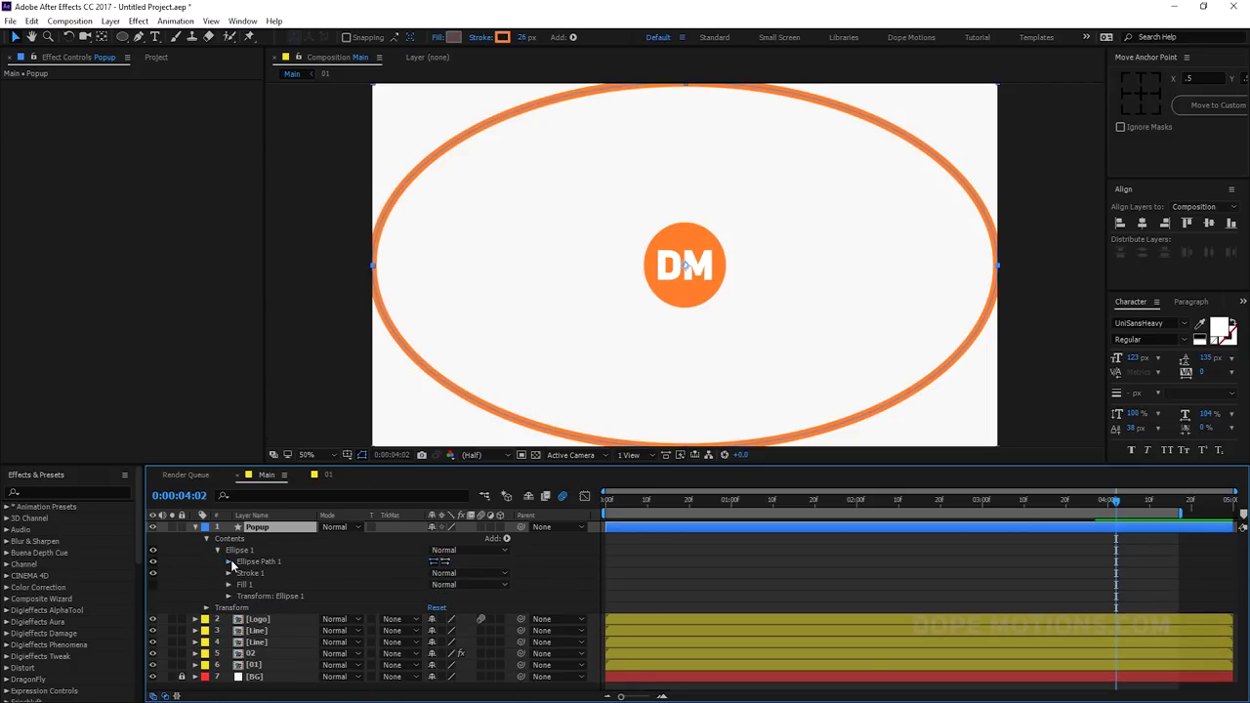
{"action": "left_click", "coordinate": [229, 561]}
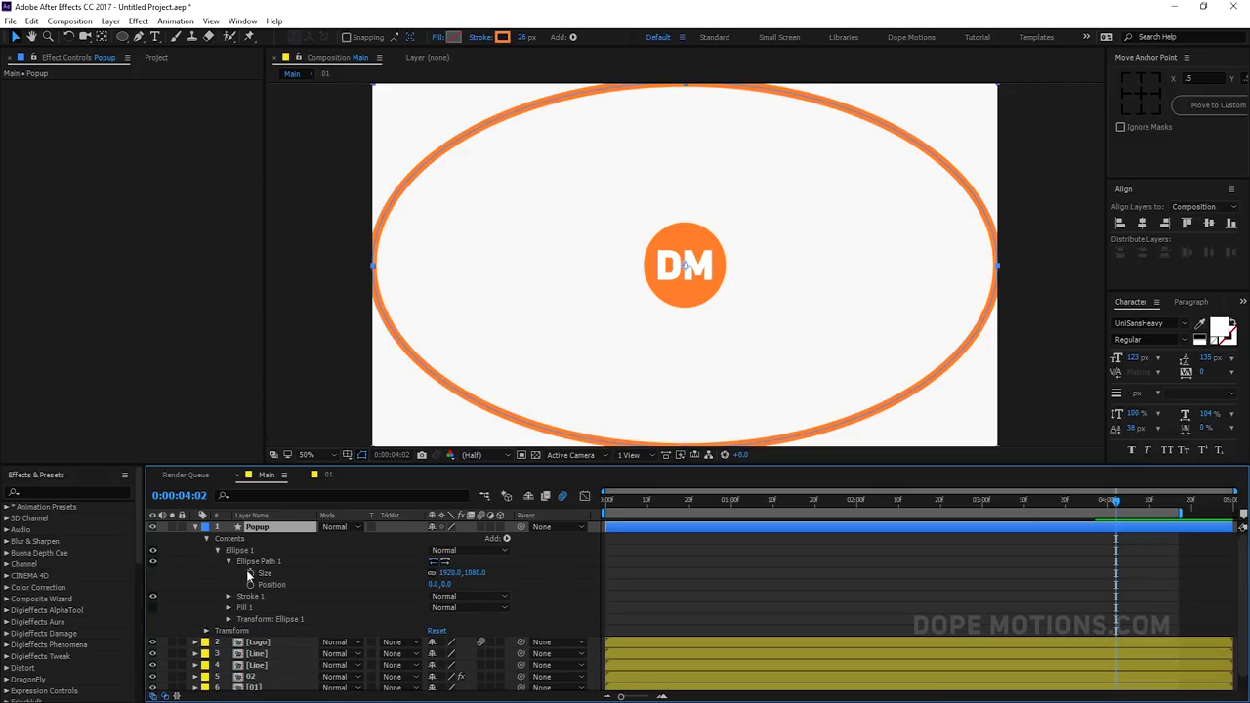
{"action": "left_click", "coordinate": [447, 572]}
{"action": "type", "text": "500"}
{"action": "key", "text": "Return"}
{"action": "left_click", "coordinate": [473, 574]}
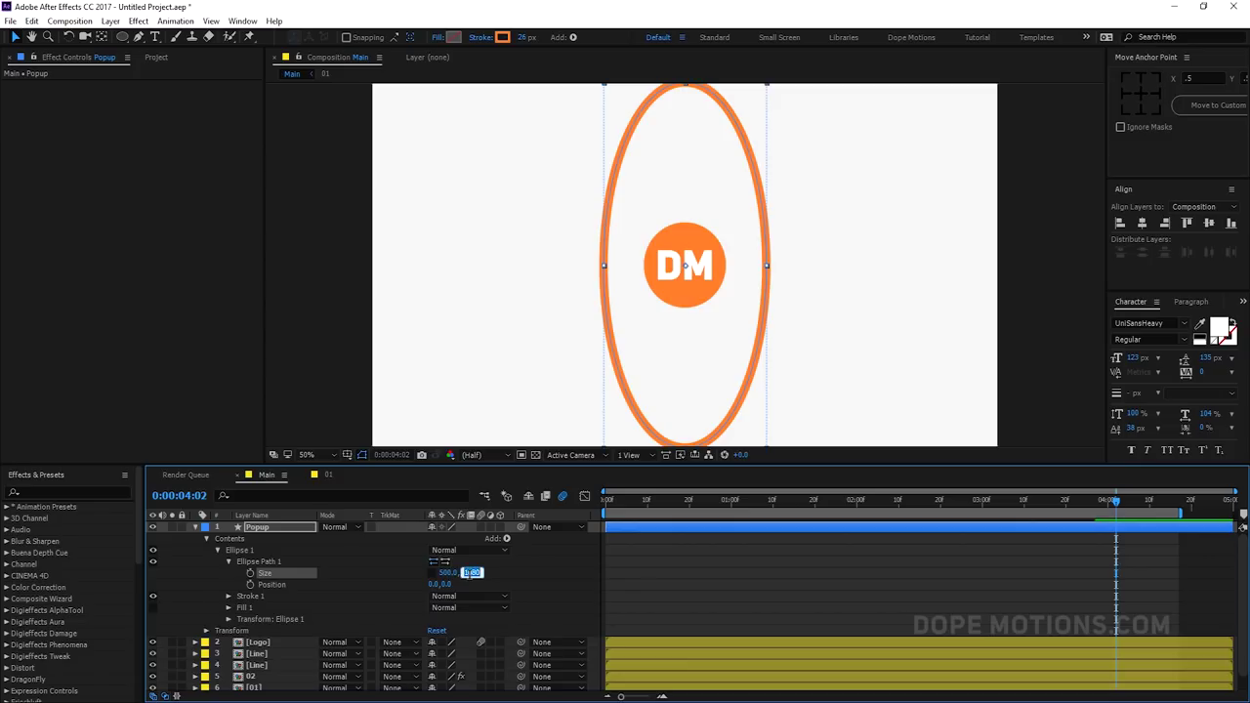
{"action": "type", "text": "500"}
{"action": "key", "text": "Return"}
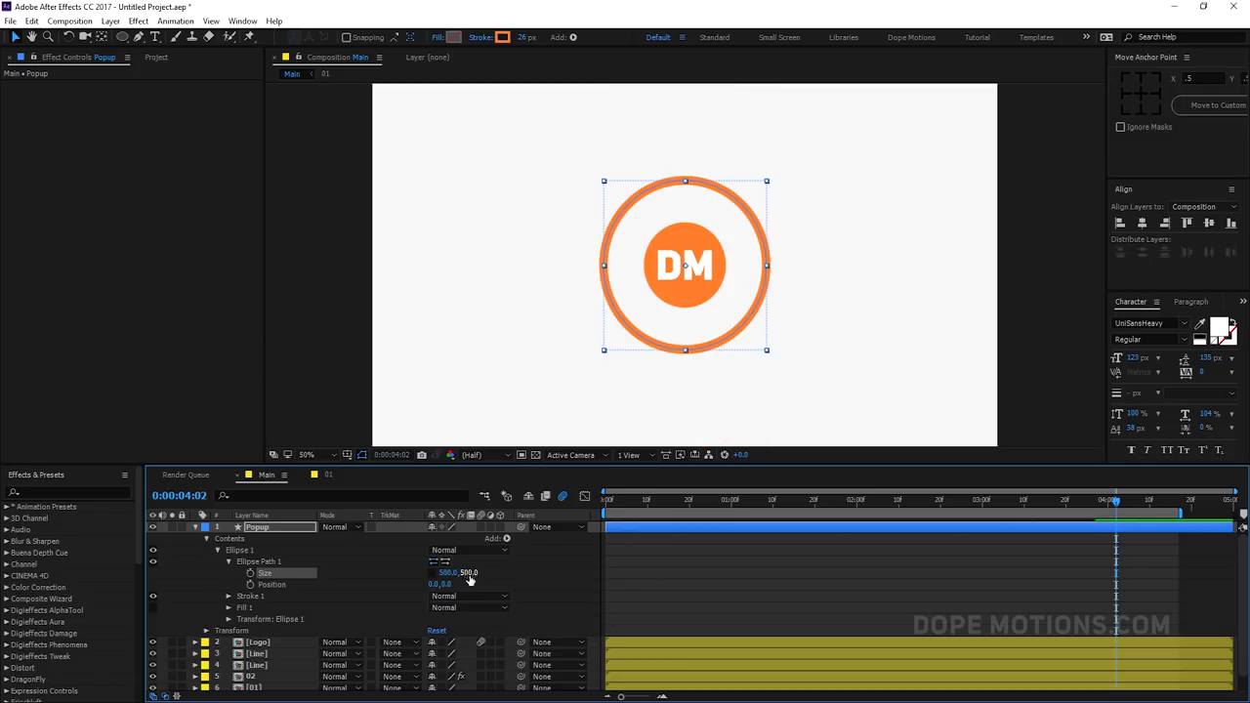
Keyframe the ellipse Size from 0 at 0:00:03:10 to about 370 at 0:00:03:20
{"action": "left_click_drag", "start_coordinate": [440, 578], "coordinate": [300, 578]}
{"action": "left_click_drag", "start_coordinate": [984, 485], "coordinate": [1026, 521]}
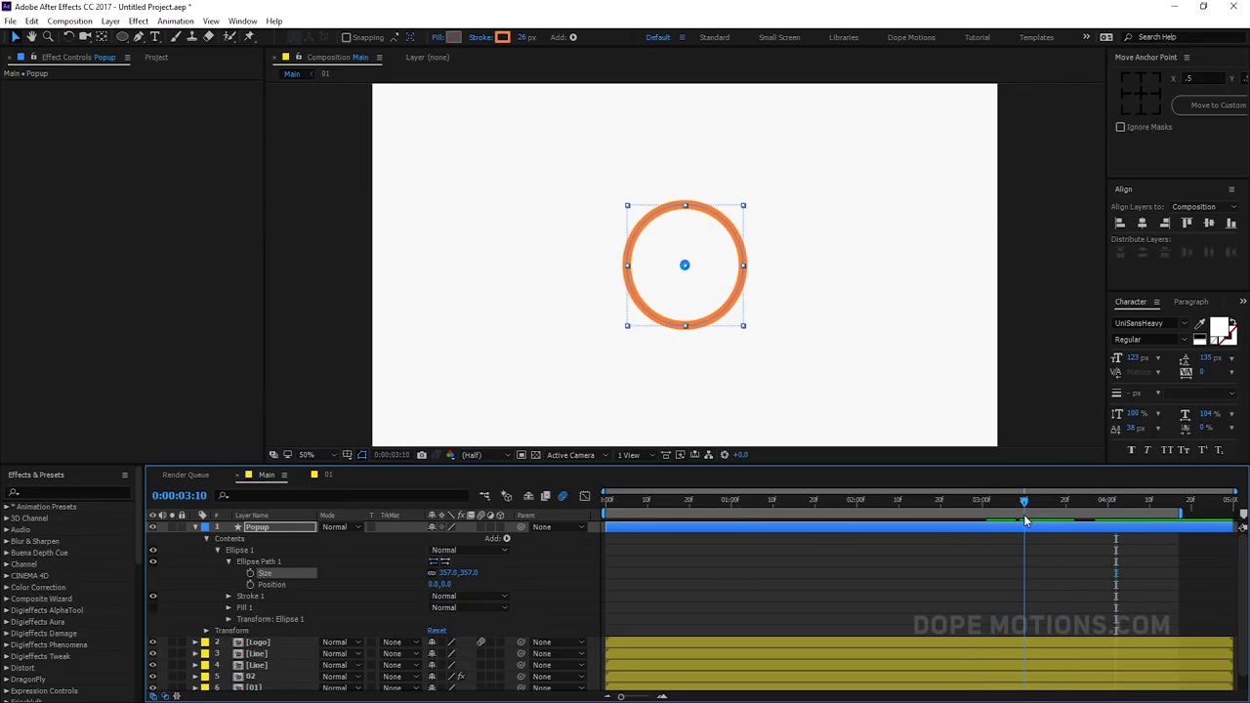
{"action": "left_click", "coordinate": [470, 573]}
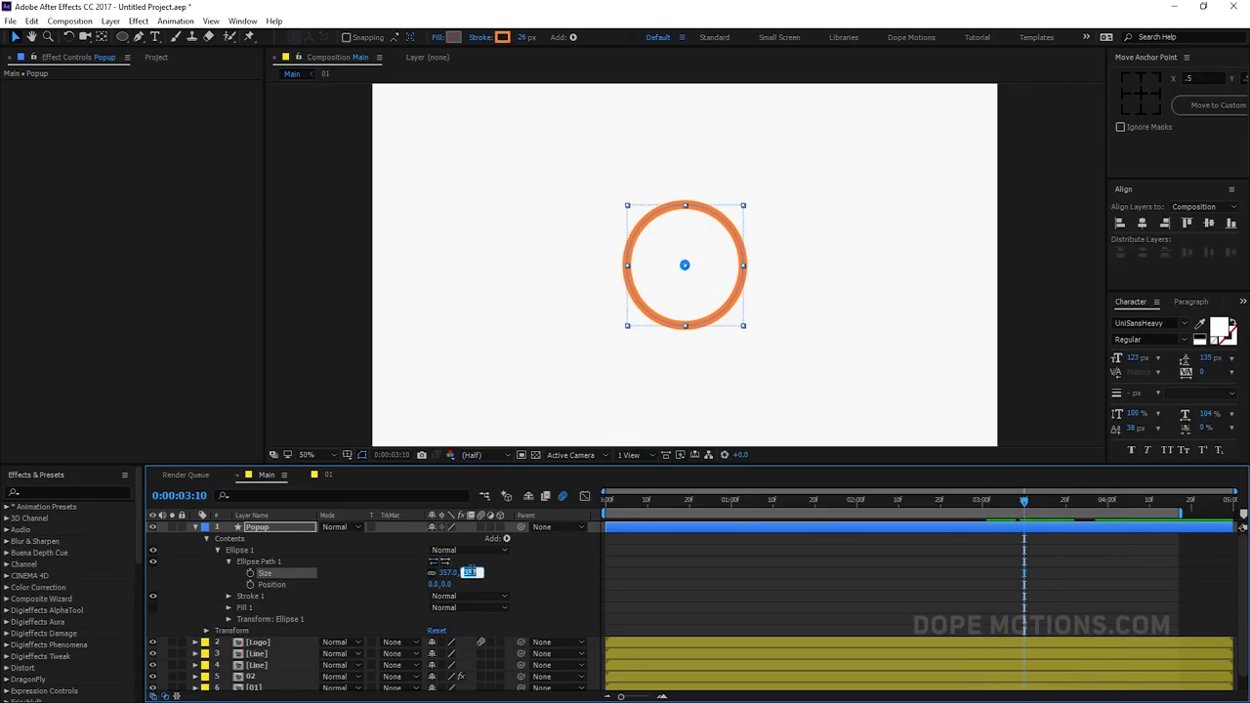
{"action": "type", "text": "0"}
{"action": "key", "text": "Return"}
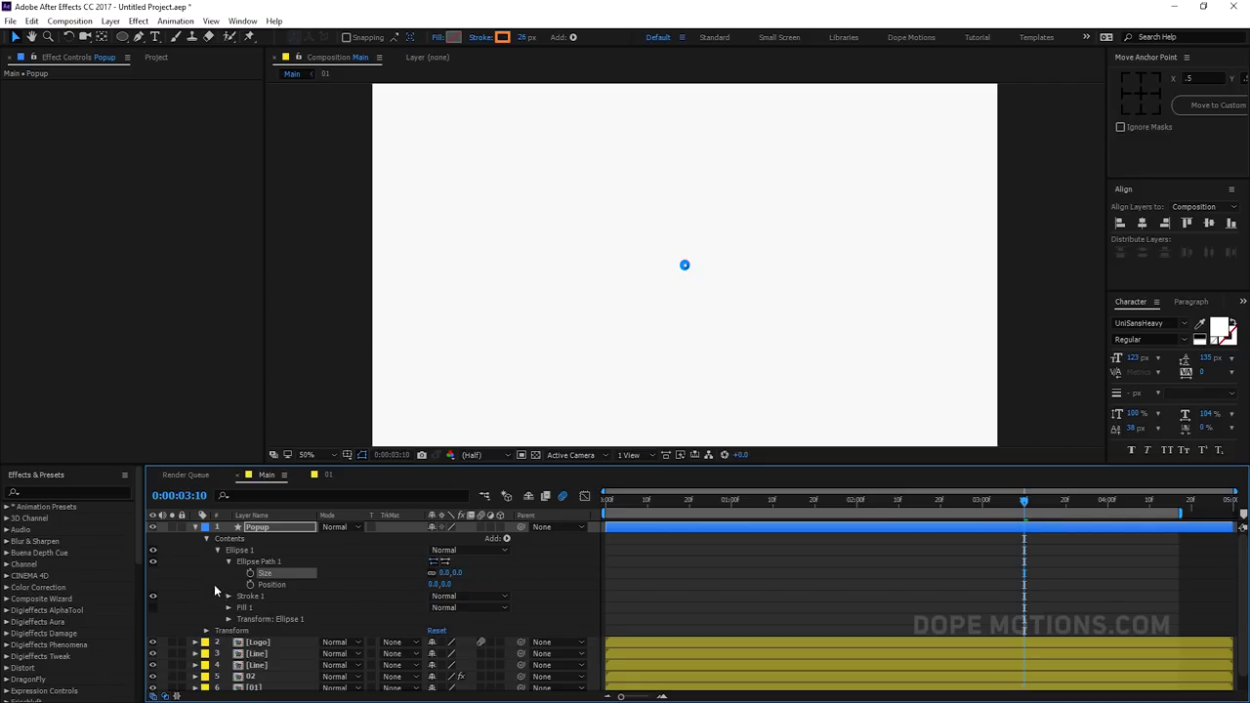
{"action": "left_click_drag", "start_coordinate": [1025, 498], "coordinate": [1066, 510]}
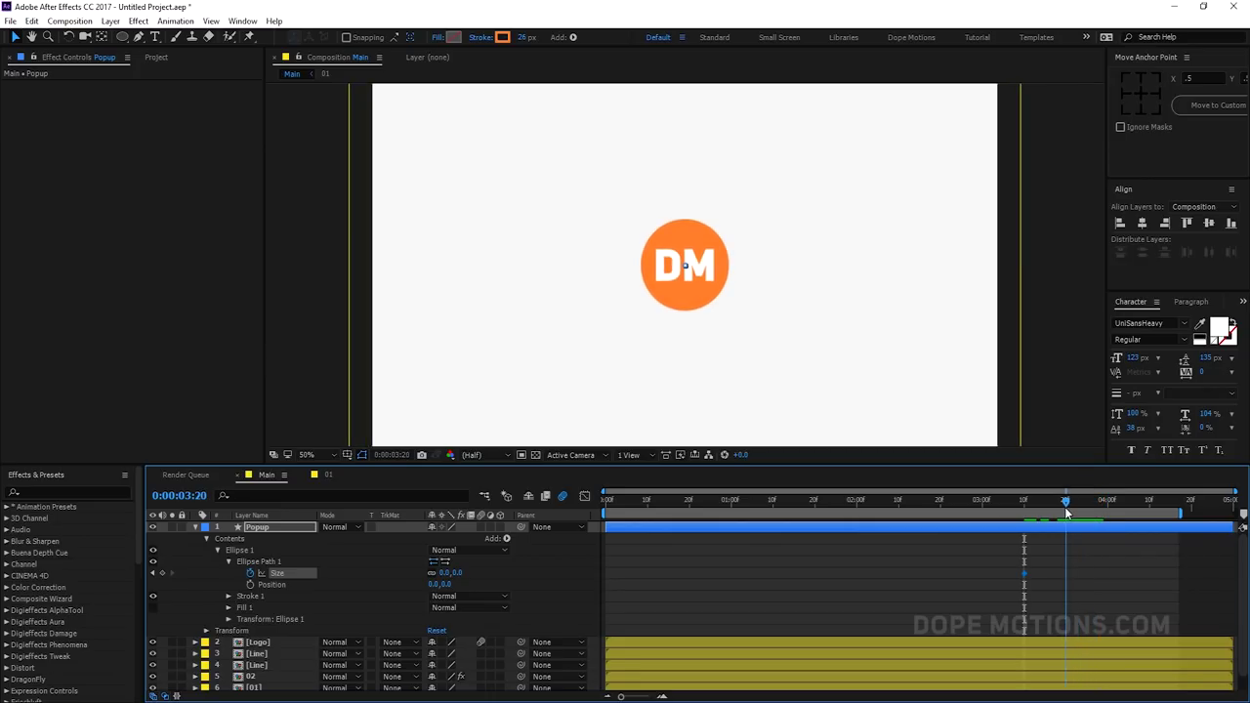
{"action": "left_click_drag", "start_coordinate": [459, 578], "coordinate": [1004, 606]}
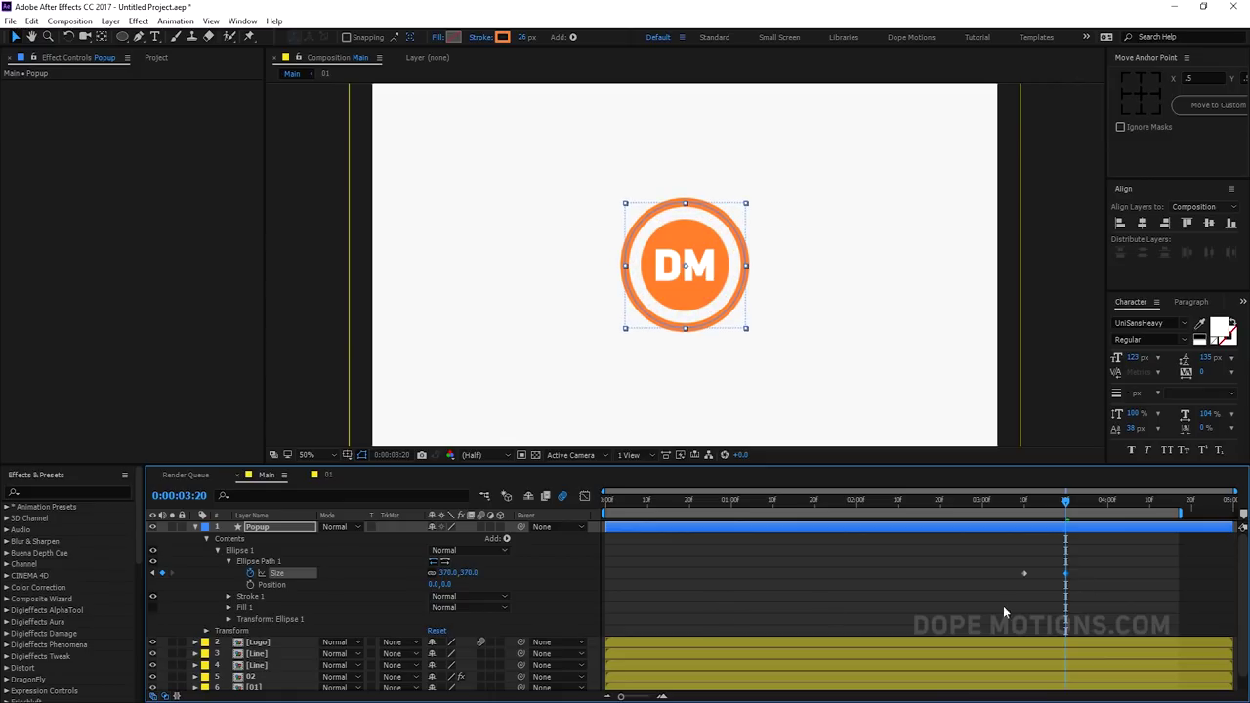
Keyframe Popup's Stroke Width at 50 on 0:00:03:10
{"action": "left_click", "coordinate": [229, 597]}
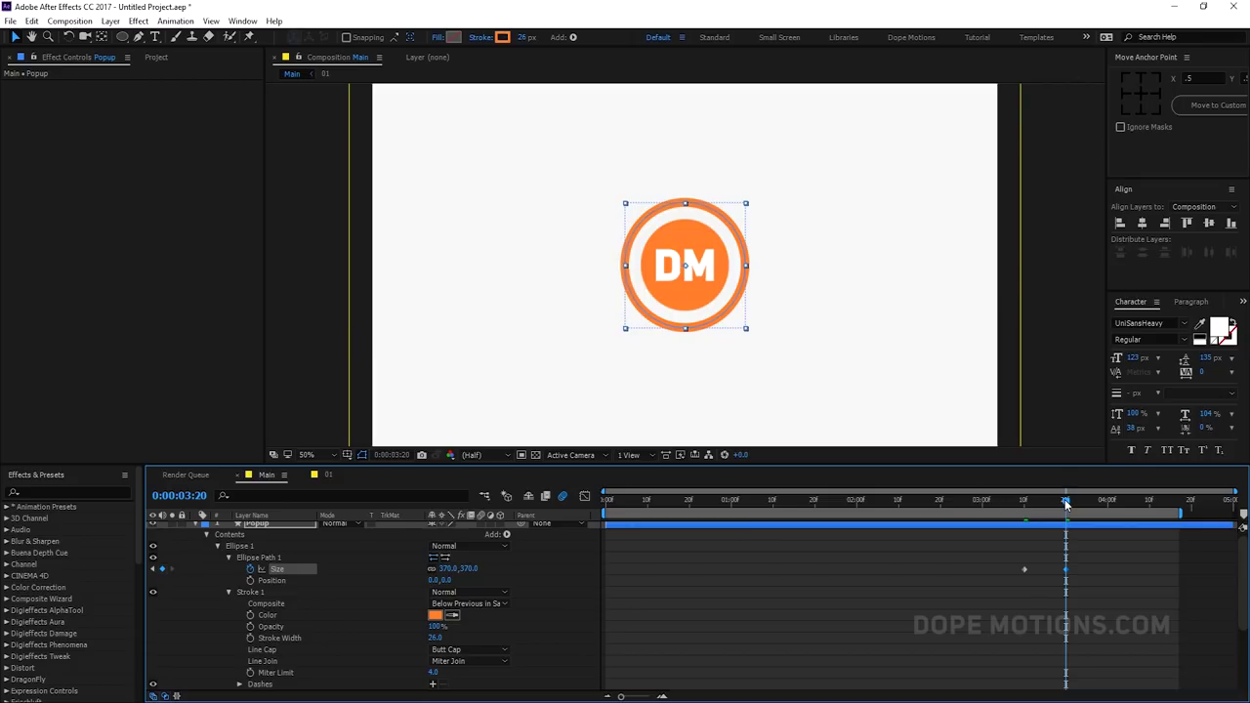
{"action": "left_click_drag", "start_coordinate": [1067, 504], "coordinate": [1025, 499]}
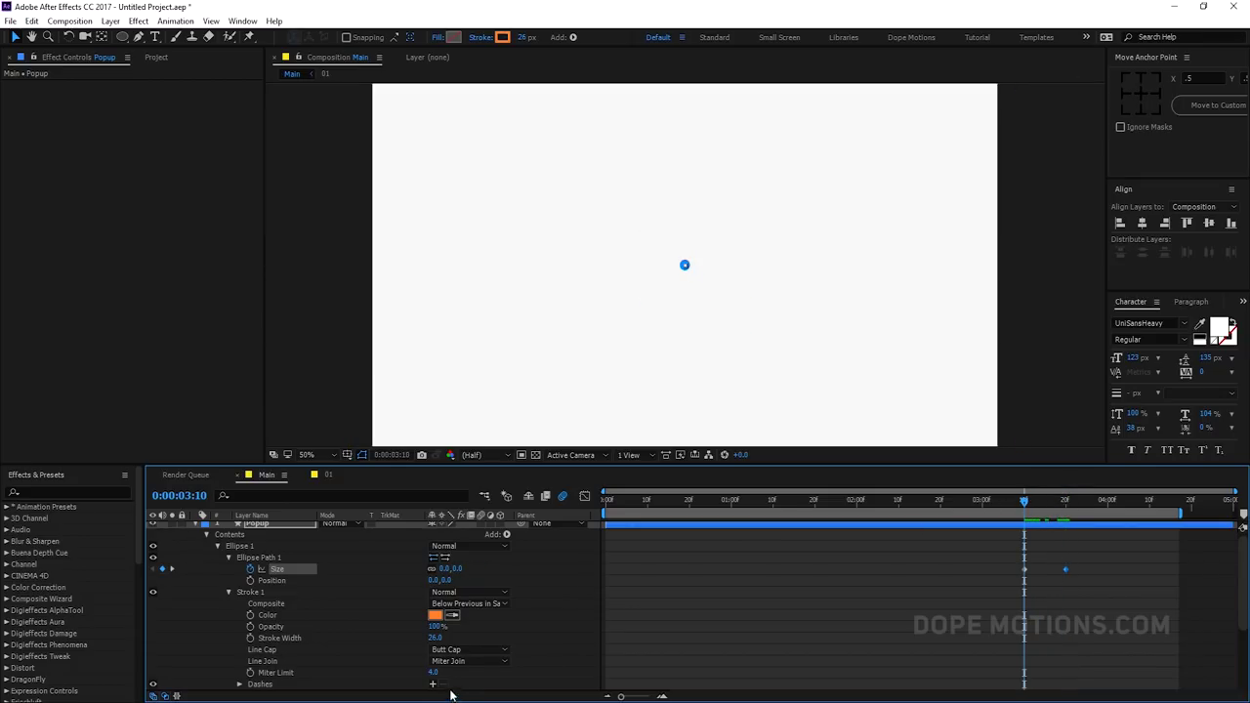
{"action": "left_click", "coordinate": [432, 638]}
{"action": "type", "text": "50"}
{"action": "key", "text": "Return"}
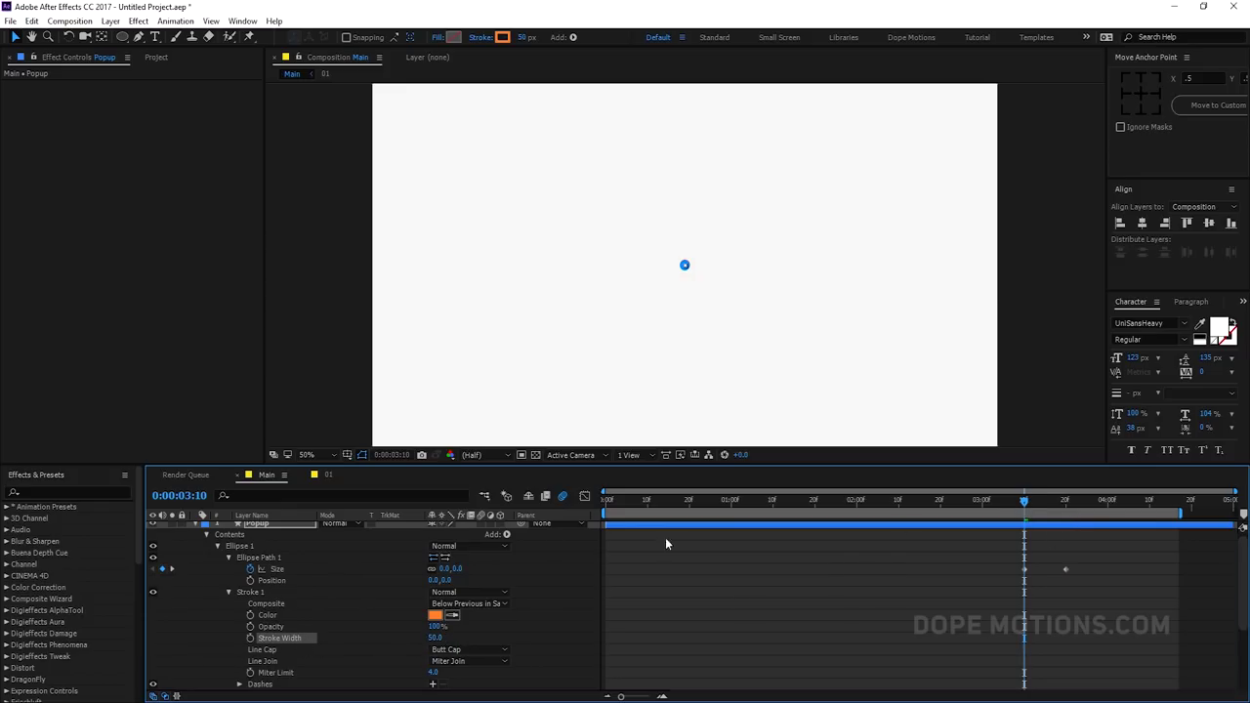
{"action": "left_click", "coordinate": [250, 638]}
Set Stroke Width to 0 at 0:00:03:20 and scrub through the ring pop
{"action": "left_click", "coordinate": [1065, 501]}
{"action": "left_click", "coordinate": [440, 638]}
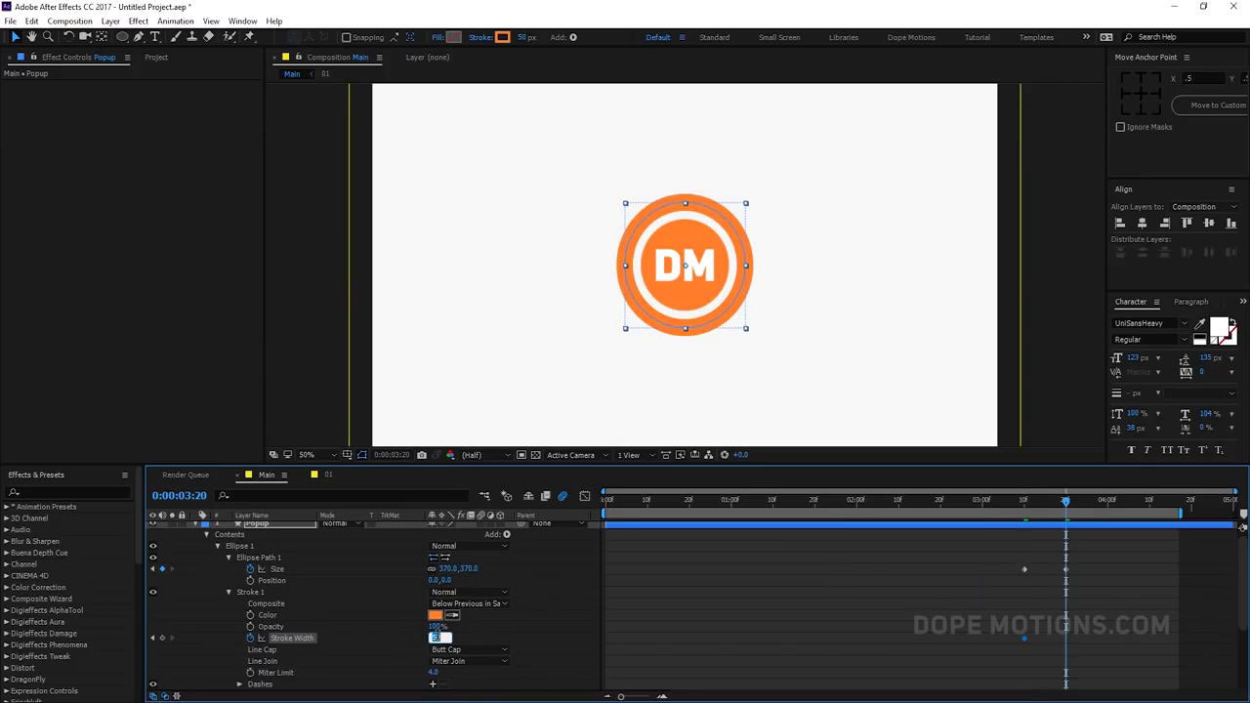
{"action": "type", "text": "0"}
{"action": "key", "text": "Return"}
{"action": "mouse_move", "coordinate": [1025, 498]}
{"action": "left_mouse_down"}
{"action": "mouse_move", "coordinate": [1063, 498]}
{"action": "mouse_move", "coordinate": [1044, 500]}
{"action": "left_mouse_up"}
Shift Popup's Size and Stroke Width keyframes slightly earlier
{"action": "left_click", "coordinate": [982, 532]}
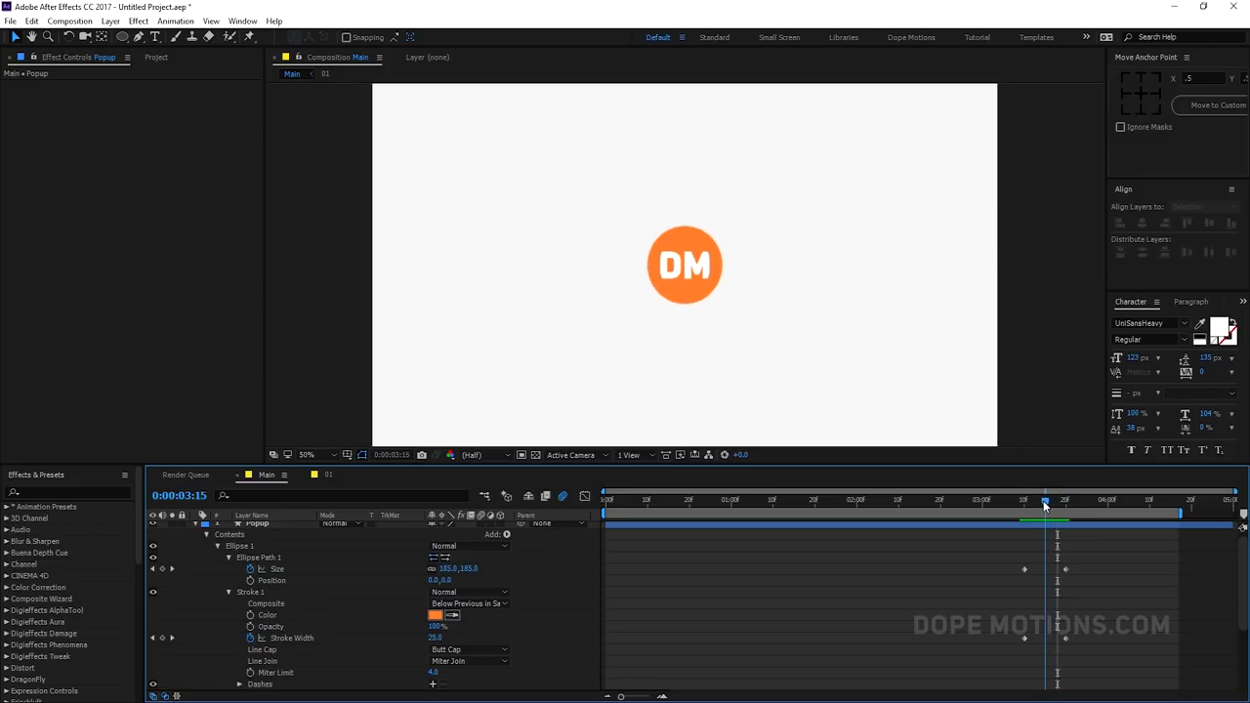
{"action": "left_click_drag", "start_coordinate": [1015, 550], "coordinate": [1076, 684]}
{"action": "left_click_drag", "start_coordinate": [1065, 575], "coordinate": [1052, 576]}
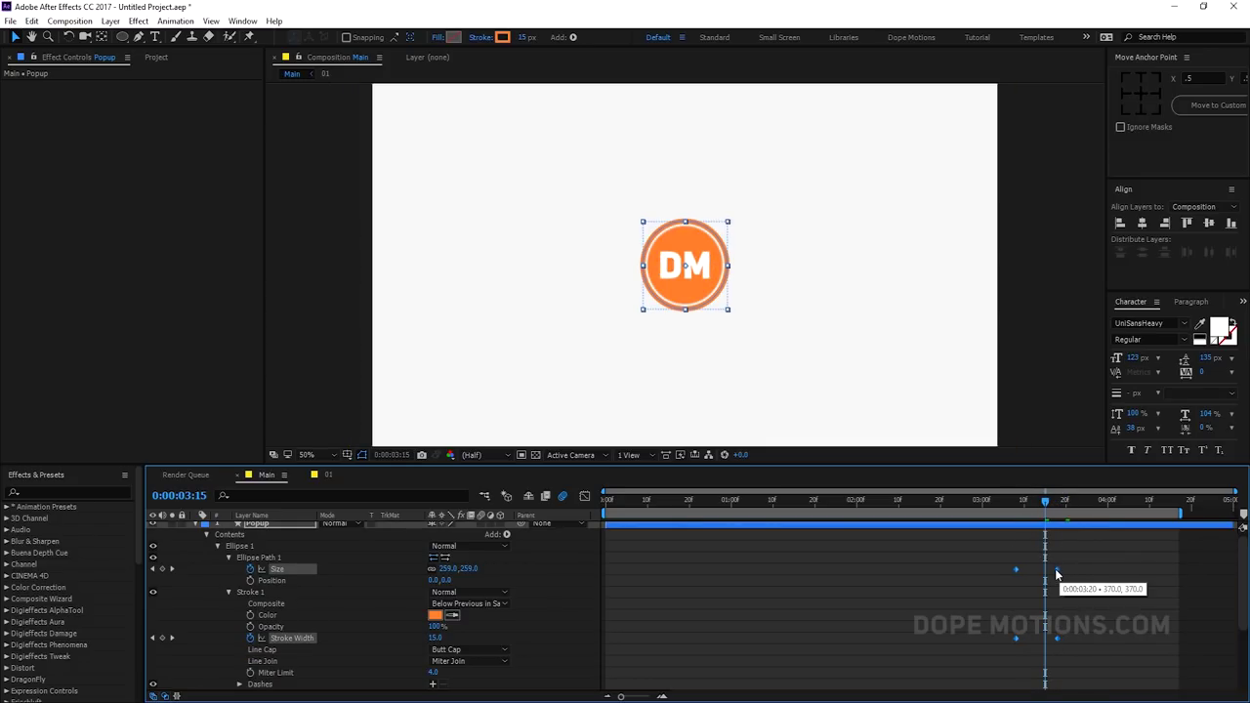
{"action": "left_click", "coordinate": [1078, 570]}
{"action": "left_click_drag", "start_coordinate": [1009, 503], "coordinate": [1015, 500]}
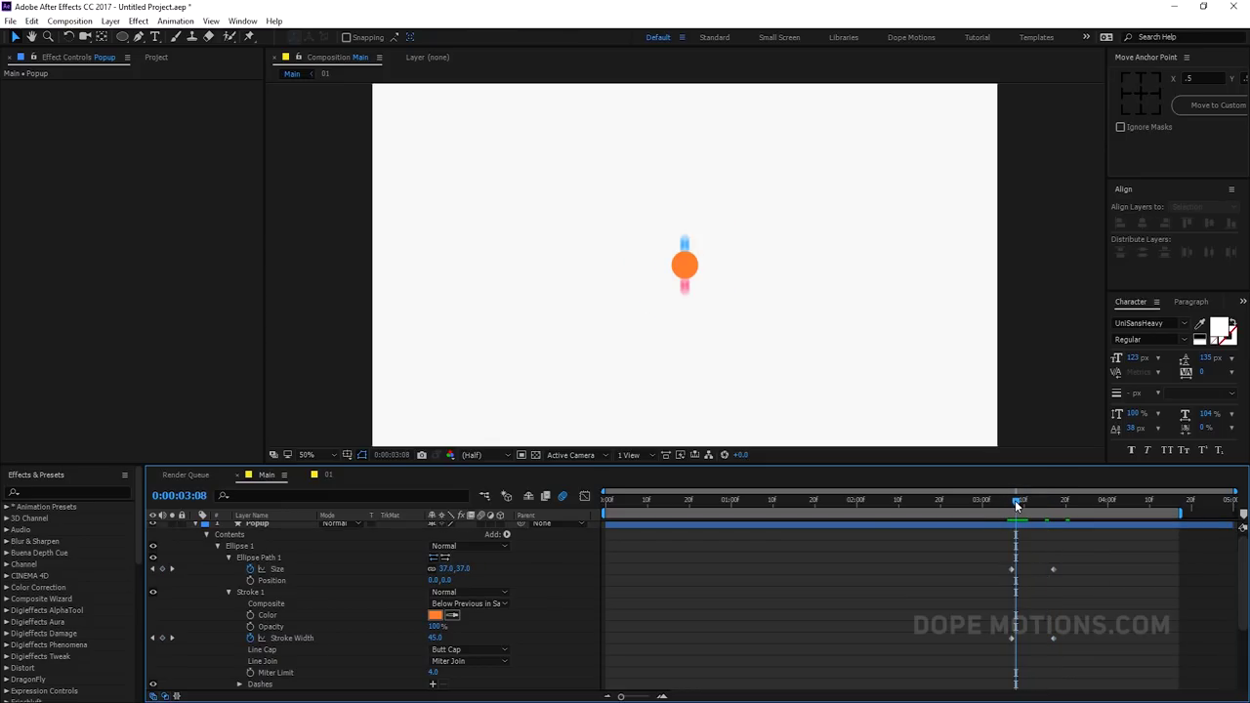
Apply Easy Ease to the keyframes and nudge the end keyframes slightly later
{"action": "left_click_drag", "start_coordinate": [998, 558], "coordinate": [1068, 647]}
{"action": "key", "text": "F9"}
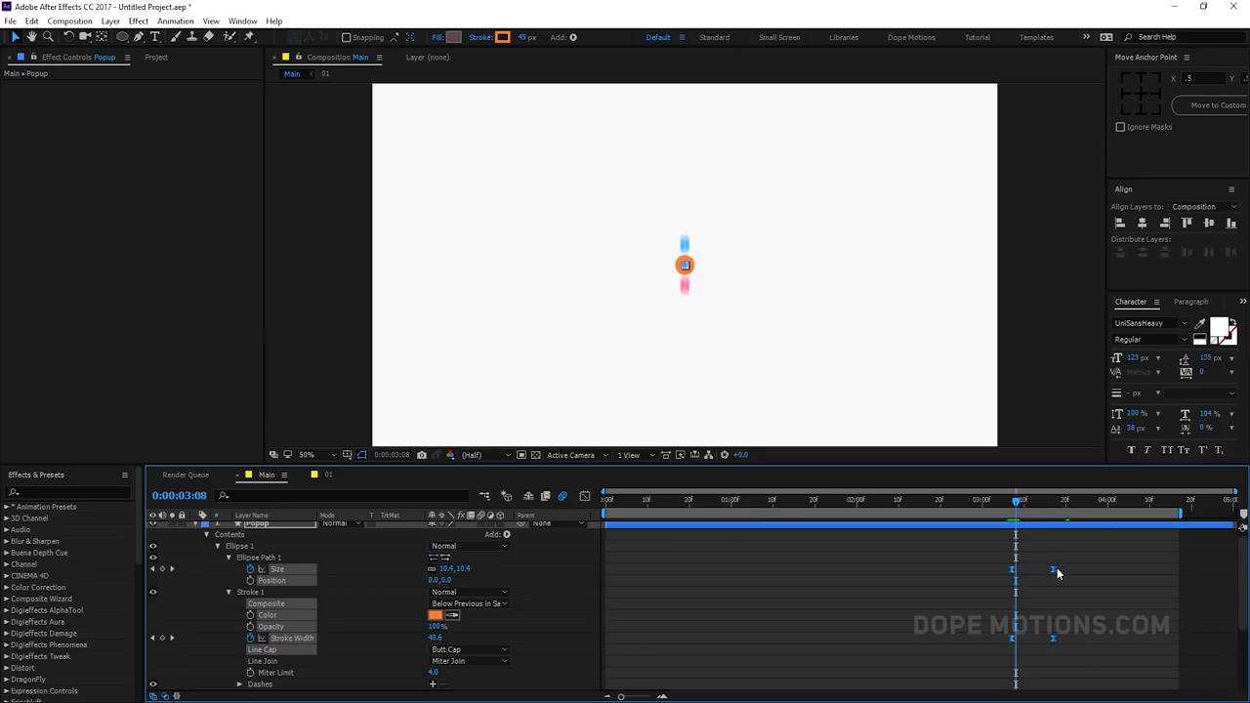
{"action": "left_click_drag", "start_coordinate": [1046, 555], "coordinate": [1069, 664]}
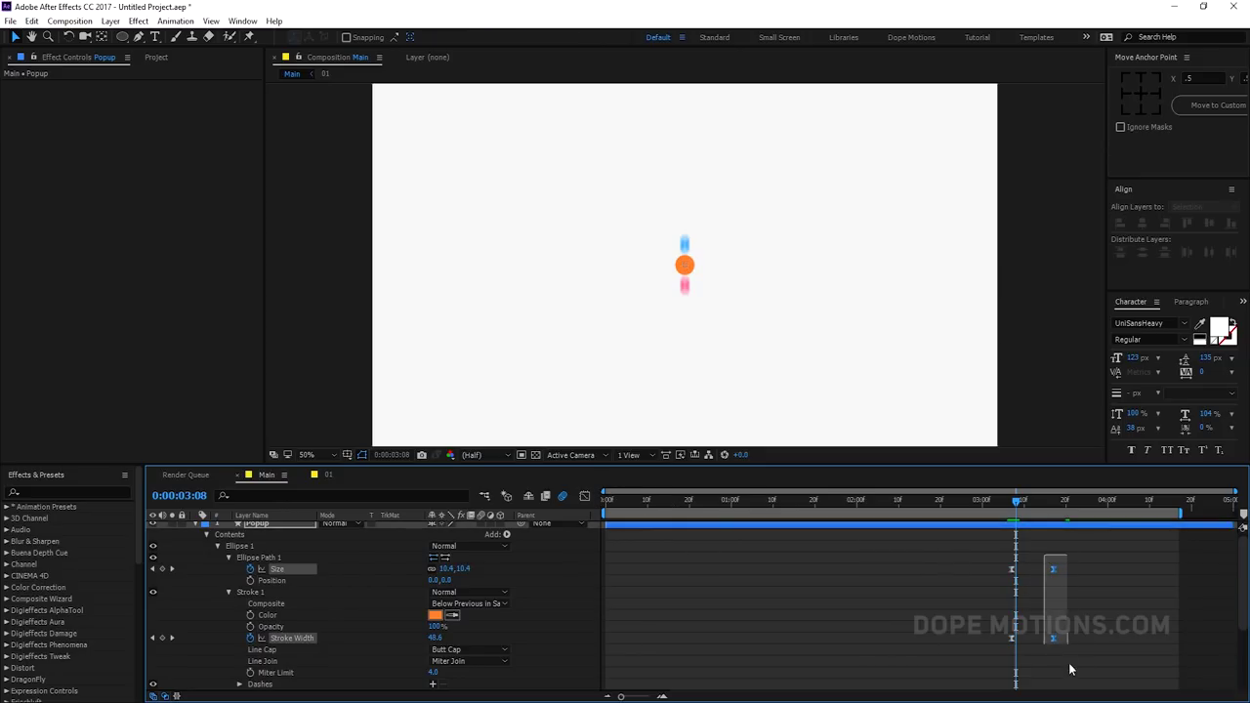
{"action": "left_click_drag", "start_coordinate": [1053, 569], "coordinate": [1069, 649]}
Reshape Popup's speed curves to burst fast then ease out, and preview
{"action": "left_click", "coordinate": [584, 497]}
{"action": "right_click", "coordinate": [1079, 585]}
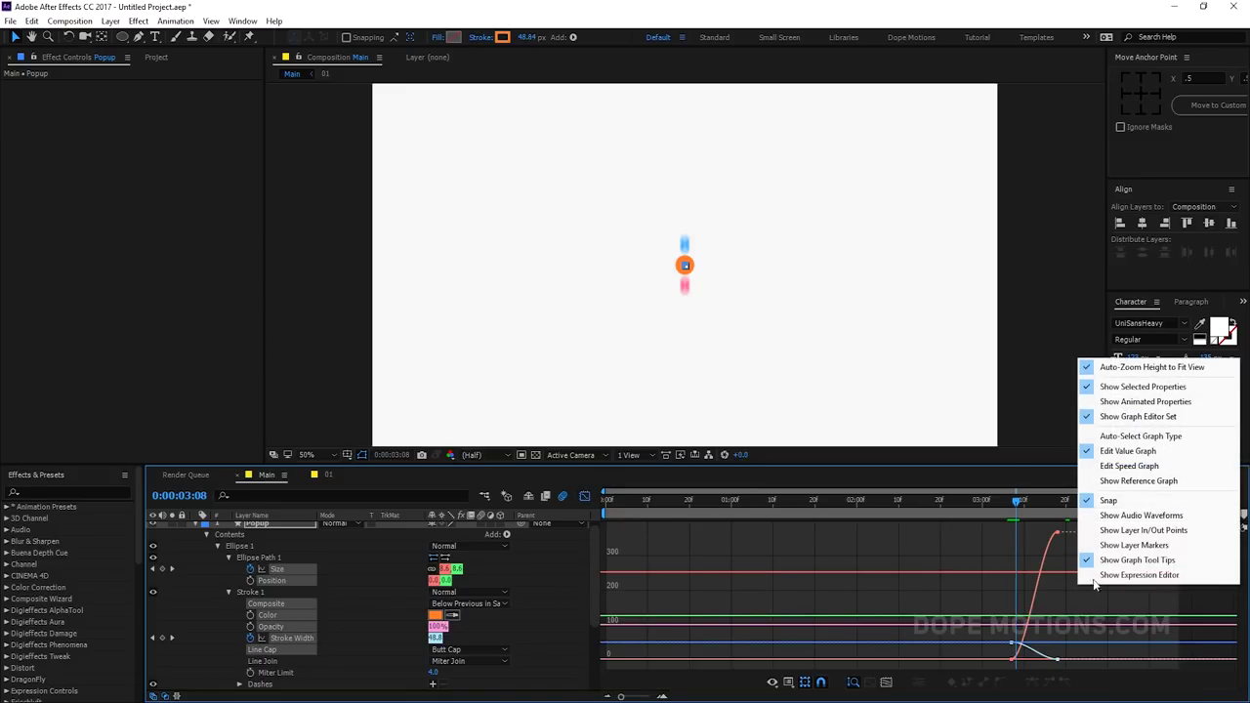
{"action": "left_click", "coordinate": [1140, 467]}
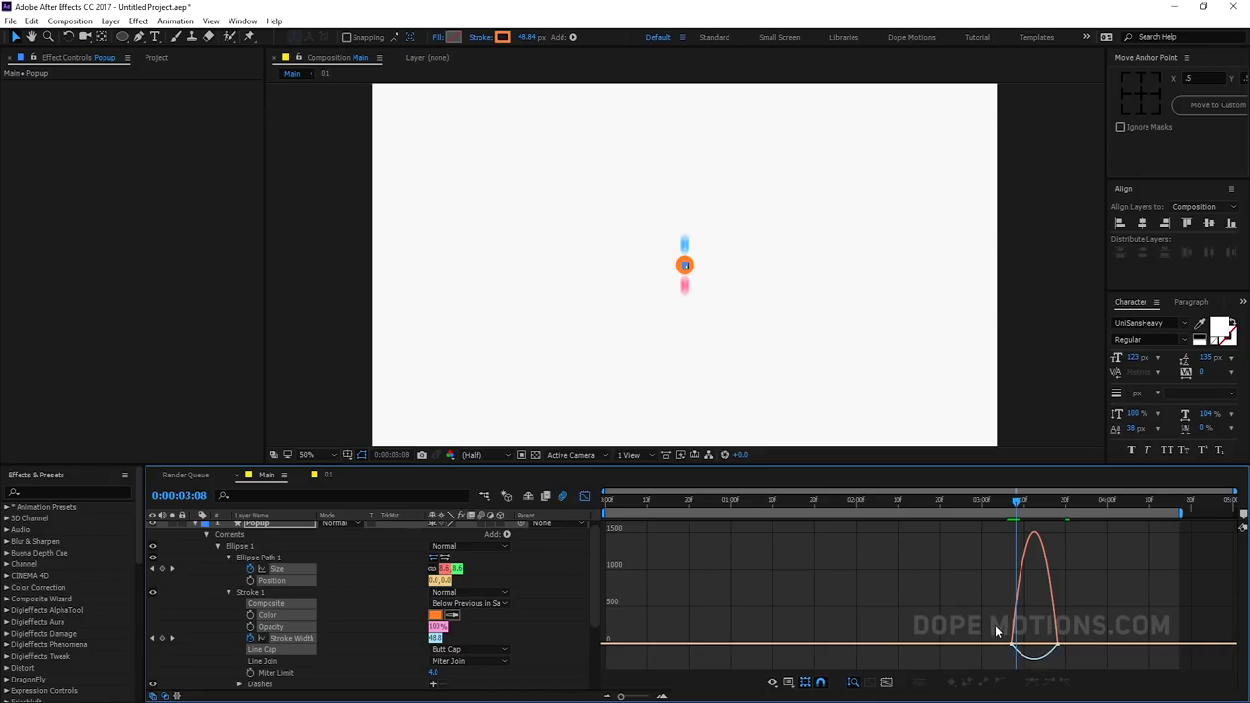
{"action": "scroll", "coordinate": [1033, 646], "scroll_direction": "up", "scroll_amount": 3}
{"action": "left_click_drag", "start_coordinate": [940, 644], "coordinate": [958, 645]}
{"action": "left_click_drag", "start_coordinate": [1112, 645], "coordinate": [1098, 652]}
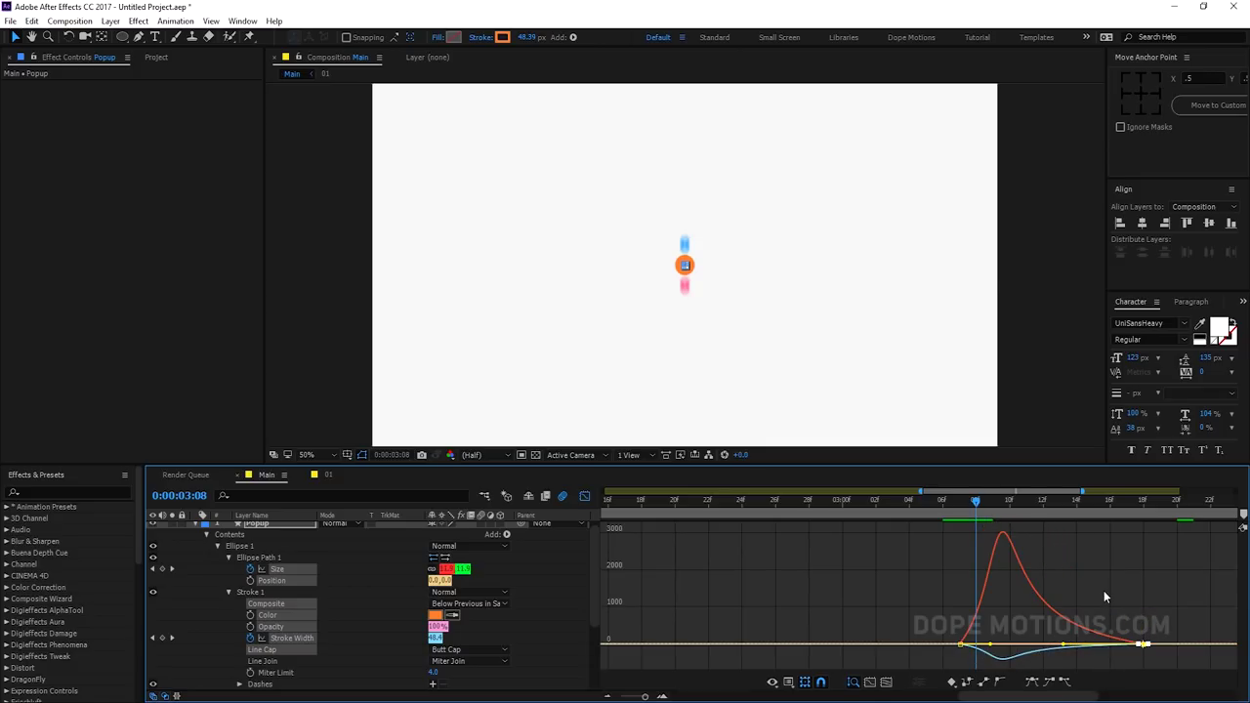
{"action": "left_click", "coordinate": [930, 498]}
{"action": "key", "text": "space"}
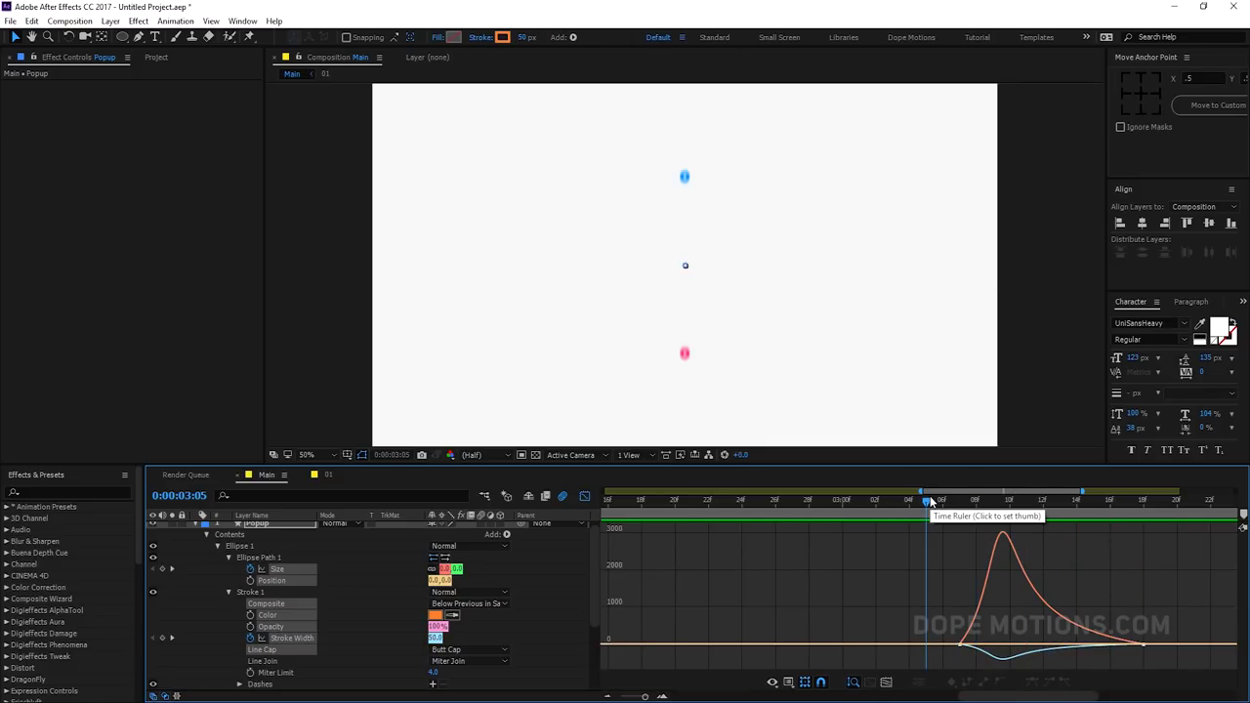
{"action": "left_click", "coordinate": [966, 499]}
{"action": "left_click_drag", "start_coordinate": [965, 499], "coordinate": [1041, 500]}
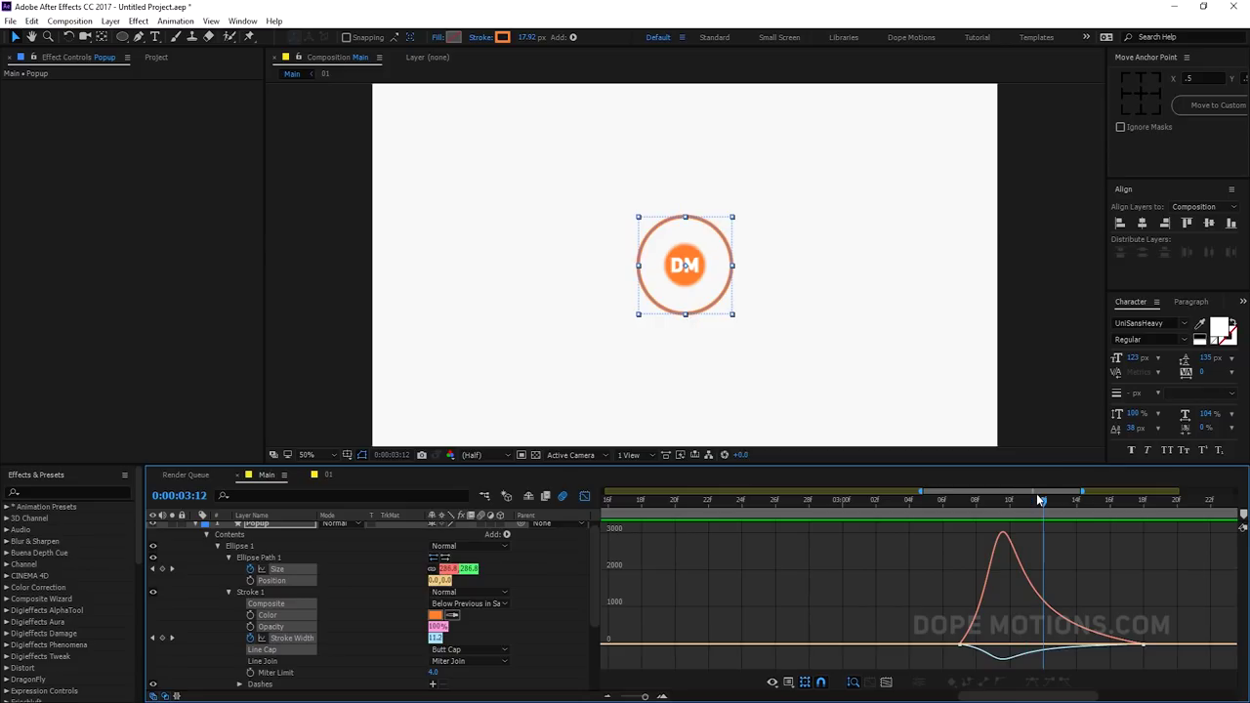
Shift the four Size and Stroke Width keyframes slightly later, ending at 0:00:03:18, and preview
{"action": "left_click", "coordinate": [587, 496]}
{"action": "mouse_move", "coordinate": [926, 553]}
{"action": "left_mouse_down"}
{"action": "mouse_move", "coordinate": [1127, 651]}
{"action": "mouse_move", "coordinate": [1149, 621]}
{"action": "left_mouse_up"}
{"action": "left_click_drag", "start_coordinate": [1151, 577], "coordinate": [1165, 577]}
{"action": "key", "text": "minus"}
{"action": "left_click", "coordinate": [965, 546]}
{"action": "left_click", "coordinate": [987, 501]}
{"action": "key", "text": "space"}
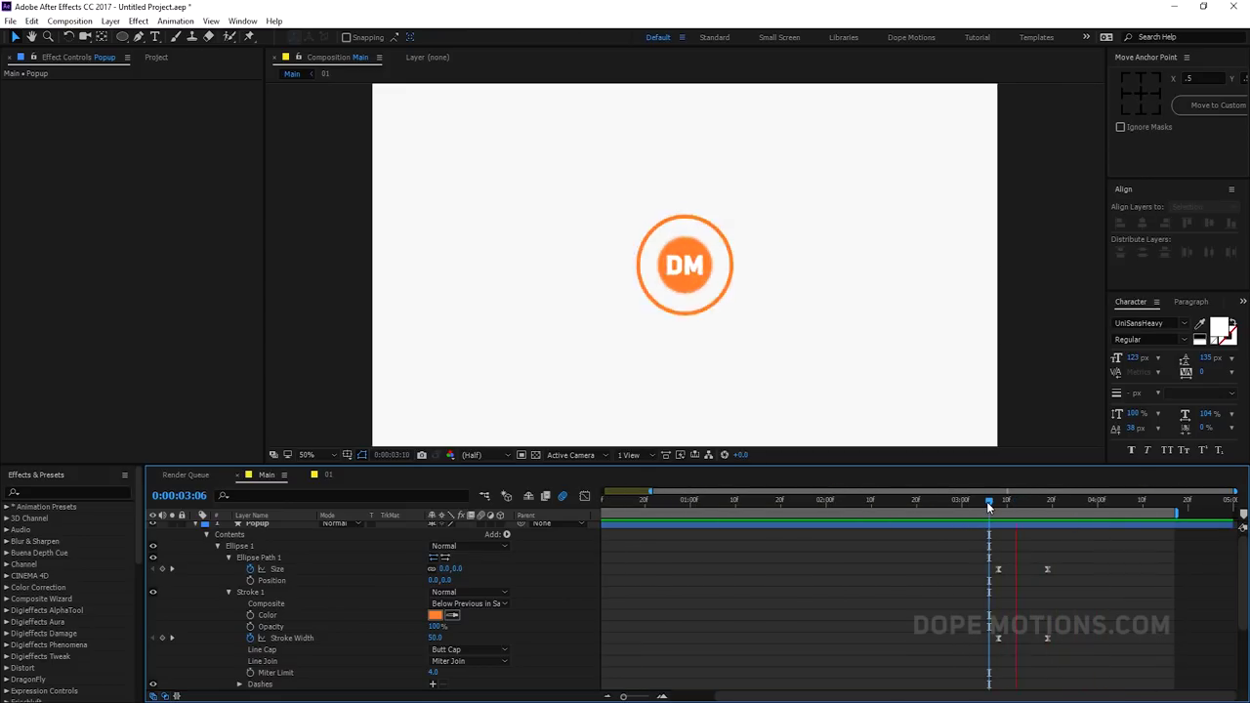
Raise Popup's starting Stroke Width to 75, preview the pop, and collapse the layer
{"action": "mouse_move", "coordinate": [990, 501]}
{"action": "left_mouse_down"}
{"action": "mouse_move", "coordinate": [1047, 502]}
{"action": "mouse_move", "coordinate": [996, 504]}
{"action": "left_mouse_up"}
{"action": "left_click", "coordinate": [436, 638]}
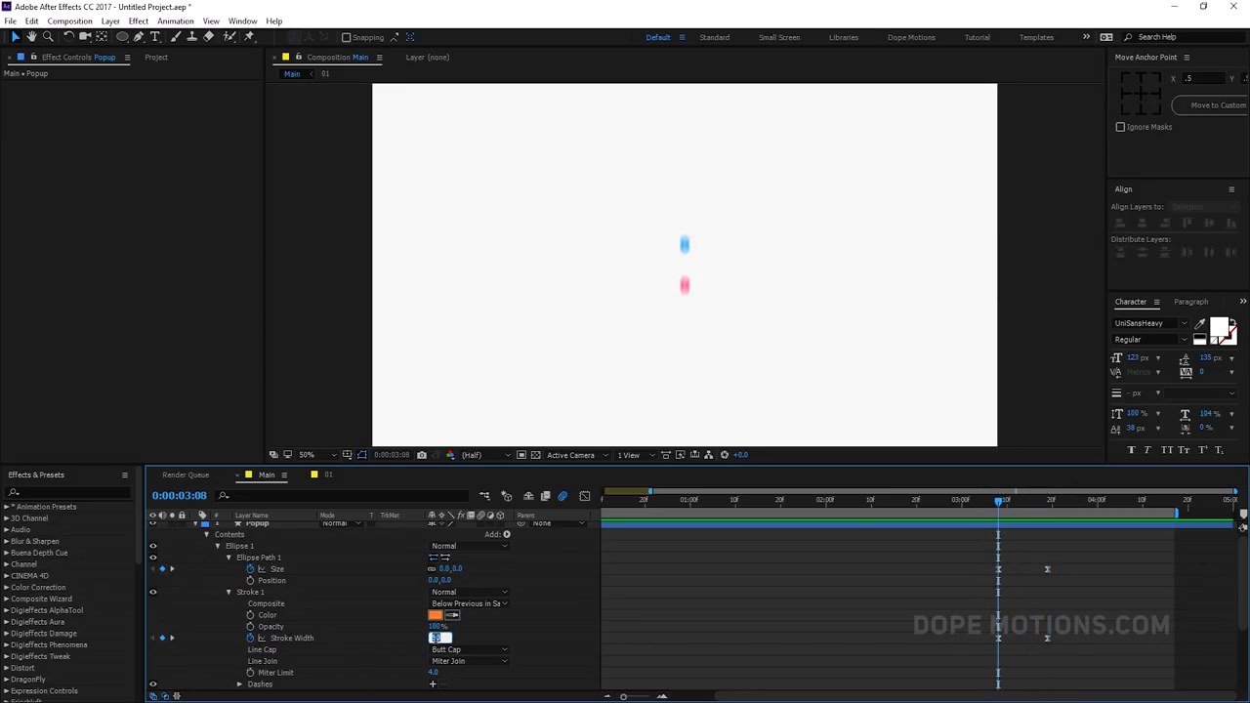
{"action": "key", "text": "Return"}
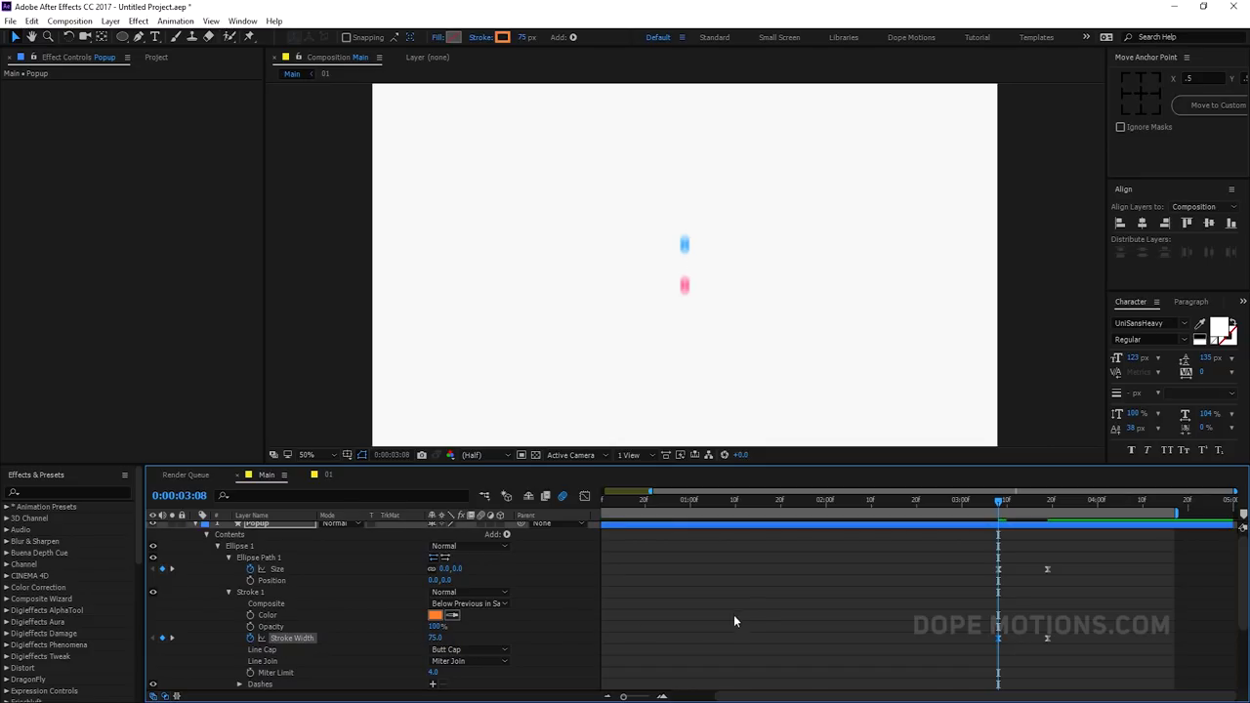
{"action": "key", "text": "space"}
{"action": "left_click_drag", "start_coordinate": [977, 501], "coordinate": [1014, 492]}
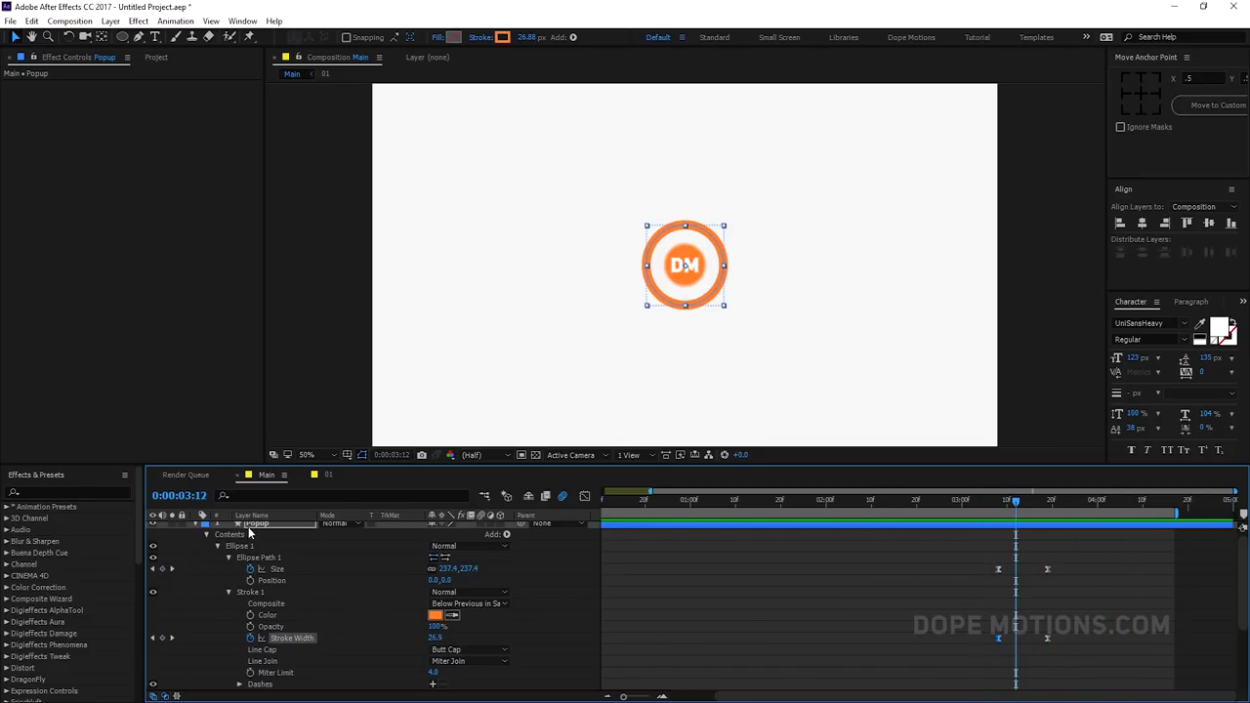
{"action": "left_click", "coordinate": [194, 525]}
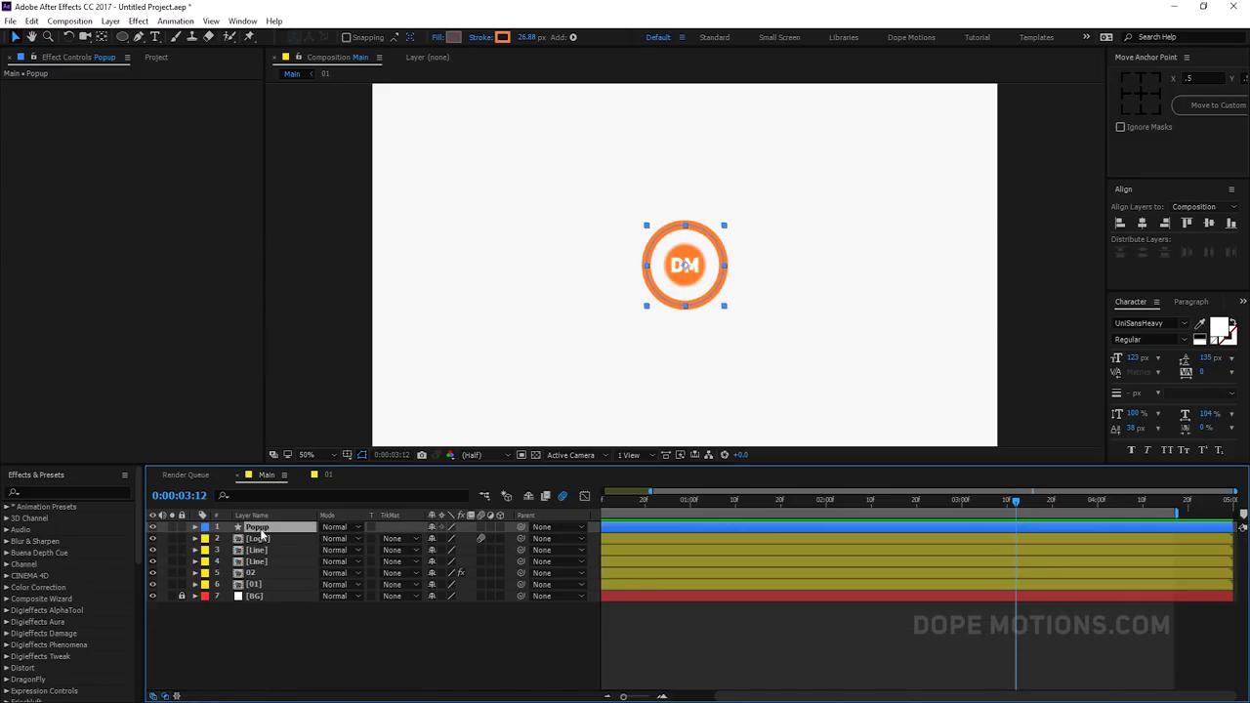
Duplicate Popup as Popup 2 and scale it to 134%
{"action": "key", "text": "ctrl+d"}
{"action": "key", "text": "s"}
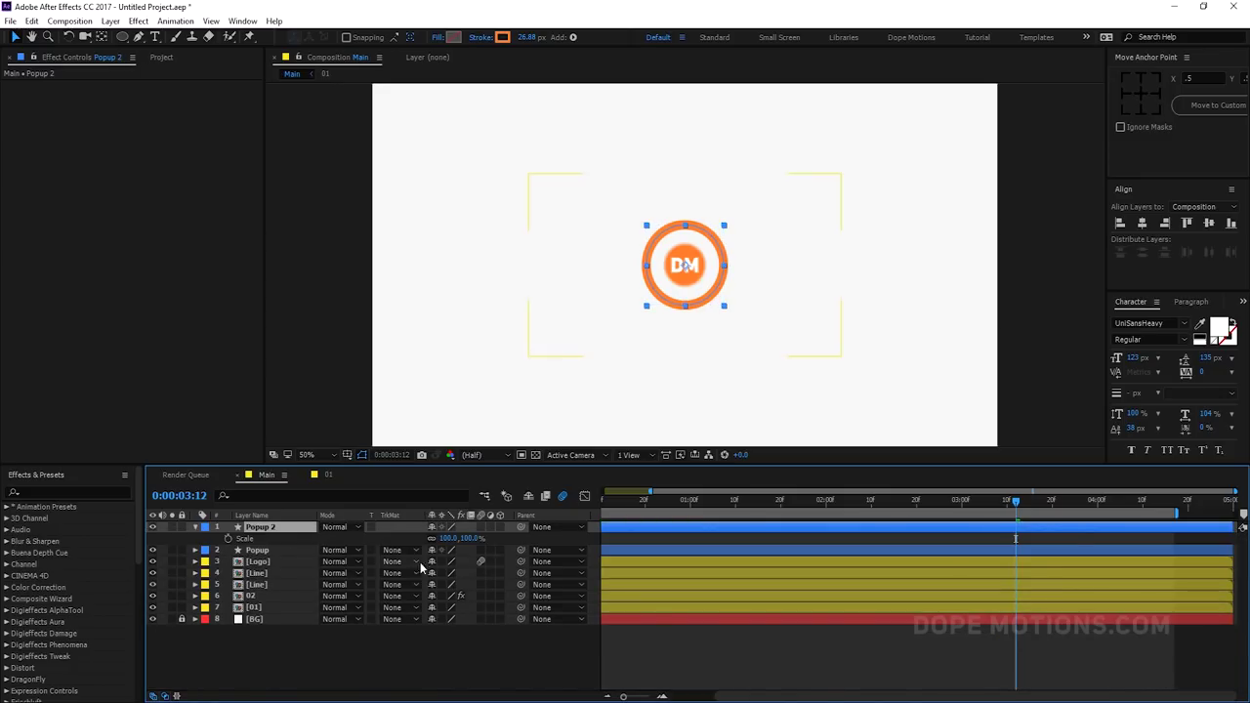
{"action": "left_click_drag", "start_coordinate": [471, 538], "coordinate": [492, 538]}
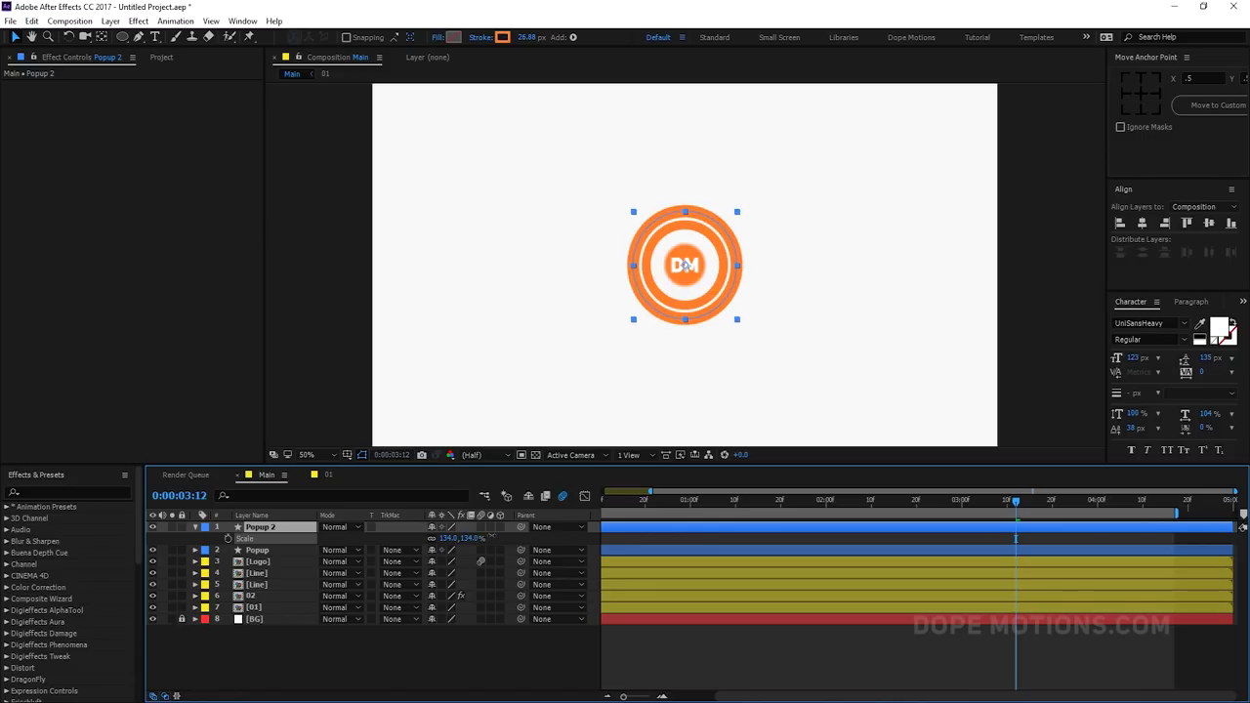
{"action": "left_click", "coordinate": [526, 37]}
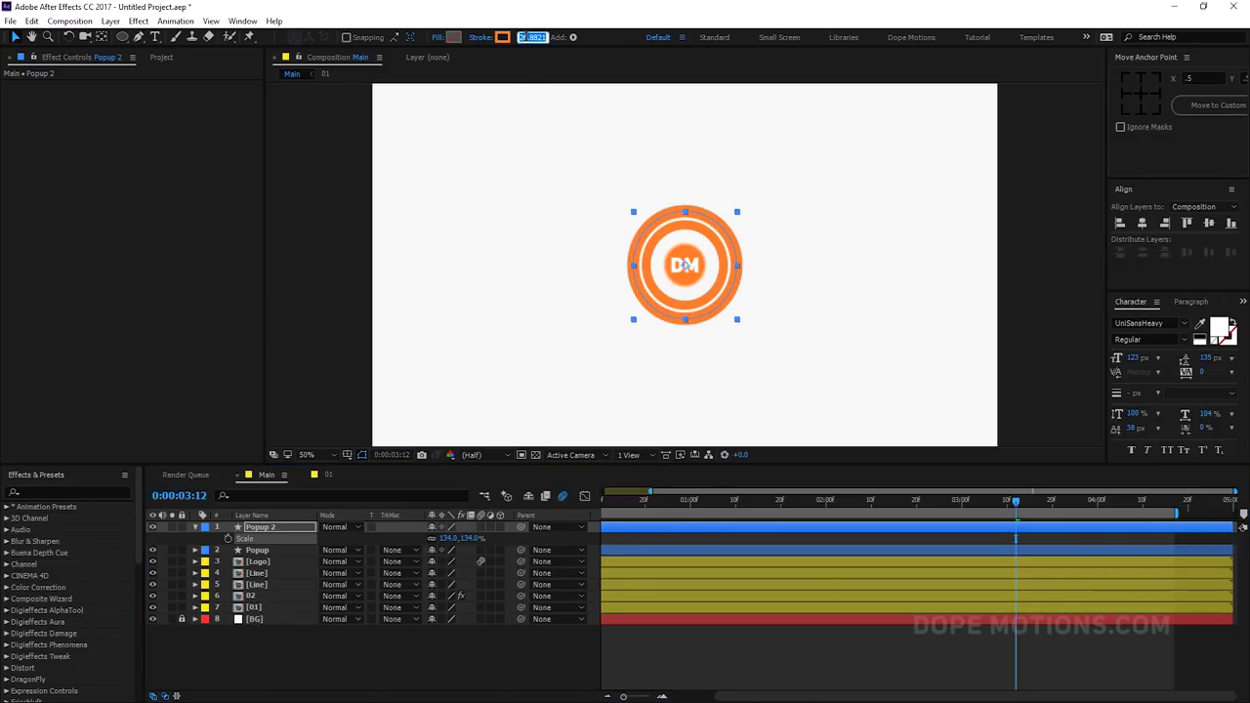
{"action": "left_click", "coordinate": [195, 527]}
Set Popup 2's starting Stroke Width keyframe to 40
{"action": "left_click", "coordinate": [264, 526]}
{"action": "key", "text": "u"}
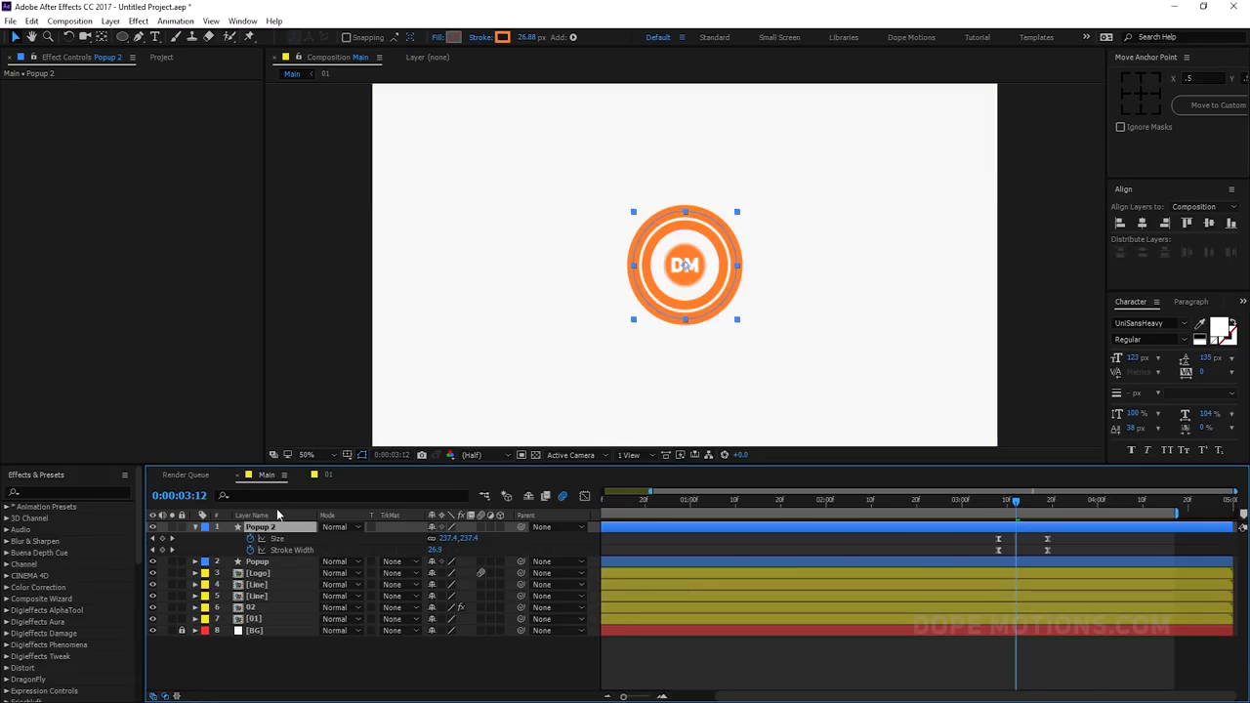
{"action": "mouse_move", "coordinate": [992, 505]}
{"action": "left_mouse_down"}
{"action": "mouse_move", "coordinate": [1043, 503]}
{"action": "mouse_move", "coordinate": [998, 502]}
{"action": "left_mouse_up"}
{"action": "left_click", "coordinate": [435, 551]}
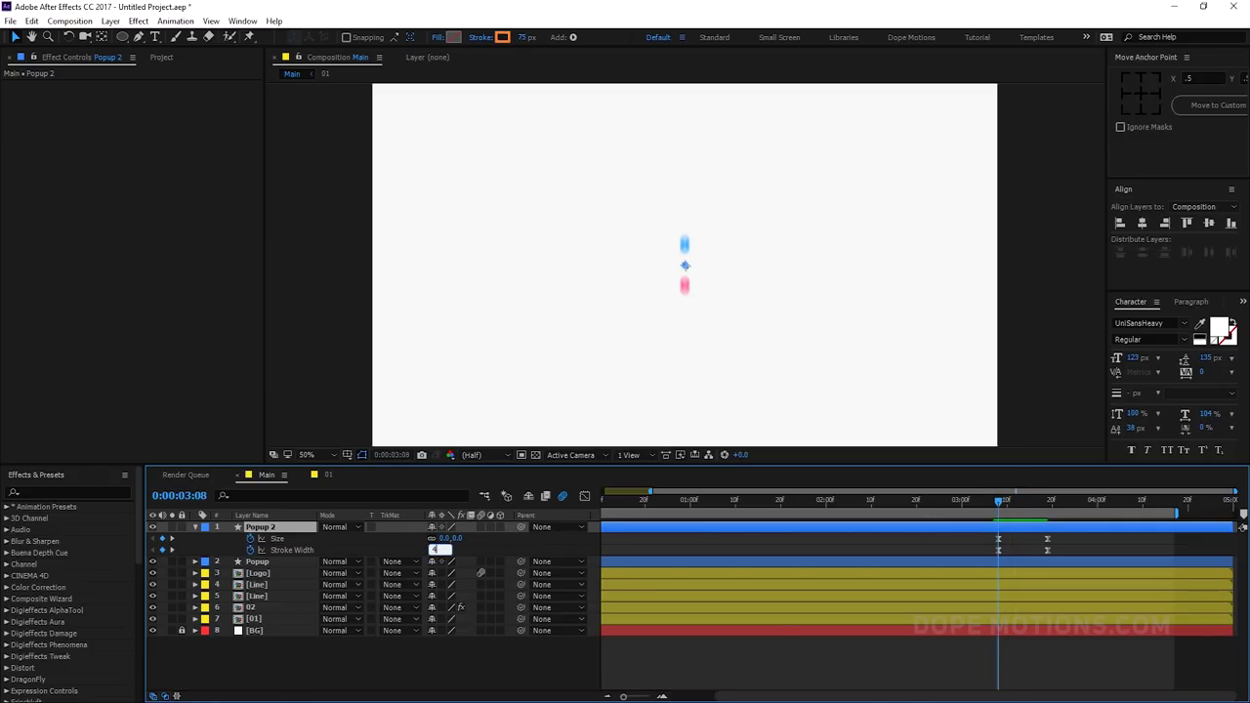
{"action": "left_click", "coordinate": [242, 528]}
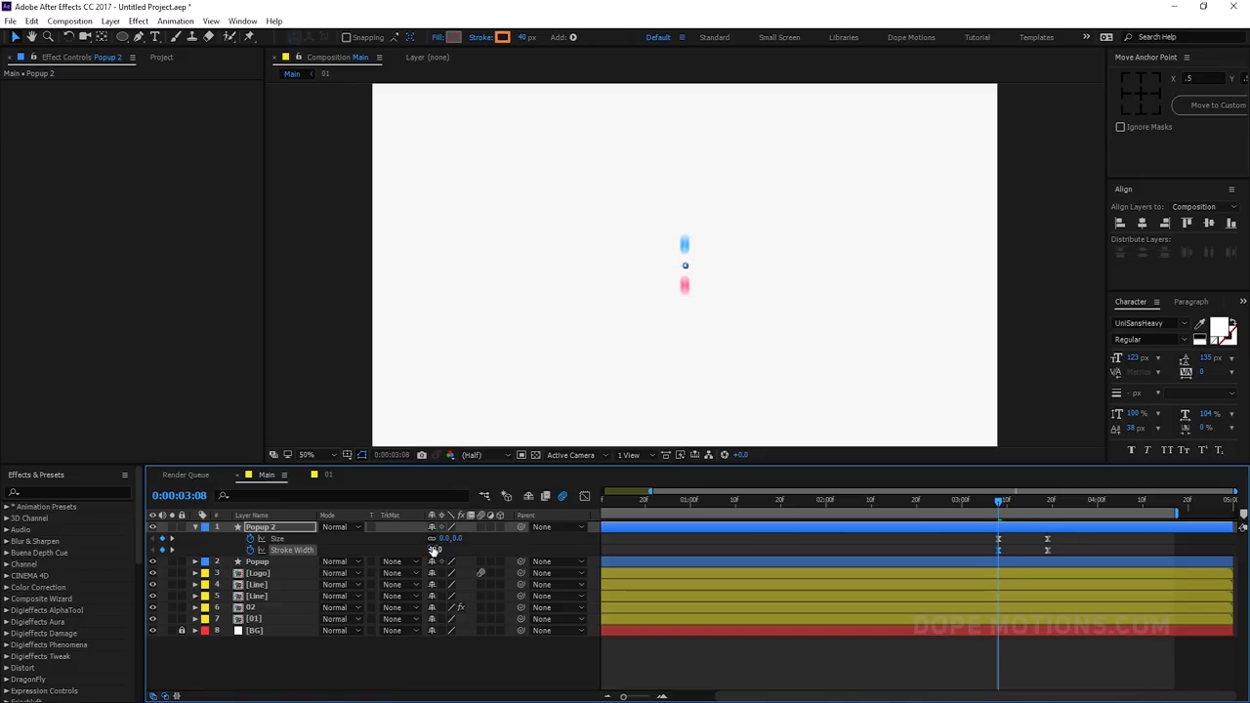
{"action": "left_click", "coordinate": [195, 528]}
Add Dashes to Popup 2's stroke with Dash 10 and preview from 0:00:03:02
{"action": "left_click", "coordinate": [195, 529]}
{"action": "left_click", "coordinate": [218, 551]}
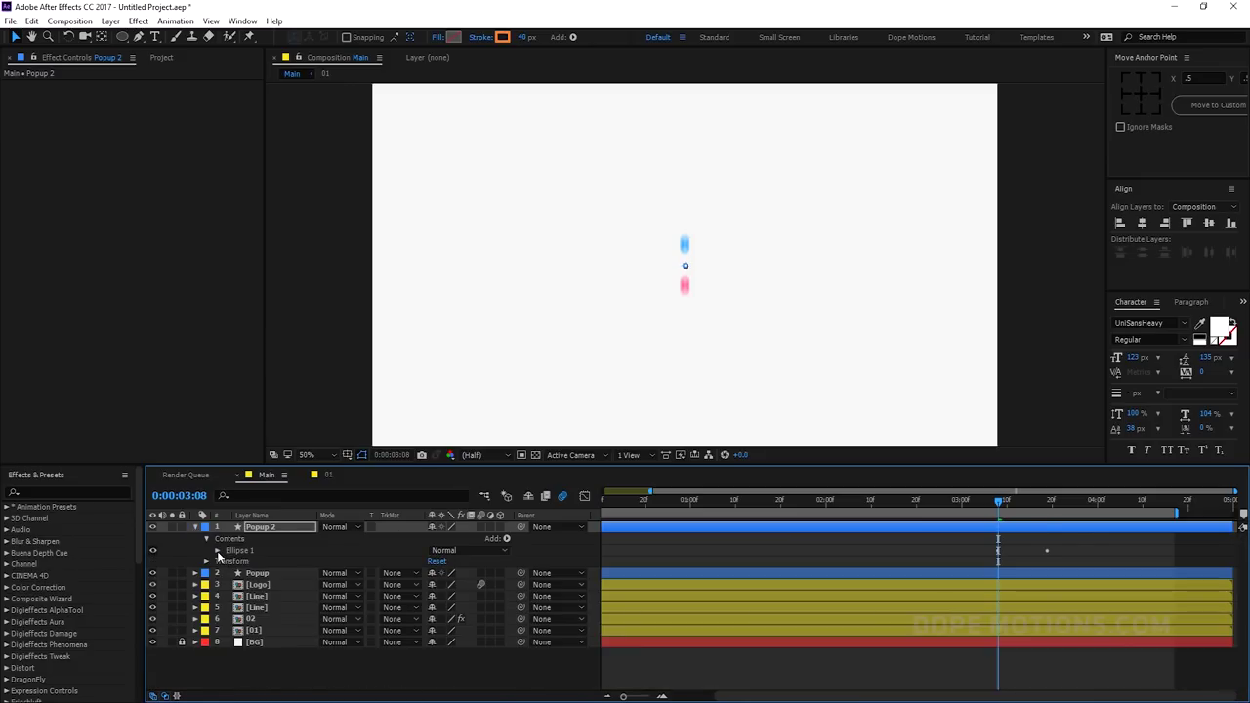
{"action": "left_click", "coordinate": [218, 553]}
{"action": "left_click", "coordinate": [228, 540]}
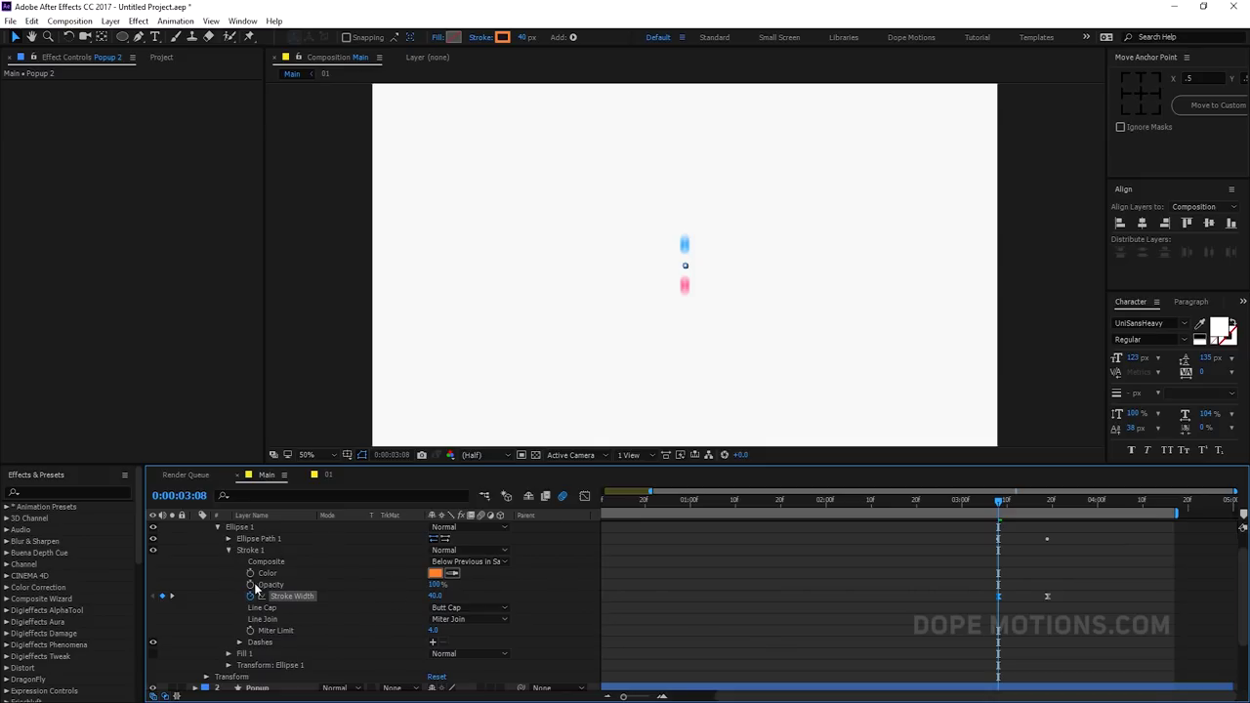
{"action": "left_click", "coordinate": [432, 644]}
{"action": "left_click", "coordinate": [1003, 503]}
{"action": "left_click_drag", "start_coordinate": [1002, 503], "coordinate": [1020, 500]}
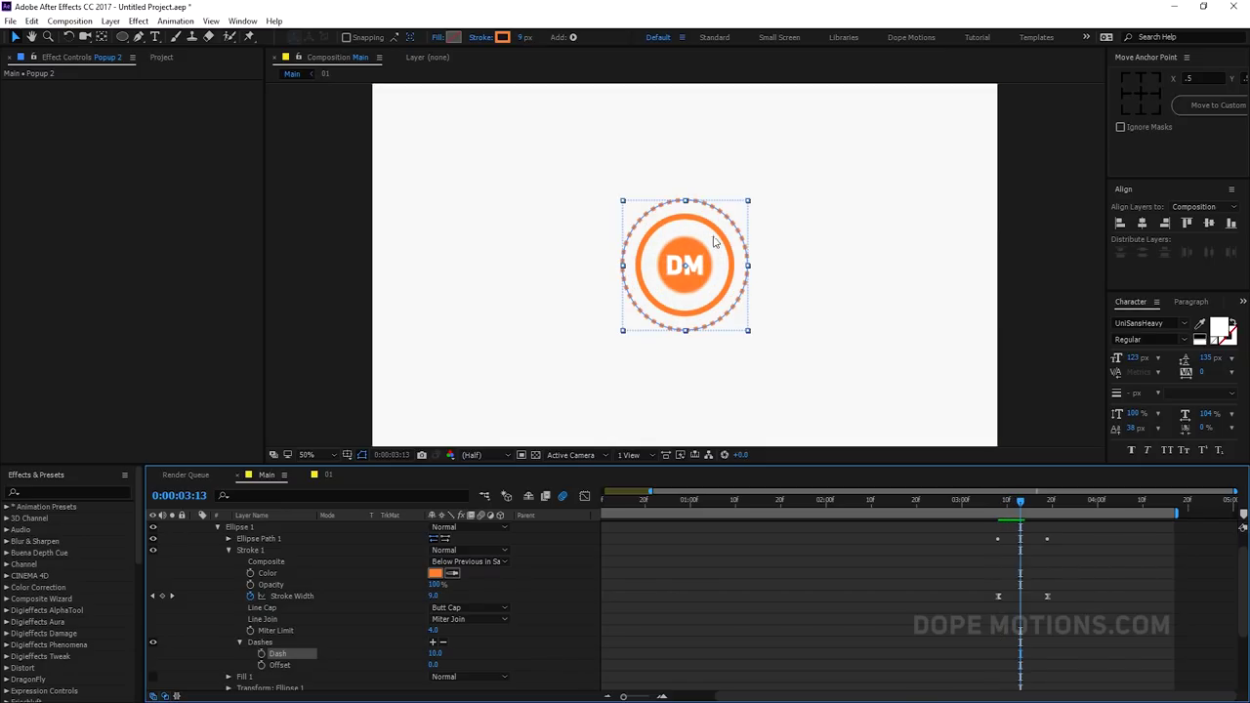
{"action": "left_click", "coordinate": [759, 547]}
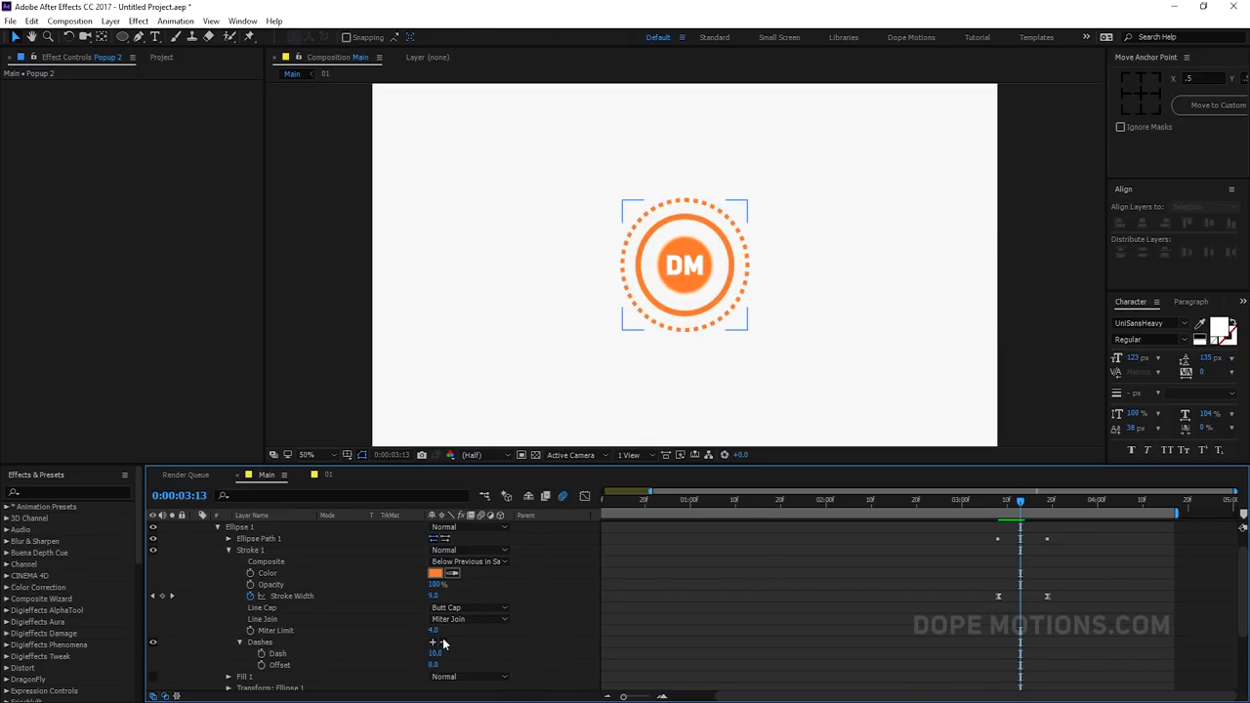
{"action": "mouse_move", "coordinate": [435, 654]}
{"action": "left_mouse_down"}
{"action": "mouse_move", "coordinate": [455, 654]}
{"action": "mouse_move", "coordinate": [435, 654]}
{"action": "left_mouse_up"}
{"action": "left_click", "coordinate": [712, 661]}
{"action": "left_click", "coordinate": [971, 501]}
{"action": "key", "text": "space"}
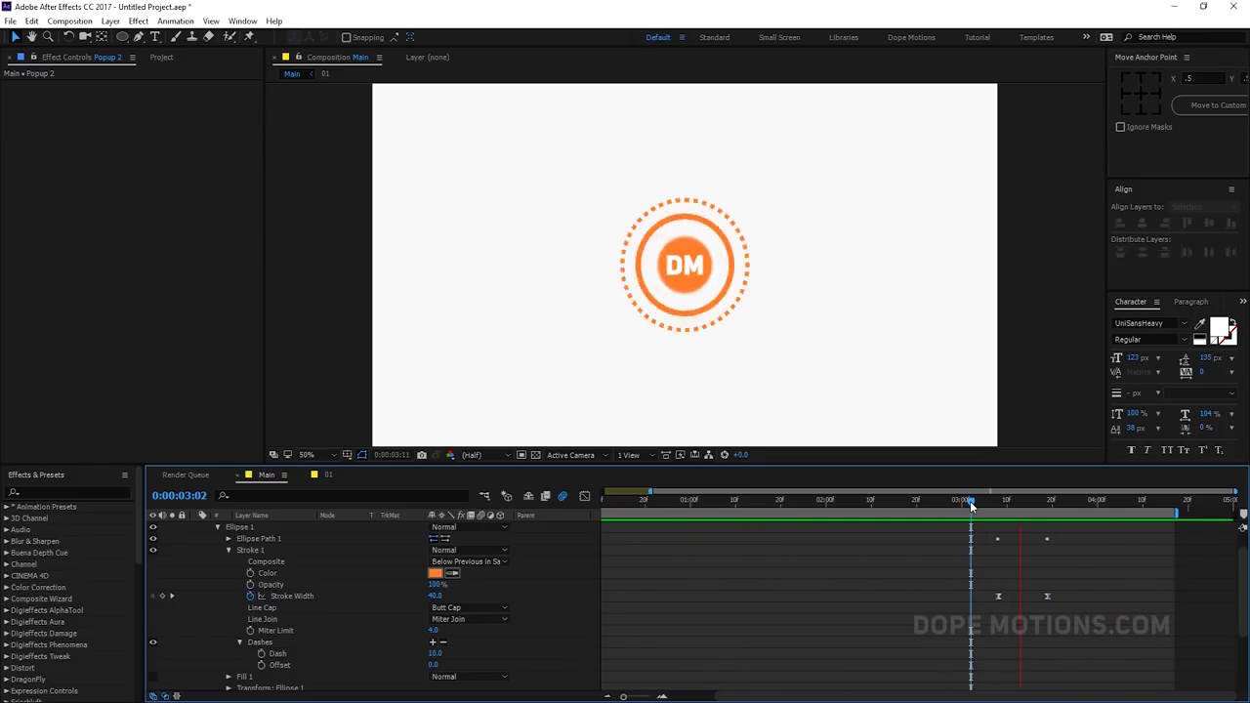
Stop the preview and select layers Popup 2 through 01
{"action": "key", "text": "space"}
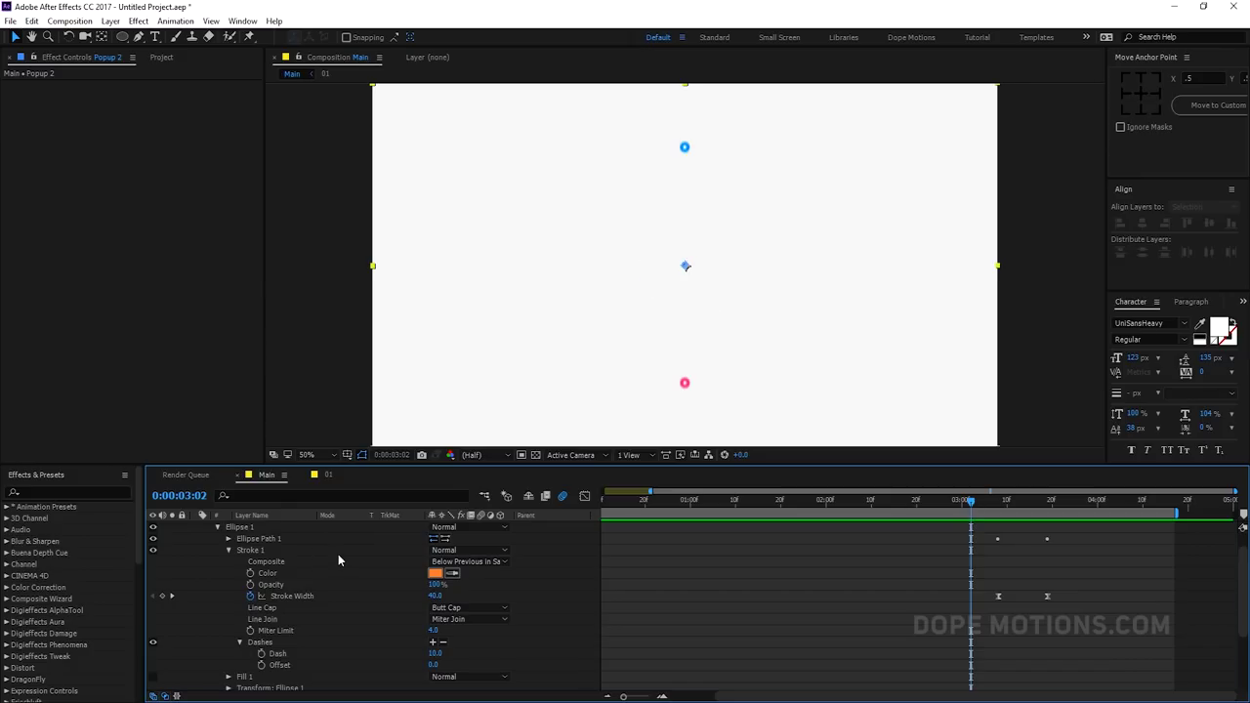
{"action": "key", "text": "ctrl+a"}
{"action": "key", "text": "u"}
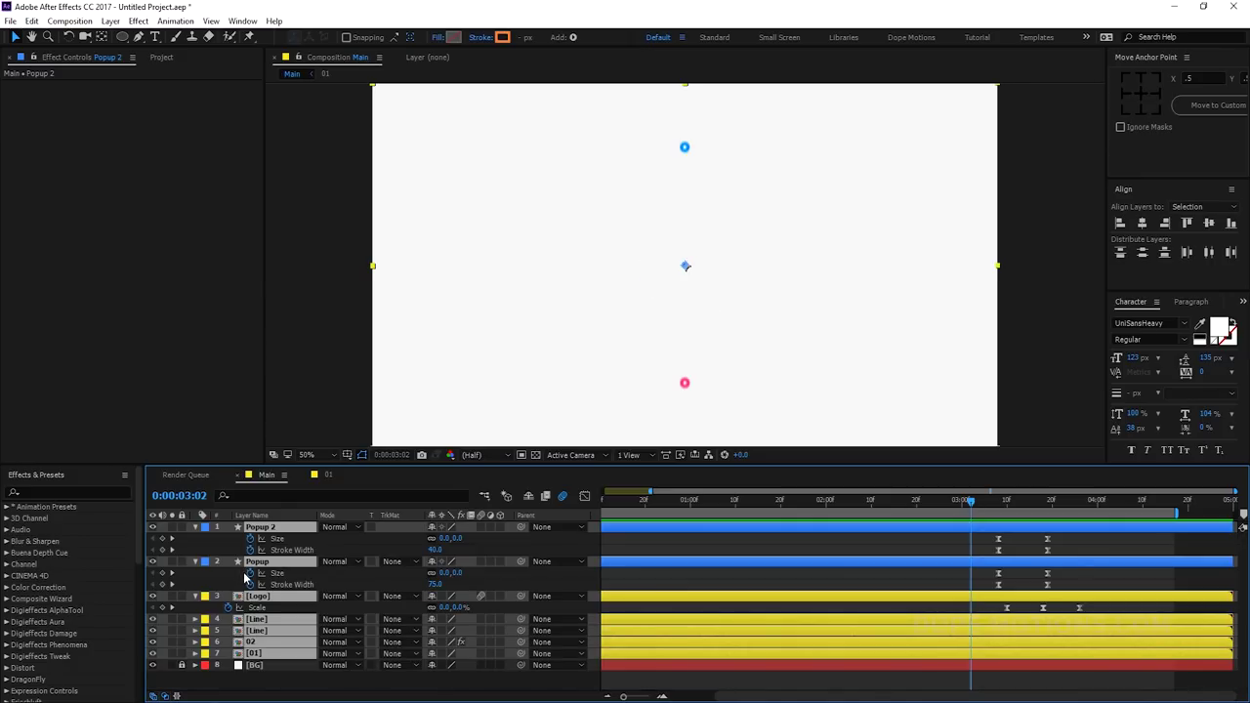
{"action": "key", "text": "u"}
{"action": "left_click", "coordinate": [221, 629]}
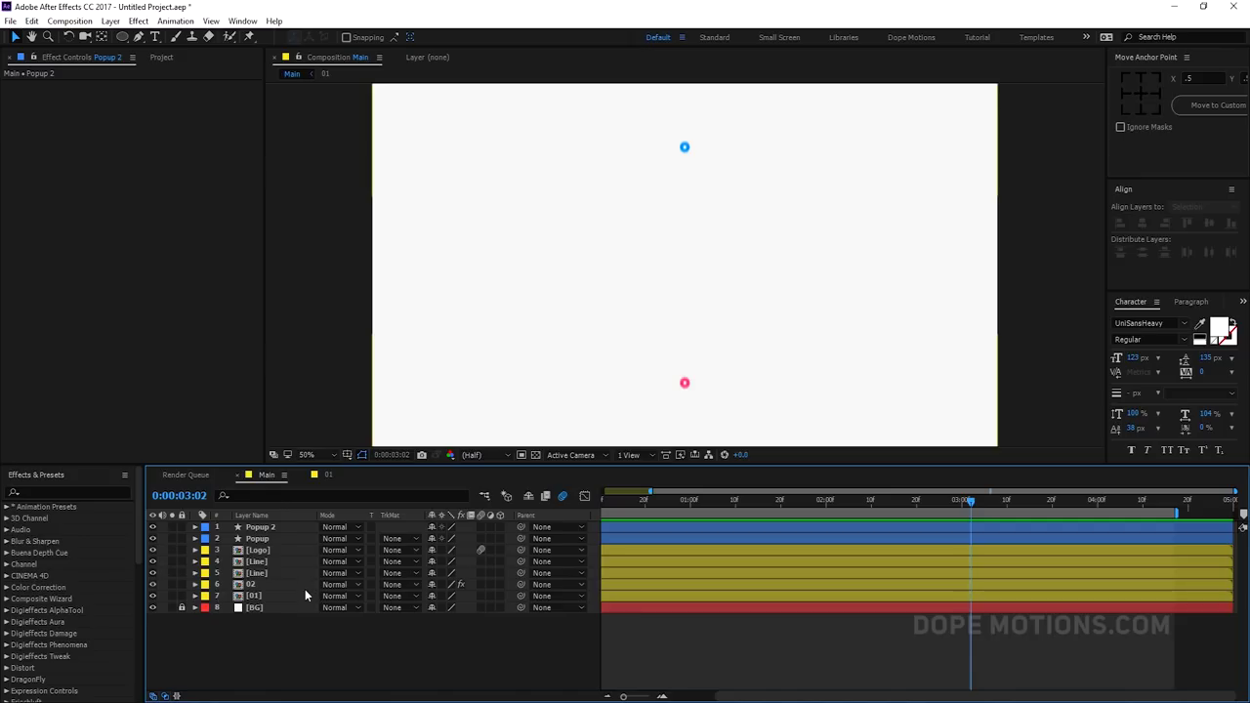
{"action": "left_click", "coordinate": [254, 596]}
{"action": "left_click", "coordinate": [268, 529], "text": "shift"}
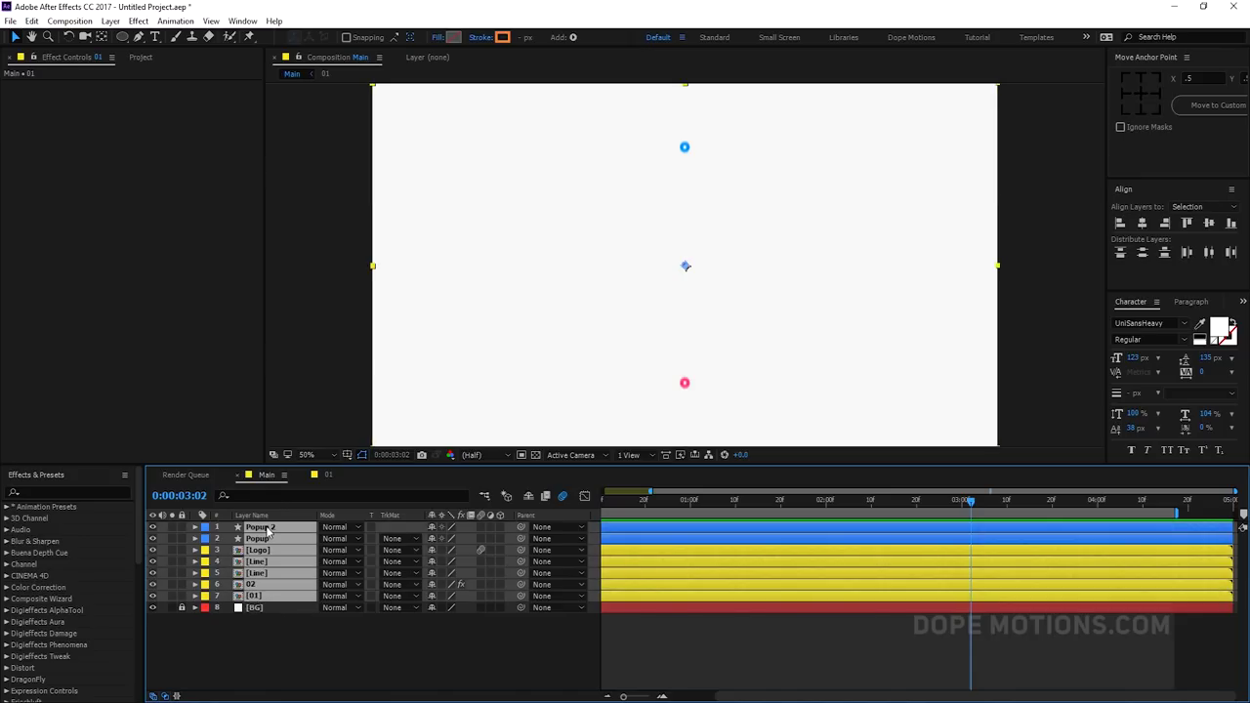
Pre-compose the selected layers as 'MAin Animation' and duplicate the precomp layer
{"action": "right_click", "coordinate": [267, 528]}
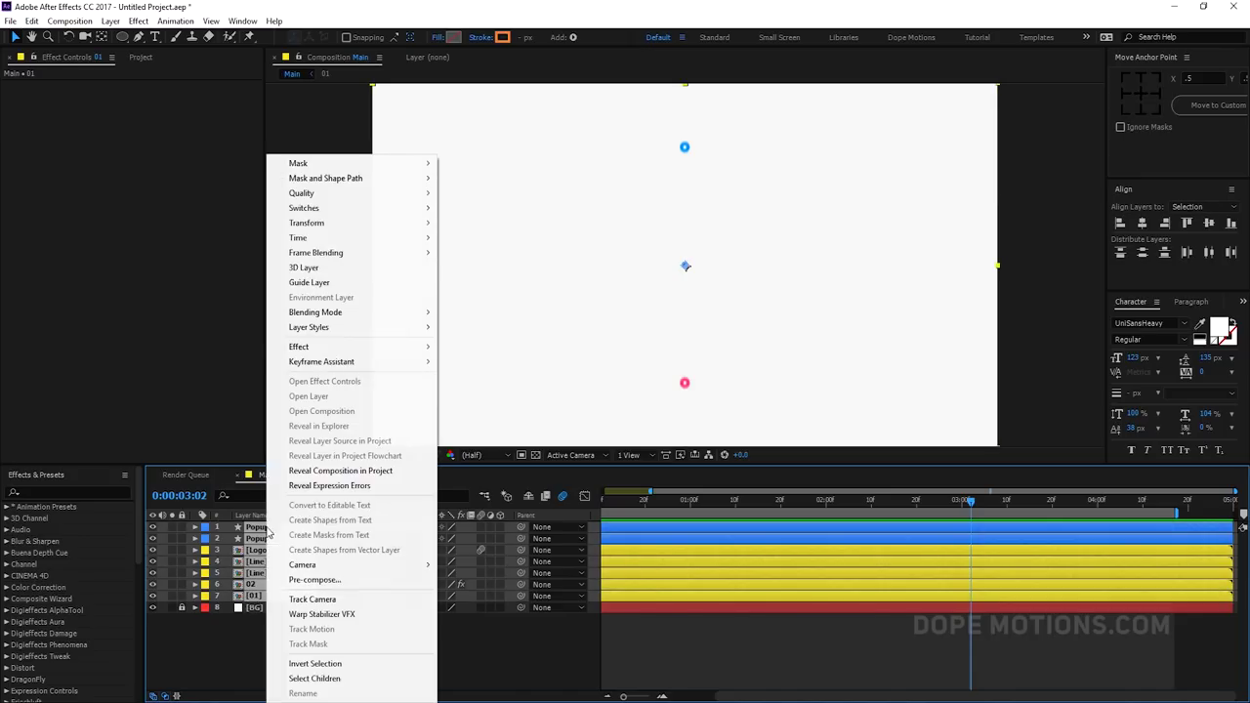
{"action": "left_click", "coordinate": [315, 583]}
{"action": "type", "text": "MAin Animation"}
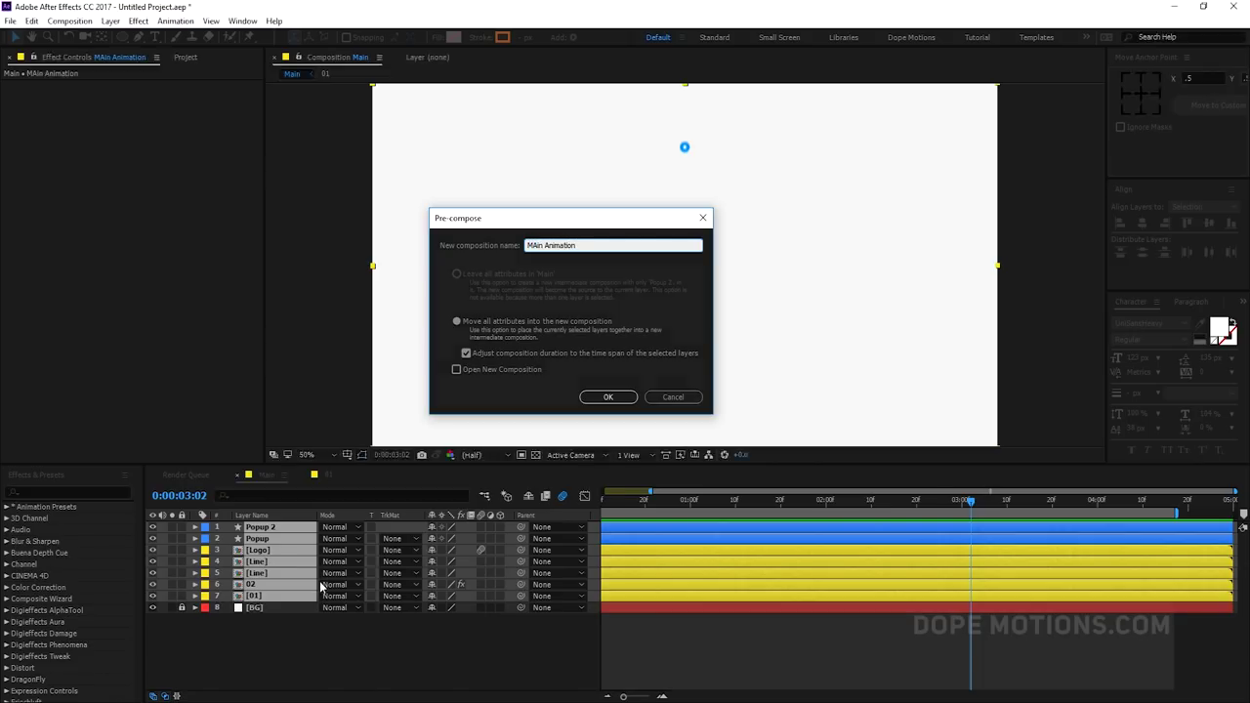
{"action": "key", "text": "Return"}
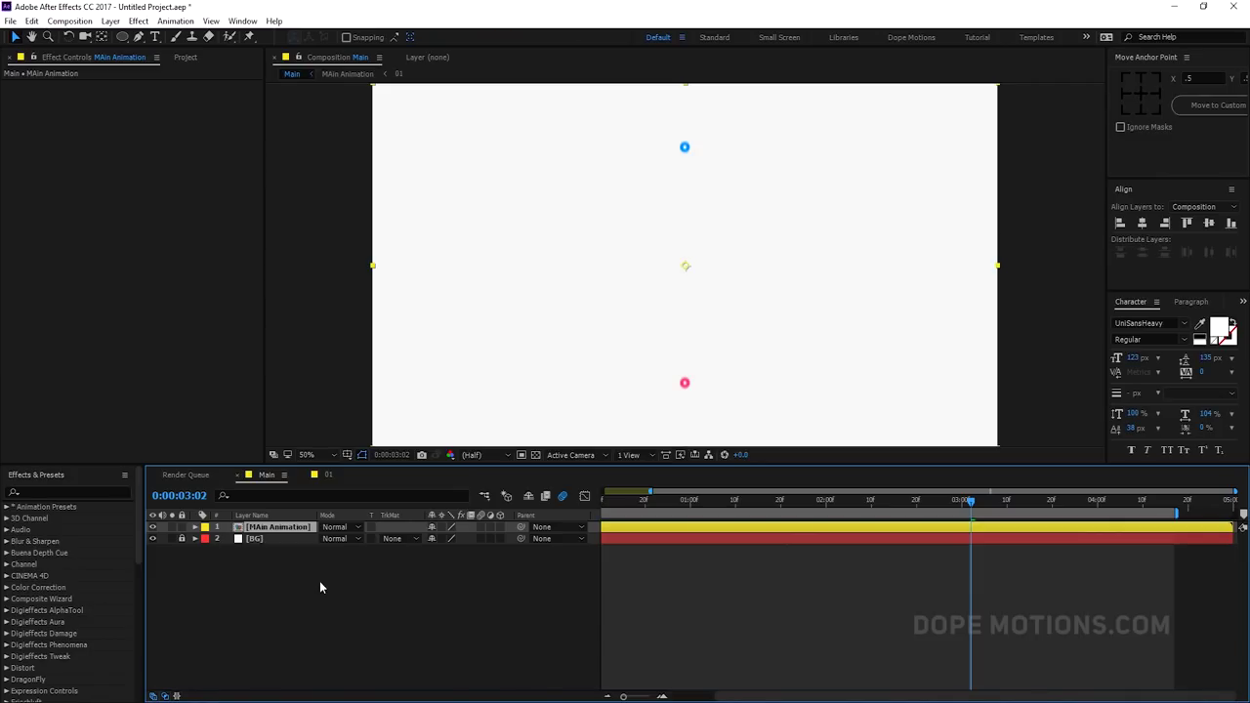
{"action": "key", "text": "ctrl+d"}
Hide the top MAin Animation copy, select the lower copy and zoom the viewer to 25%
{"action": "left_click", "coordinate": [152, 527]}
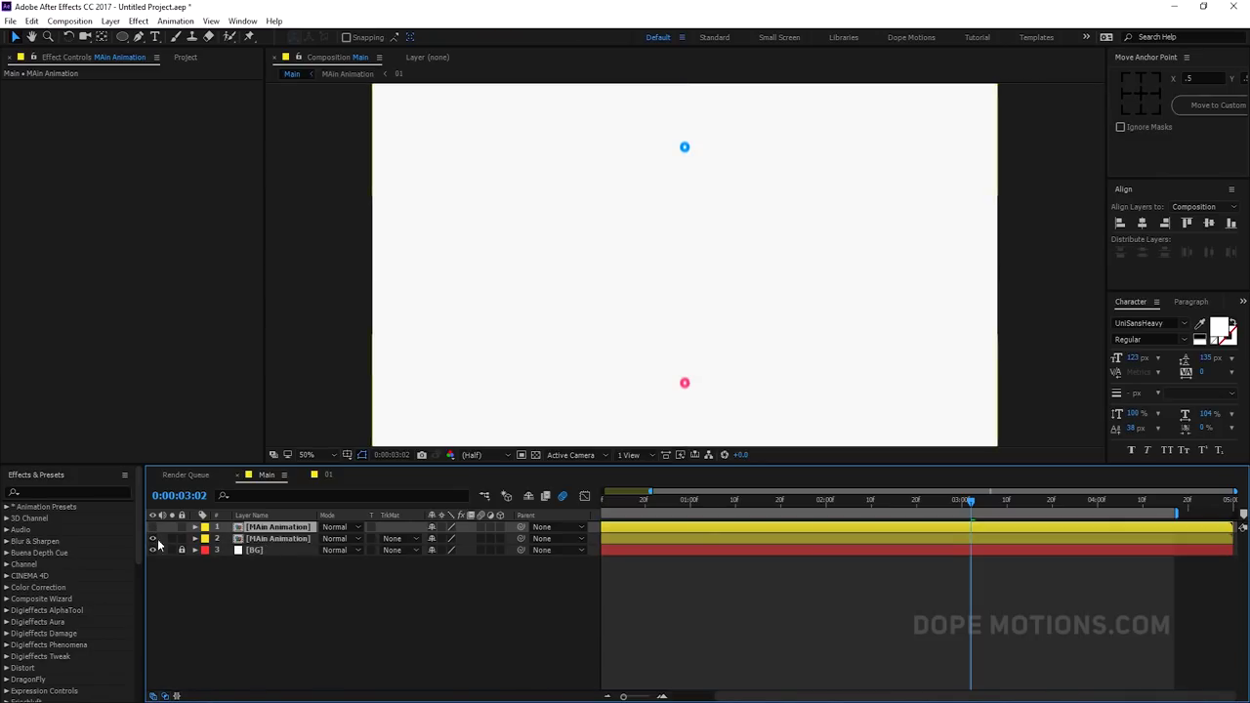
{"action": "left_click_drag", "start_coordinate": [719, 500], "coordinate": [695, 501]}
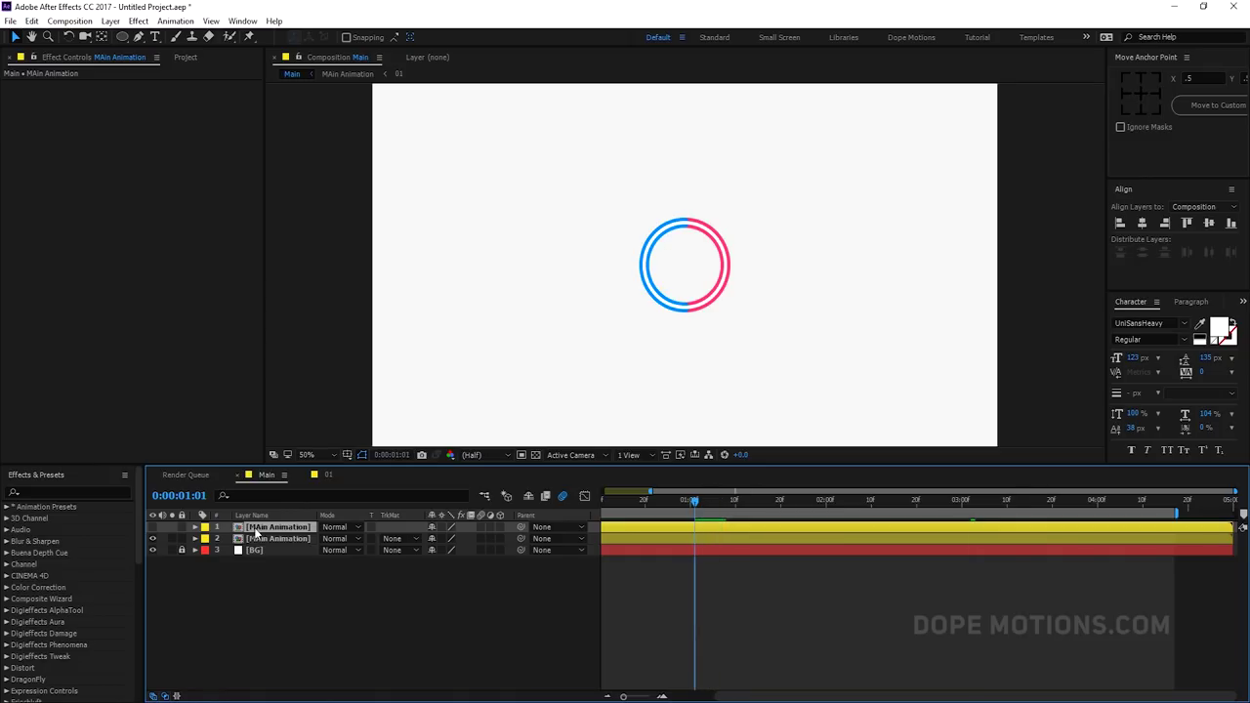
{"action": "key", "text": "ctrl+Down"}
{"action": "key", "text": "comma"}
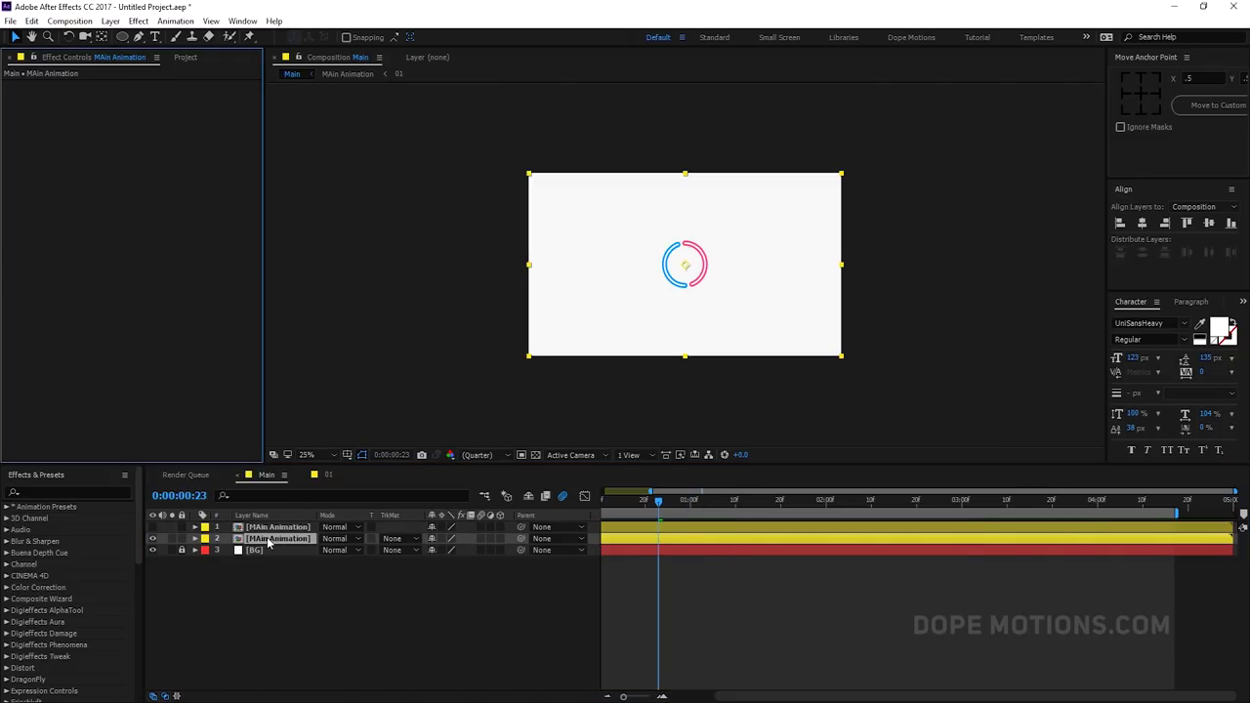
Apply CC Radial Blur to the lower copy with Amount 70 and Centered Zoom type
{"action": "key", "text": "ctrl+space"}
{"action": "type", "text": "cc"}
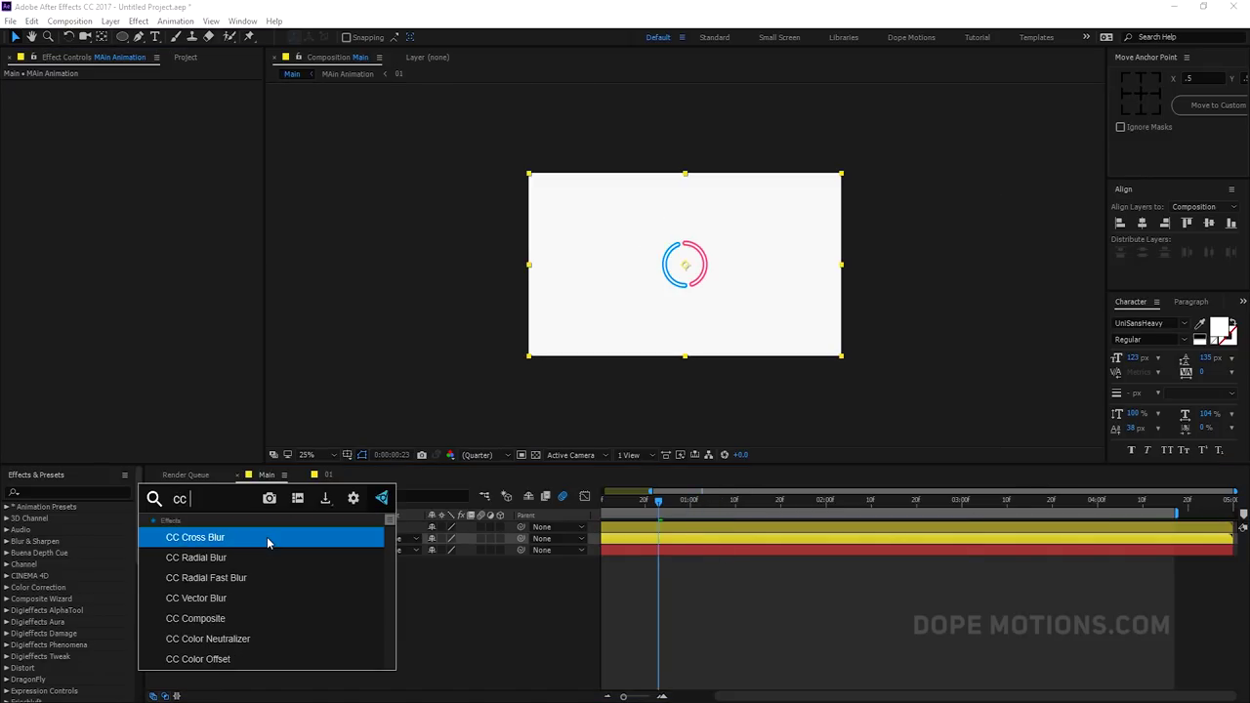
{"action": "left_click", "coordinate": [235, 558]}
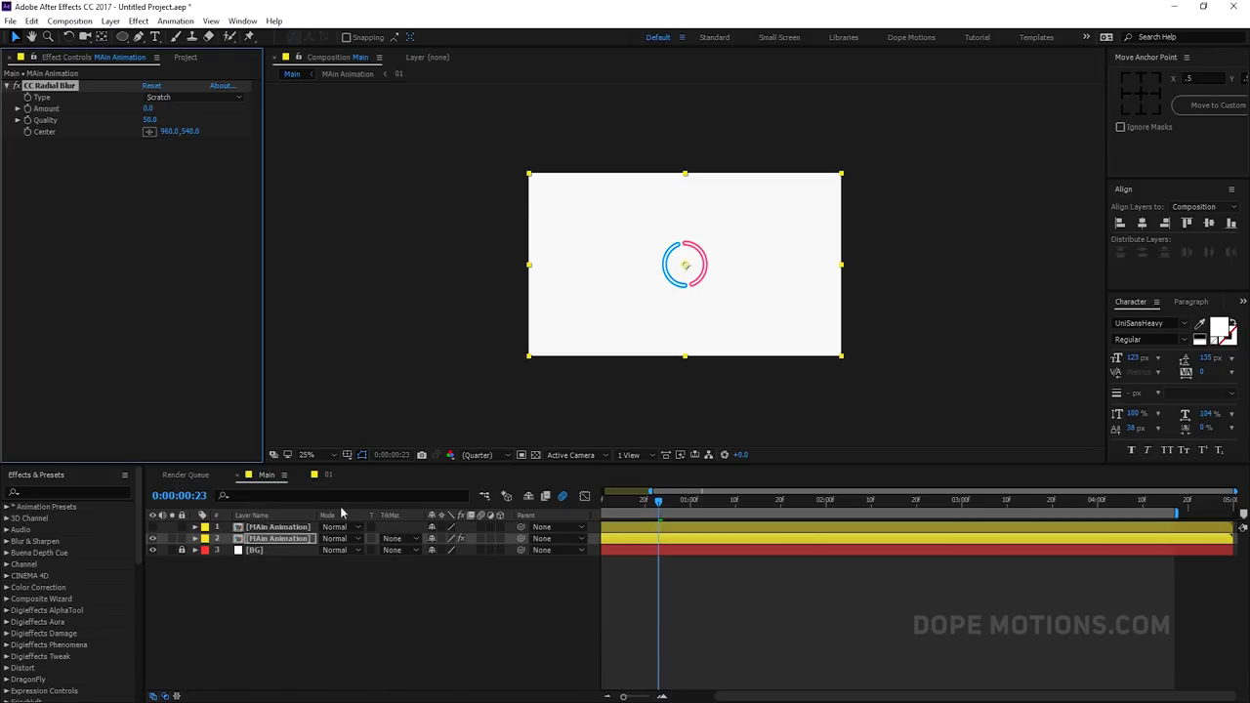
{"action": "left_click", "coordinate": [148, 109]}
{"action": "type", "text": "70"}
{"action": "key", "text": "Return"}
{"action": "left_click", "coordinate": [201, 99]}
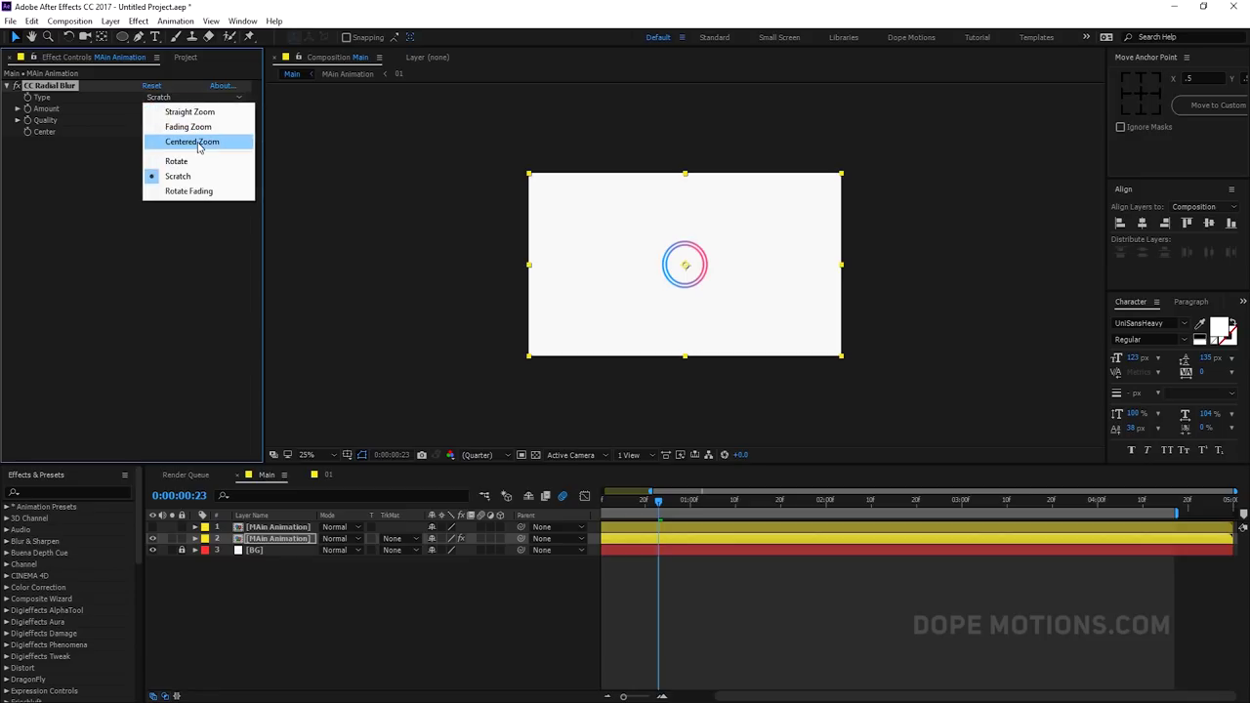
{"action": "left_click", "coordinate": [198, 143]}
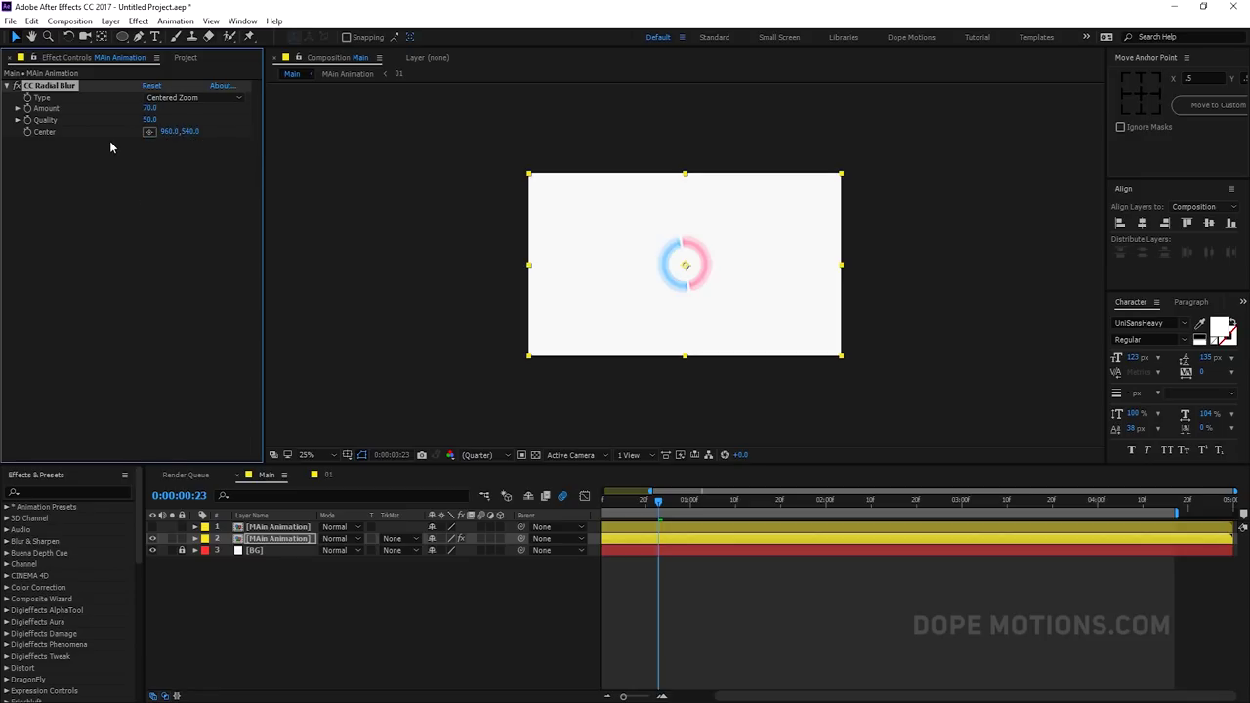
Place the radial blur centre off the comp's top-left corner at -392, -364
{"action": "left_click", "coordinate": [131, 156]}
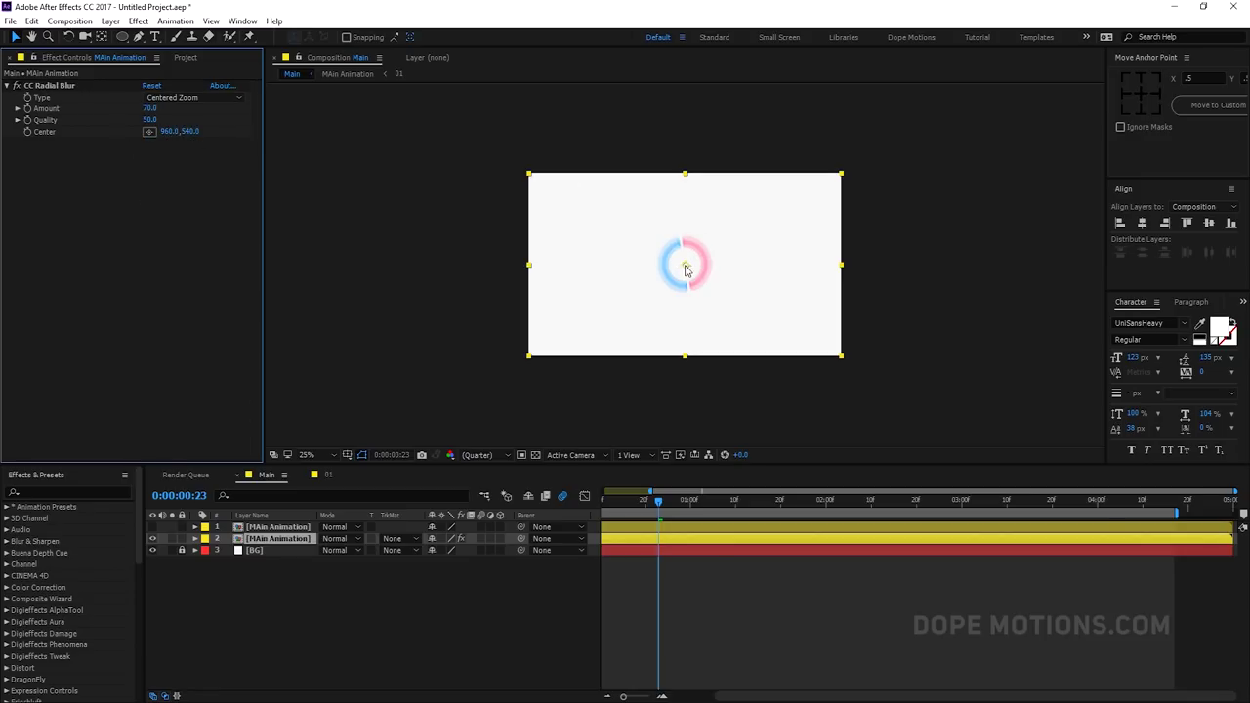
{"action": "left_click", "coordinate": [39, 132]}
{"action": "left_click", "coordinate": [53, 87]}
{"action": "scroll", "coordinate": [674, 244], "scroll_direction": "up", "scroll_amount": 2}
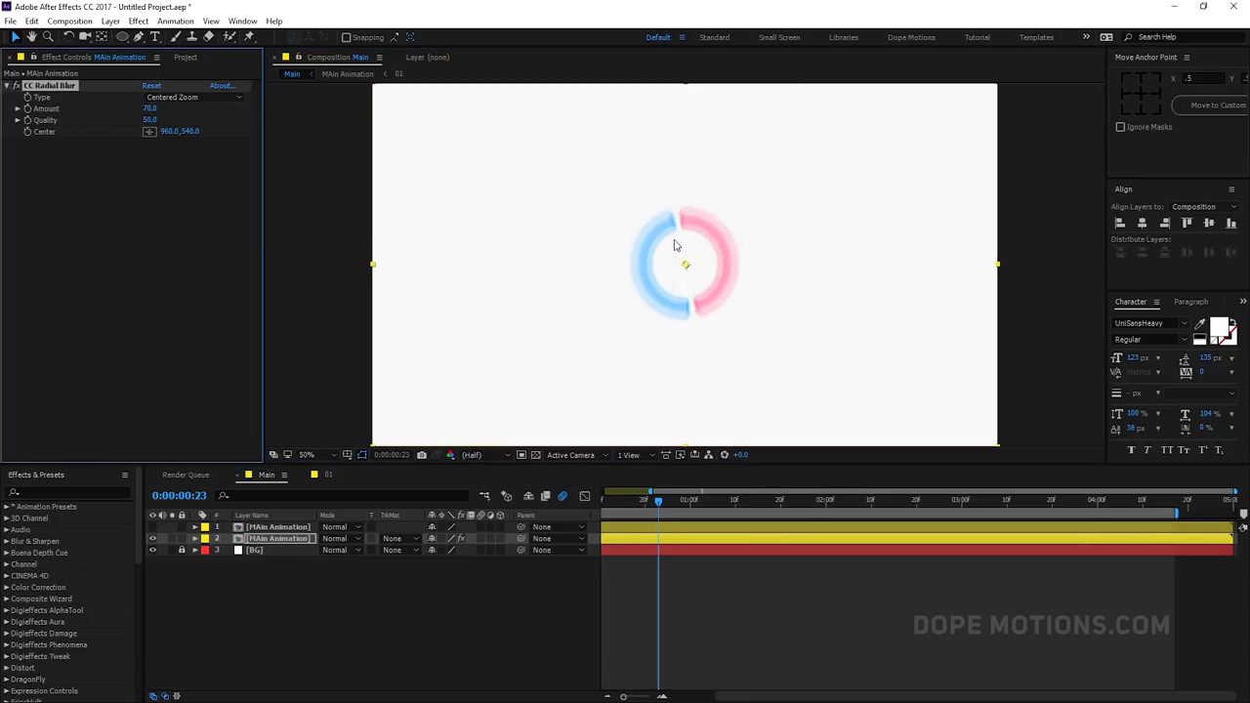
{"action": "scroll", "coordinate": [674, 244], "scroll_direction": "down", "scroll_amount": 4}
{"action": "scroll", "coordinate": [674, 244], "scroll_direction": "up", "scroll_amount": 2}
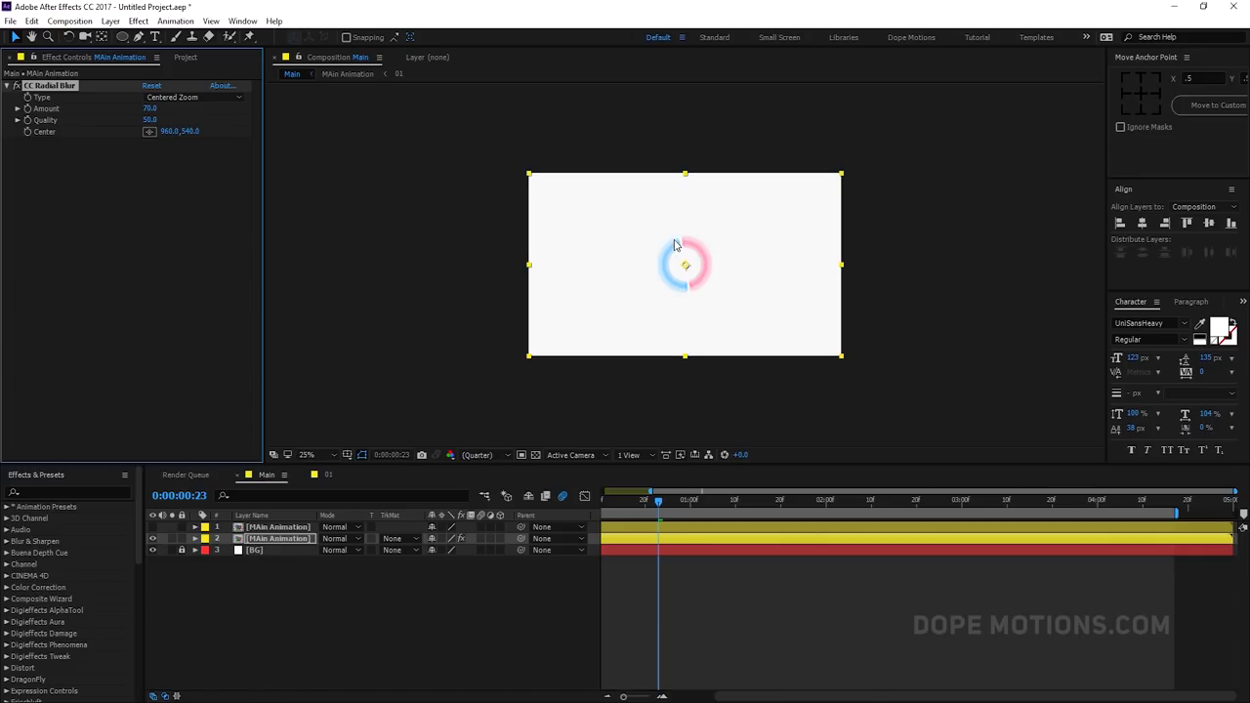
{"action": "left_click", "coordinate": [148, 131]}
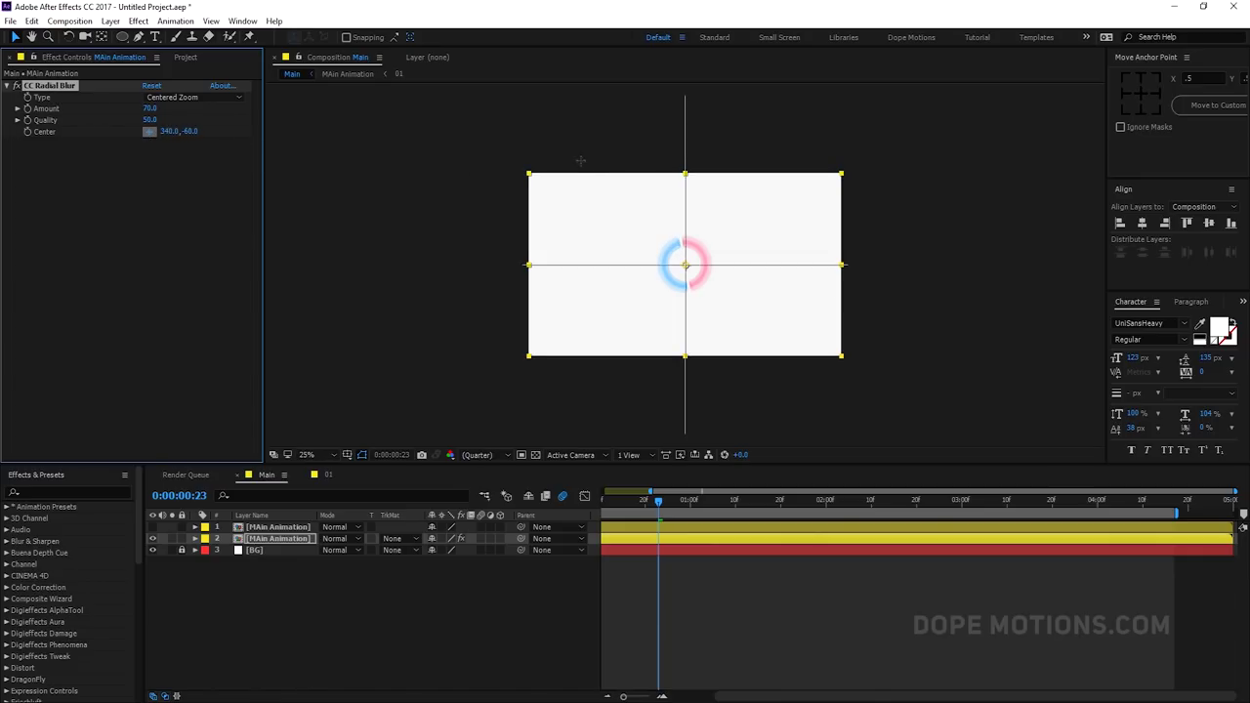
{"action": "left_click", "coordinate": [520, 159]}
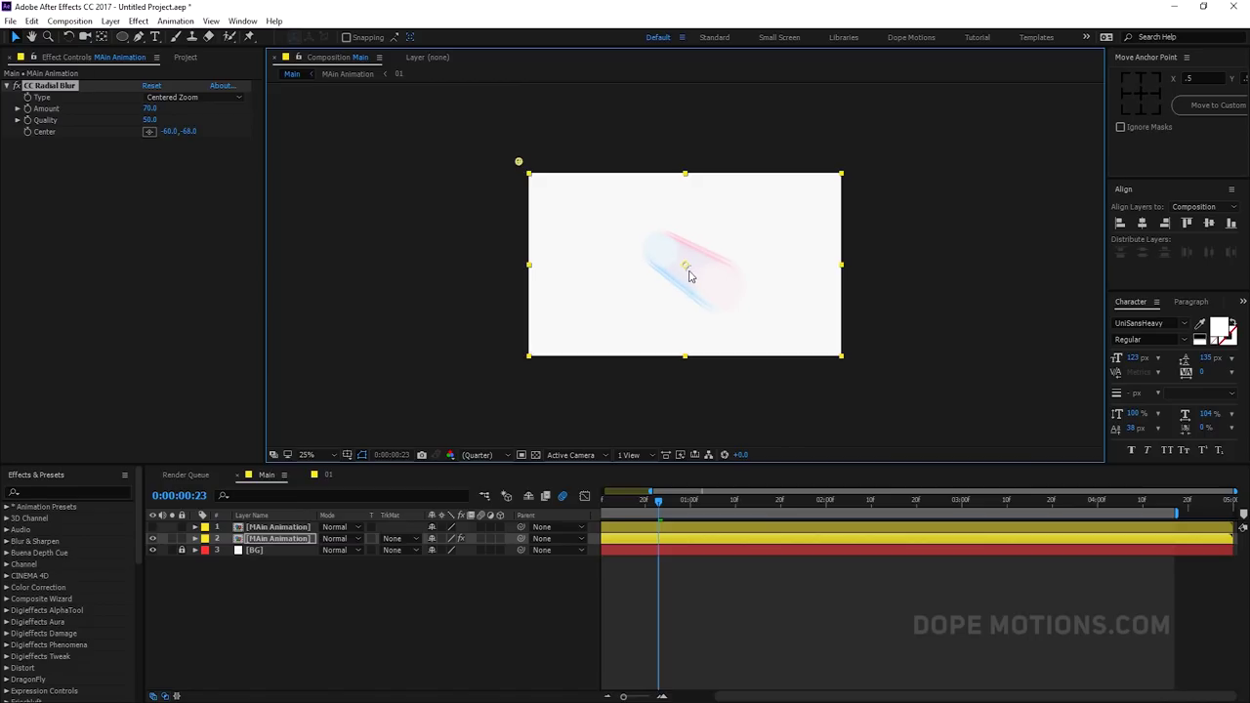
{"action": "left_click_drag", "start_coordinate": [519, 163], "coordinate": [465, 116]}
Switch the radial blur type to Straight Zoom
{"action": "left_click", "coordinate": [223, 97]}
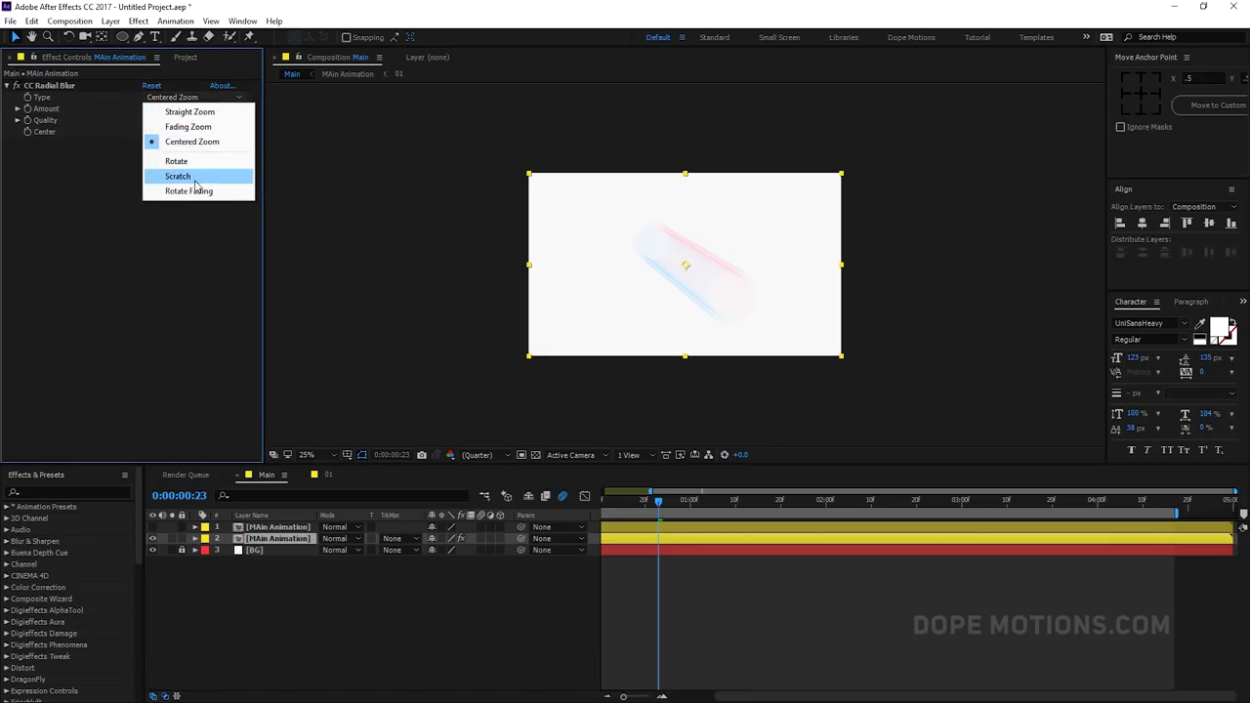
{"action": "left_click", "coordinate": [190, 111]}
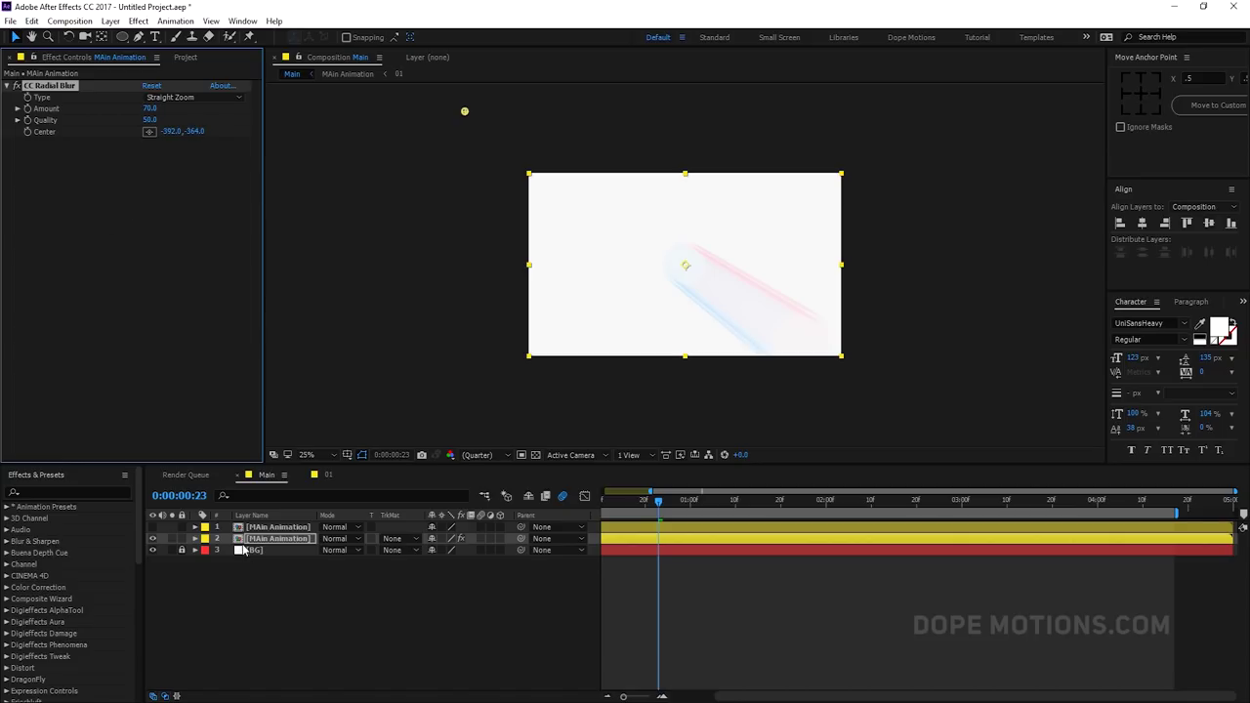
{"action": "key", "text": "ctrl+space"}
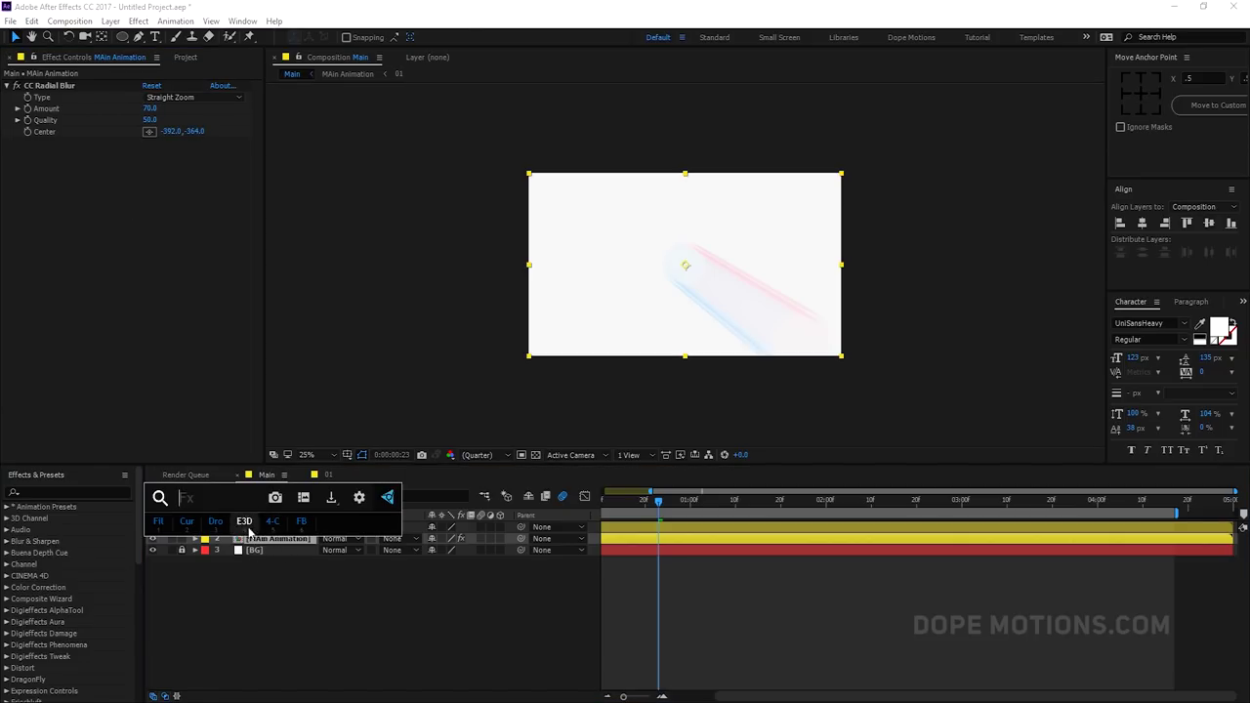
Add Levels on the Alpha channel, lowering Input White to 2.0 to make the streak solid
{"action": "type", "text": "lev"}
{"action": "left_click", "coordinate": [210, 536]}
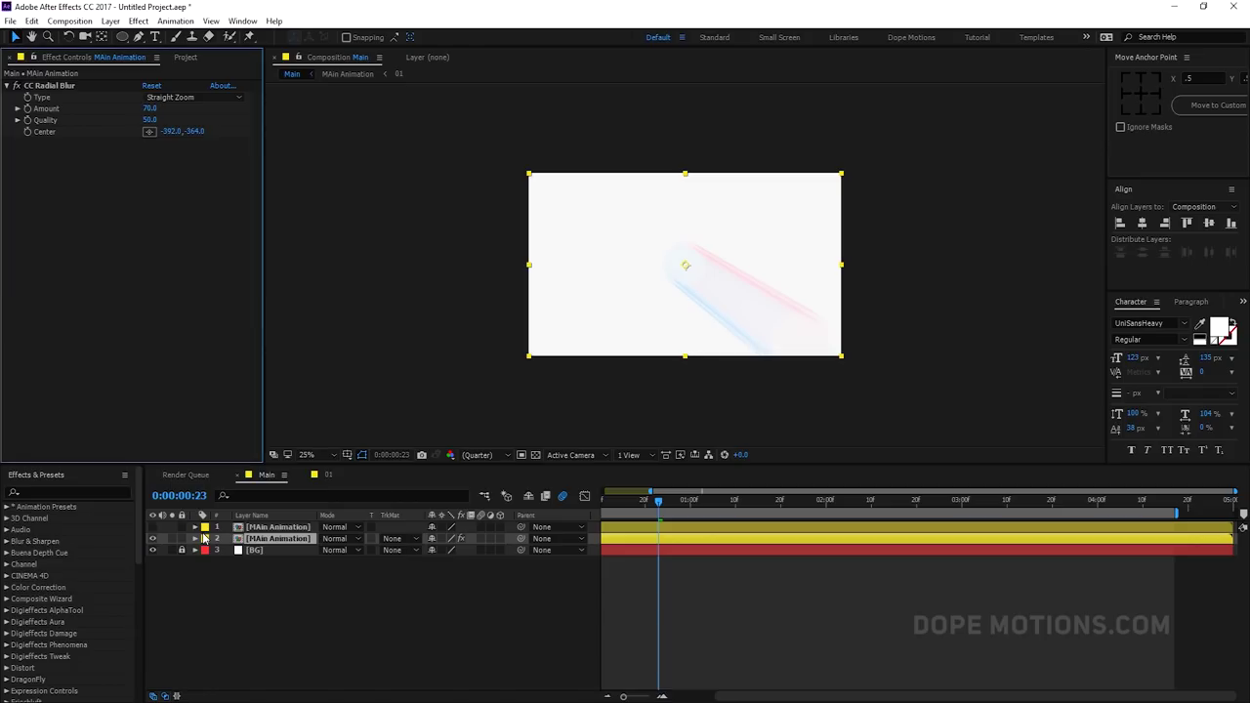
{"action": "left_click", "coordinate": [194, 156]}
{"action": "left_click", "coordinate": [168, 230]}
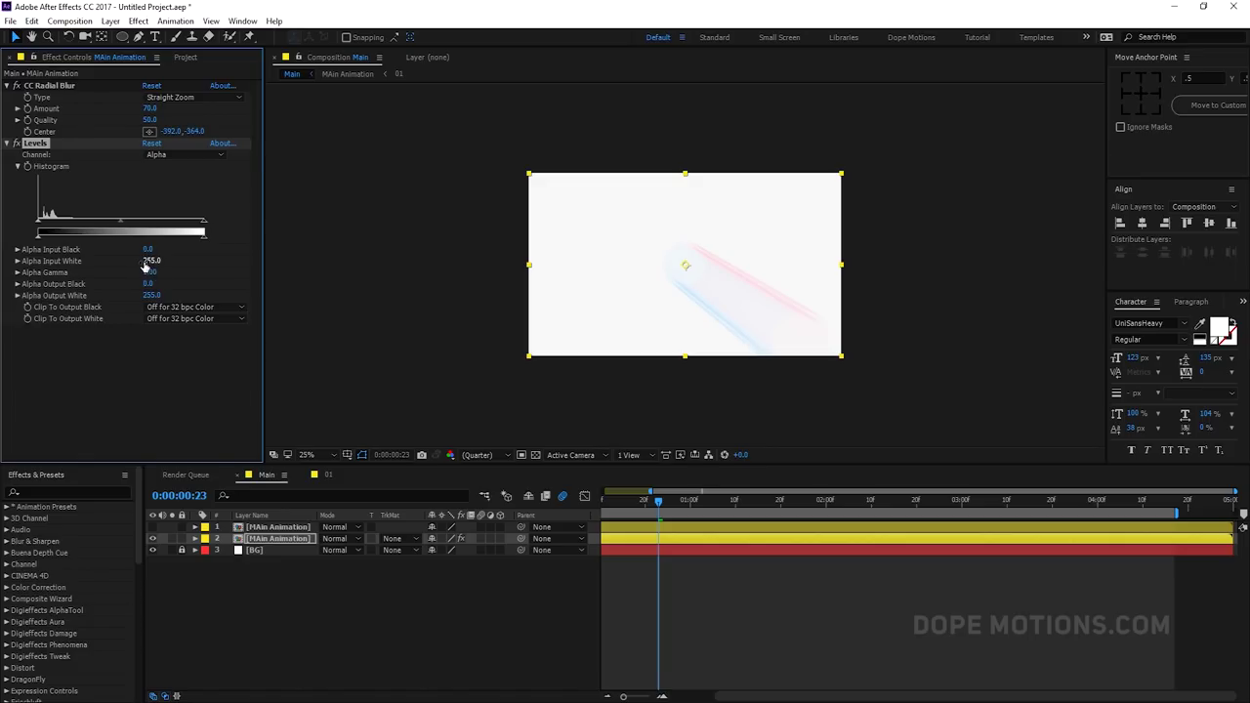
{"action": "left_click_drag", "start_coordinate": [149, 261], "coordinate": [88, 260]}
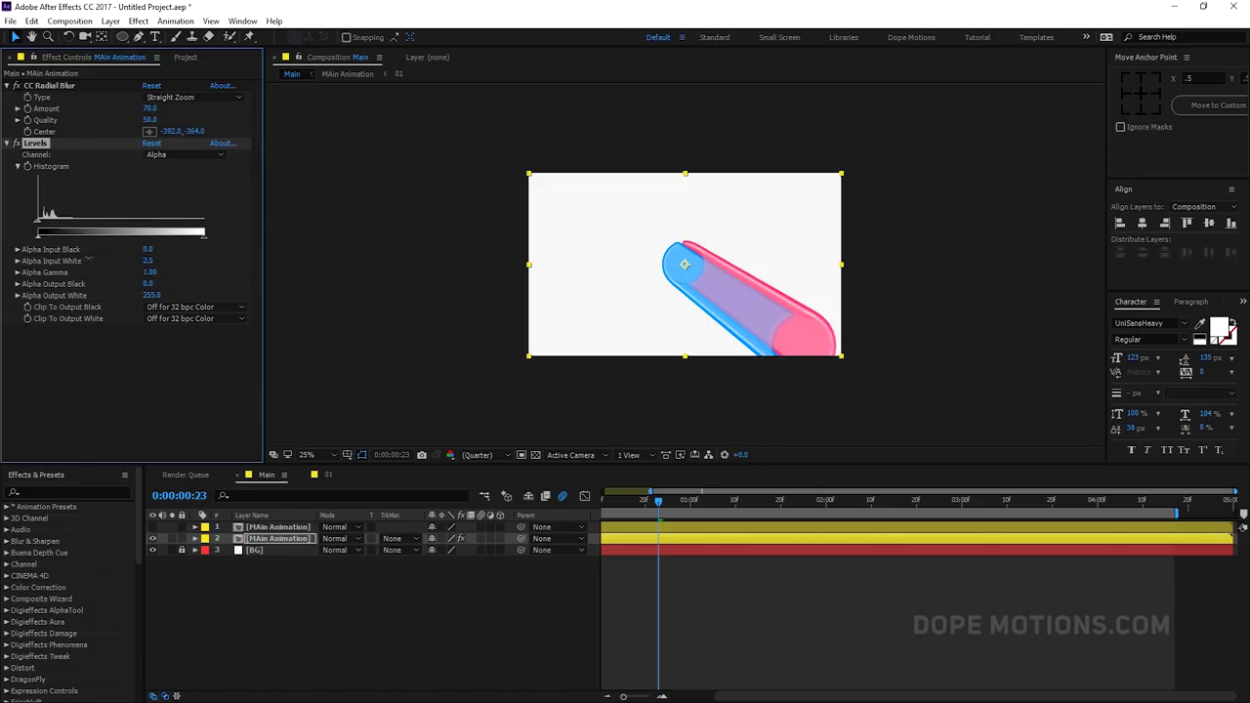
Add a Fill effect coloured black (000000)
{"action": "key", "text": "ctrl+space"}
{"action": "type", "text": "fi"}
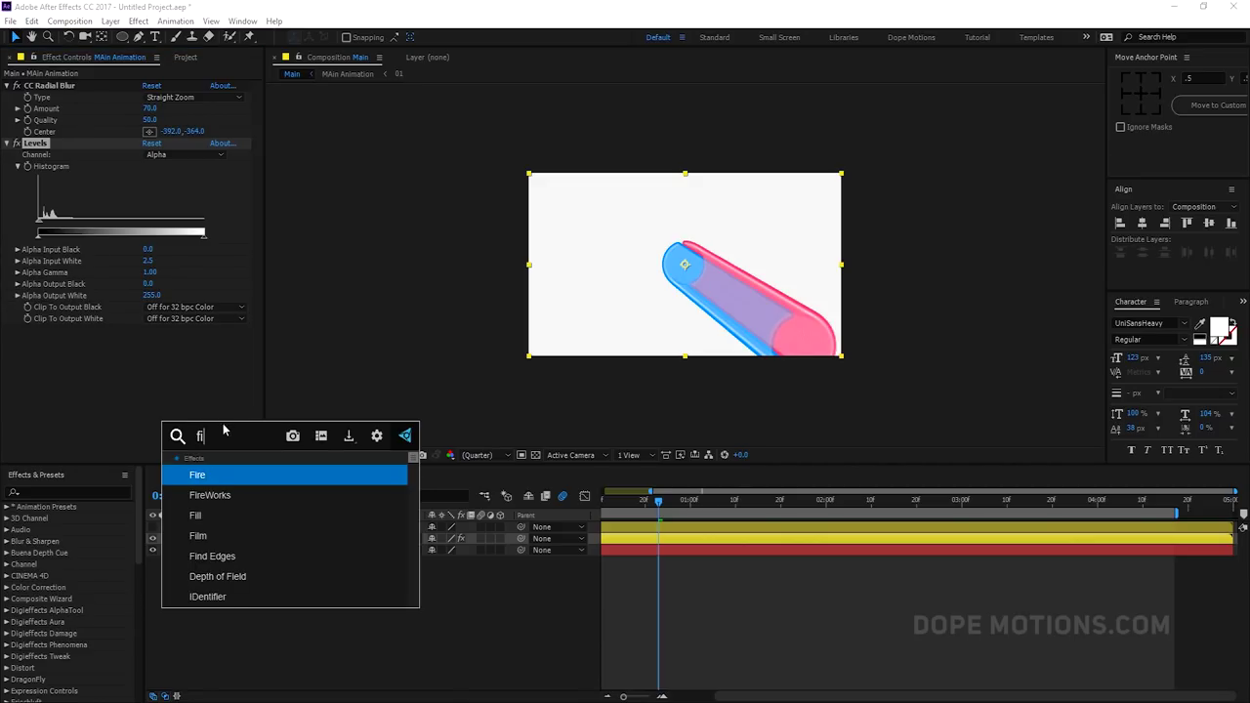
{"action": "left_click", "coordinate": [205, 515]}
{"action": "left_click", "coordinate": [151, 365]}
{"action": "type", "text": "000000"}
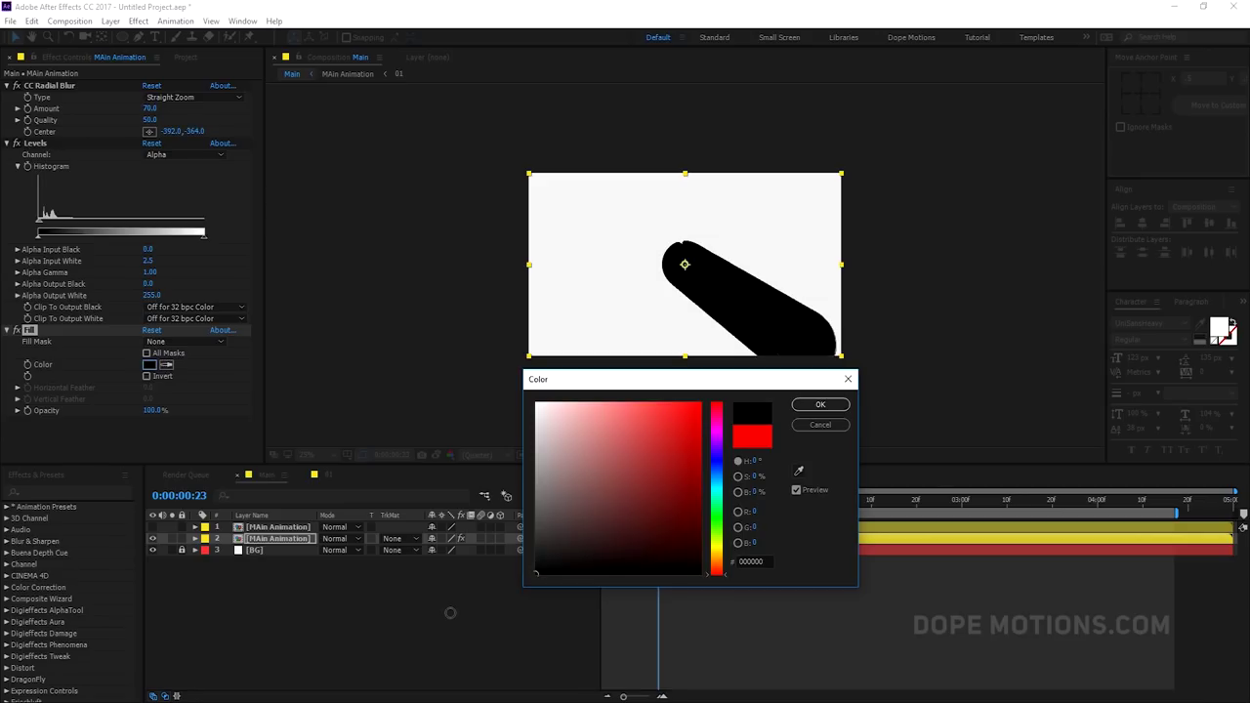
{"action": "left_click", "coordinate": [820, 405]}
Raise the radial blur Amount to 82 and set the black Fill's opacity to 8%
{"action": "left_click_drag", "start_coordinate": [661, 500], "coordinate": [705, 503]}
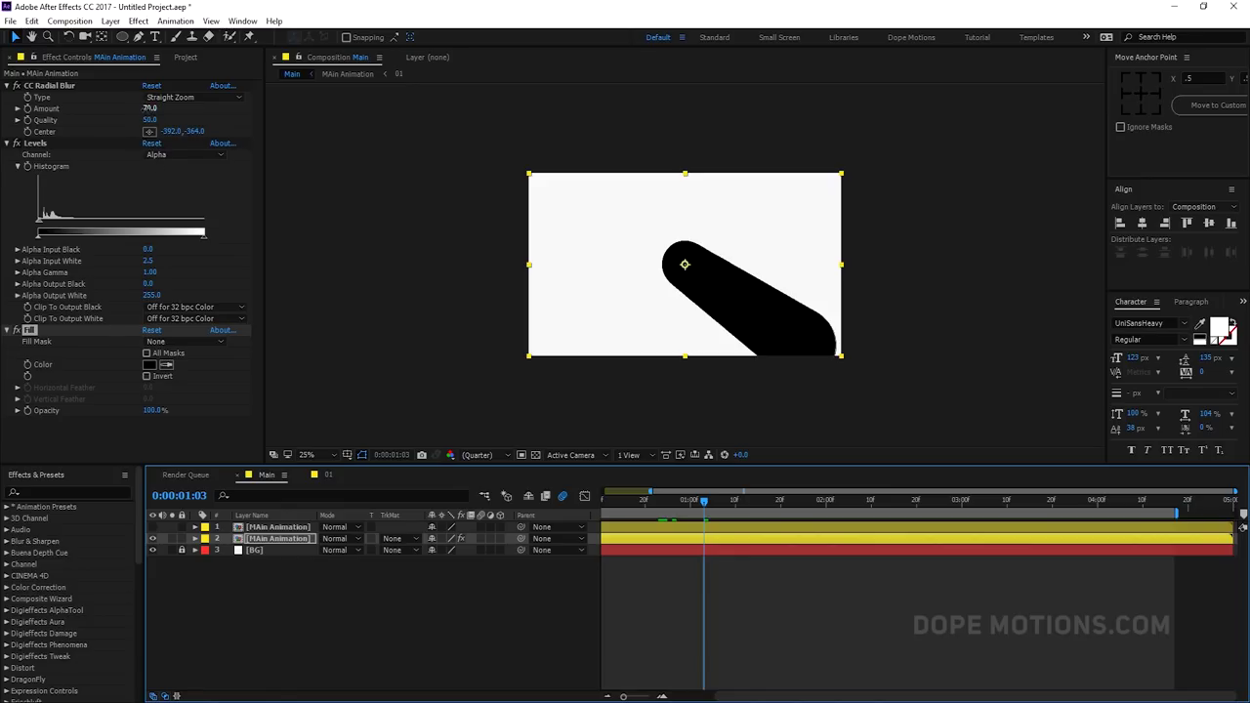
{"action": "left_click_drag", "start_coordinate": [149, 107], "coordinate": [465, 110]}
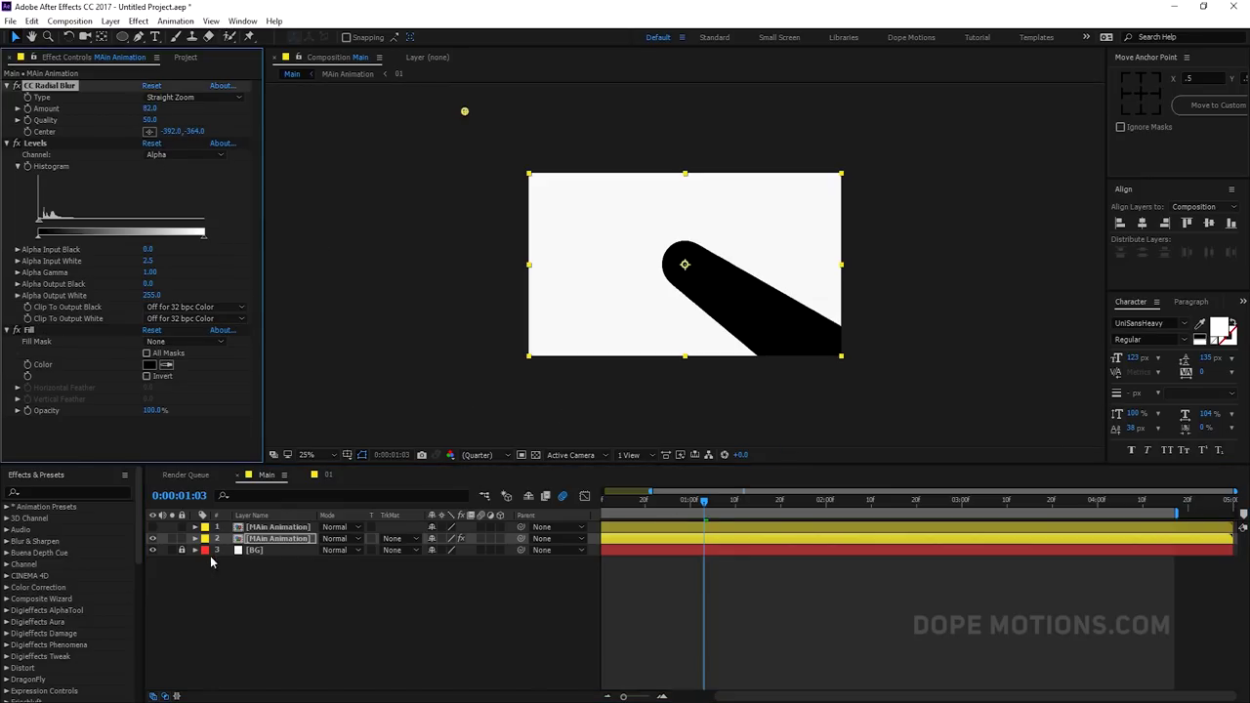
{"action": "left_click_drag", "start_coordinate": [153, 410], "coordinate": [90, 415]}
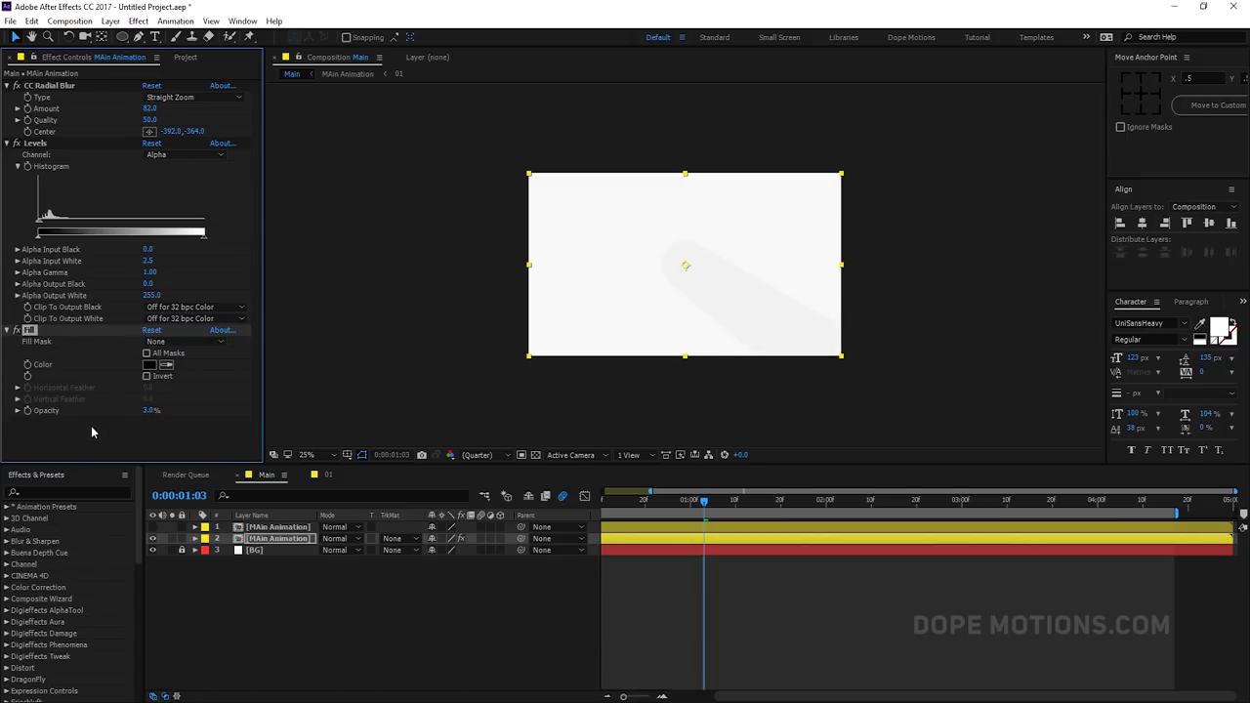
{"action": "left_click", "coordinate": [150, 410]}
{"action": "type", "text": "8"}
{"action": "key", "text": "Return"}
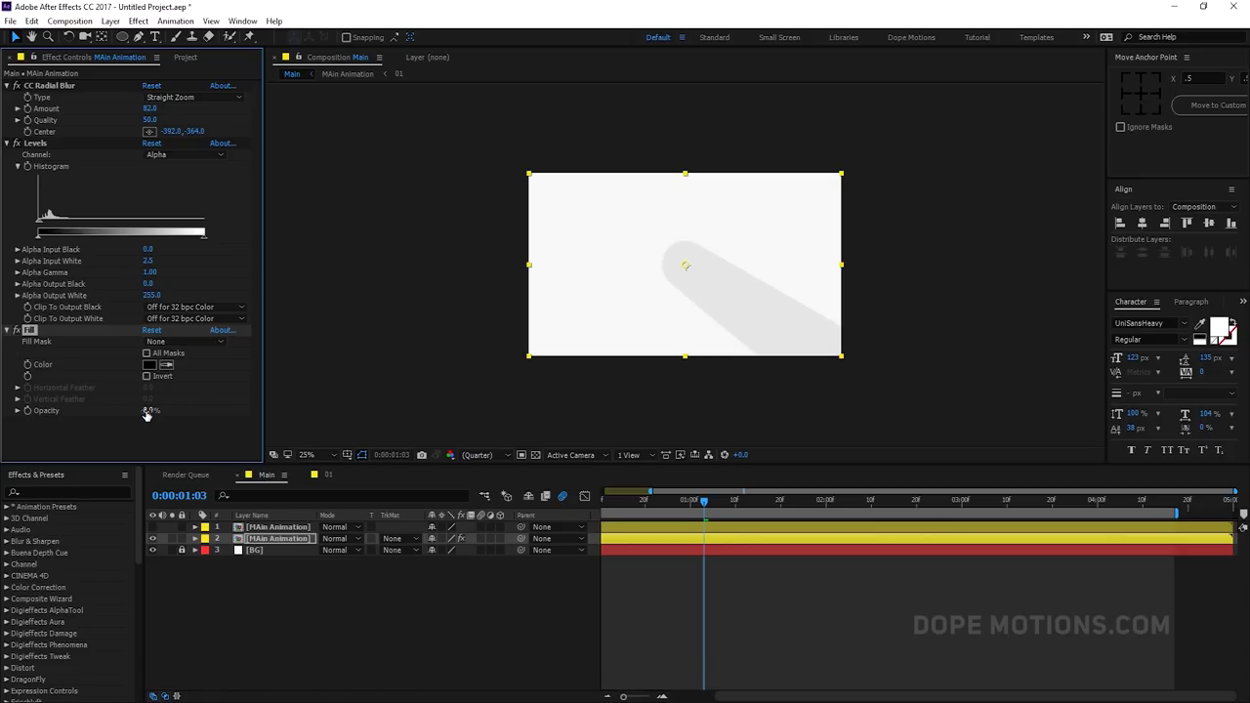
{"action": "key", "text": "period"}
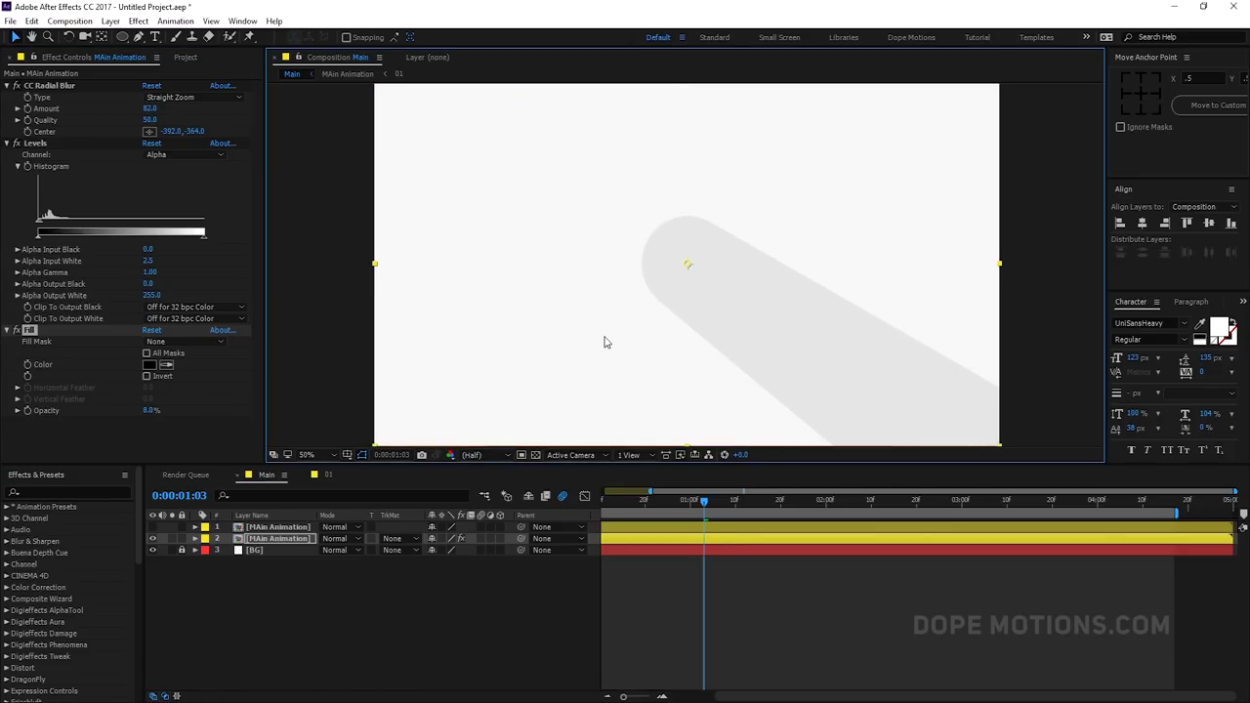
{"action": "left_click", "coordinate": [259, 540]}
{"action": "key", "text": "ctrl+space"}
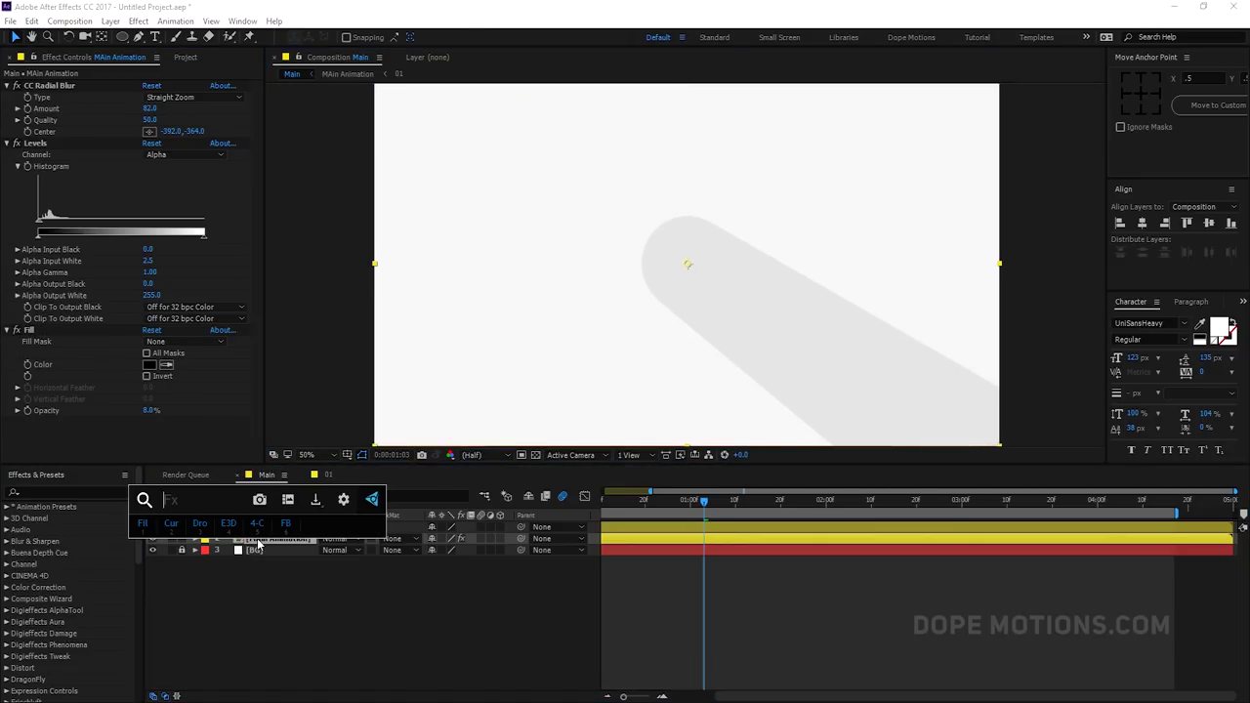
Add a Linear Wipe with 37% completion, 306° angle and 1200 feather
{"action": "type", "text": "lin"}
{"action": "left_click", "coordinate": [251, 560]}
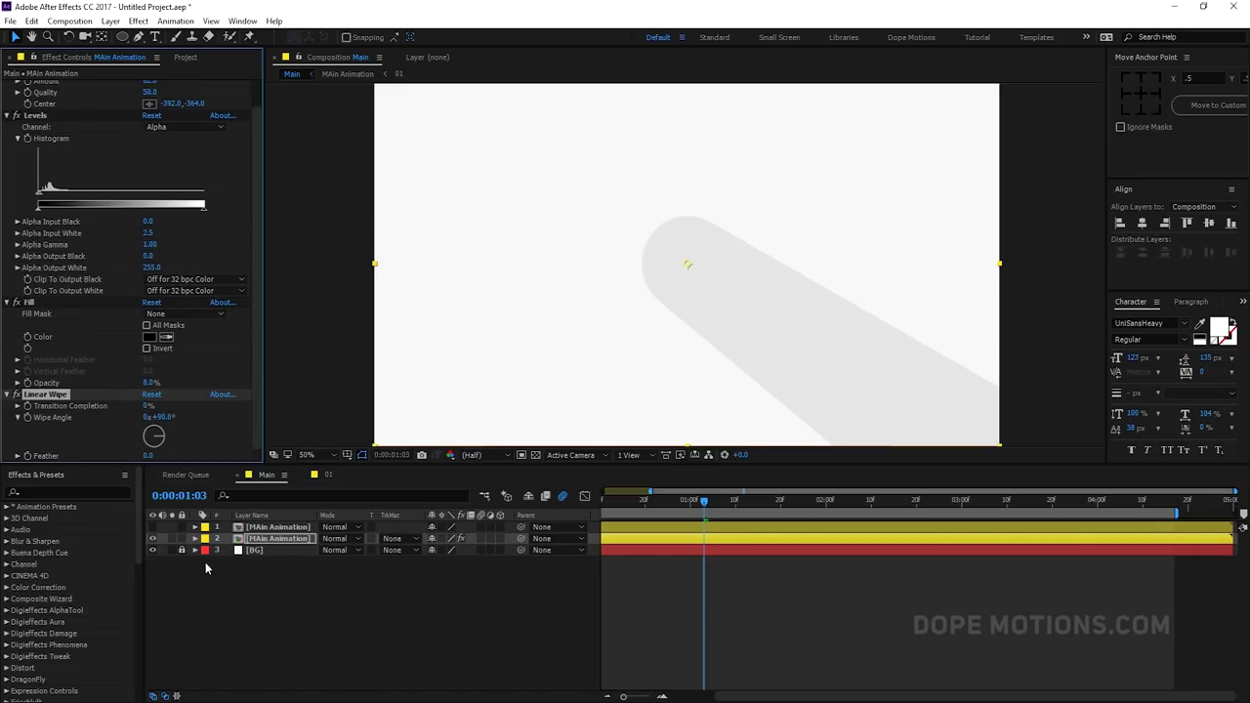
{"action": "left_click", "coordinate": [149, 405]}
{"action": "key", "text": "Return"}
{"action": "left_click_drag", "start_coordinate": [269, 429], "coordinate": [323, 437]}
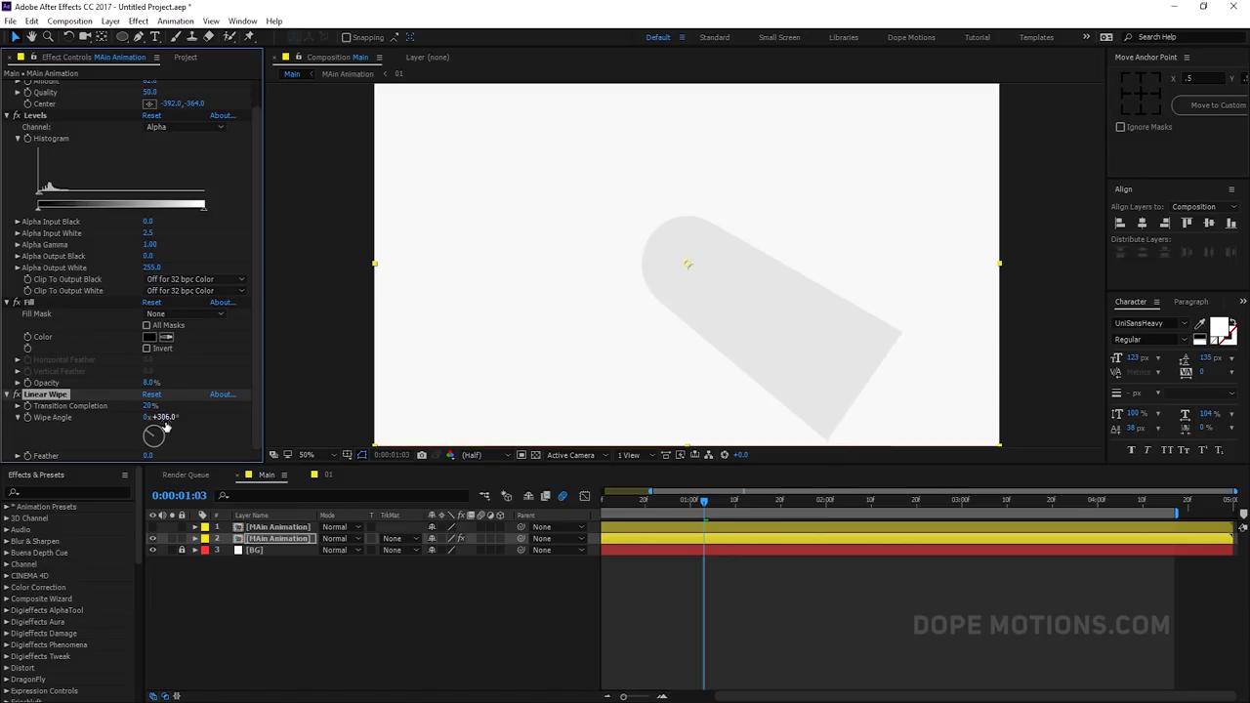
{"action": "left_click_drag", "start_coordinate": [146, 406], "coordinate": [158, 406]}
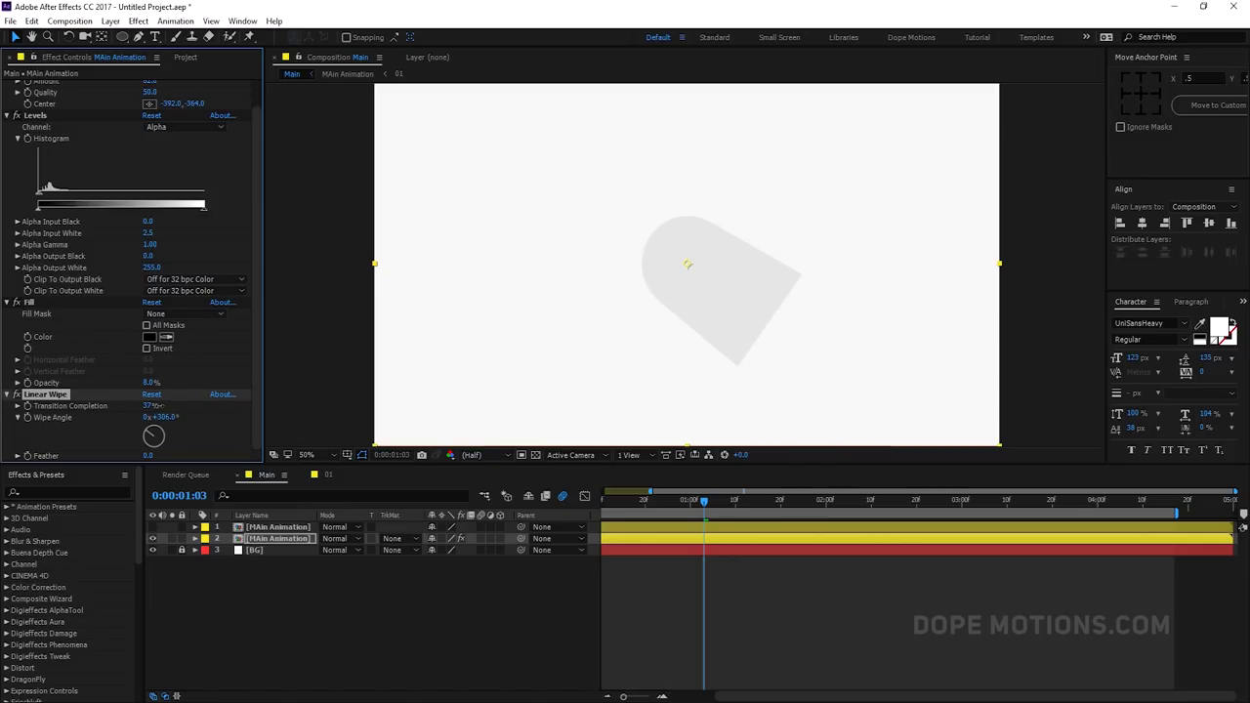
{"action": "left_click", "coordinate": [147, 456]}
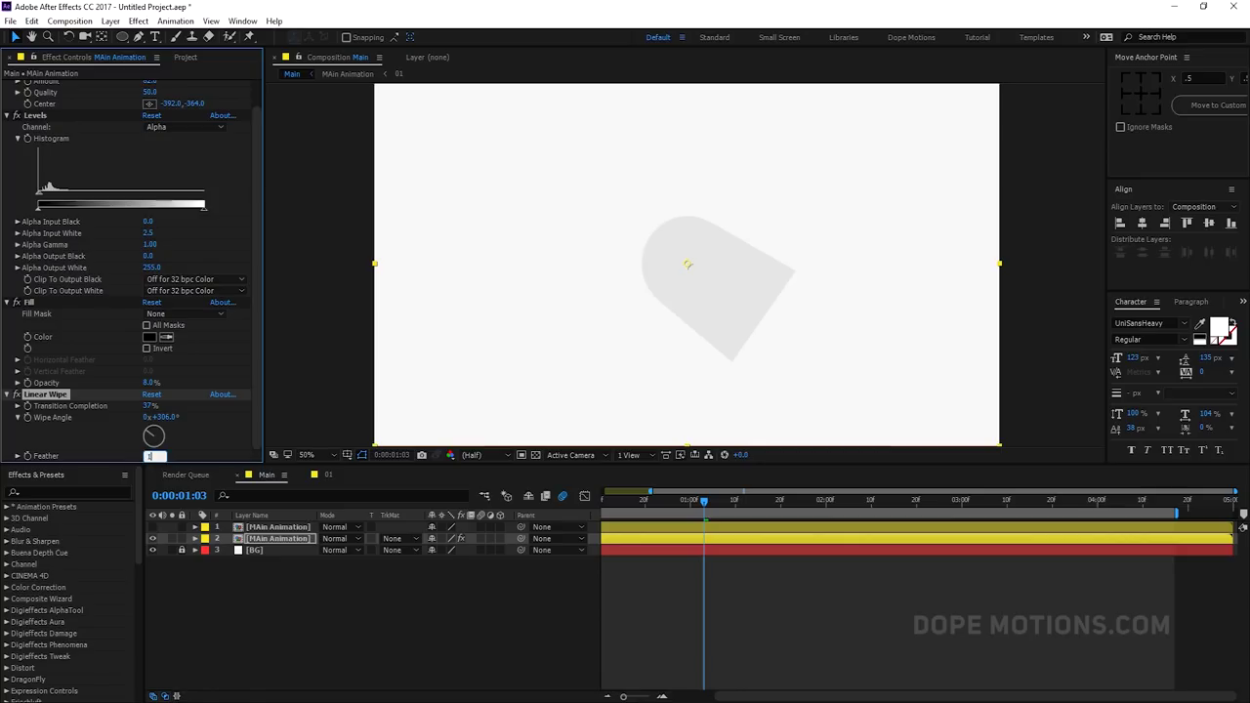
{"action": "type", "text": "1200"}
{"action": "key", "text": "Return"}
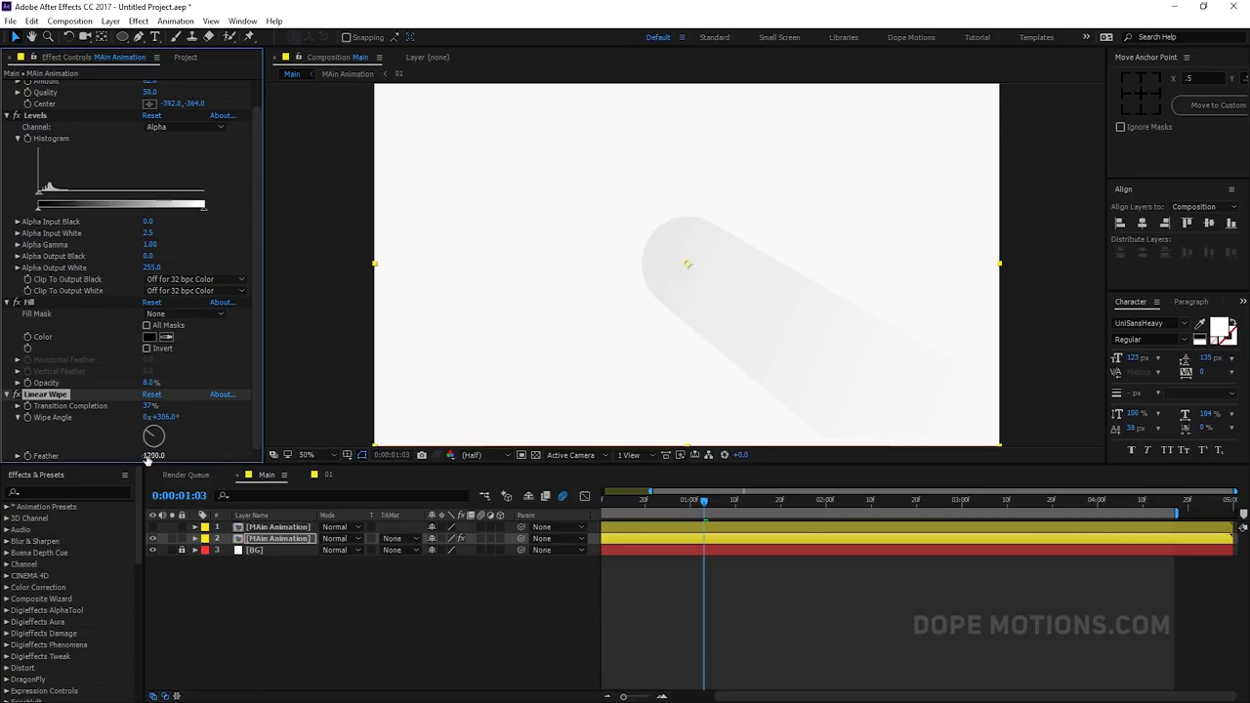
Preview the shadow, make the top ring layer visible again and deselect all layers
{"action": "key", "text": "space"}
{"action": "left_click", "coordinate": [153, 527]}
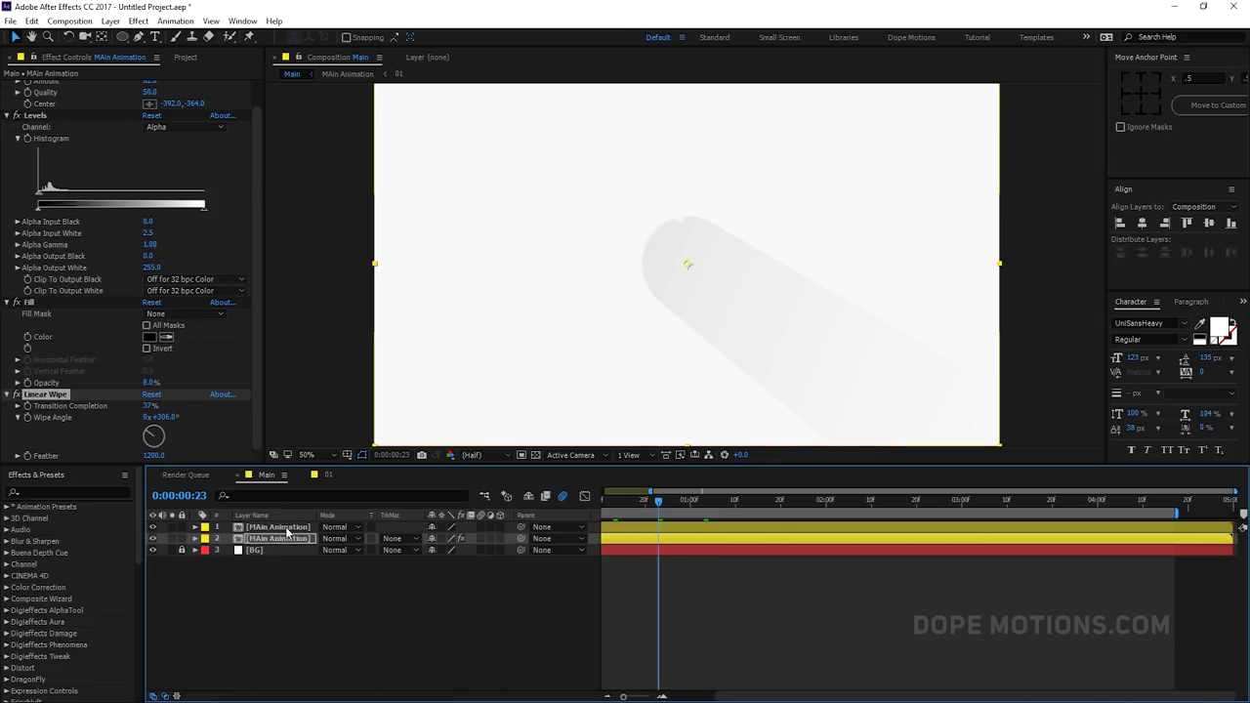
{"action": "left_click", "coordinate": [339, 602]}
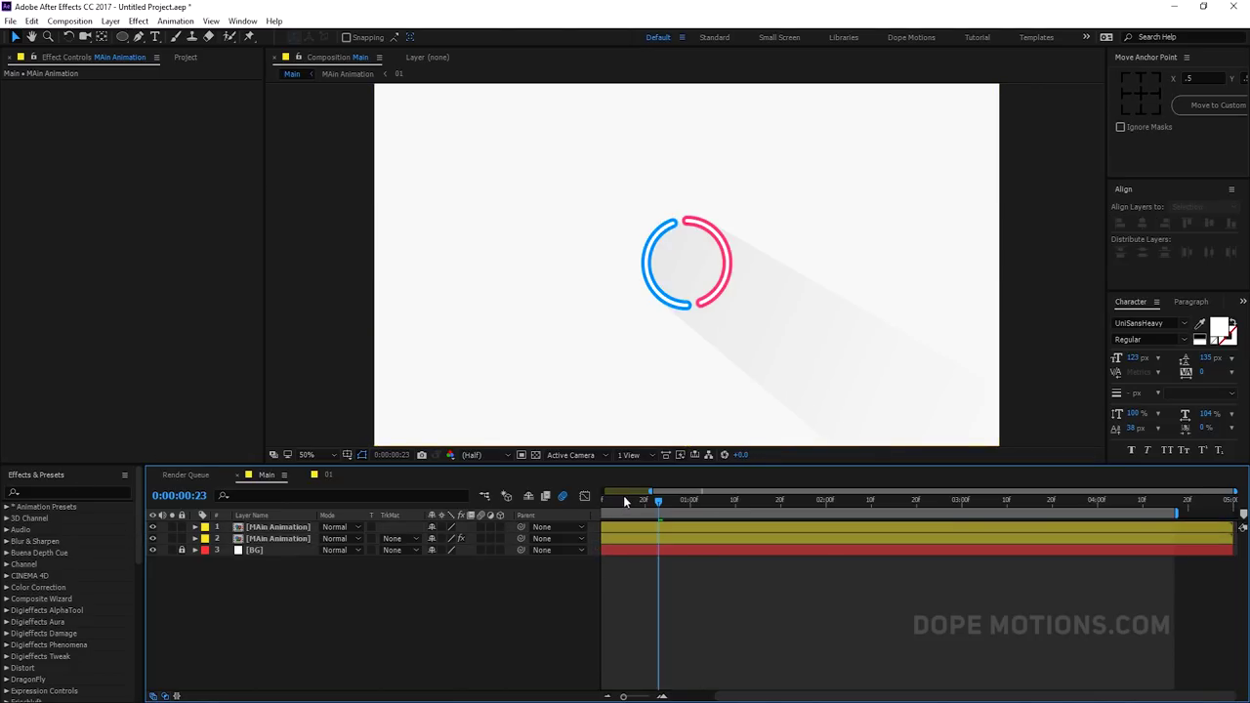
{"action": "key", "text": "minus"}
{"action": "left_click_drag", "start_coordinate": [623, 505], "coordinate": [610, 527]}
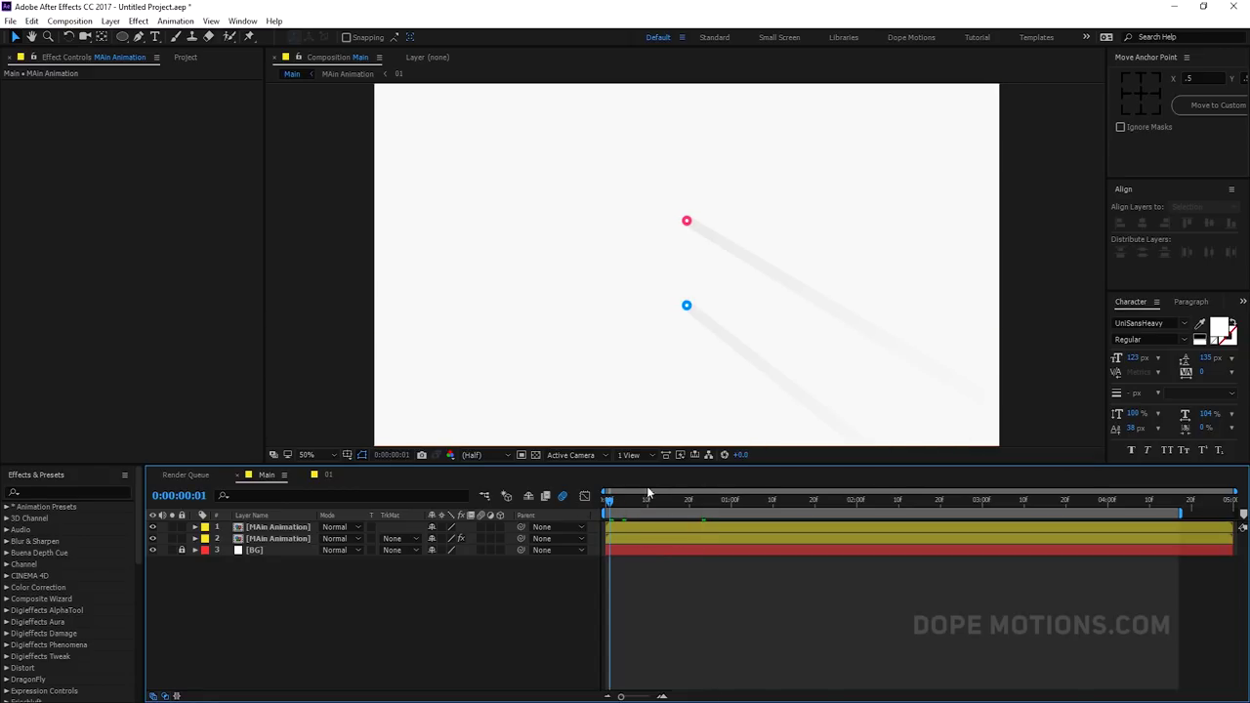
{"action": "key", "text": "space"}
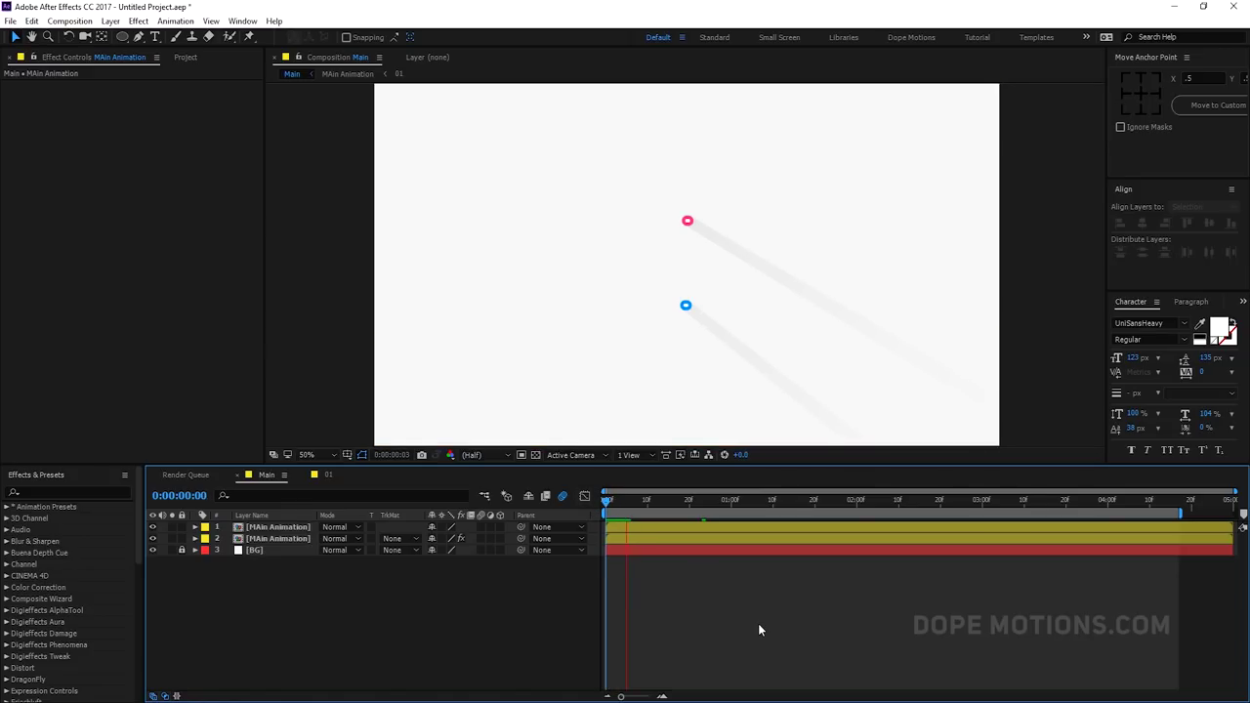